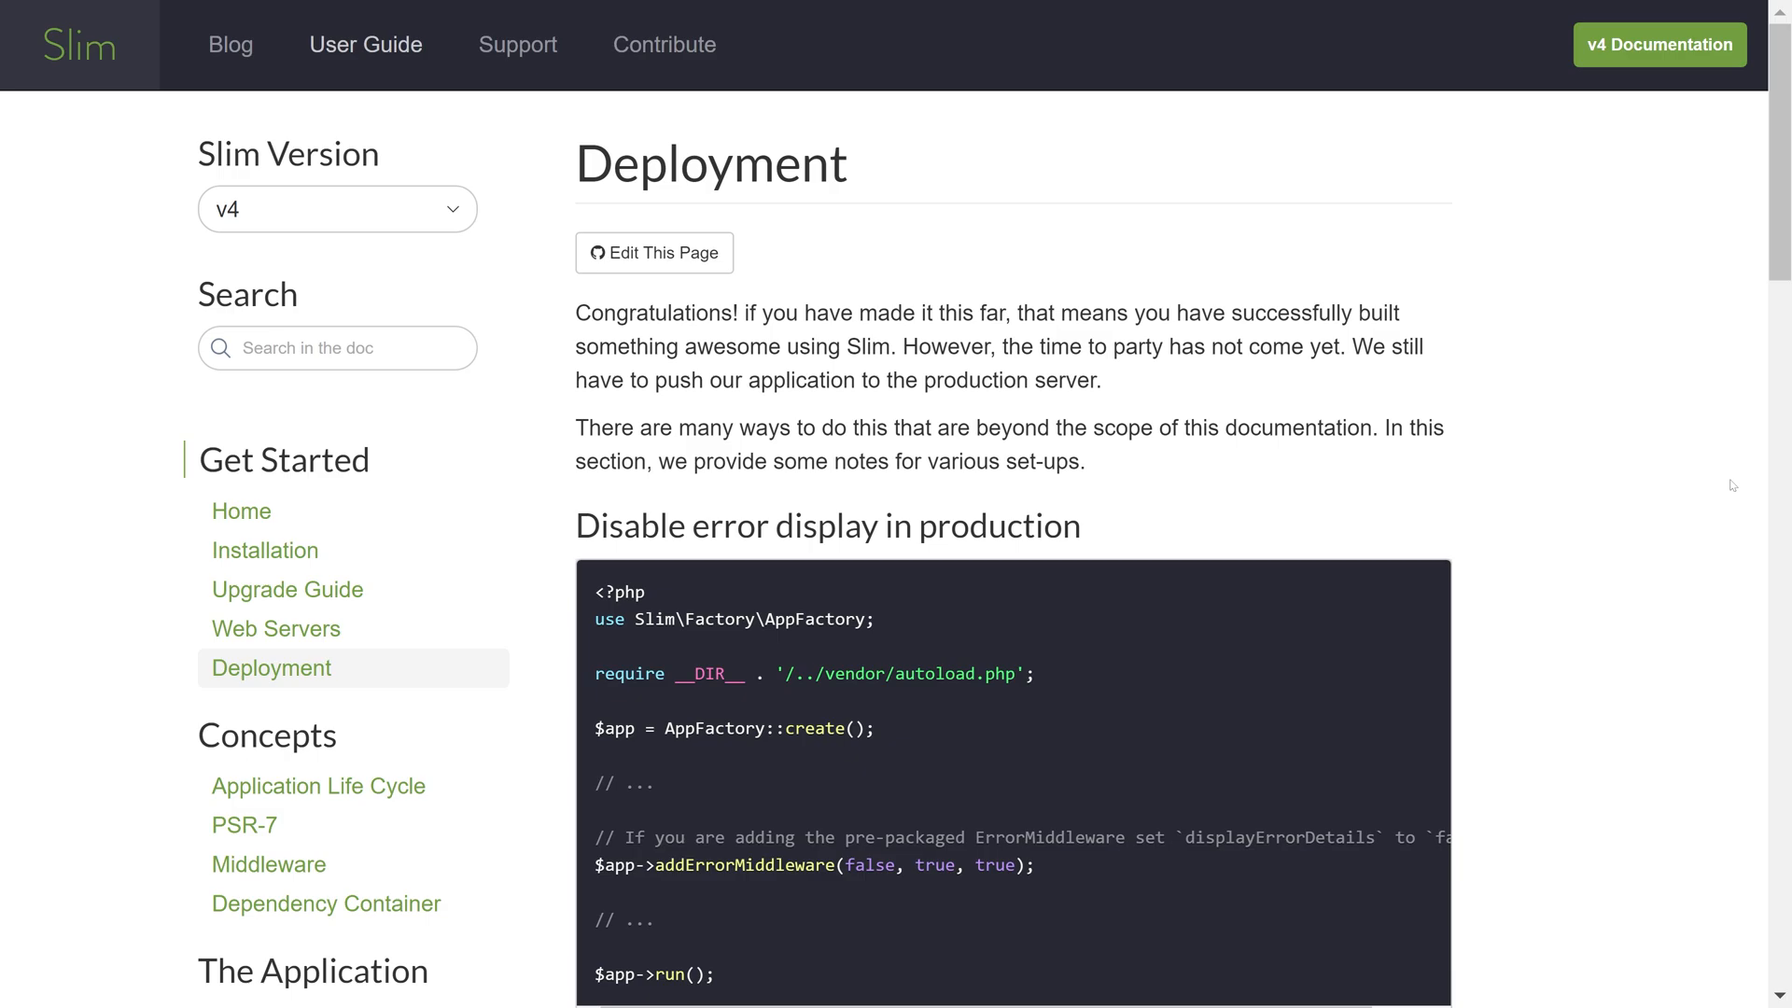
# Review the Slim deployment notes, open the linked Web Servers documentation and read its Apache configuration section
pyautogui.scroll(-10, 1680, 457)
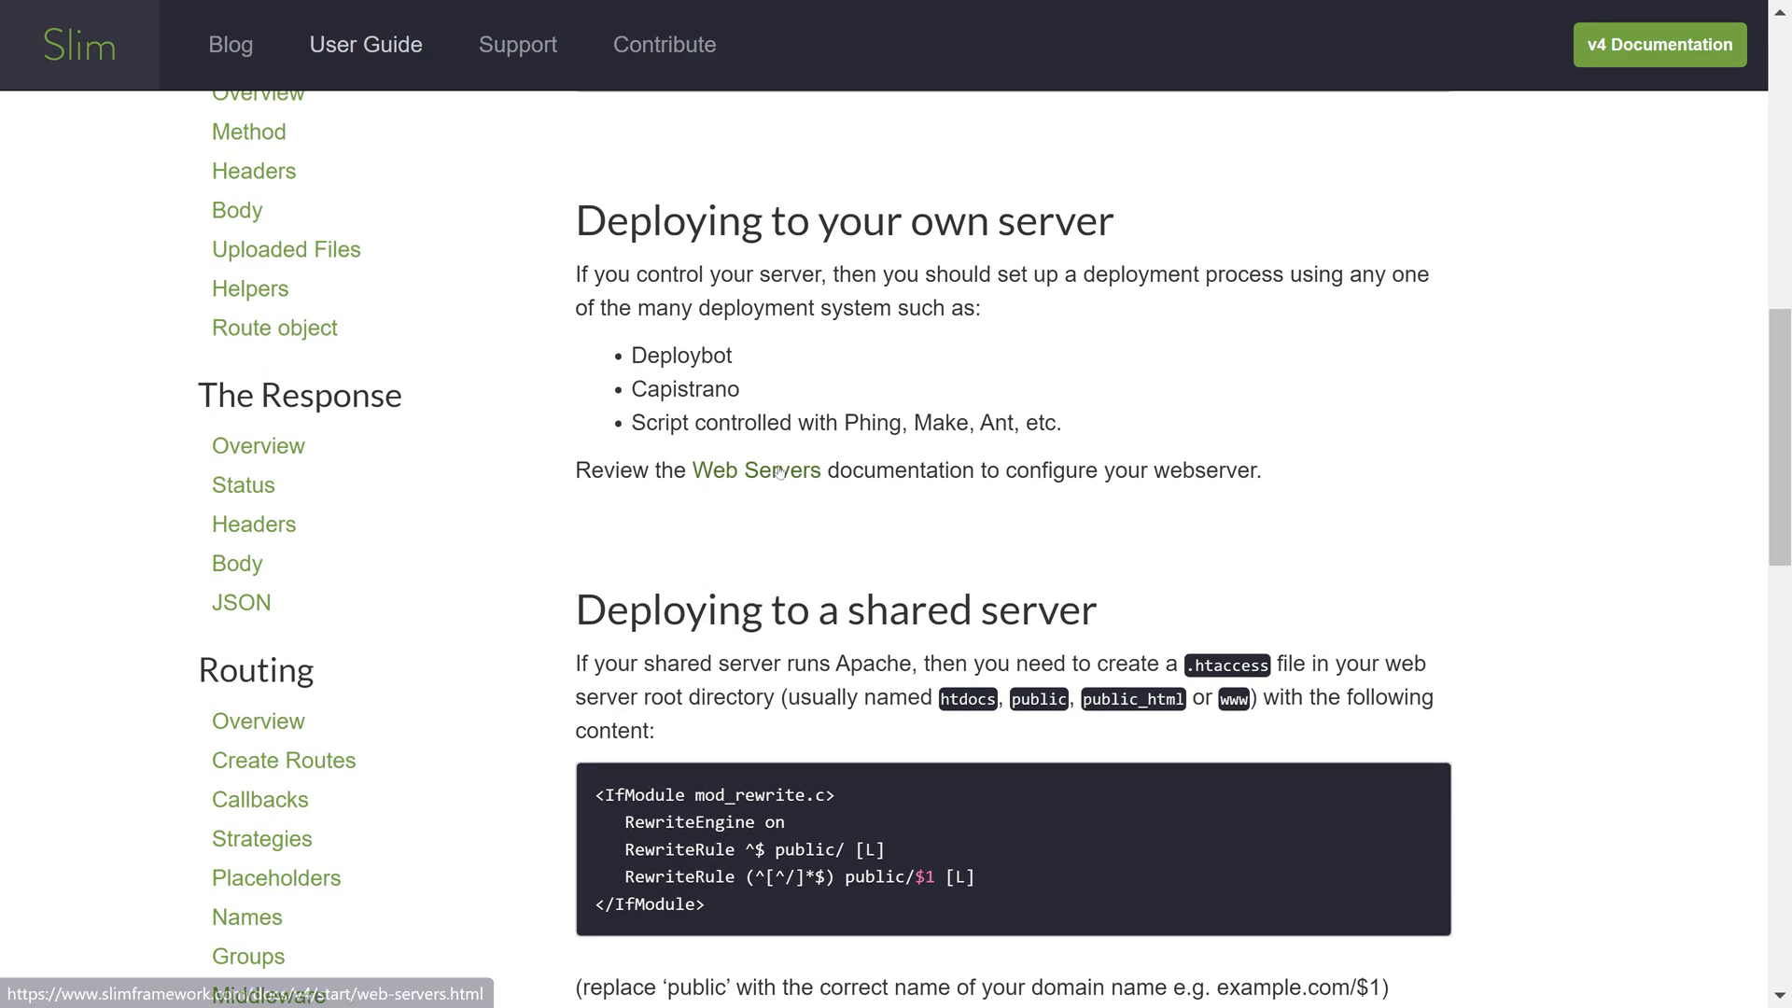
pyautogui.click(805, 467)
pyautogui.scroll(-12, 1576, 607)
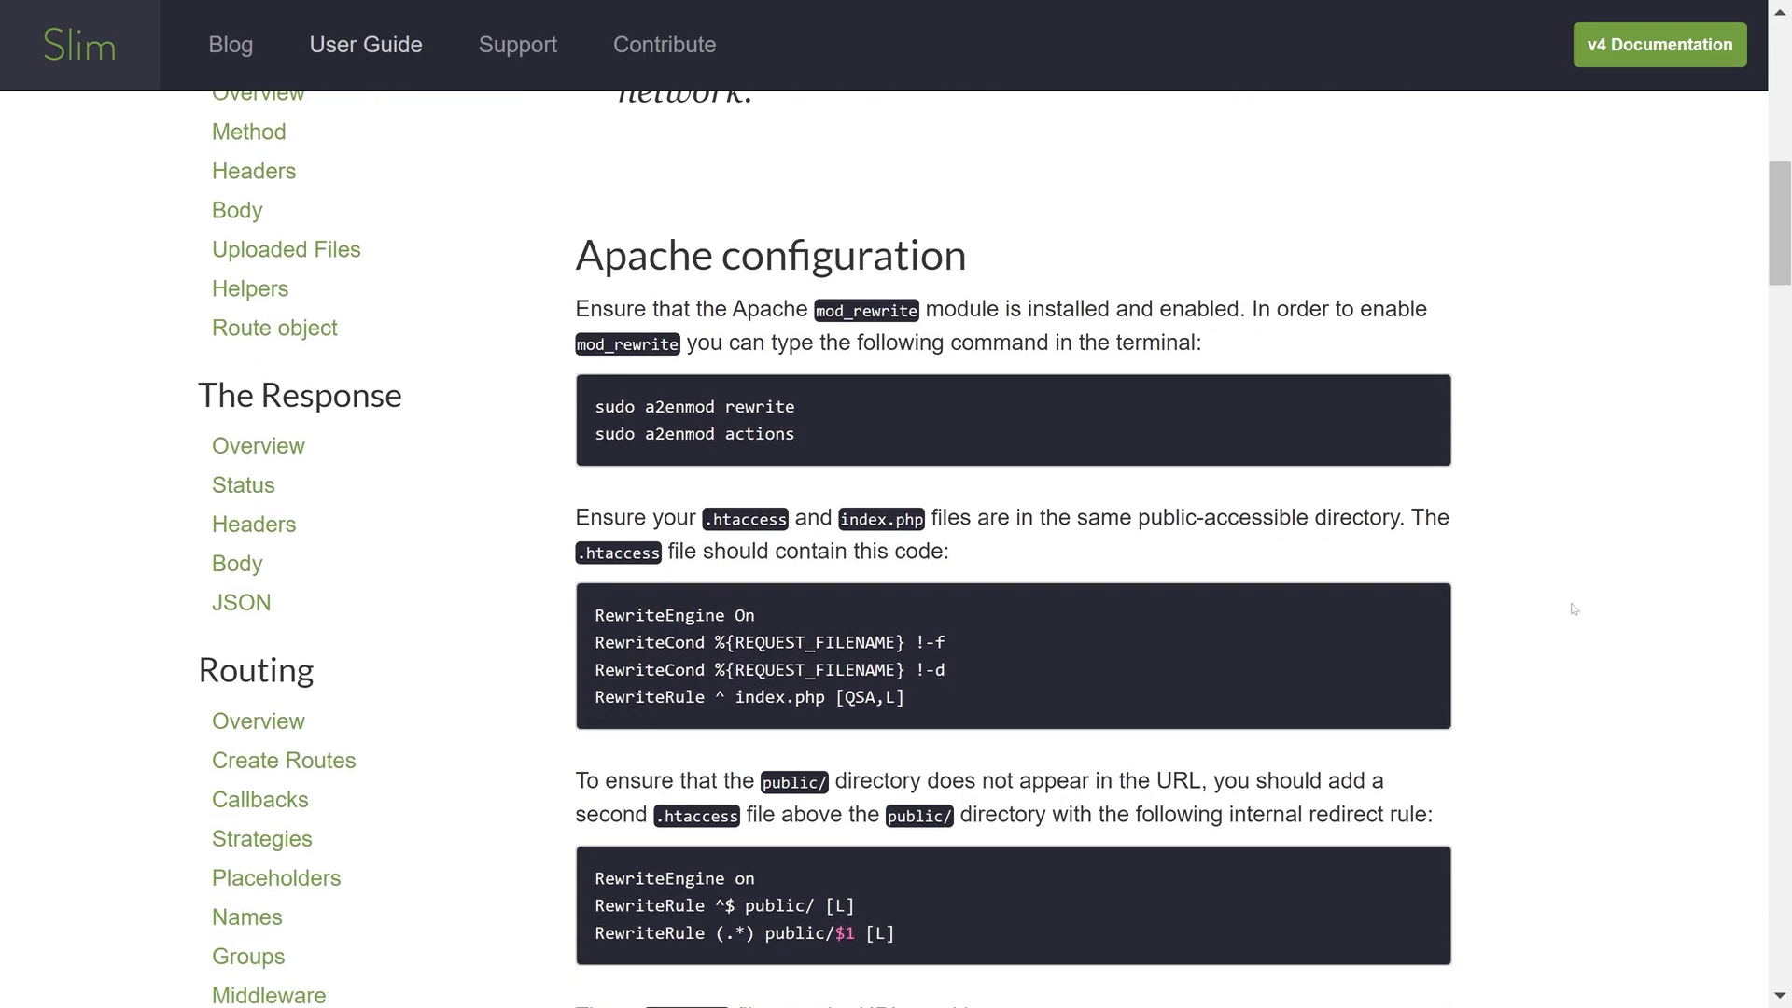
pyautogui.scroll(-2, 1575, 610)
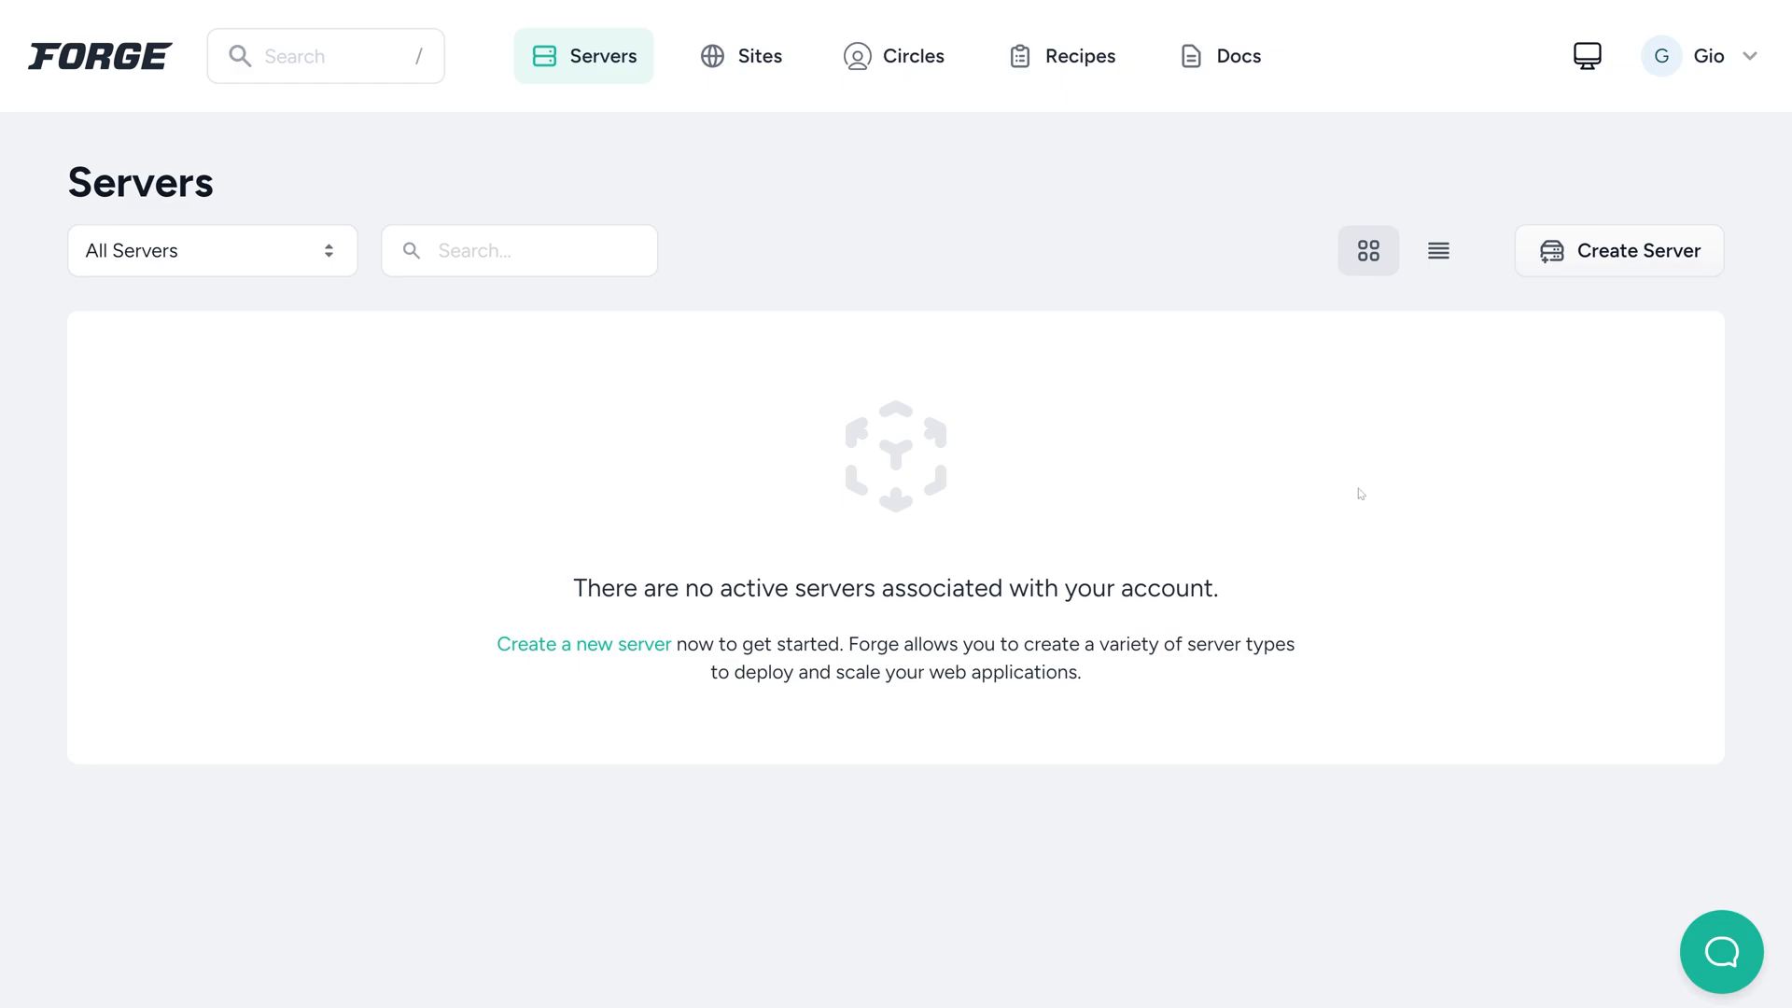
# In Laravel Forge, begin creating a DigitalOcean server and open the provider management page to inspect its provider form and active providers
pyautogui.click(1622, 244)
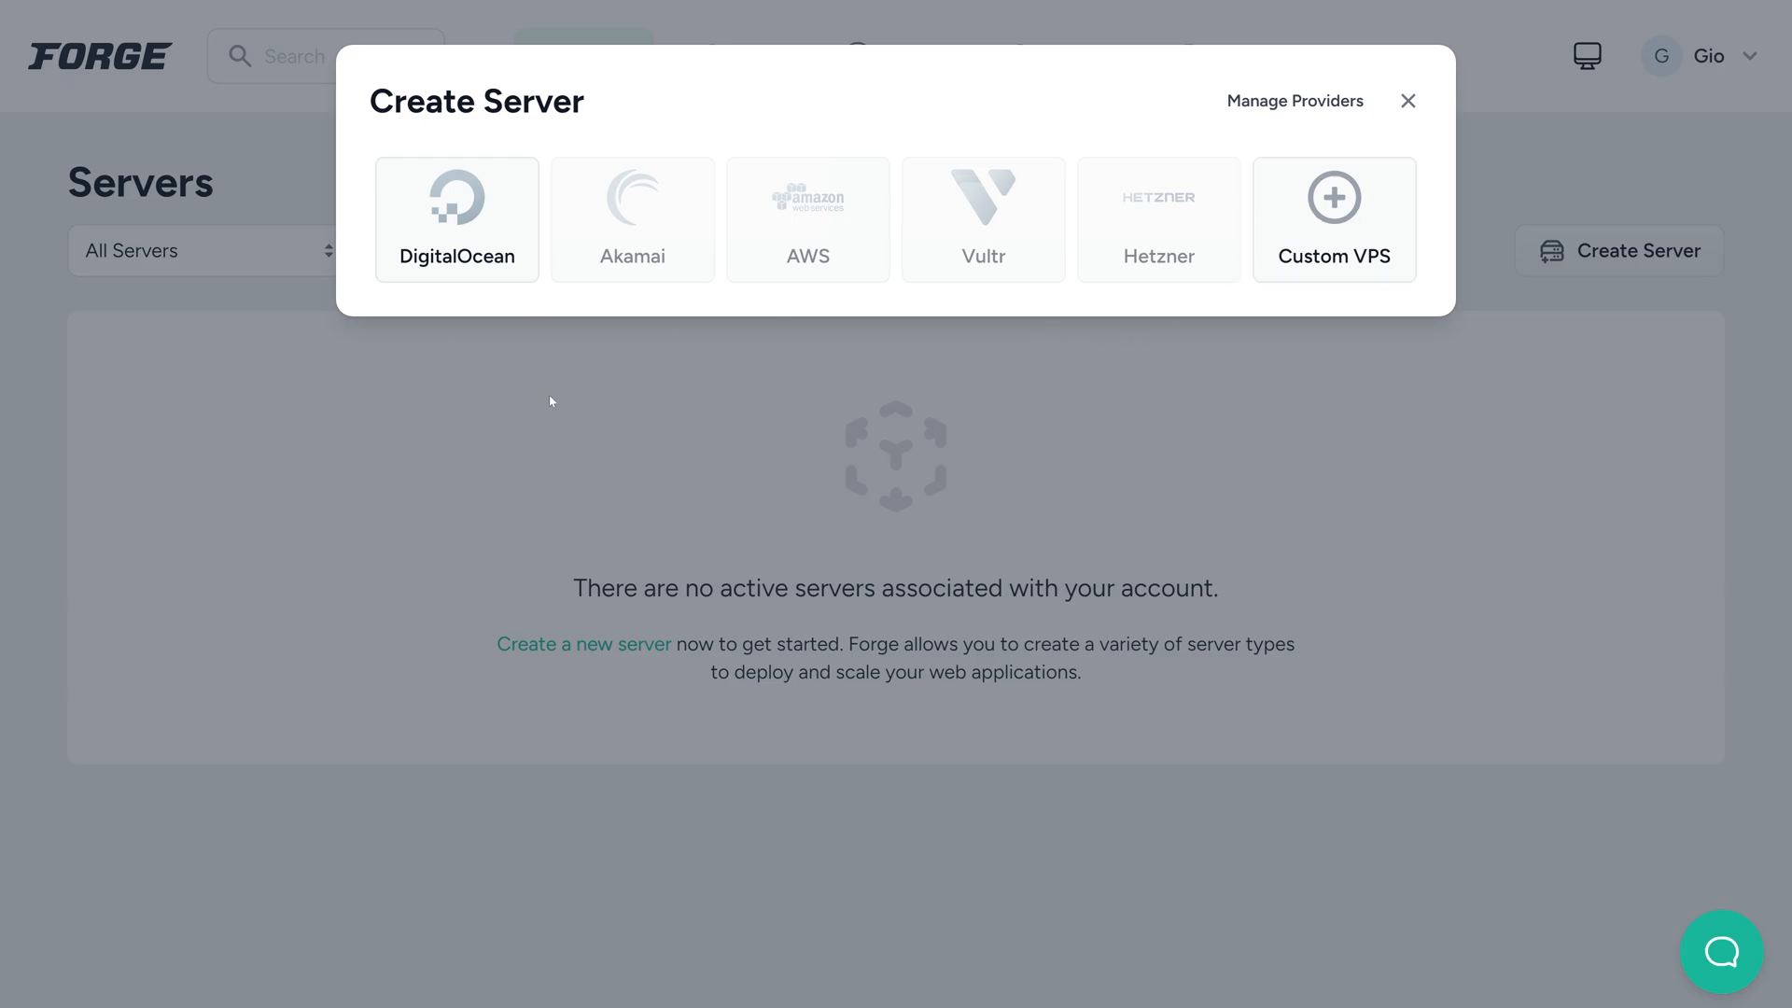
pyautogui.click(462, 231)
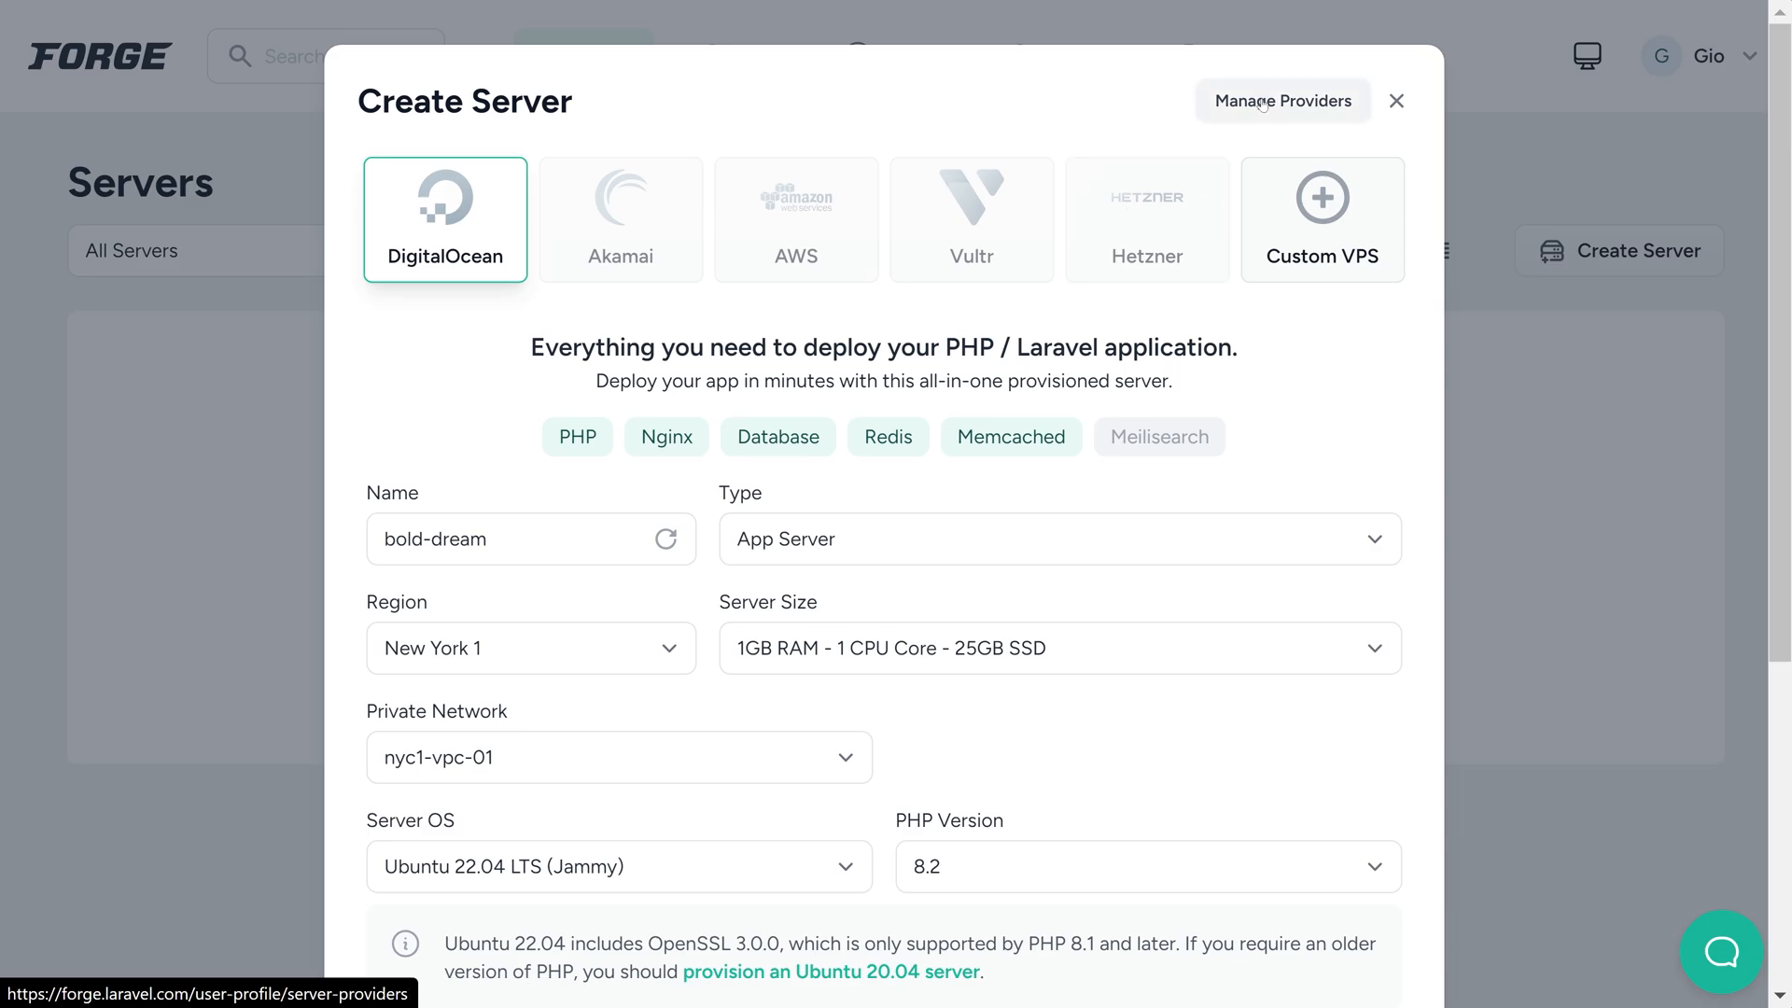
pyautogui.click(1298, 111)
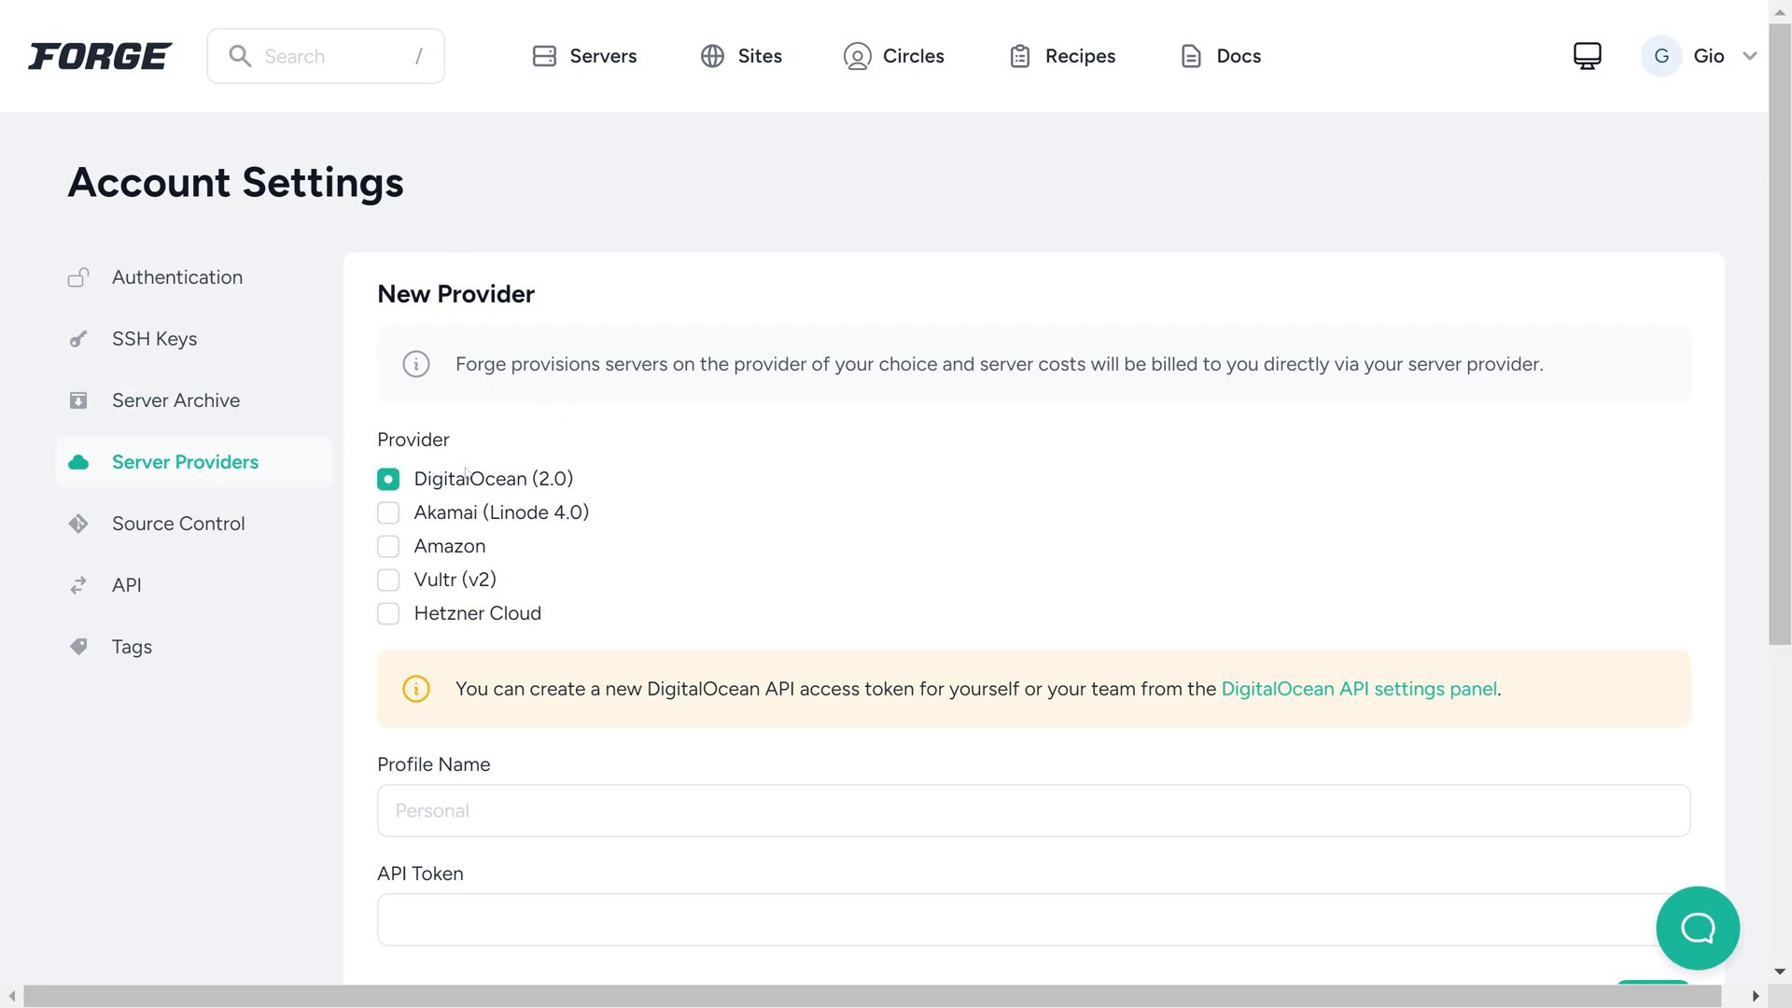
pyautogui.scroll(-5, 629, 513)
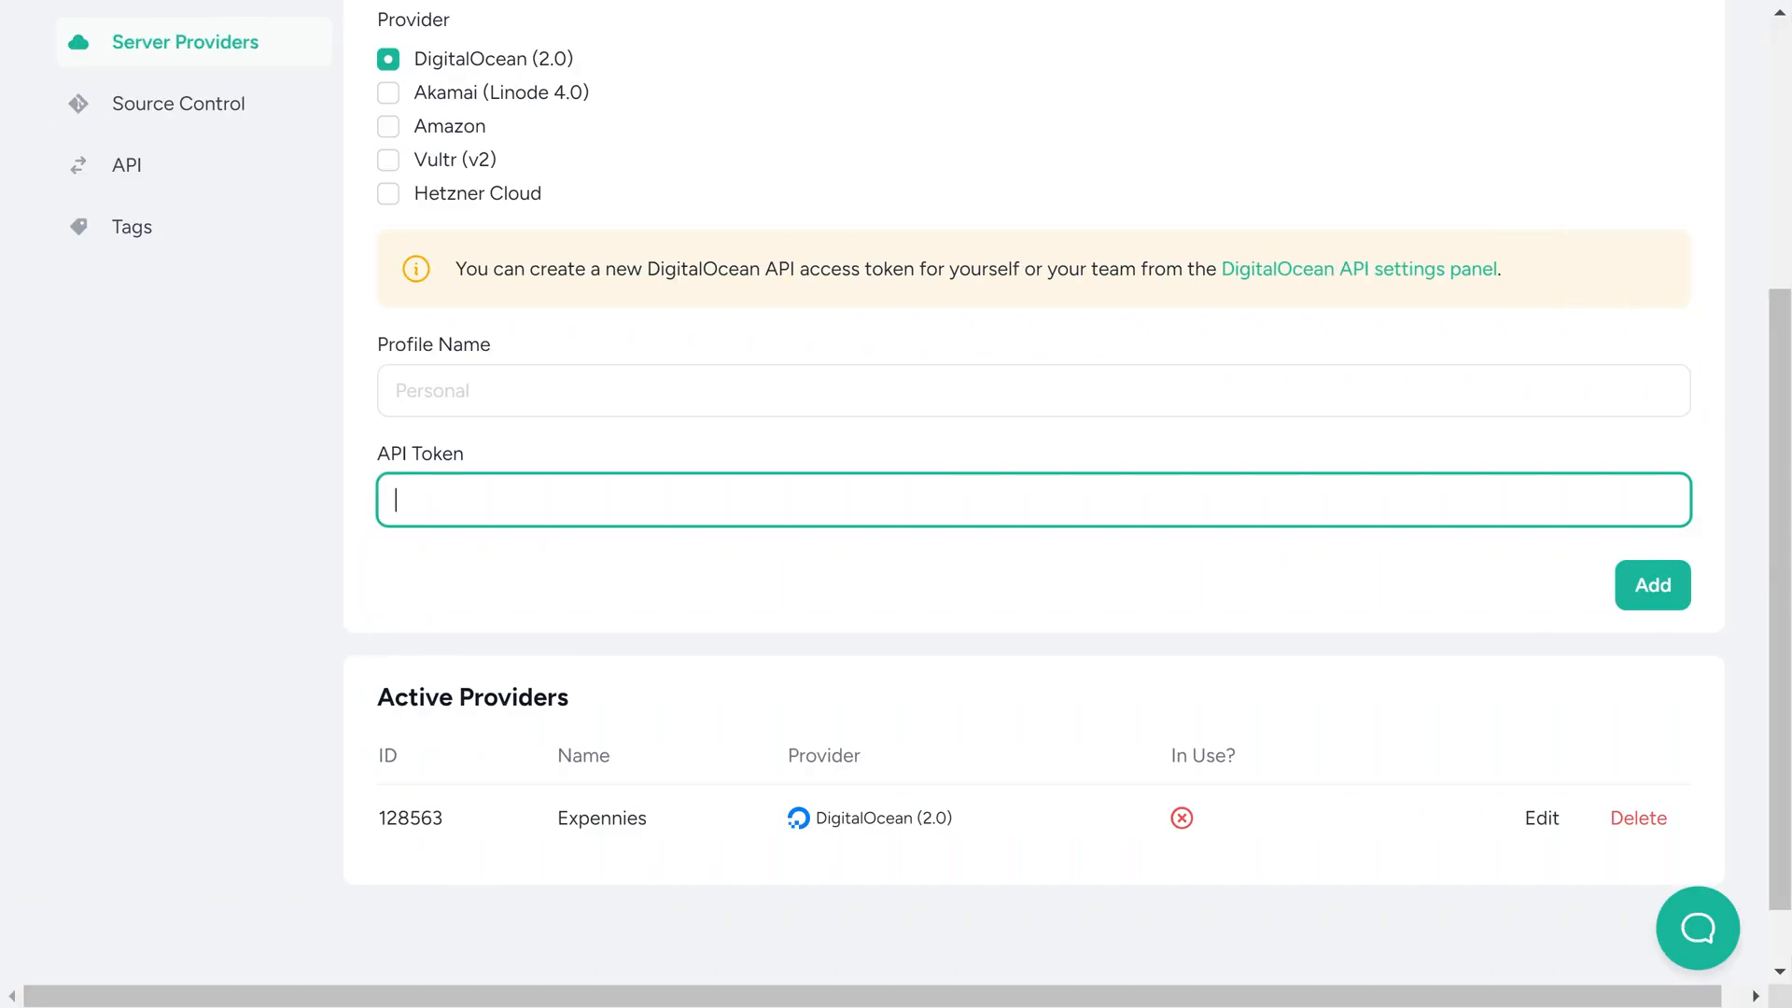
pyautogui.scroll(5, 896, 505)
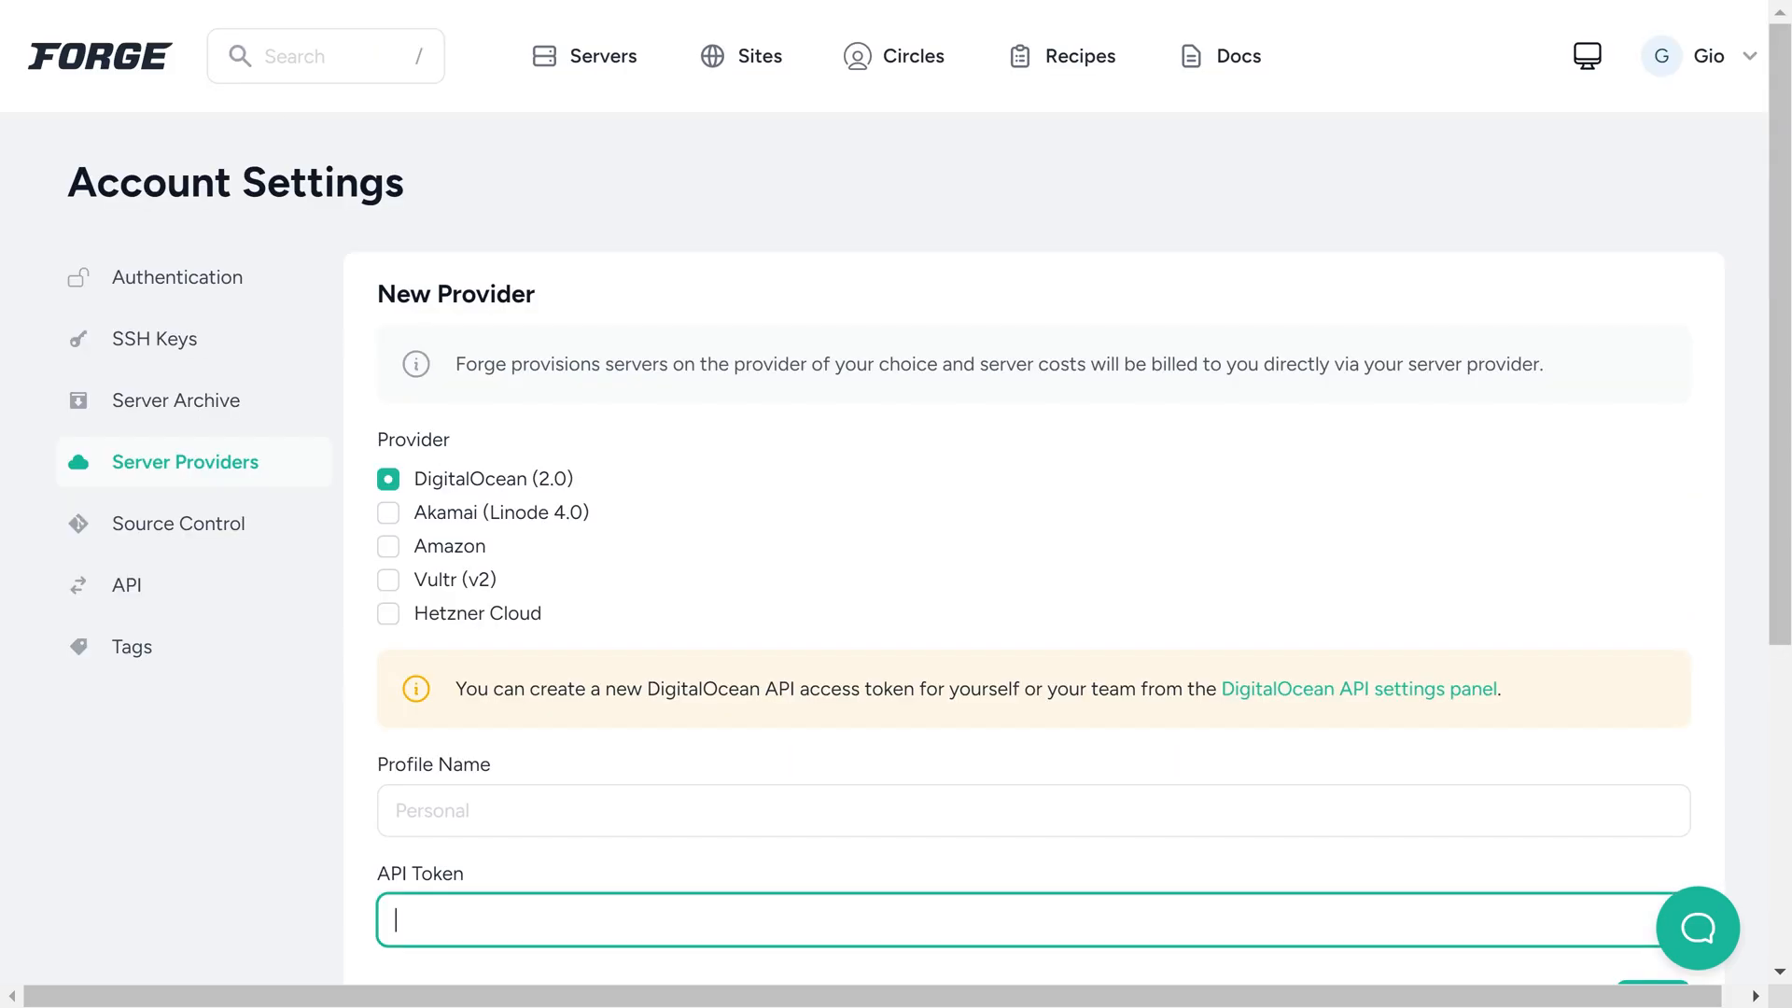
# Start a new DigitalOcean server and set its size to 512MB RAM - 1 CPU Core - 10GB SSD
pyautogui.click(585, 56)
pyautogui.click(1661, 251)
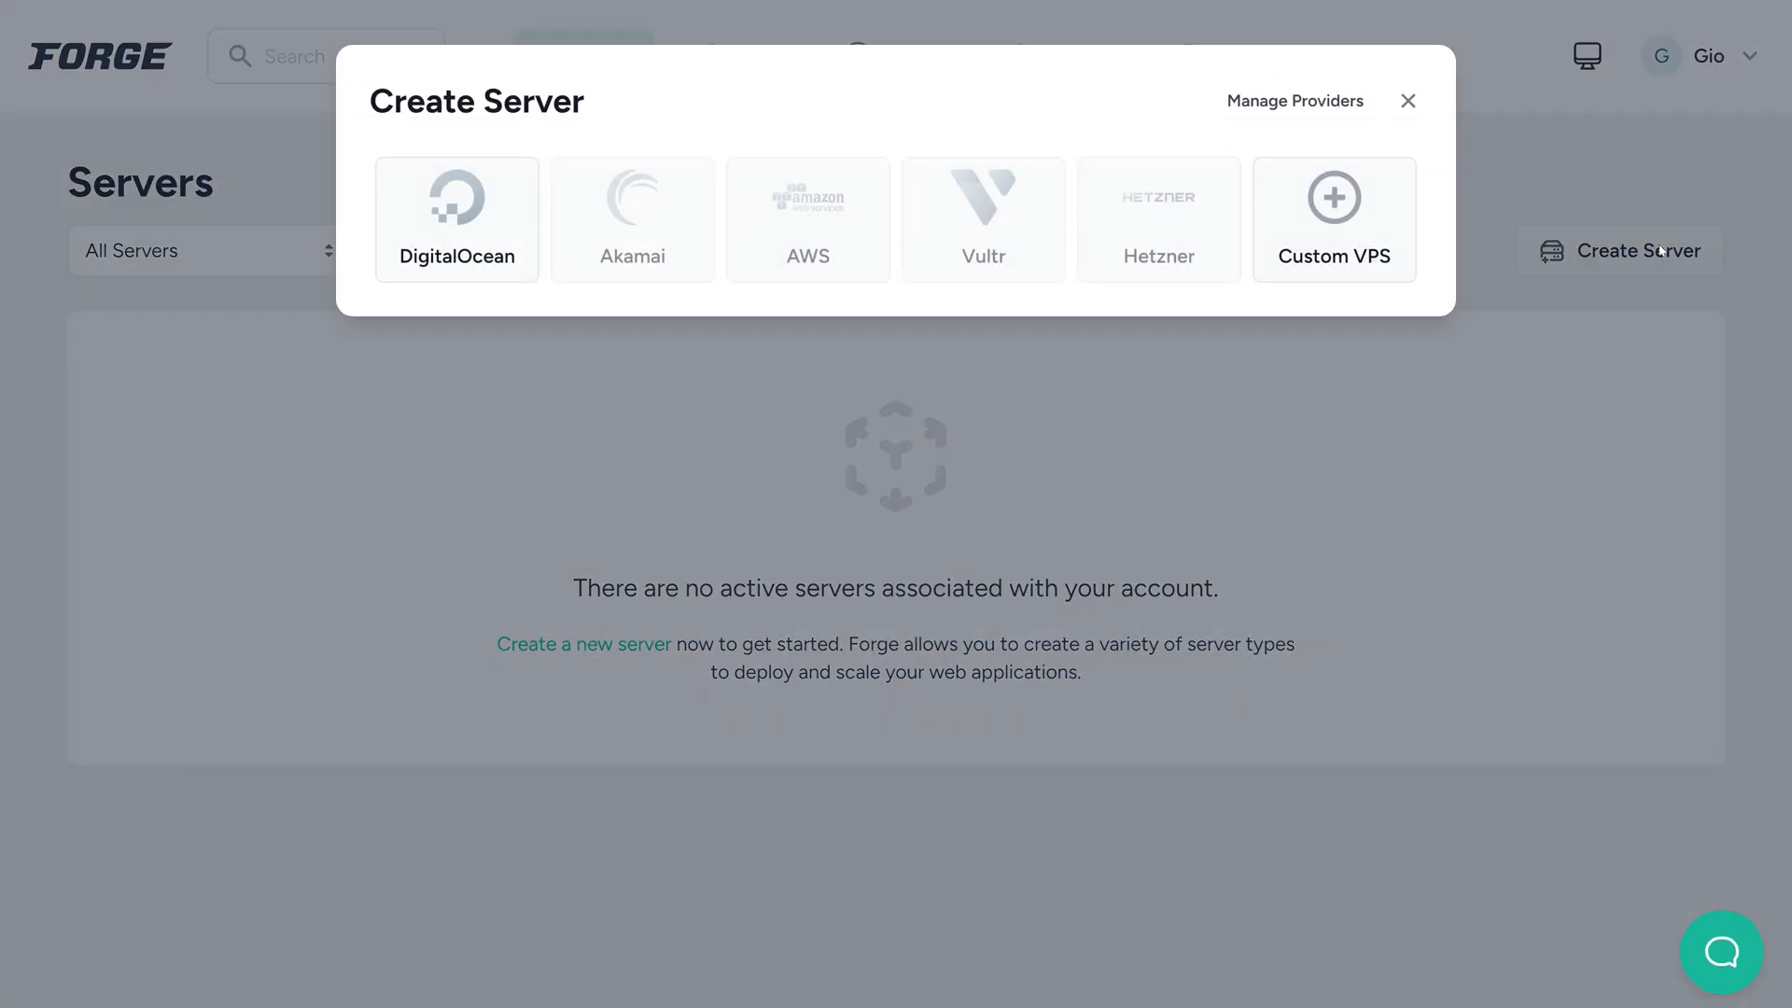
pyautogui.click(457, 219)
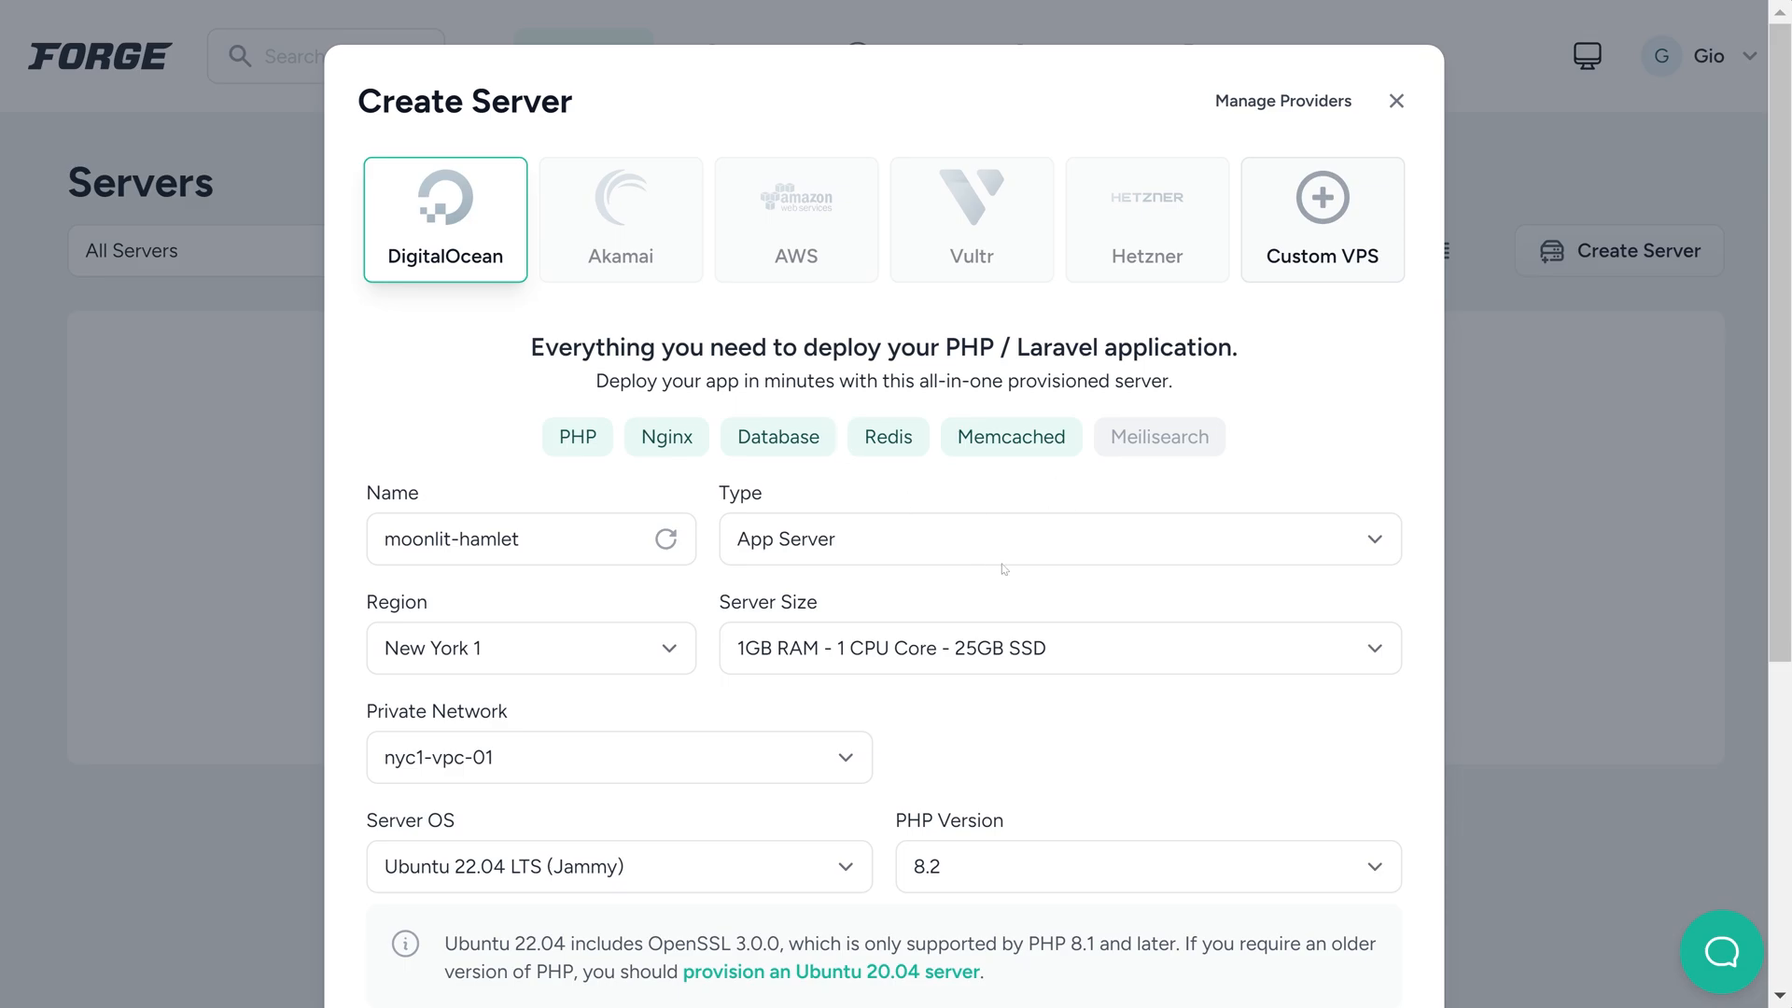
pyautogui.scroll(-3, 1004, 567)
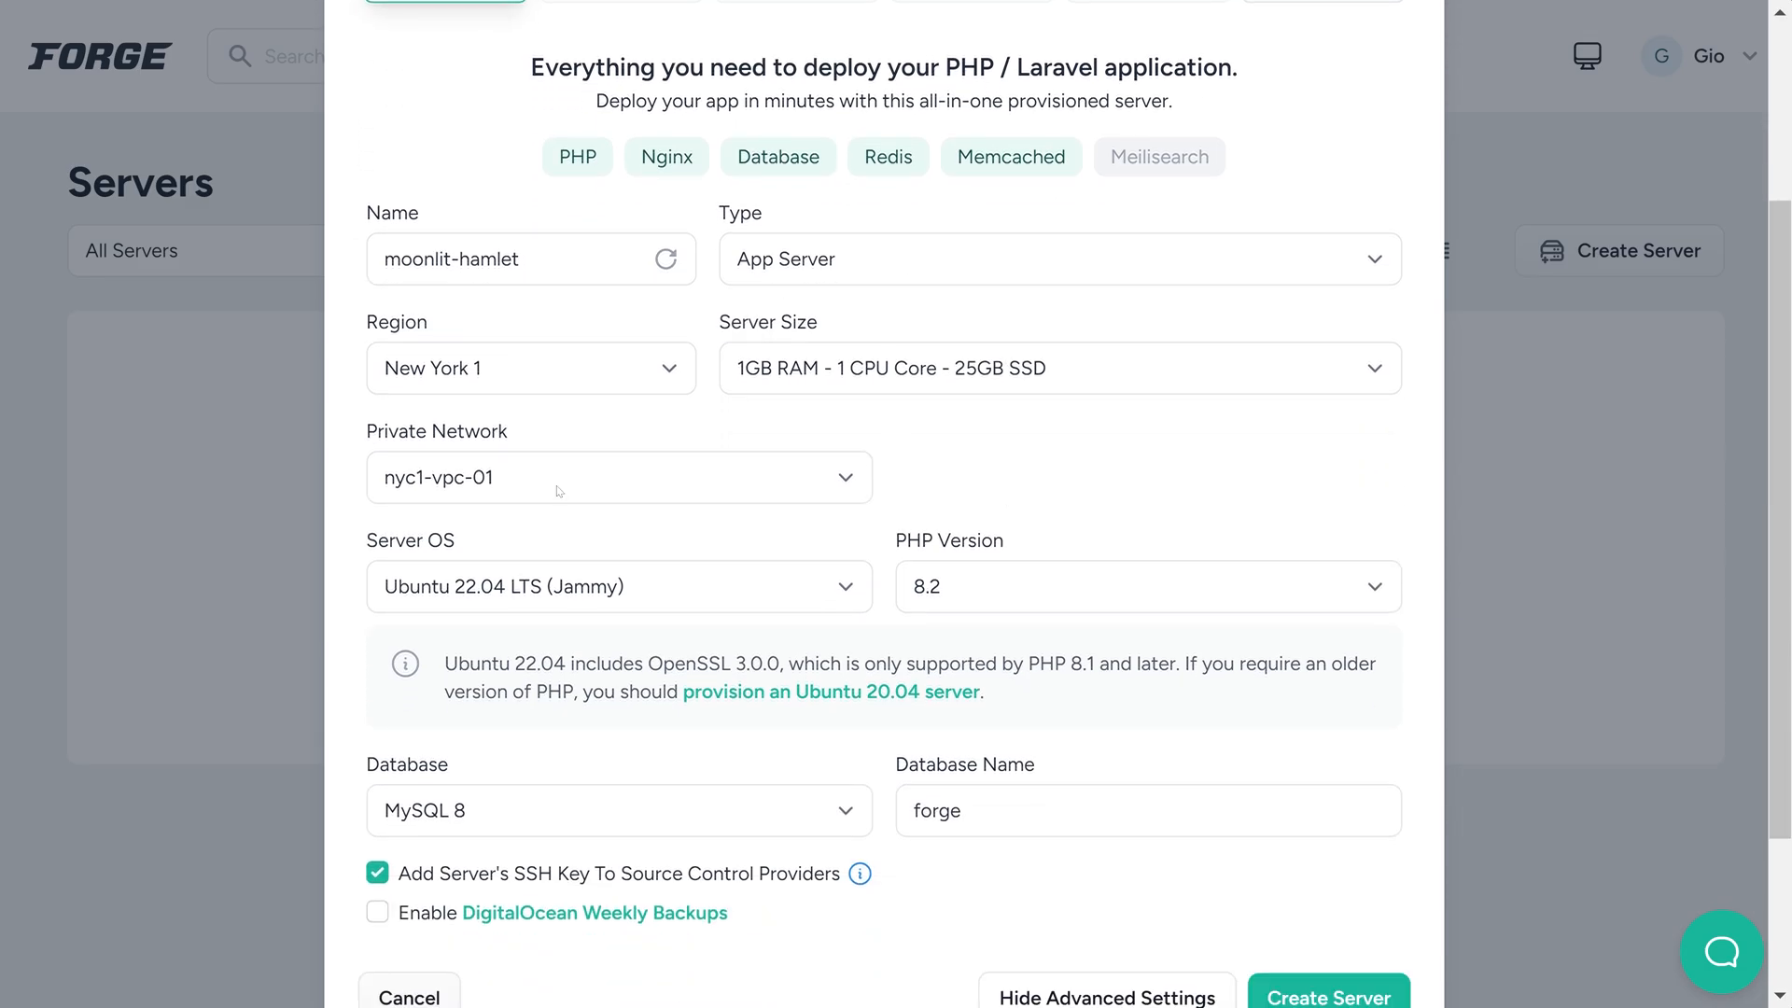
pyautogui.click(868, 371)
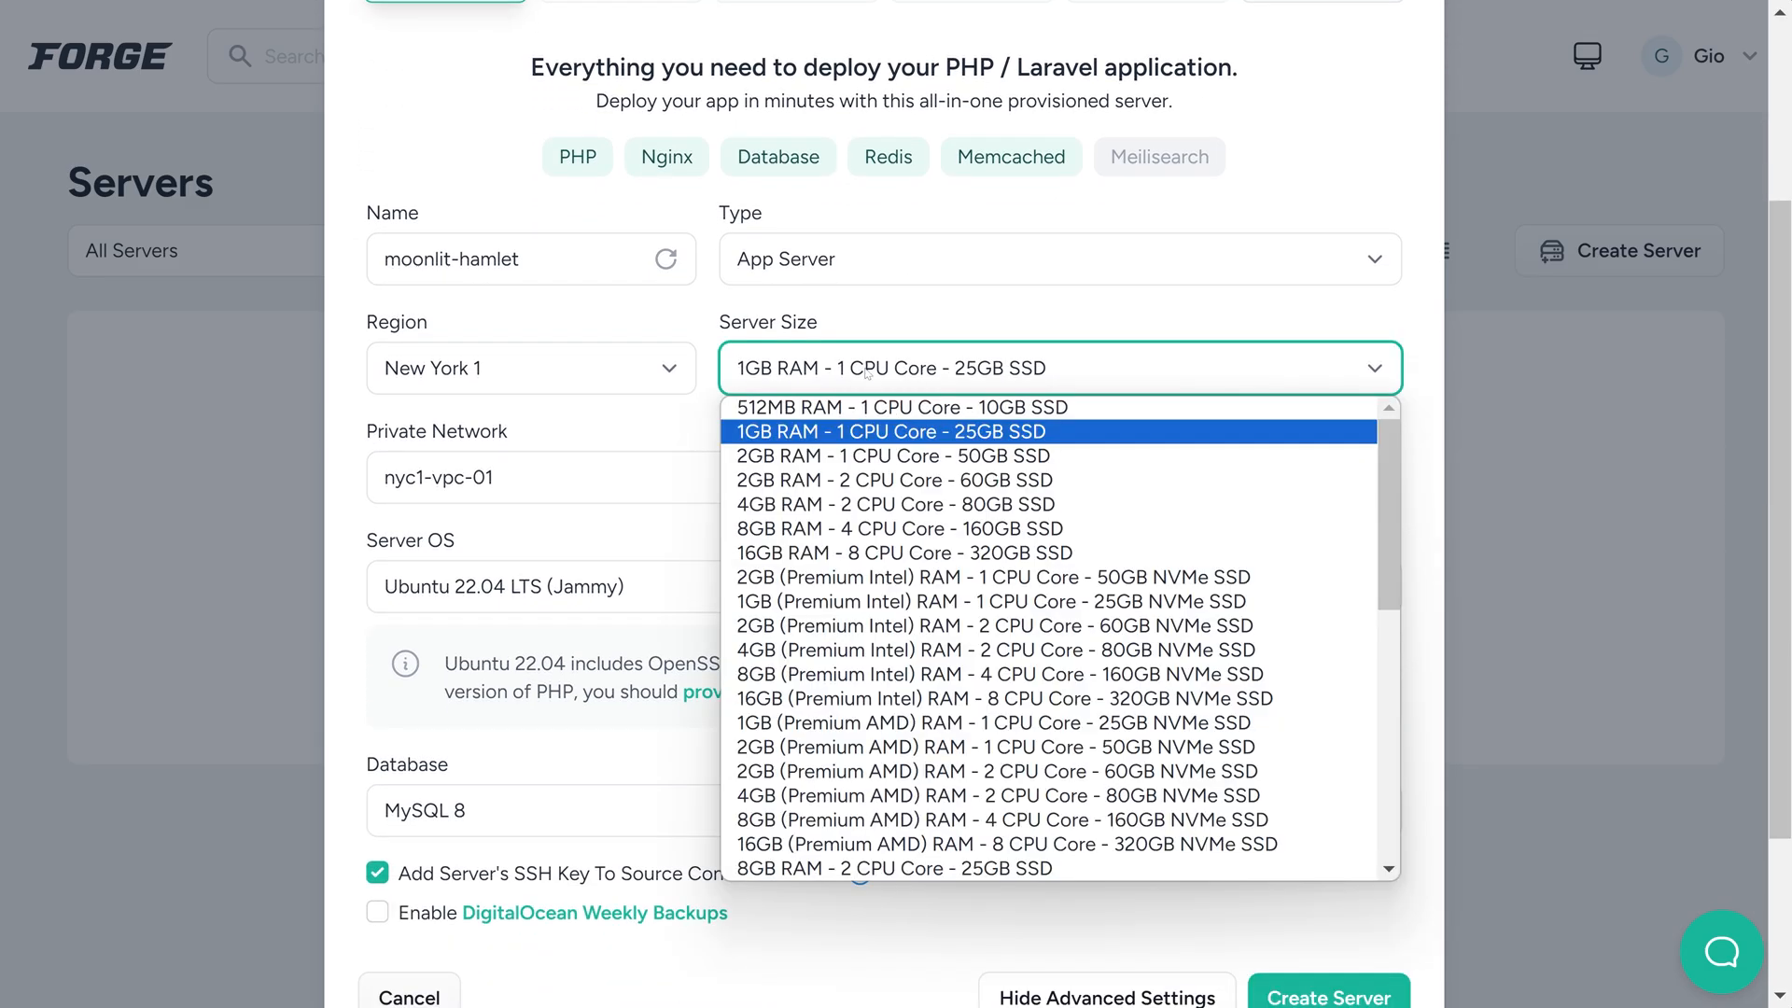
pyautogui.click(787, 407)
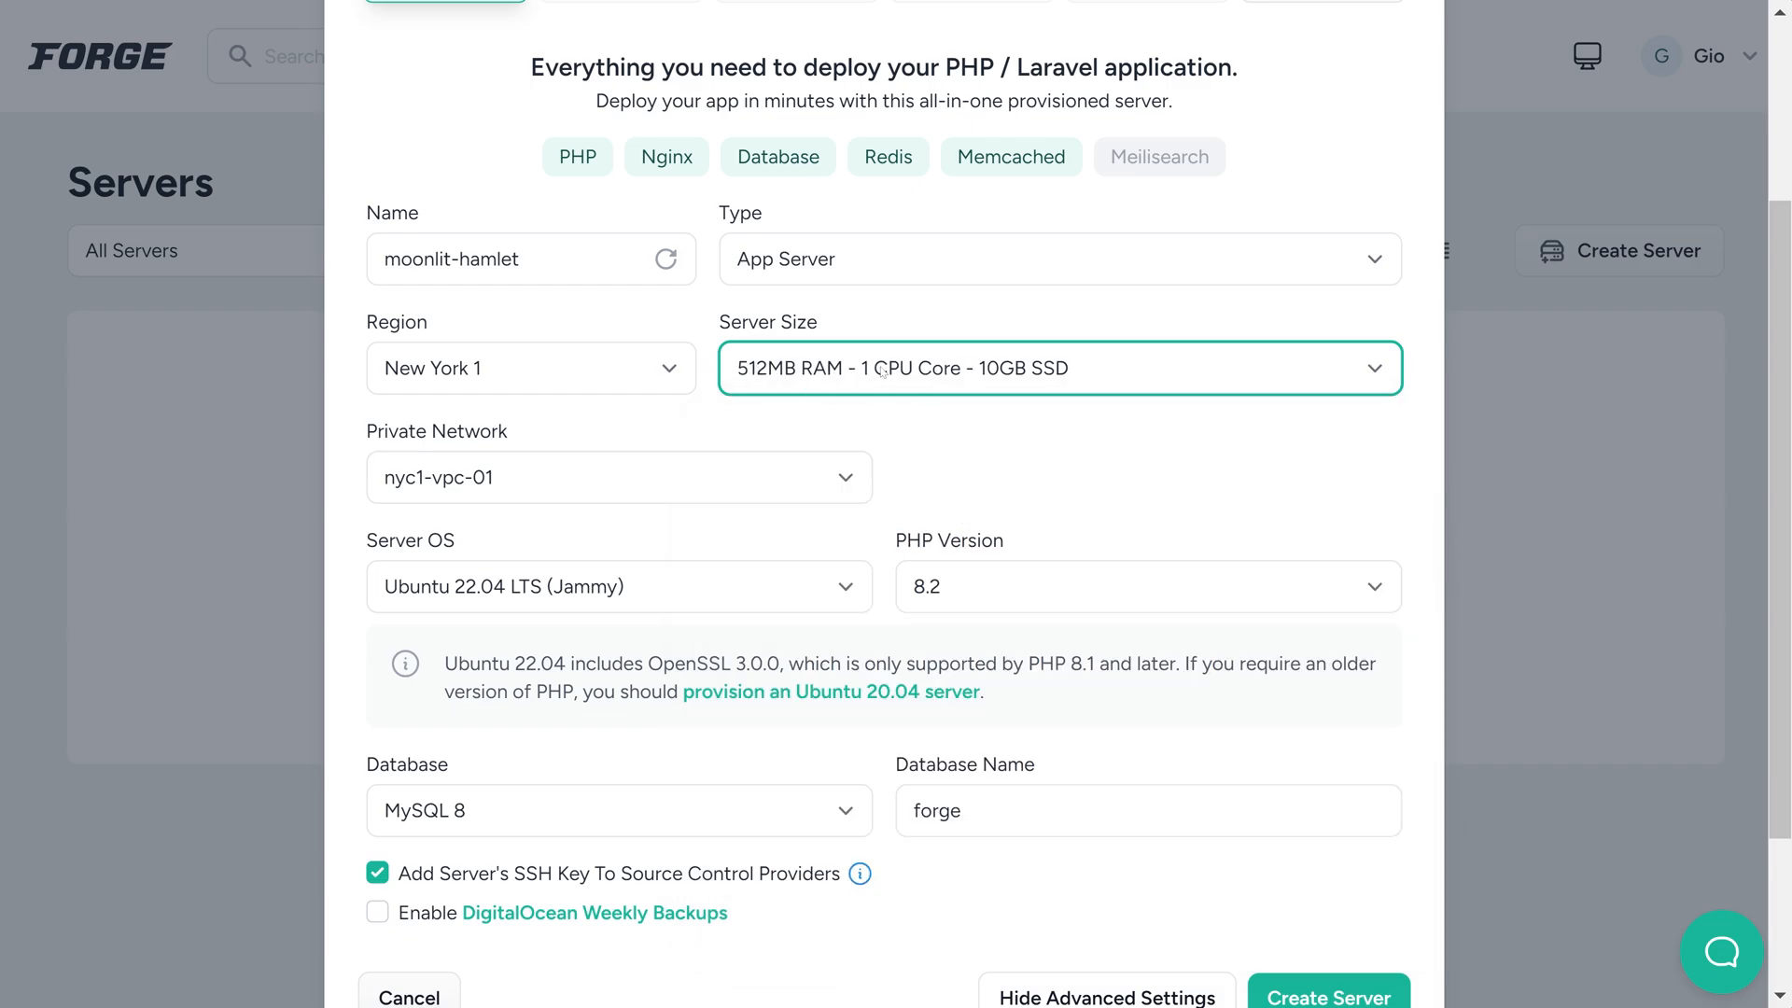
# Set the database name to expennies and create the server
pyautogui.scroll(-1, 1058, 454)
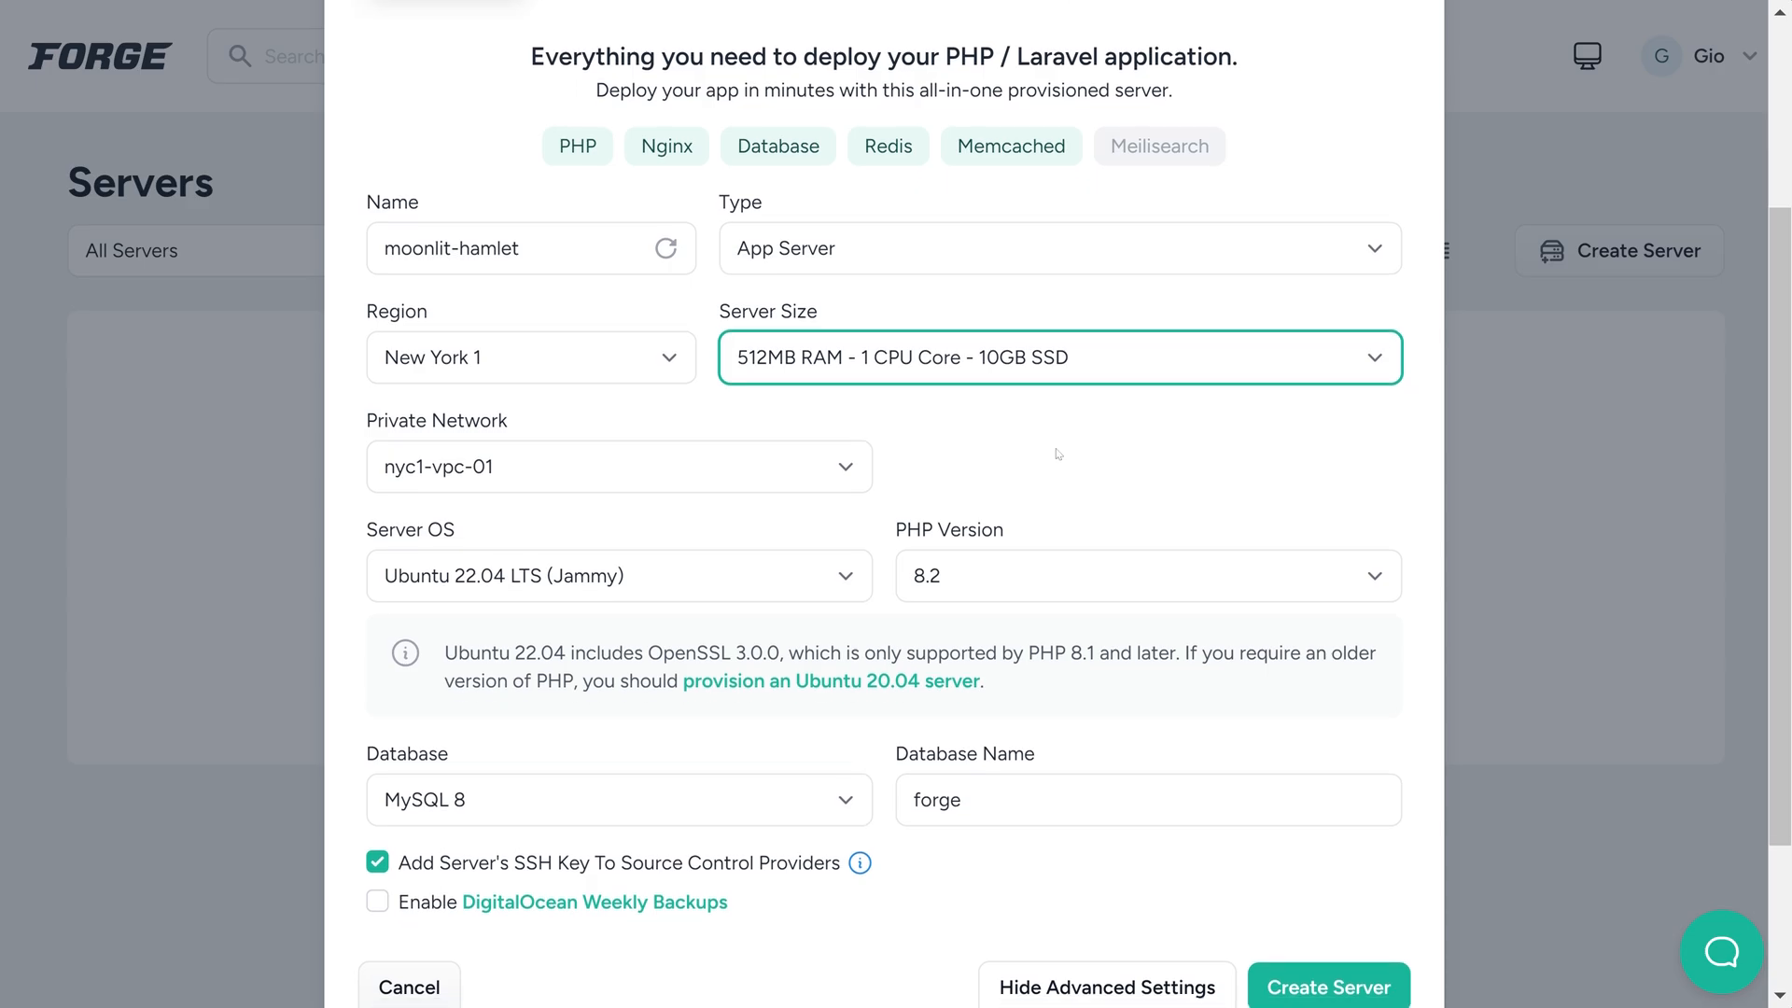
pyautogui.scroll(-2, 1059, 455)
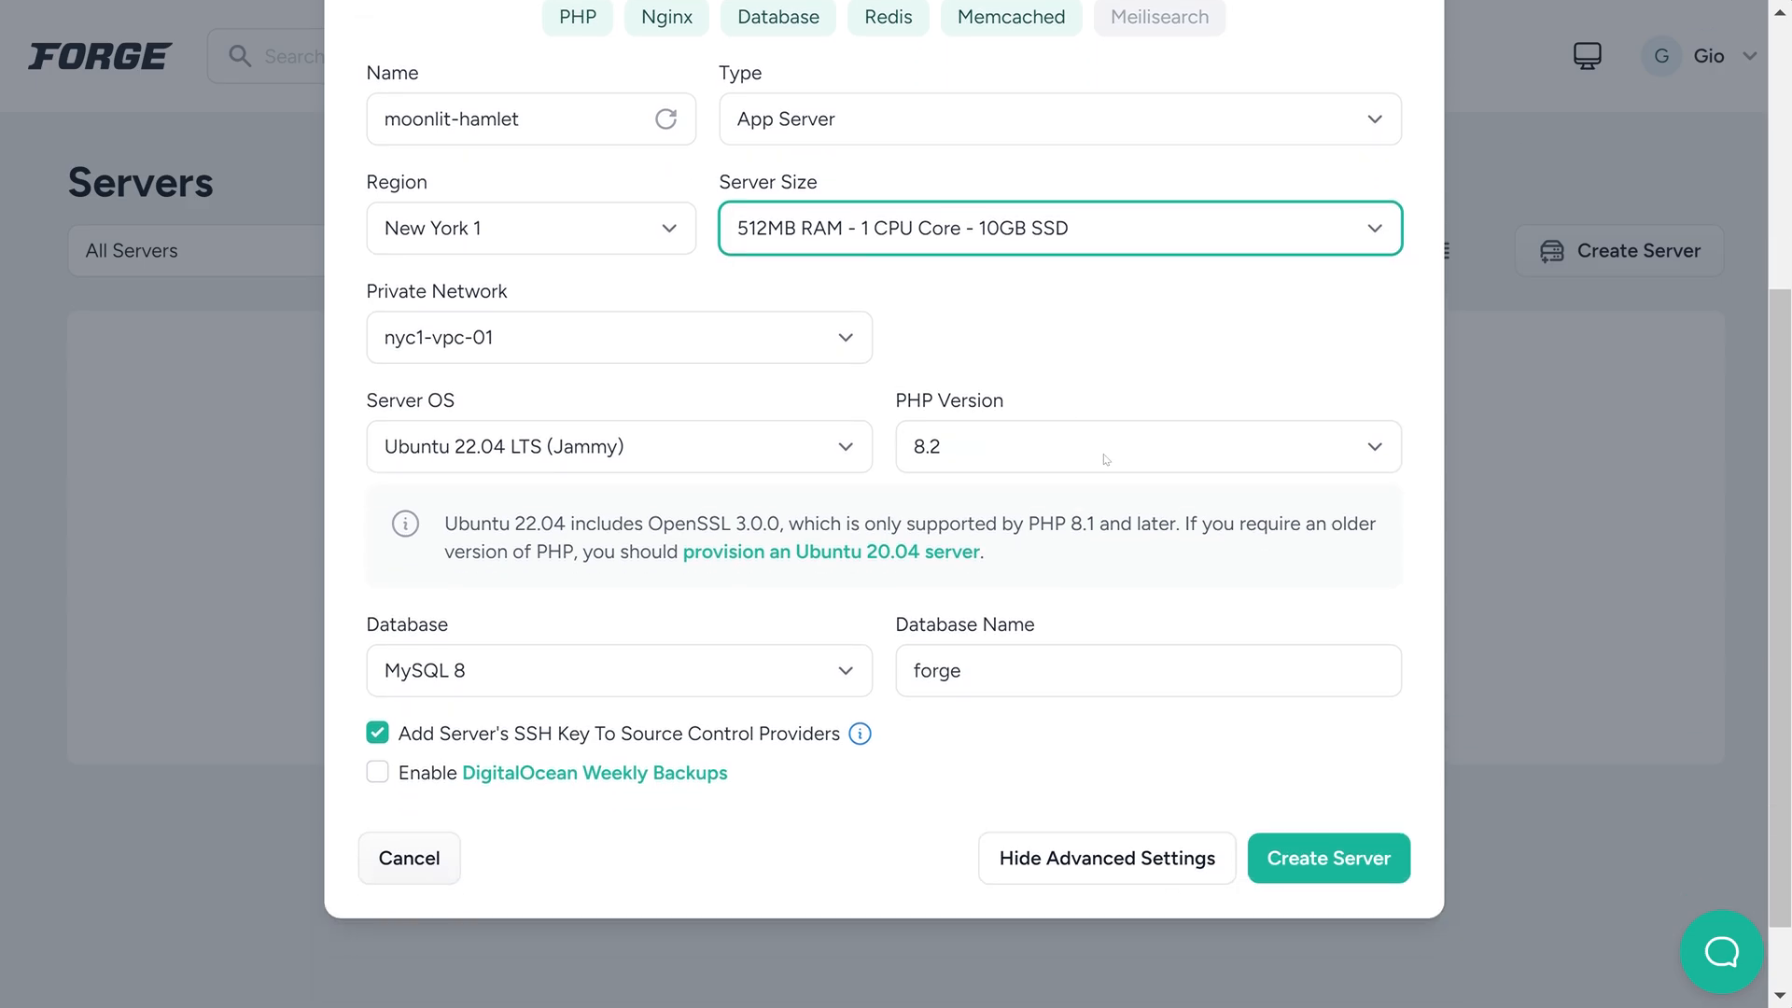
pyautogui.moveTo(1000, 675); pyautogui.dragTo(886, 699)
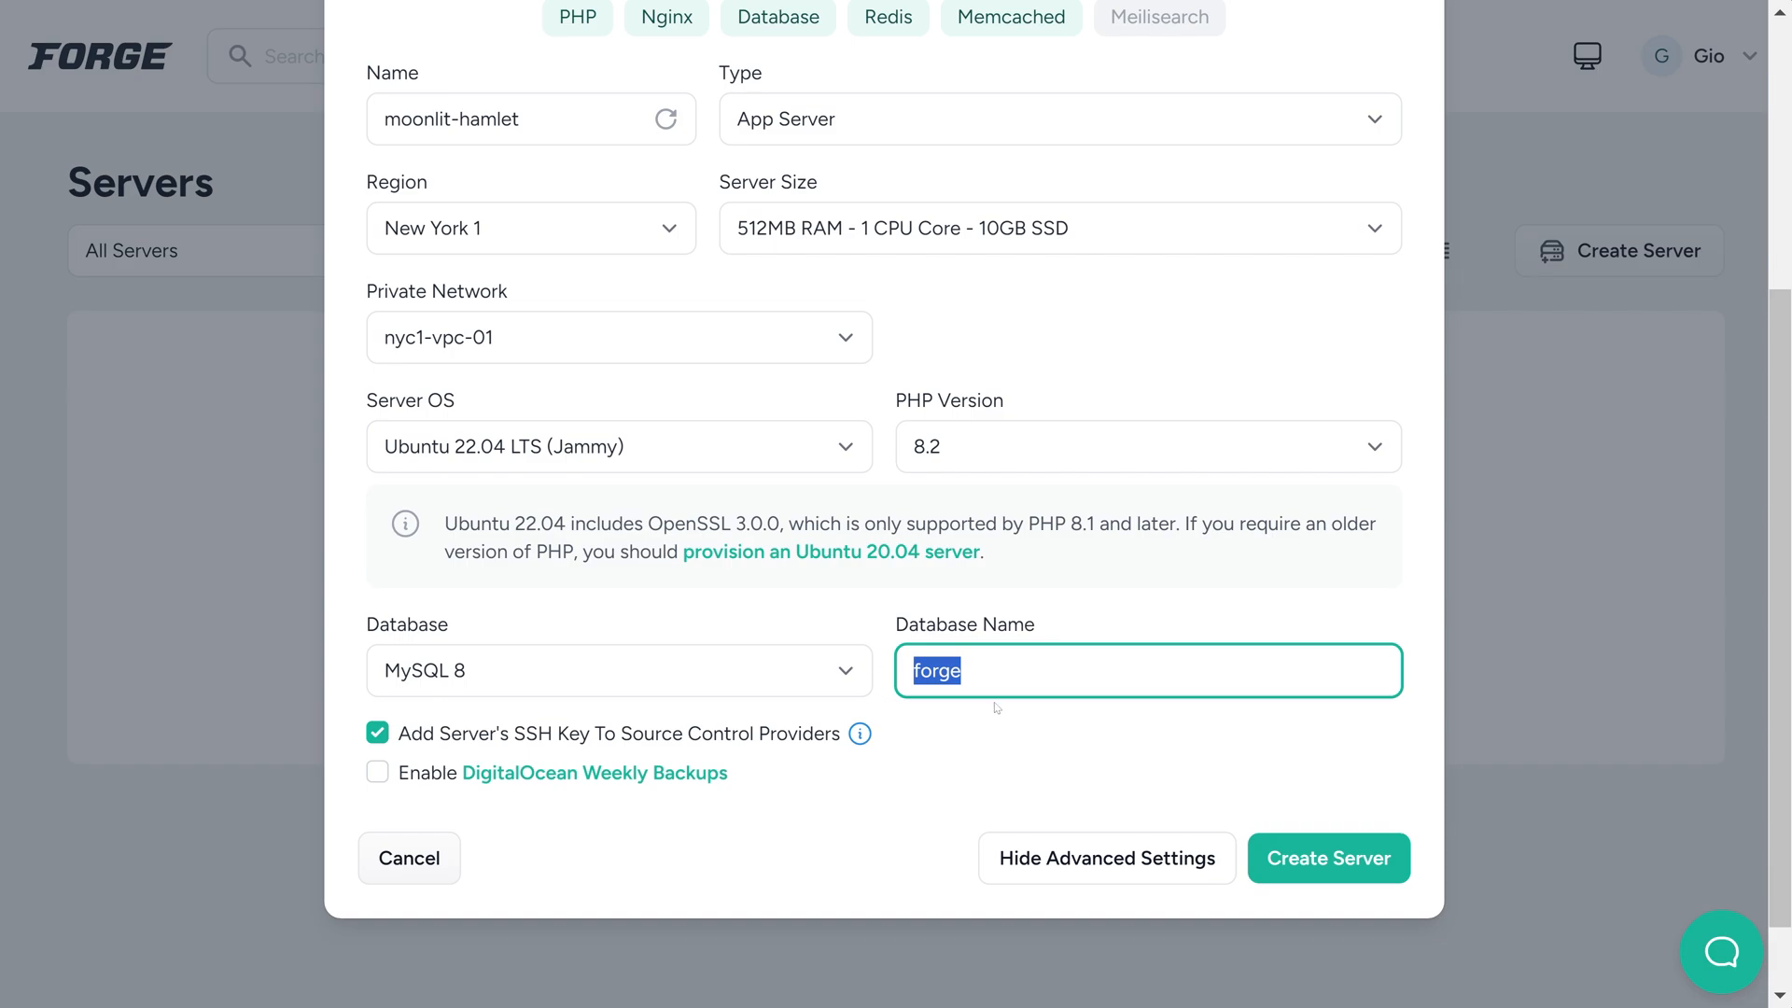
pyautogui.write('expennies')
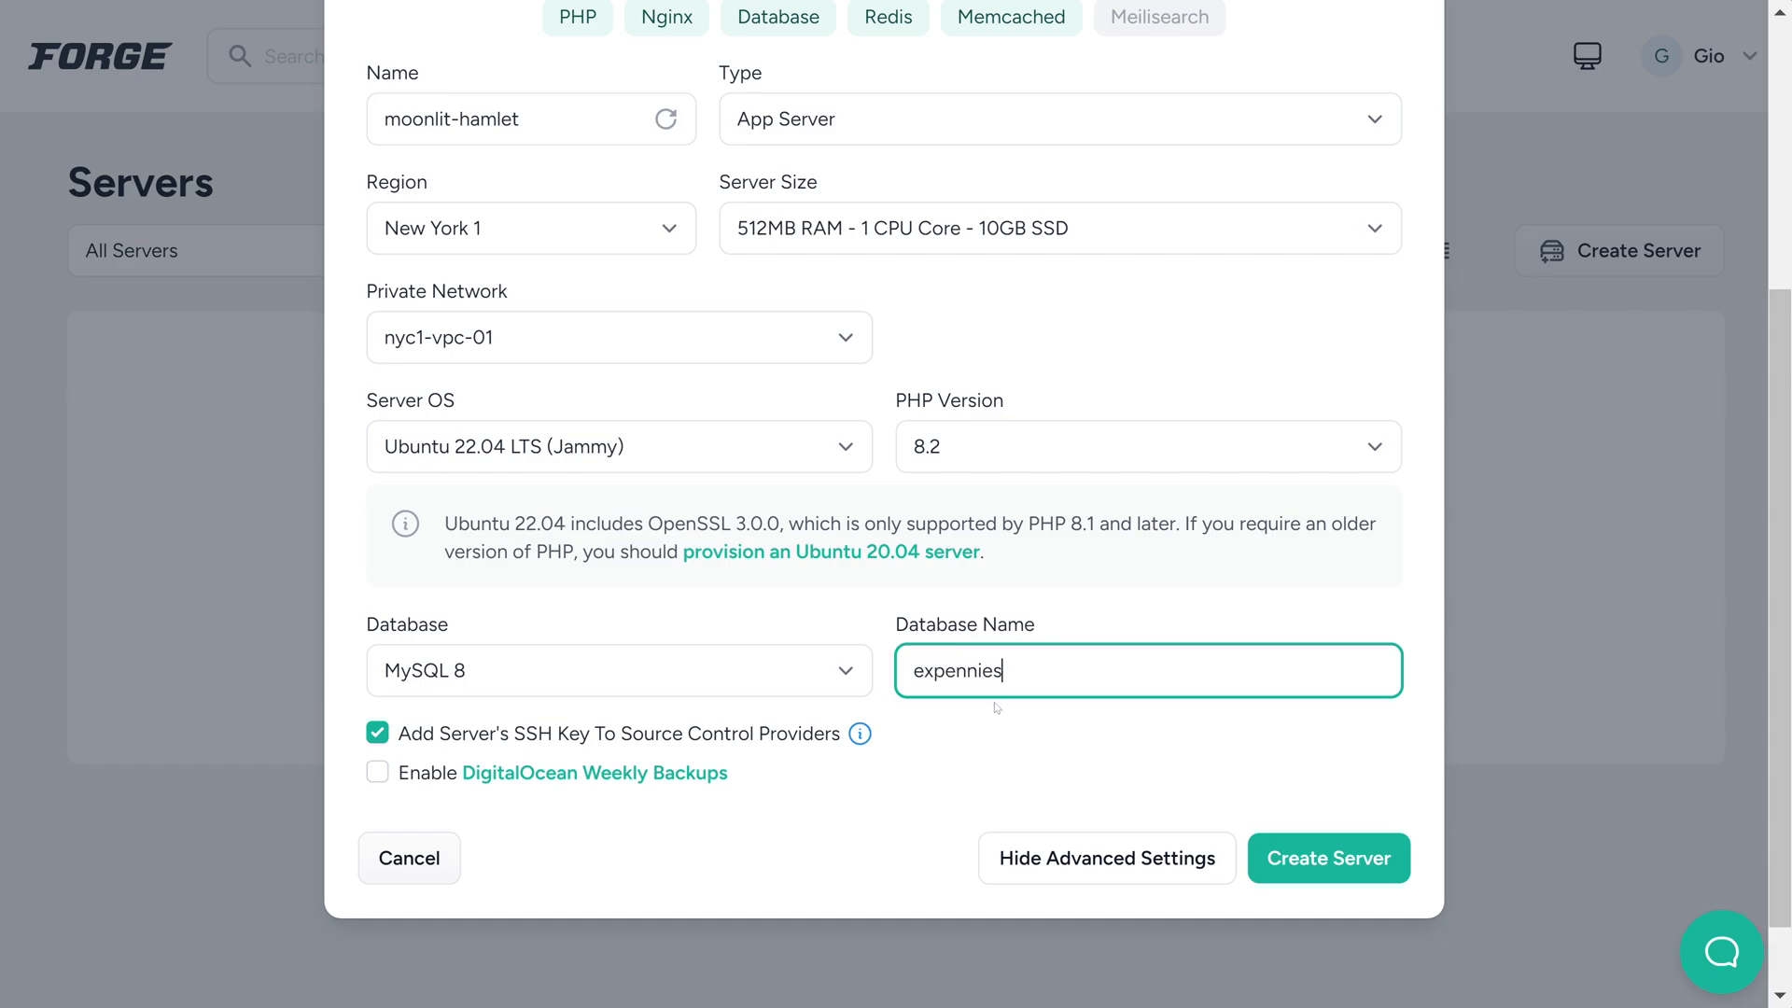
pyautogui.click(1335, 856)
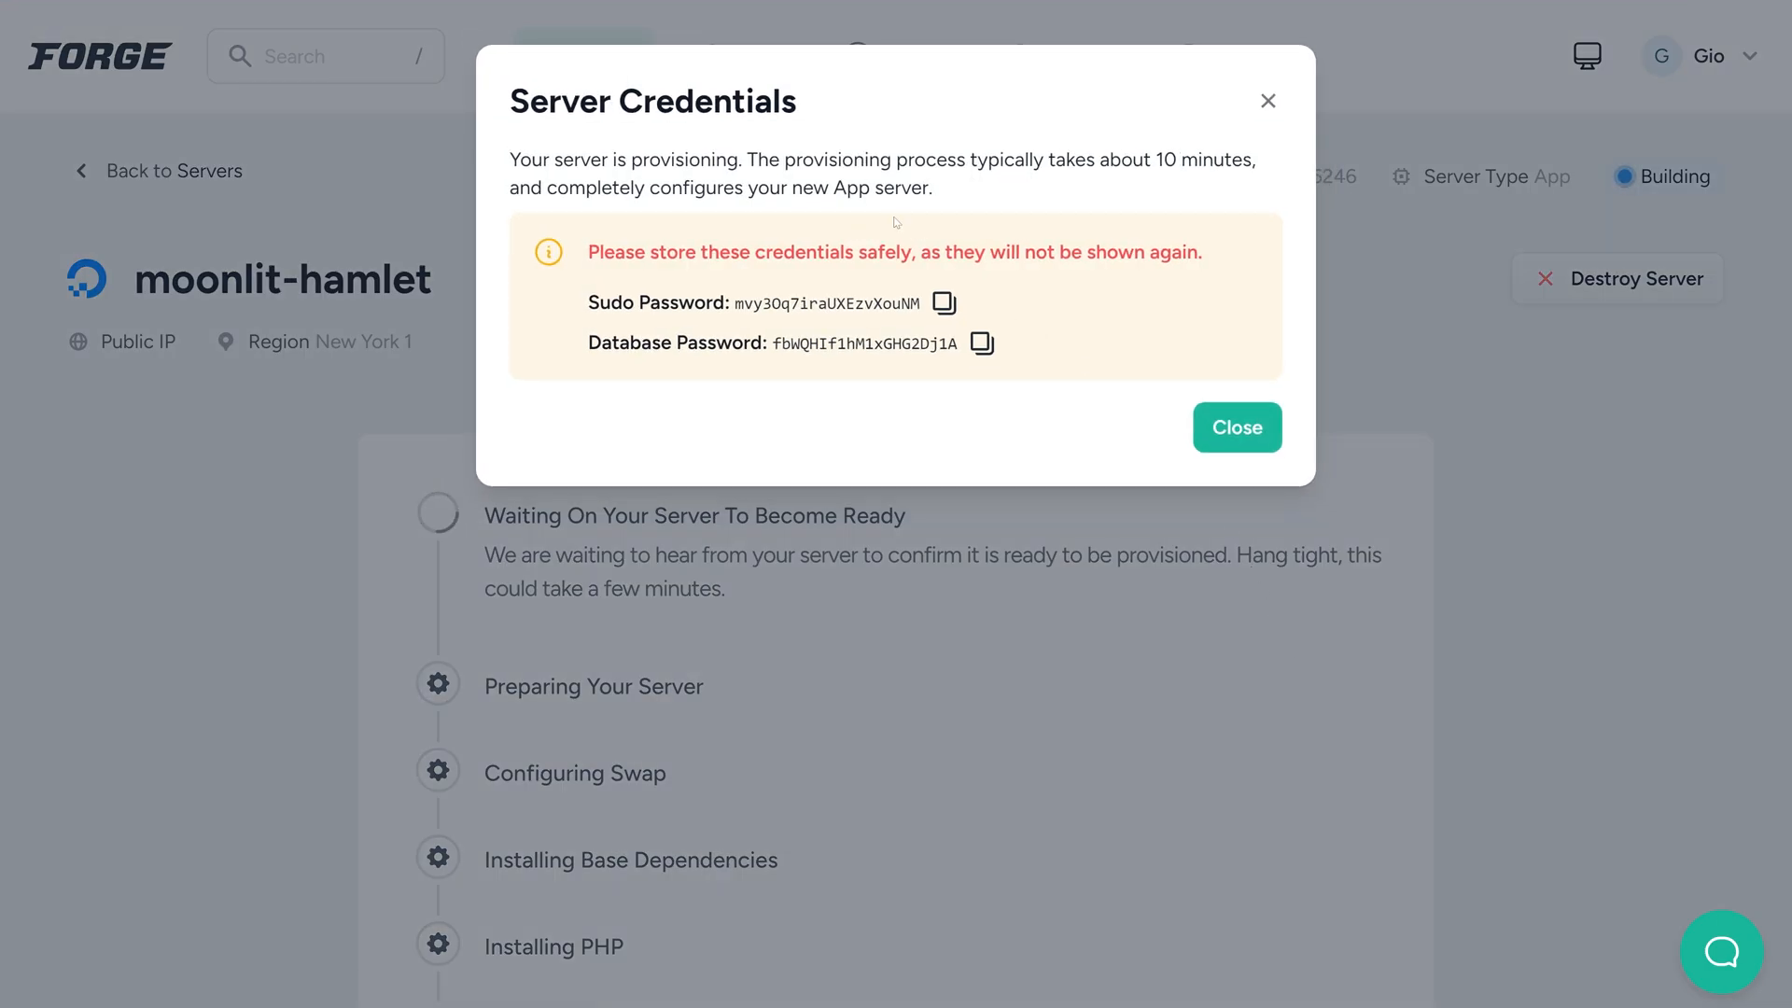
# Examine the generated server credentials, close their dialog and look through the server's provisioning stages
pyautogui.moveTo(958, 345); pyautogui.dragTo(588, 308)
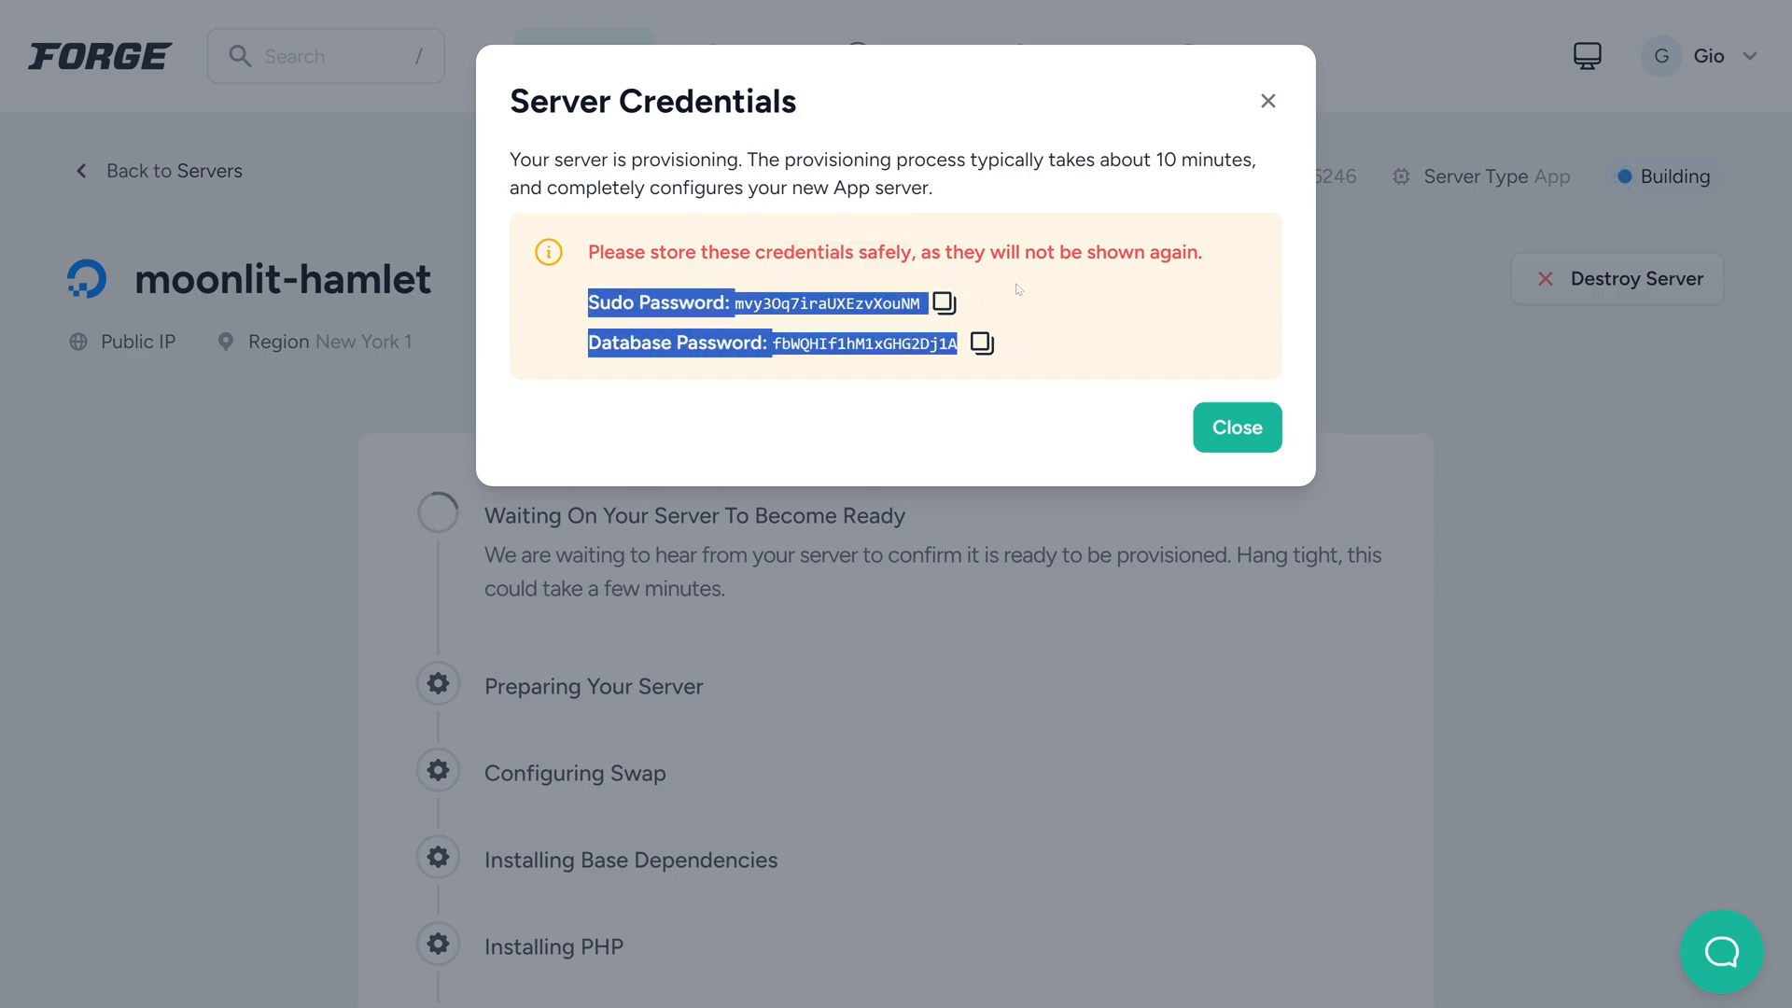
pyautogui.press('Escape')
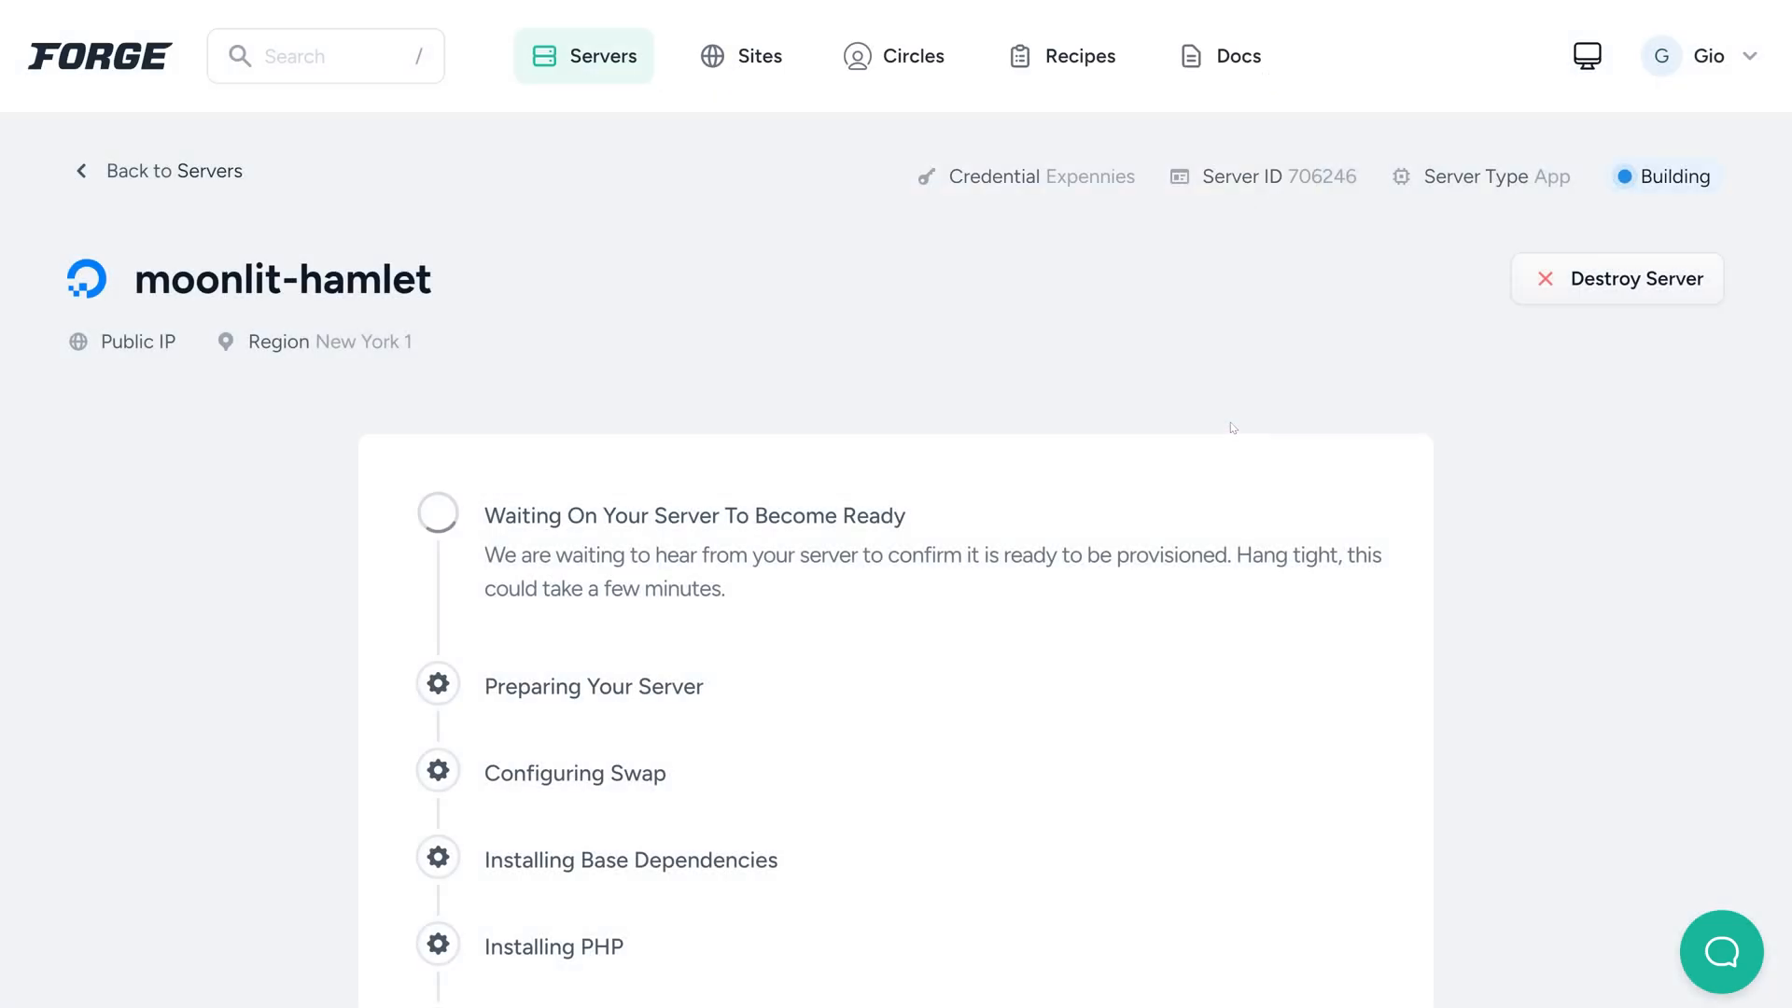
pyautogui.scroll(-3, 972, 692)
pyautogui.scroll(-2, 978, 690)
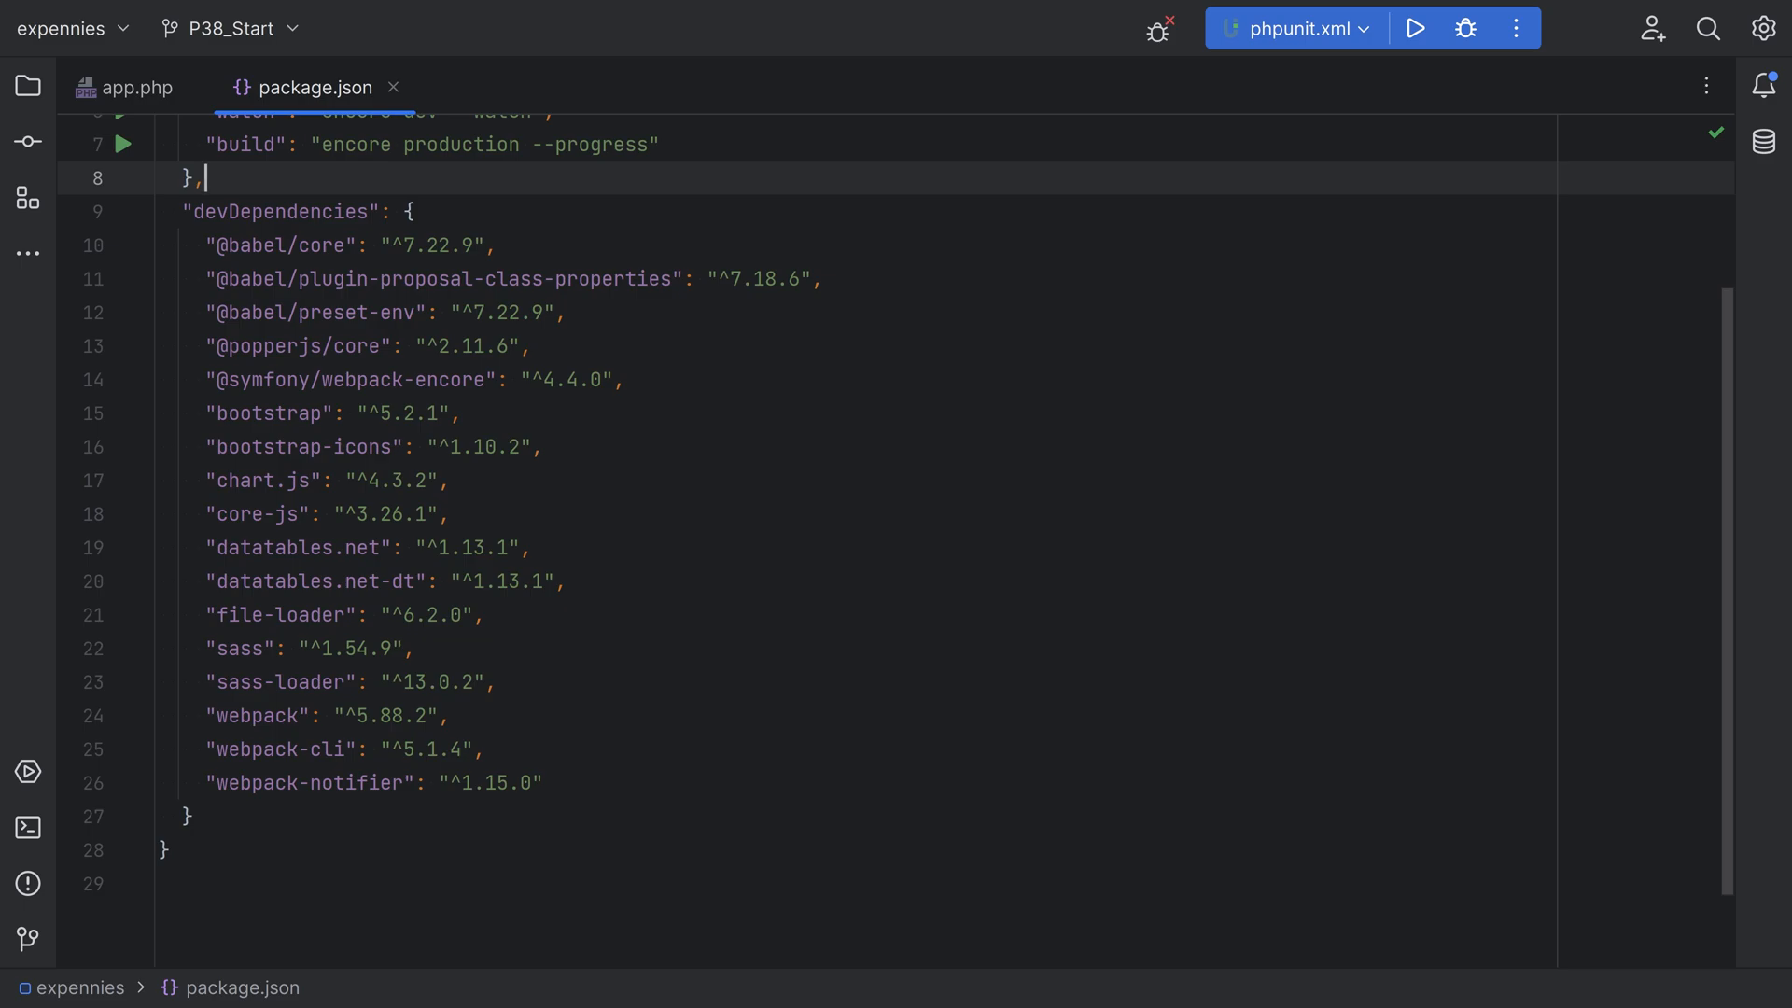
# In PhpStorm, review the Babel and webpack development dependencies in package.json, and close the file
pyautogui.moveTo(205, 246); pyautogui.dragTo(570, 312)
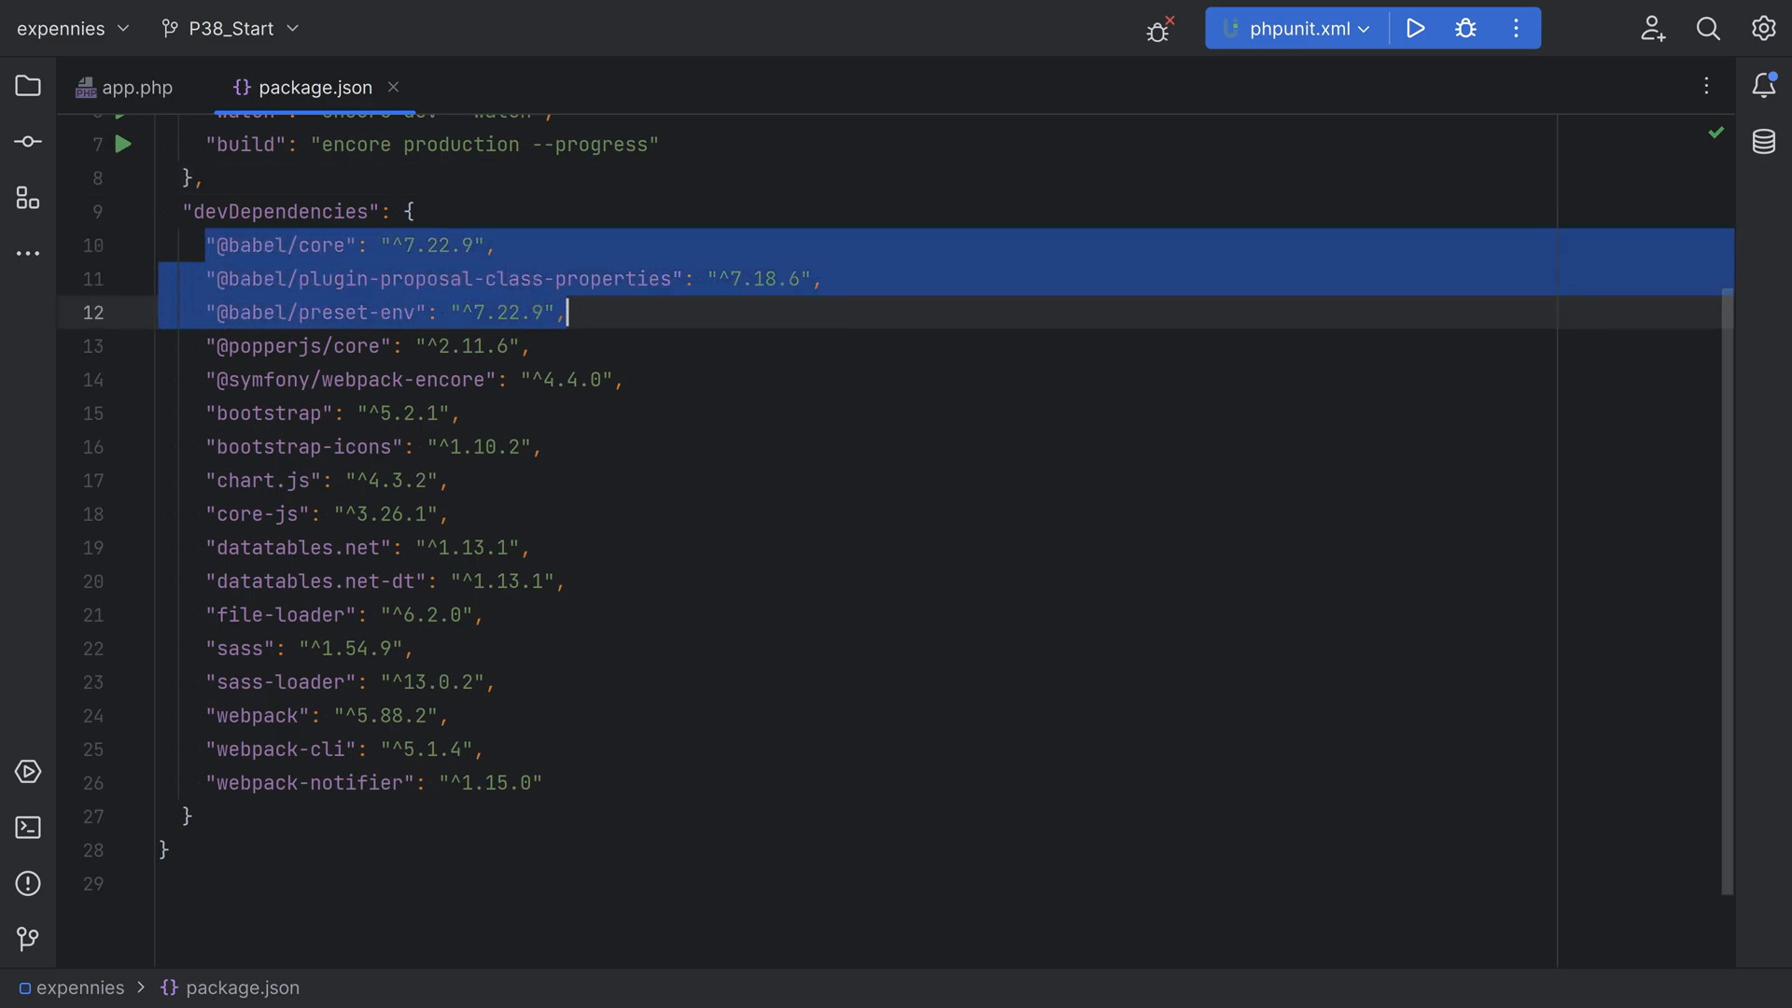
pyautogui.moveTo(205, 716); pyautogui.dragTo(485, 749)
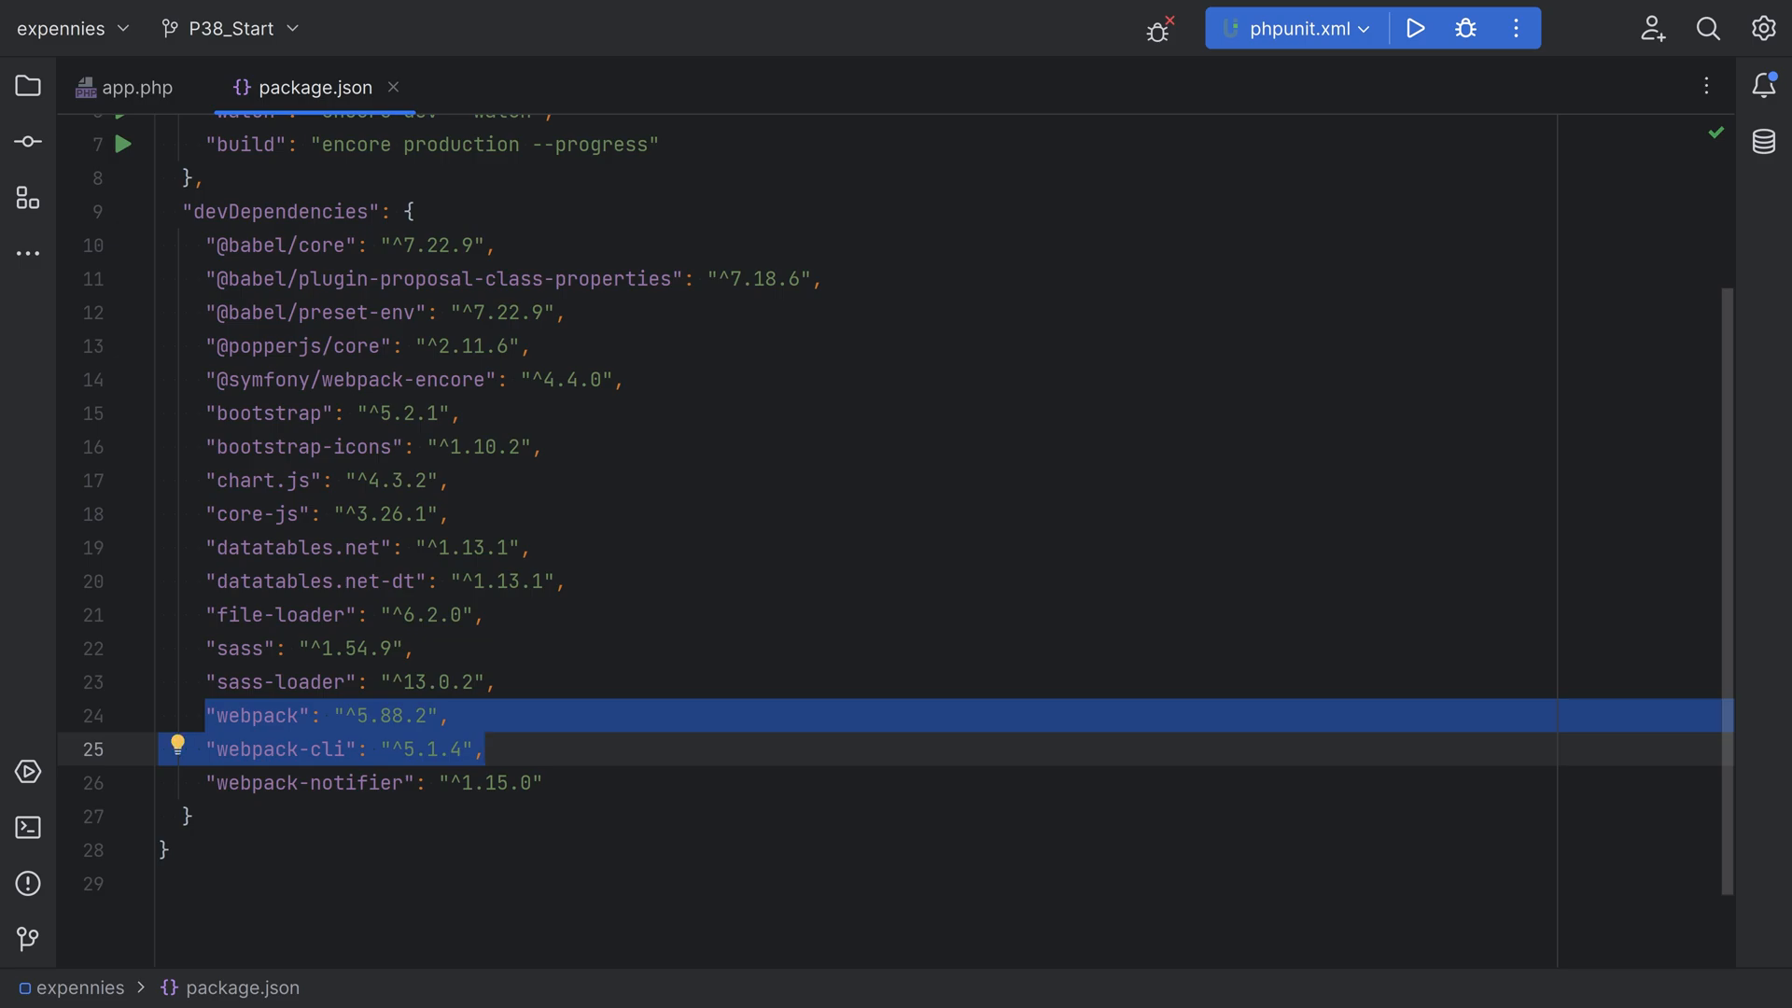
pyautogui.click(487, 749)
pyautogui.click(393, 86)
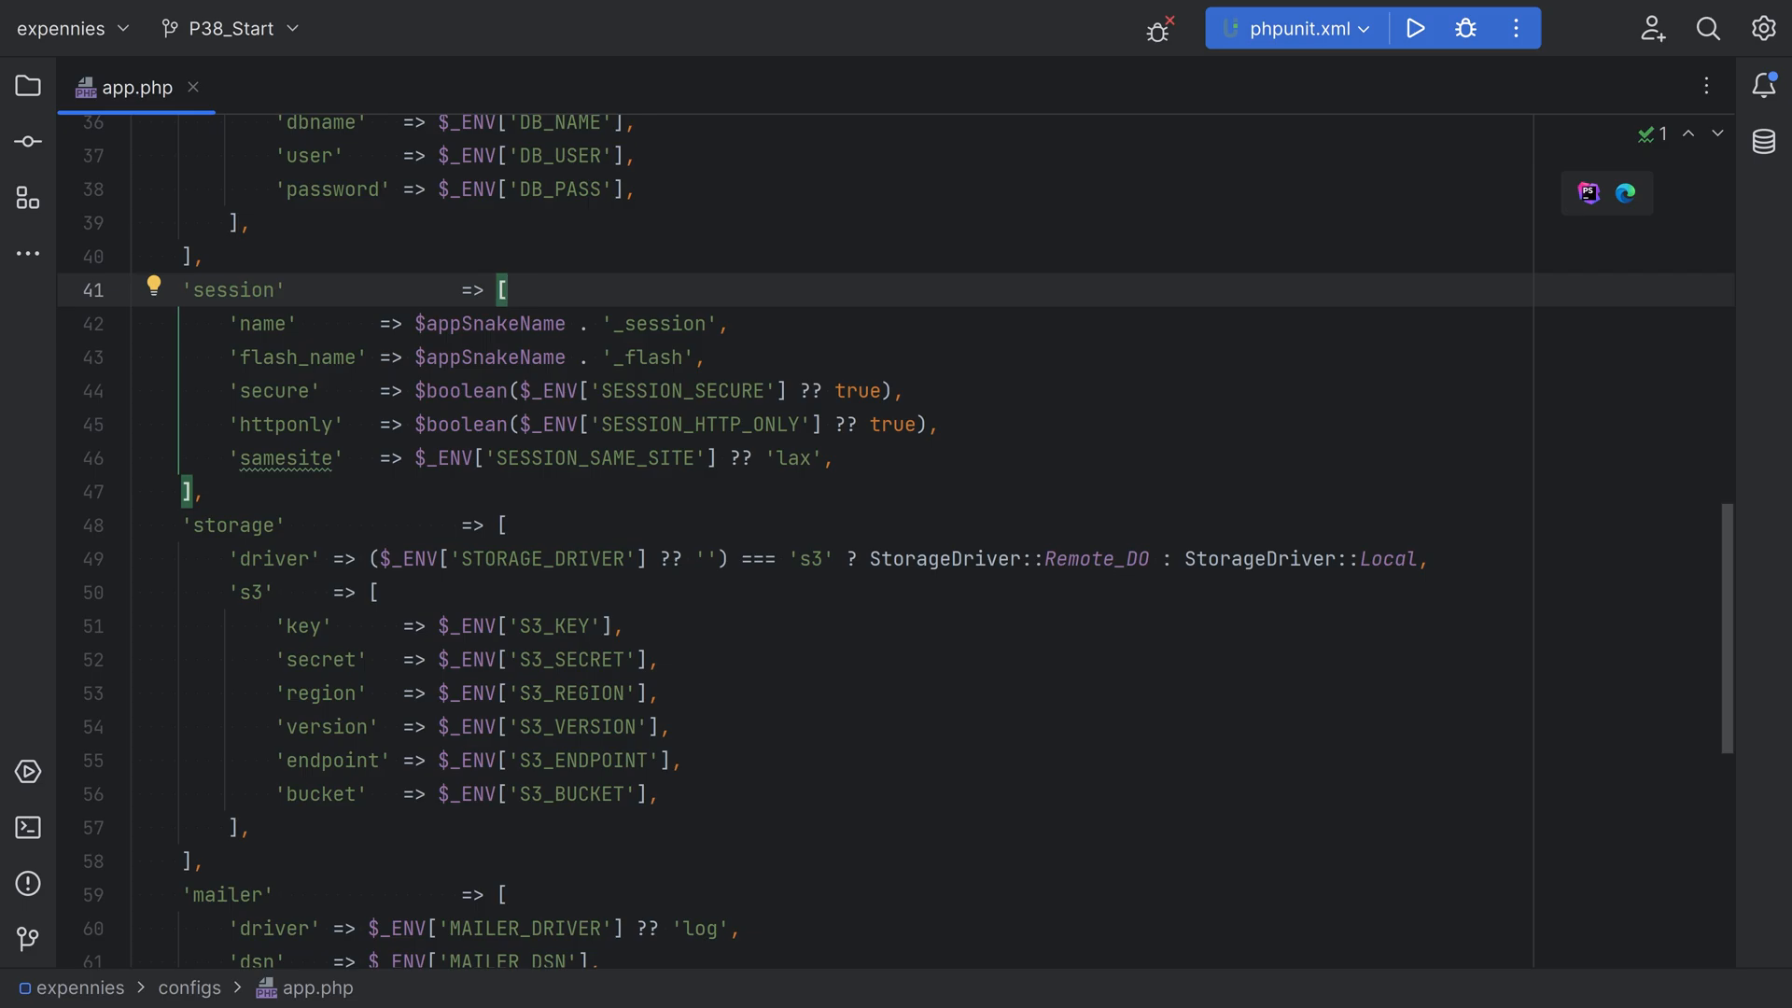
# Examine the session's secure, httponly and samesite options in app.php, including their default values and environment variables
pyautogui.doubleClick(275, 392)
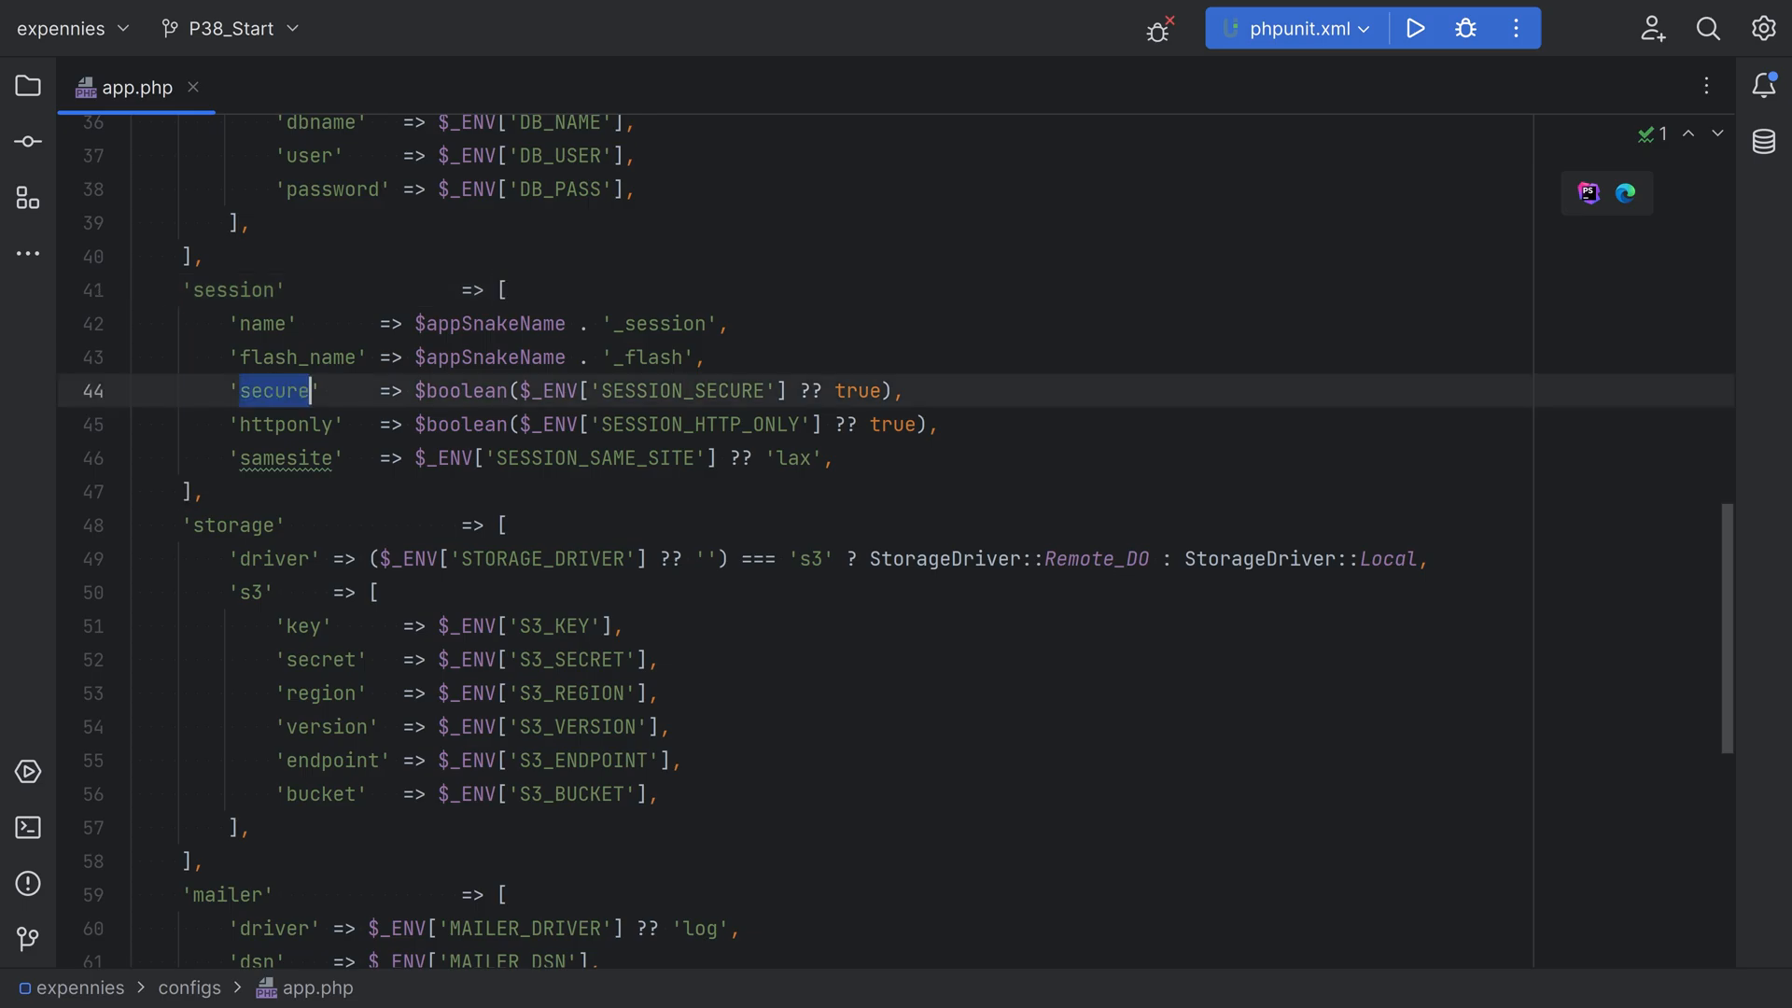
pyautogui.doubleClick(285, 424)
pyautogui.doubleClick(287, 458)
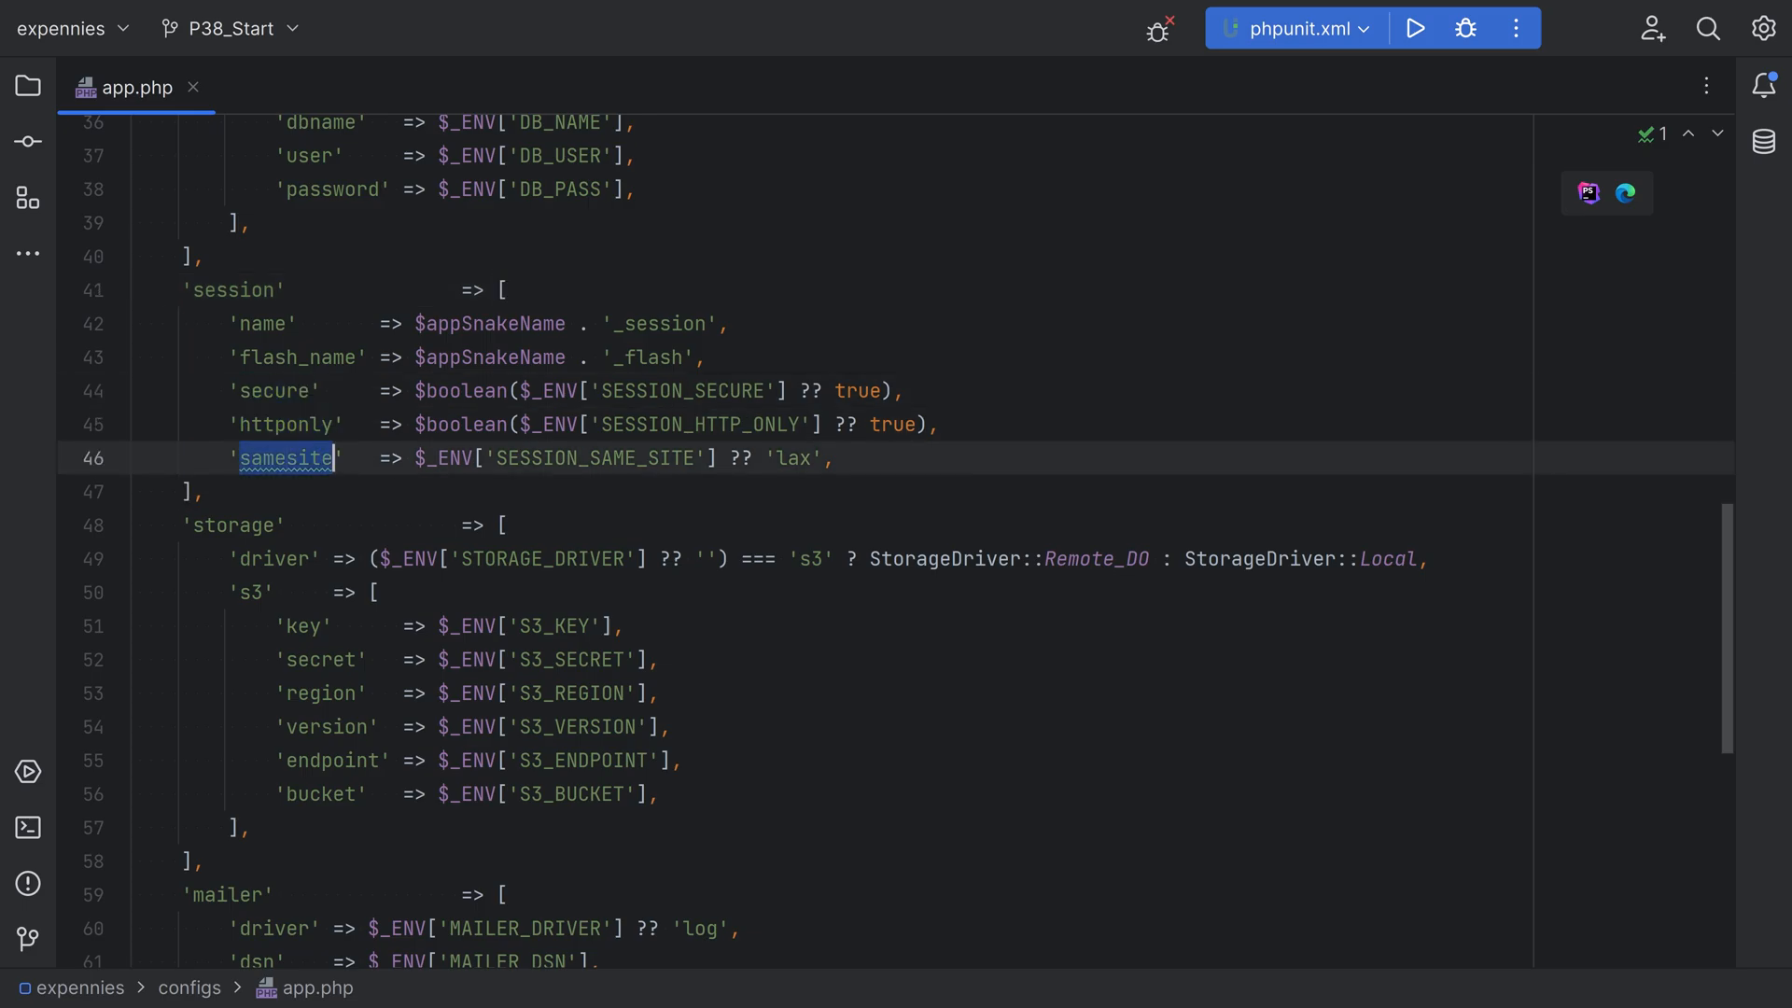
pyautogui.doubleClick(891, 425)
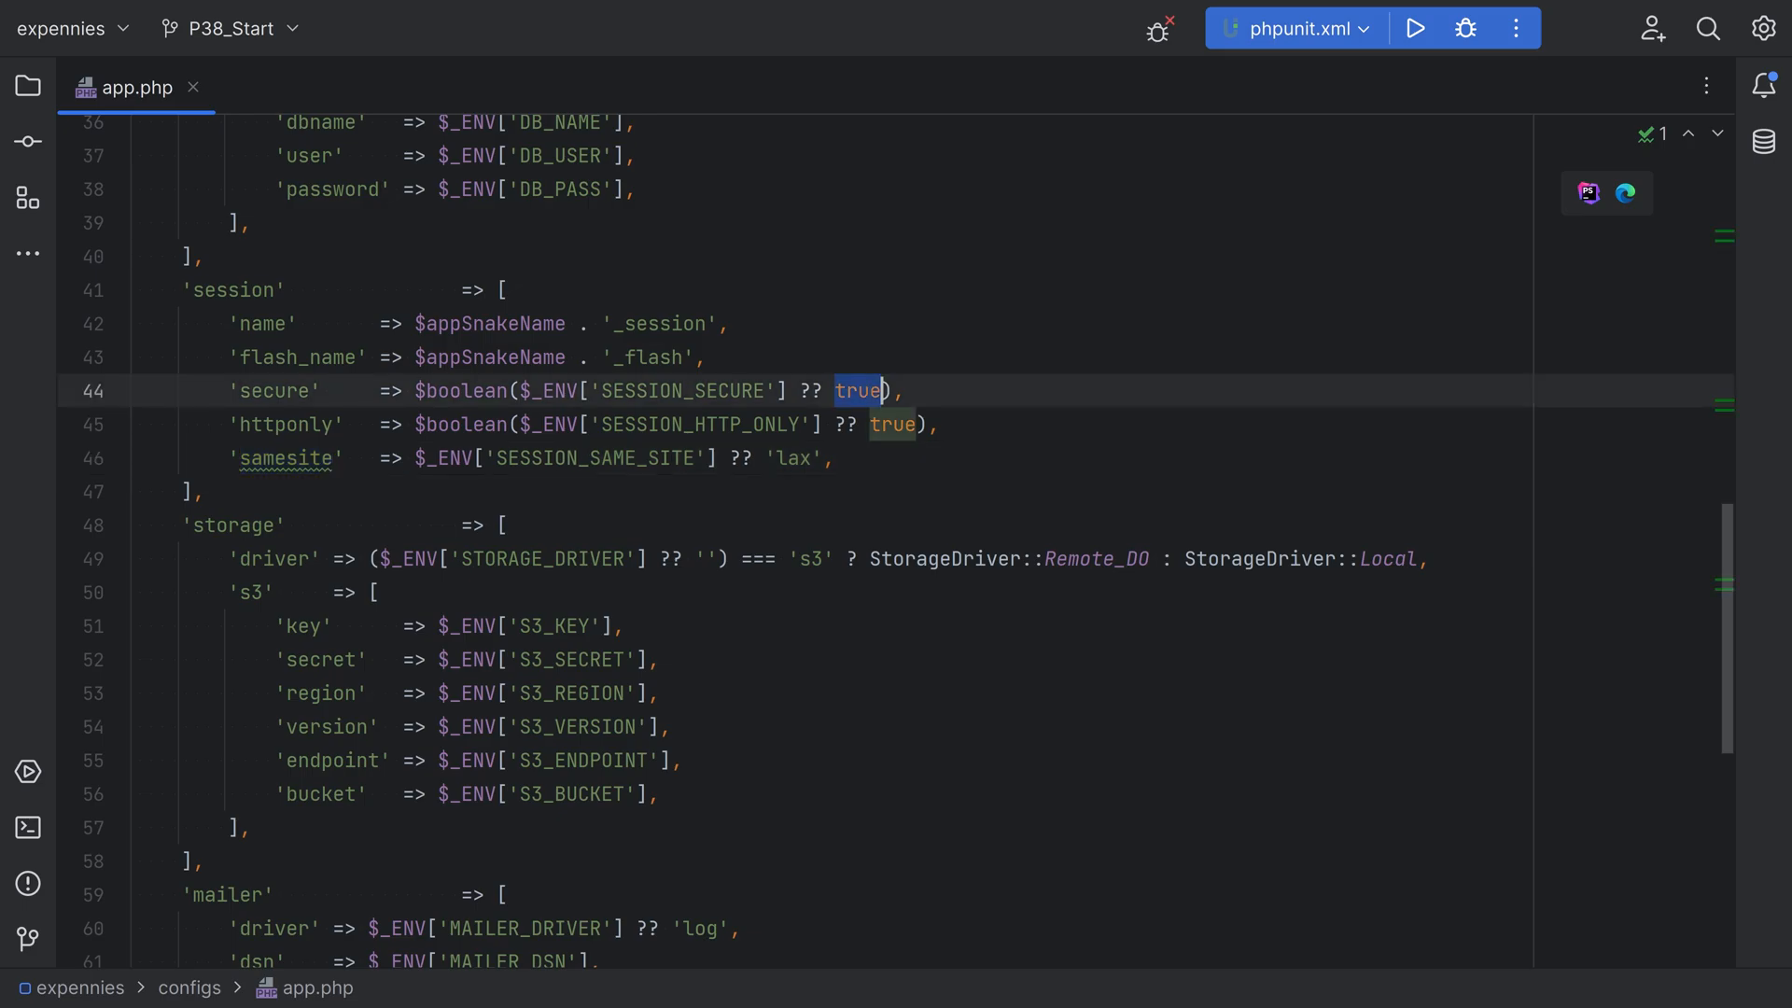
pyautogui.doubleClick(794, 459)
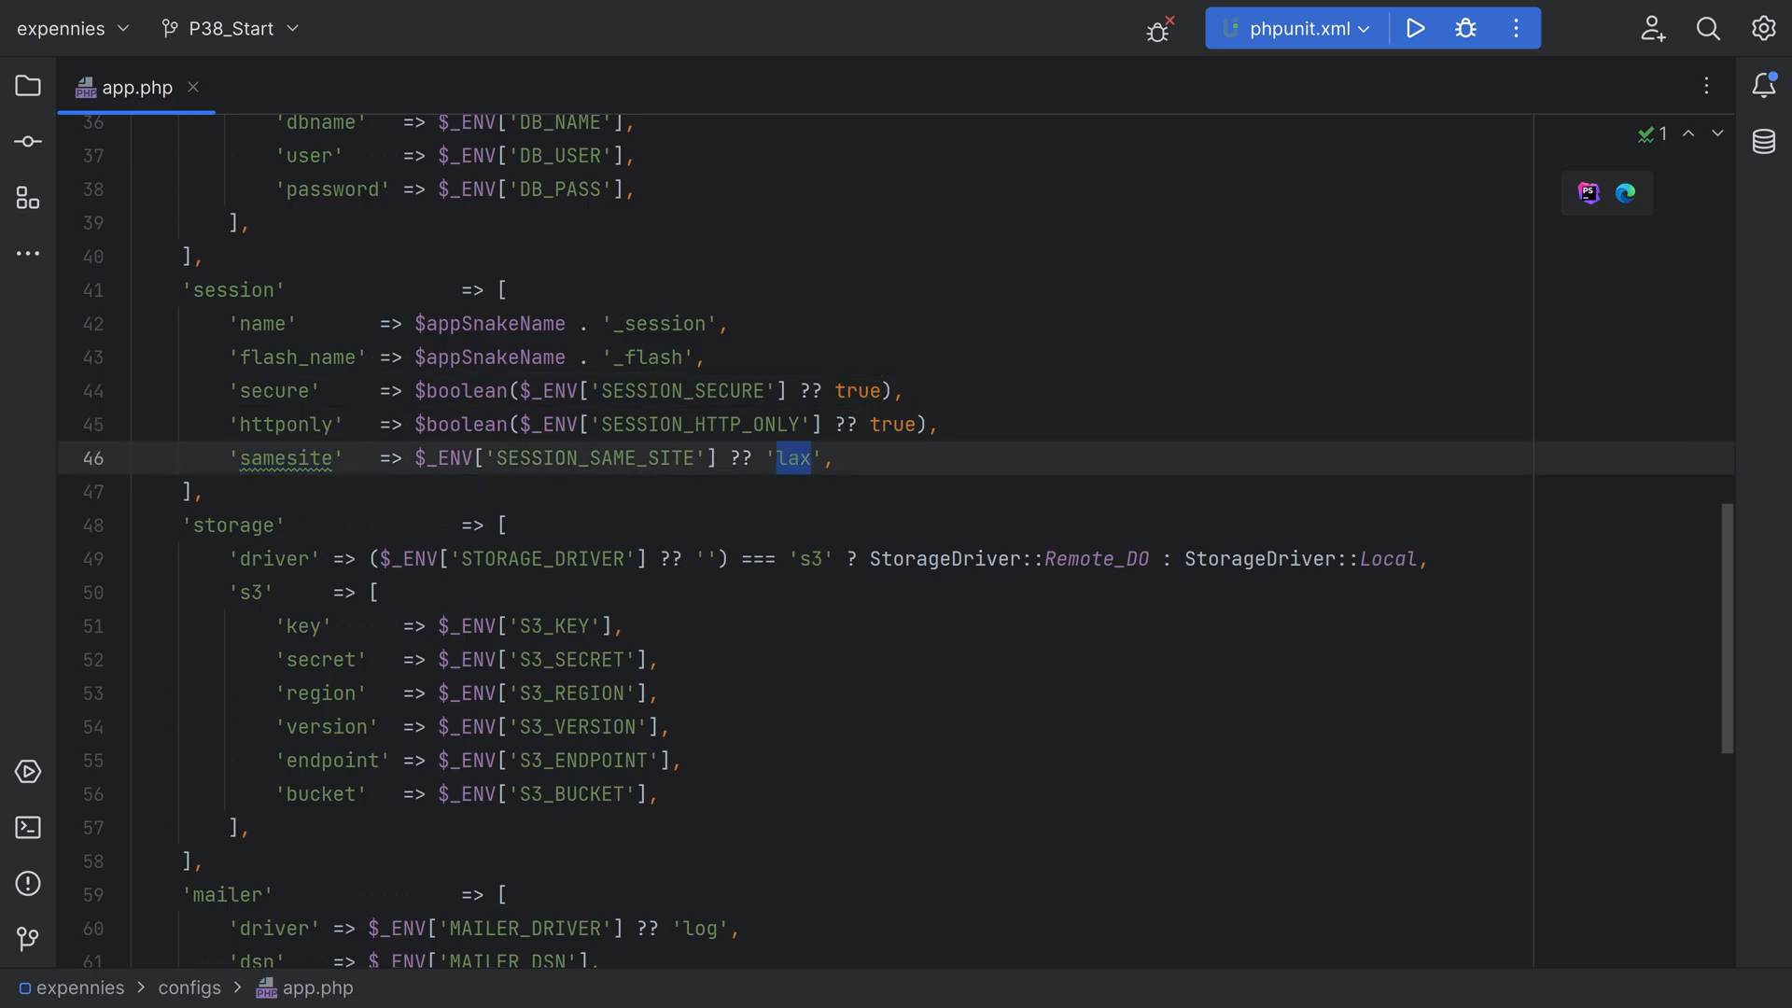
pyautogui.doubleClick(682, 391)
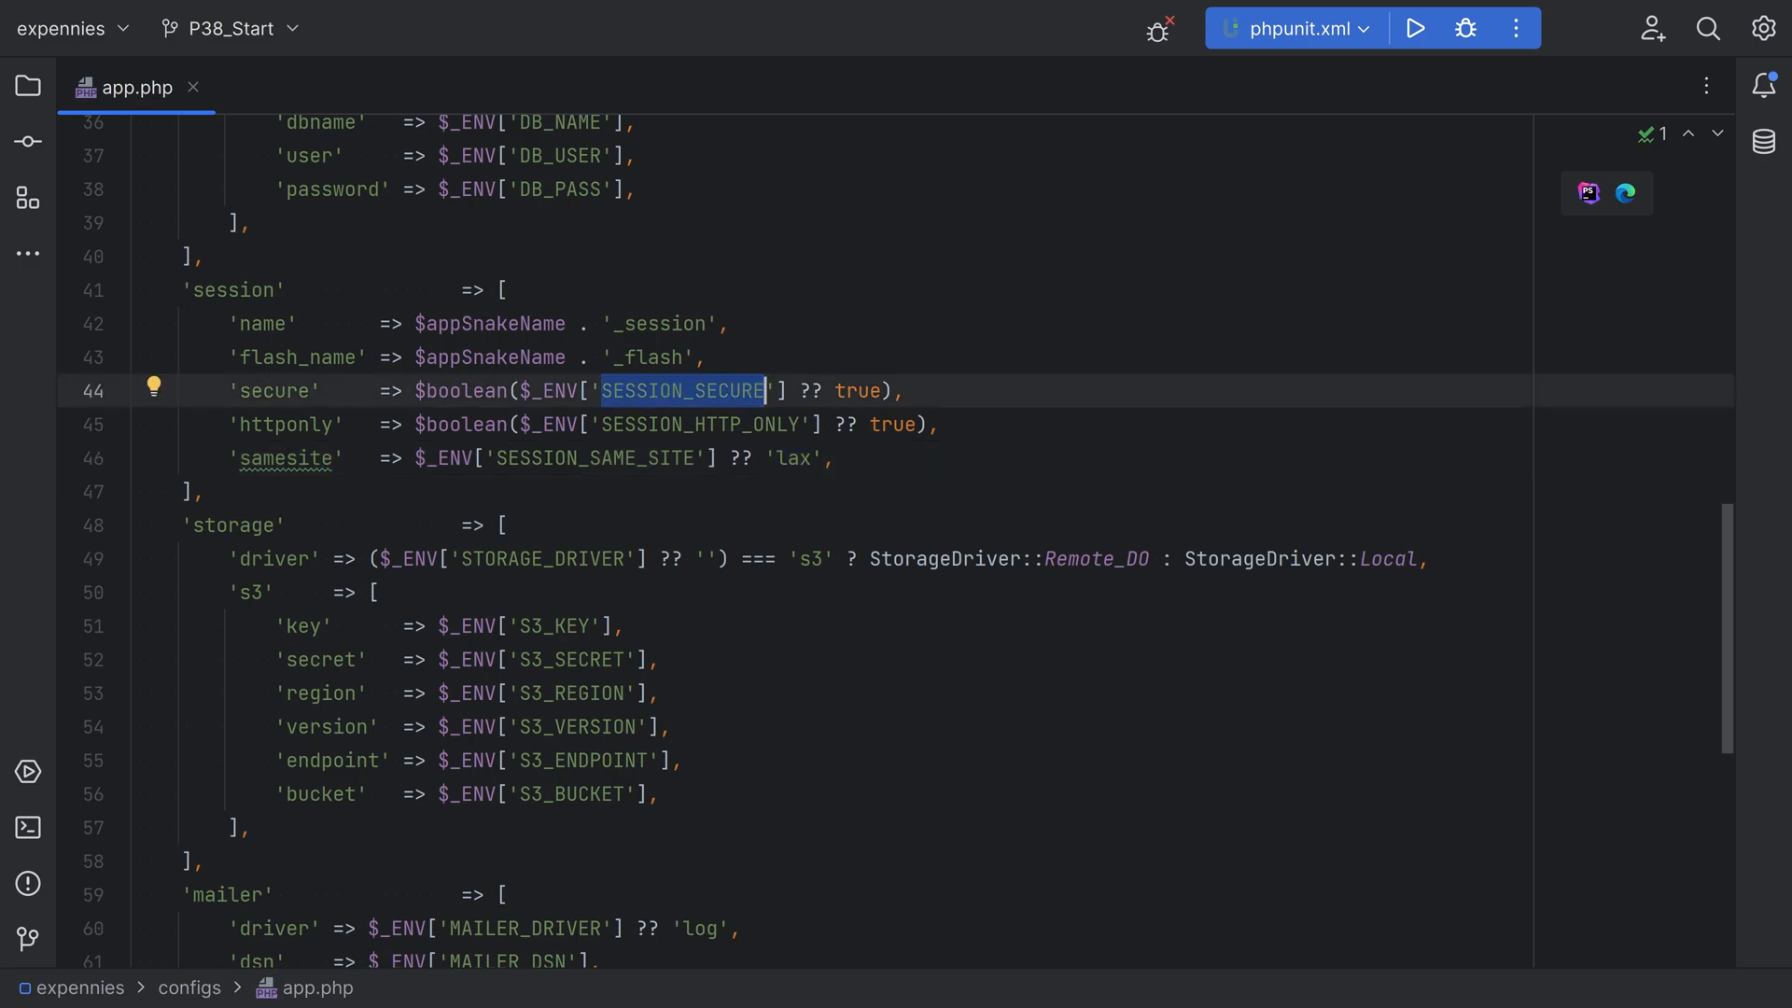
# Go to the definition of the $boolean helper and examine its parameter and the list of values it treats as true
pyautogui.moveTo(416, 391); pyautogui.dragTo(509, 391)
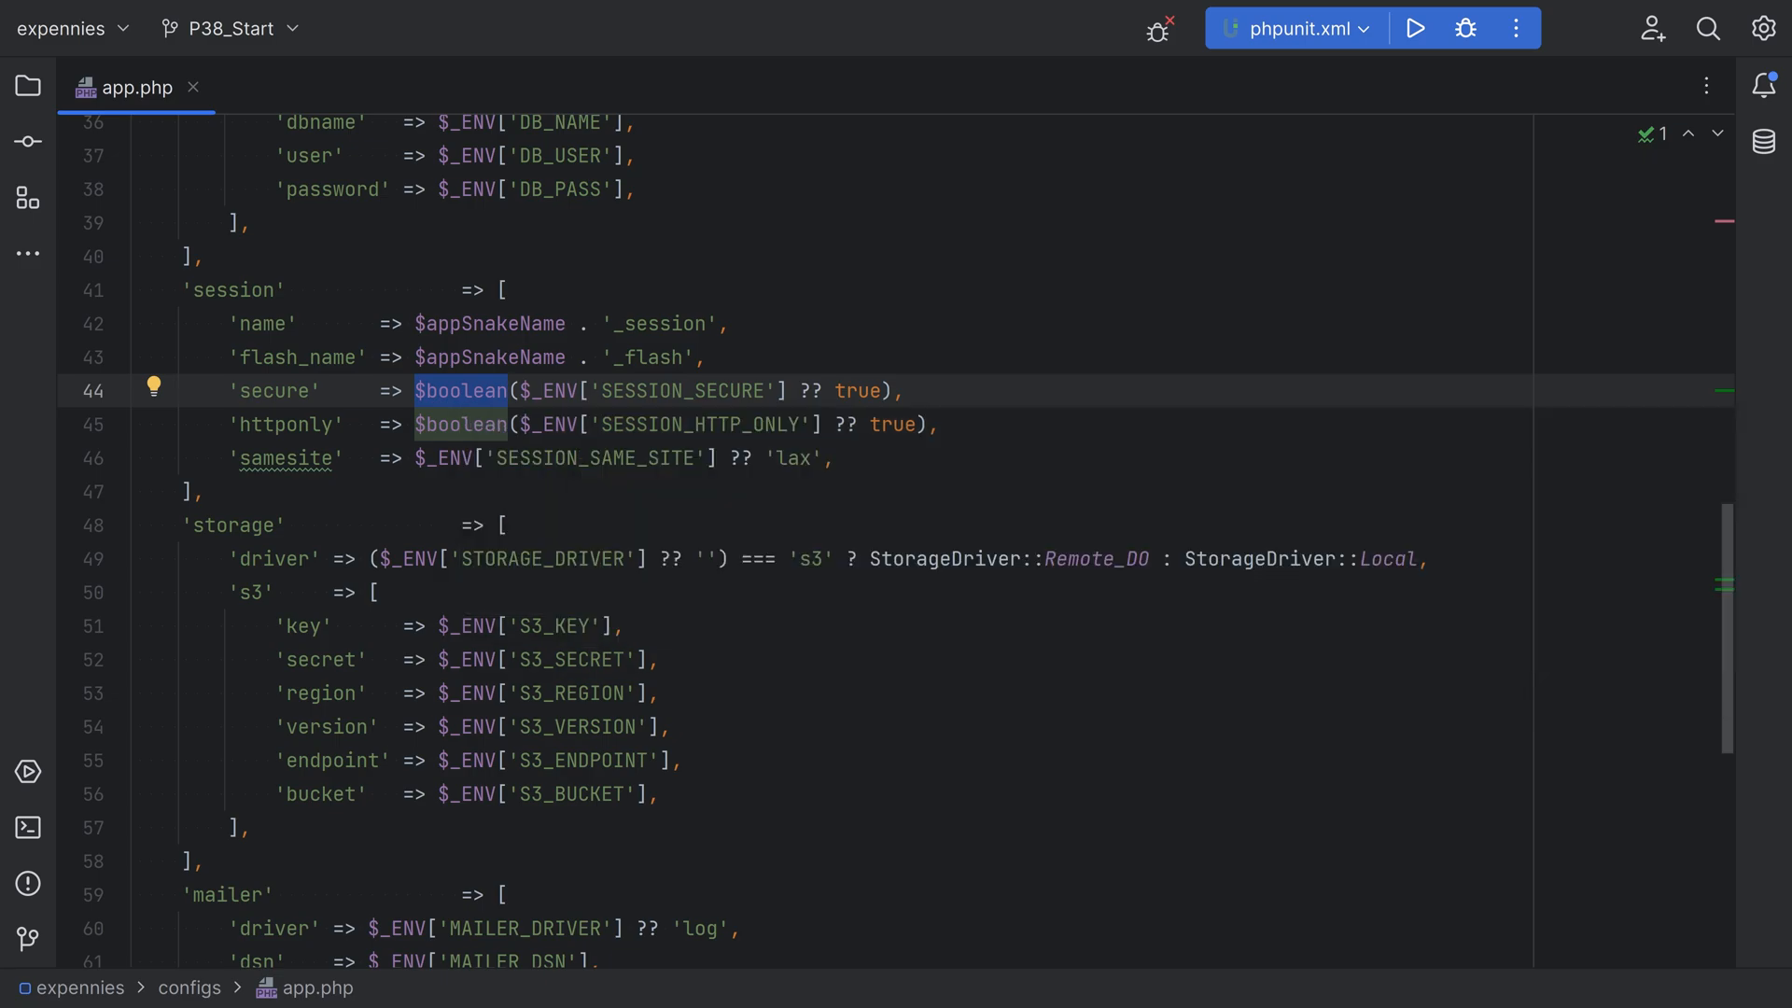
pyautogui.hotkey('ctrl', 'b')
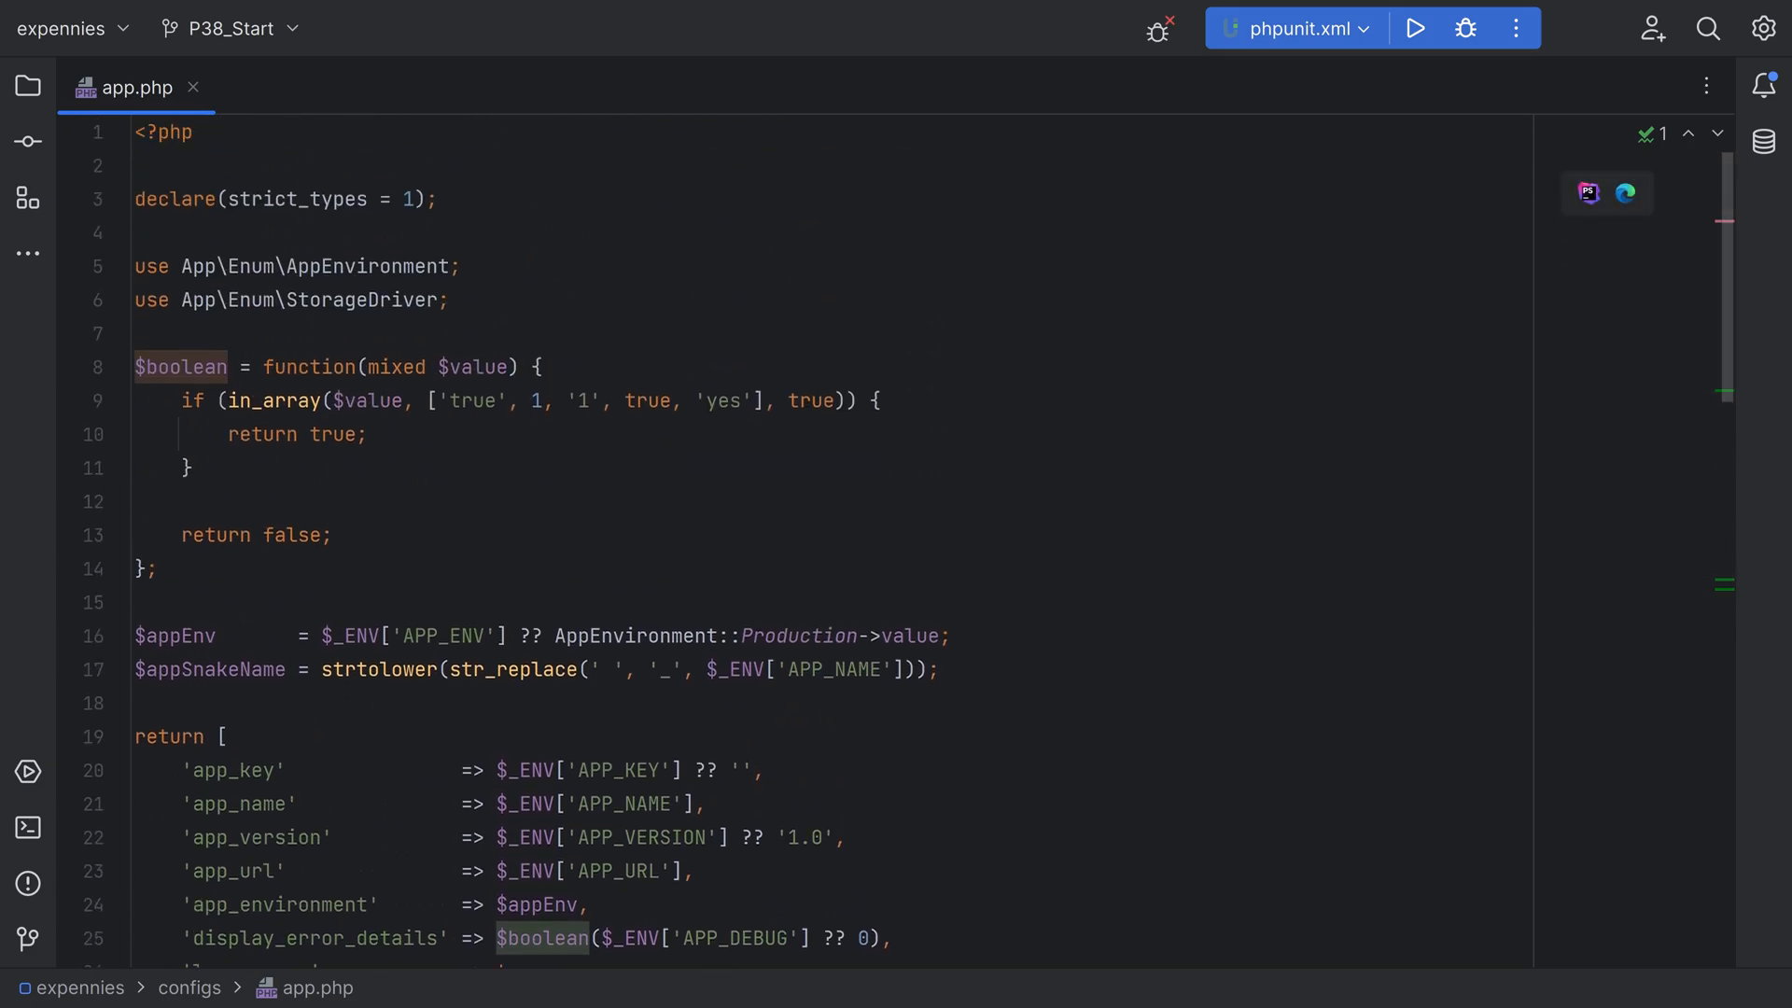
pyautogui.doubleClick(462, 367)
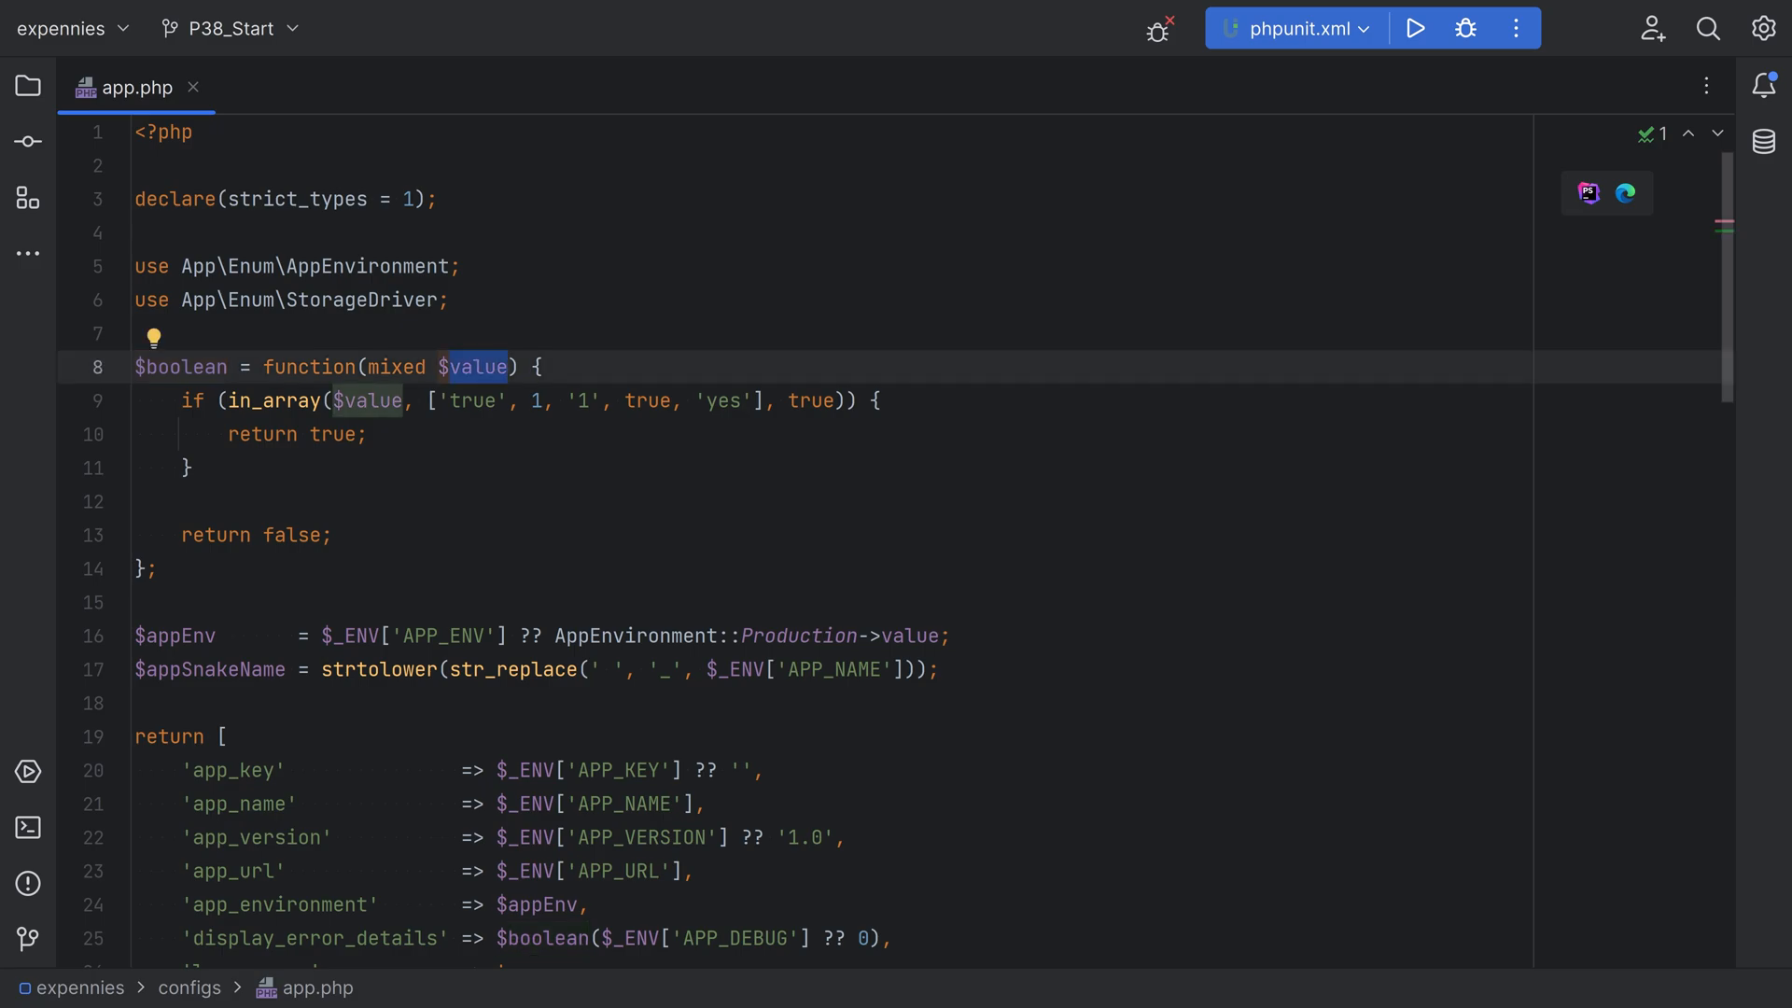
pyautogui.moveTo(439, 401); pyautogui.dragTo(755, 400)
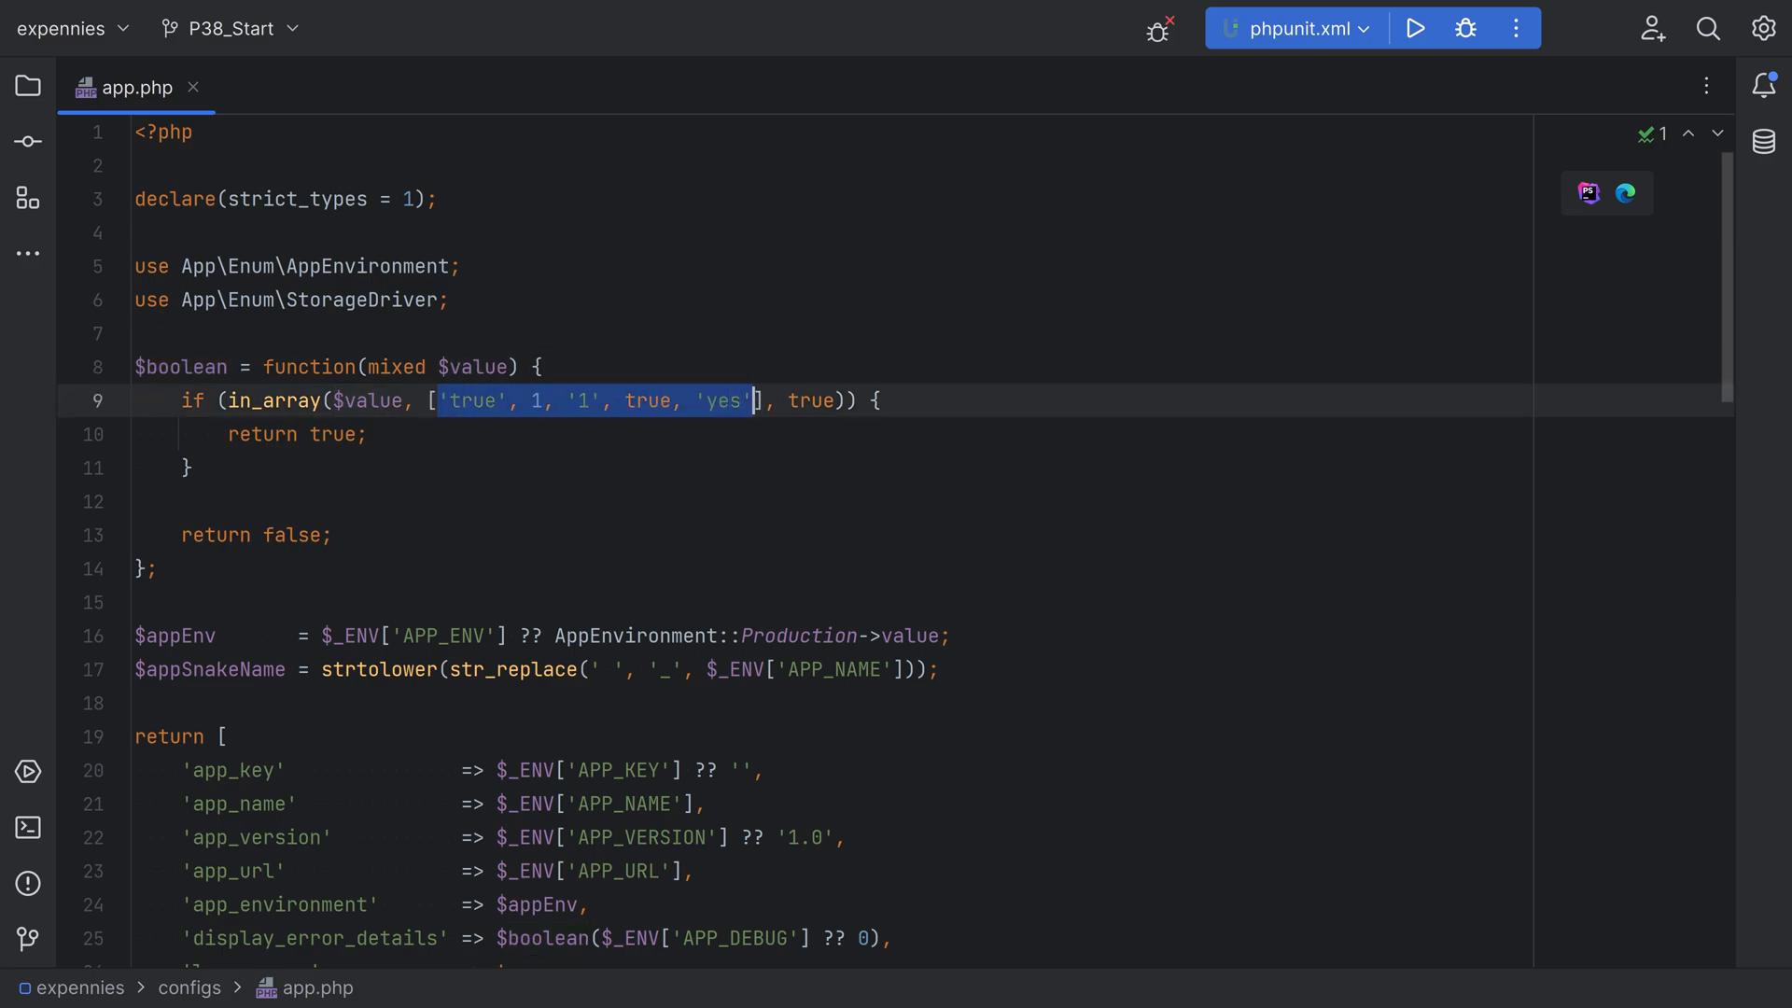
pyautogui.doubleClick(476, 402)
pyautogui.doubleClick(527, 402)
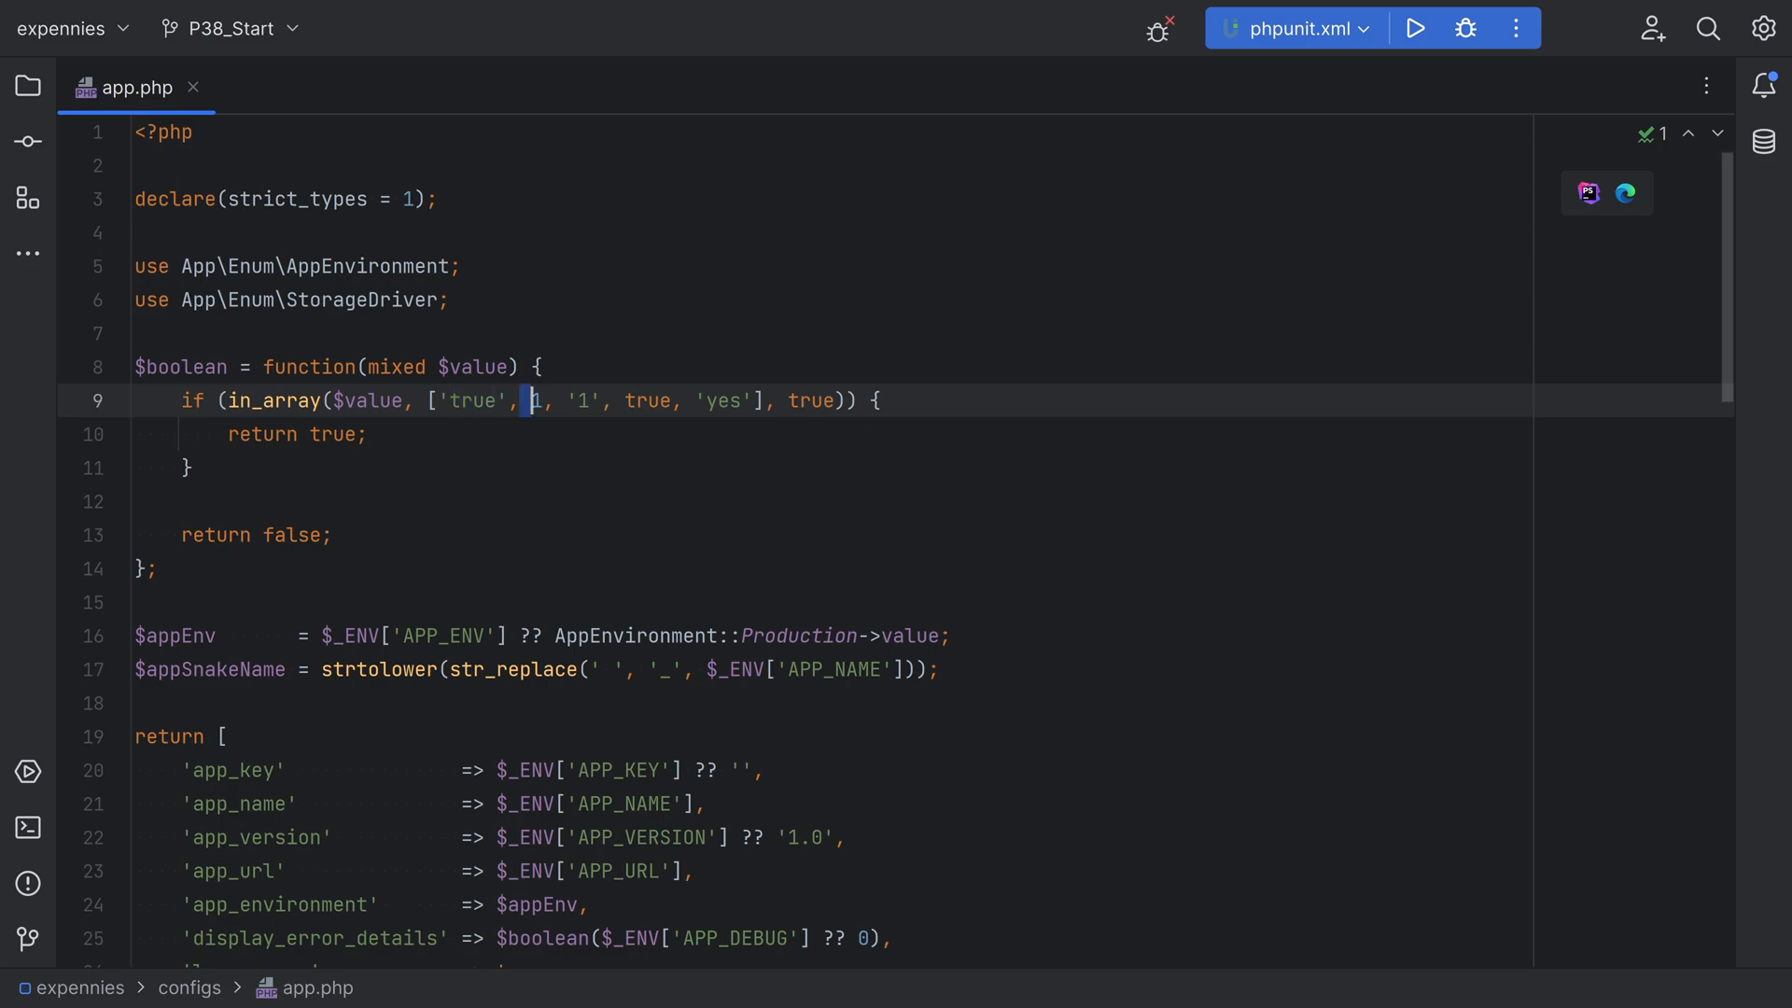
pyautogui.moveTo(566, 401); pyautogui.dragTo(743, 401)
pyautogui.doubleClick(648, 401)
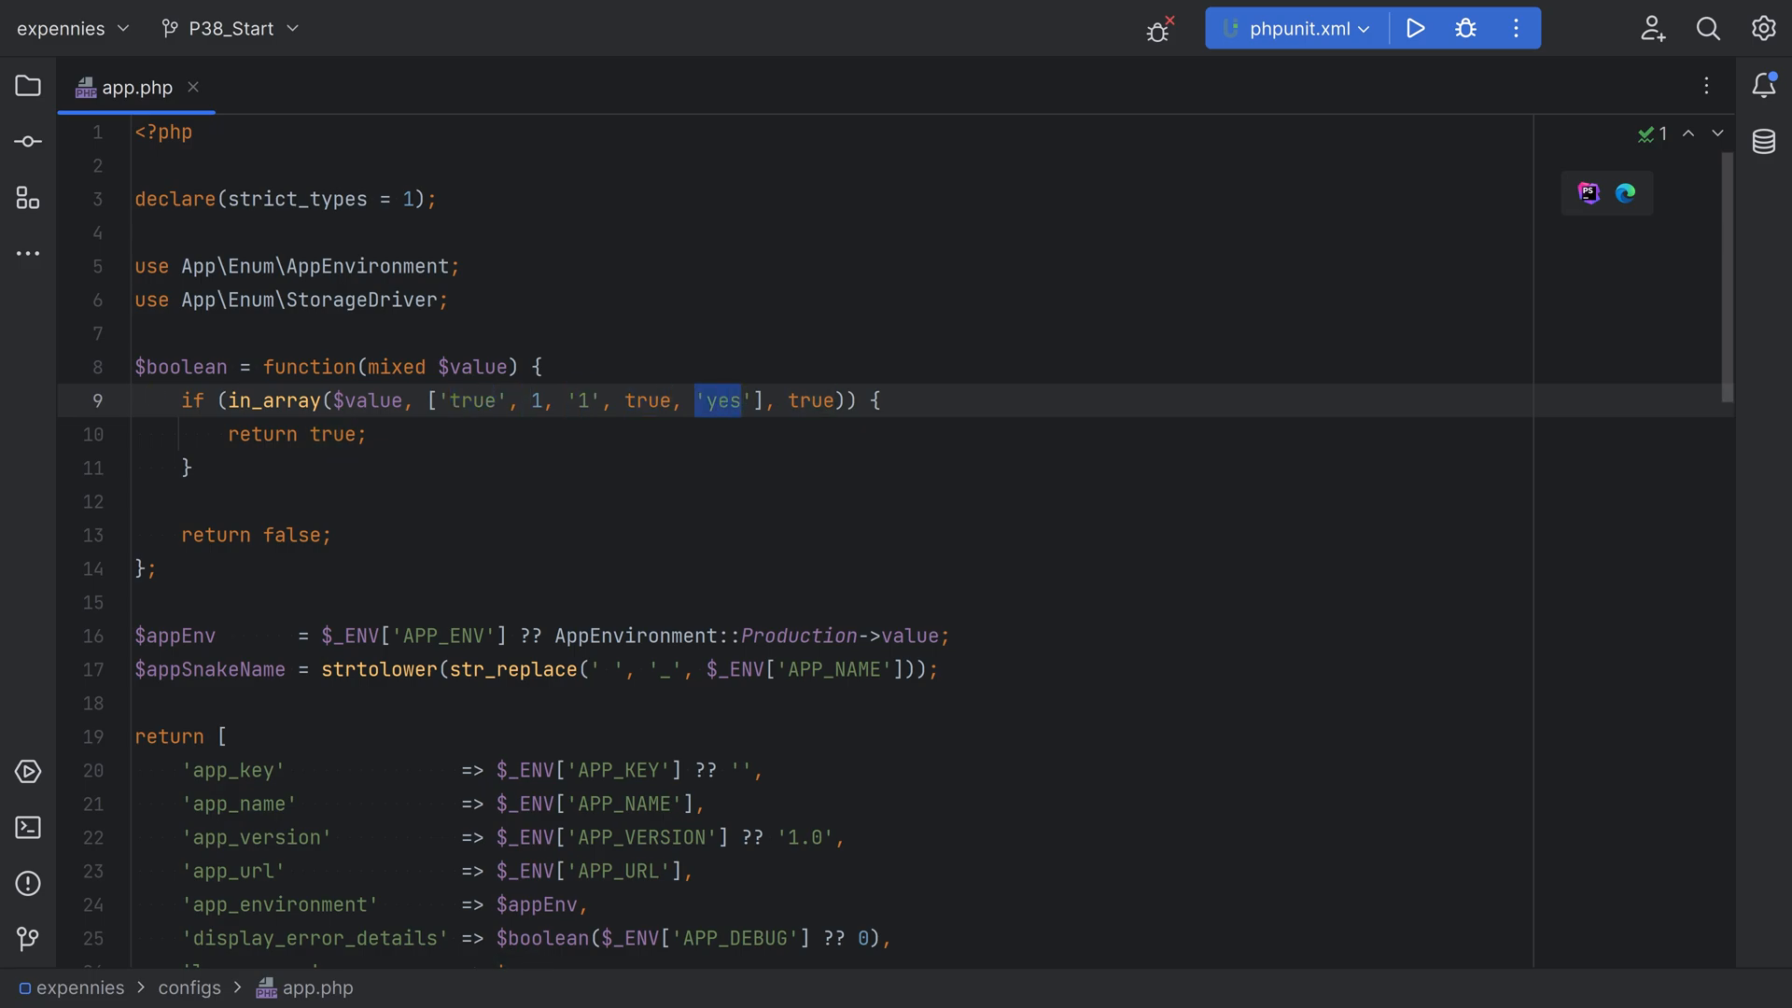
# Examine the strict comparison argument and the true and false return statements in the $boolean helper
pyautogui.doubleClick(804, 402)
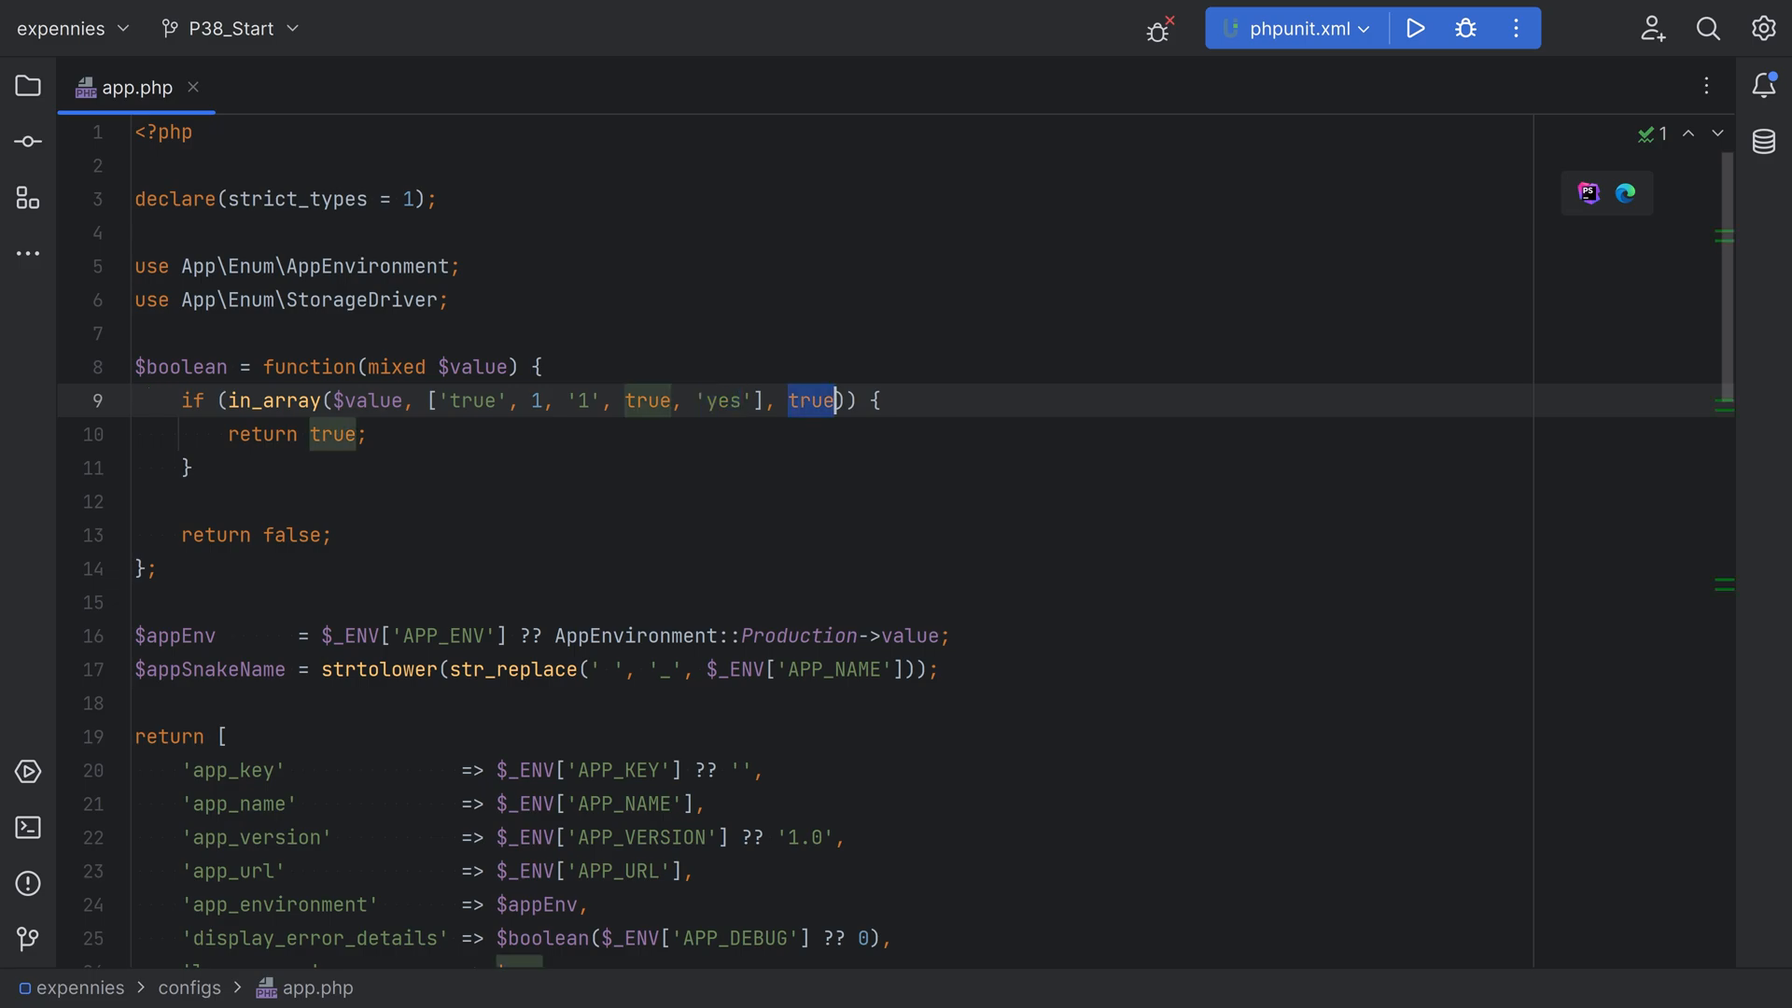
pyautogui.moveTo(229, 435); pyautogui.dragTo(369, 435)
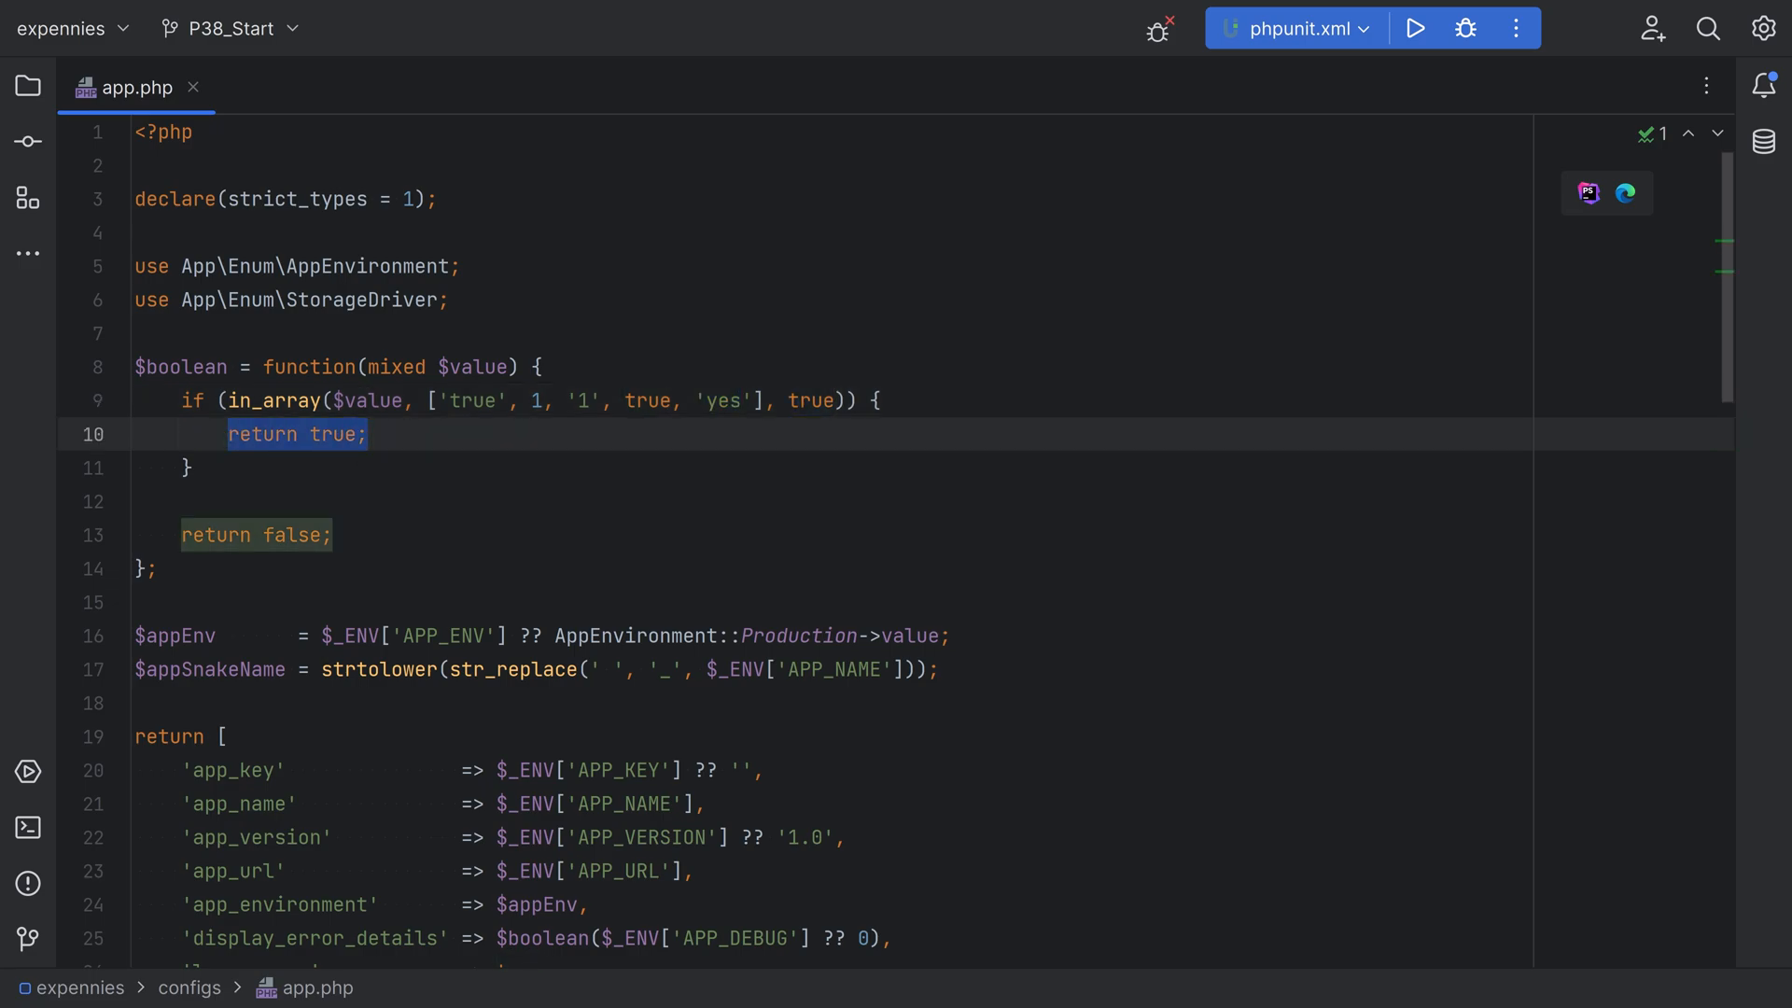
pyautogui.moveTo(182, 535); pyautogui.dragTo(333, 535)
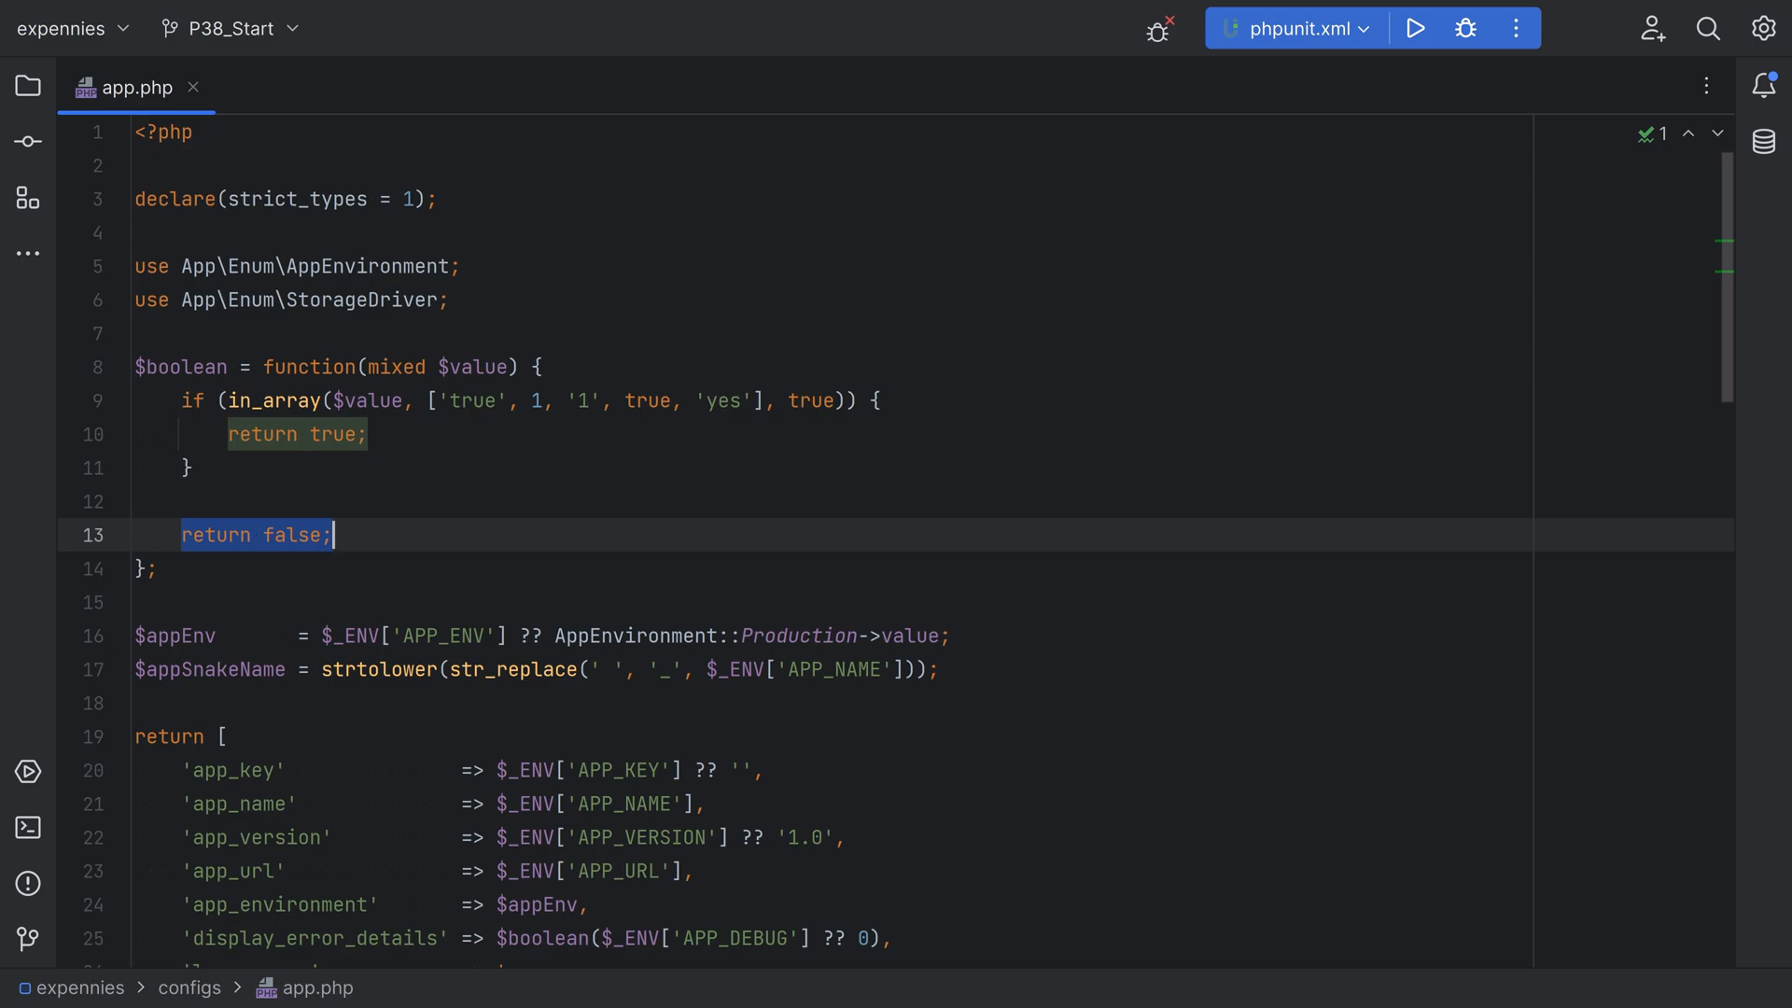
pyautogui.click(136, 502)
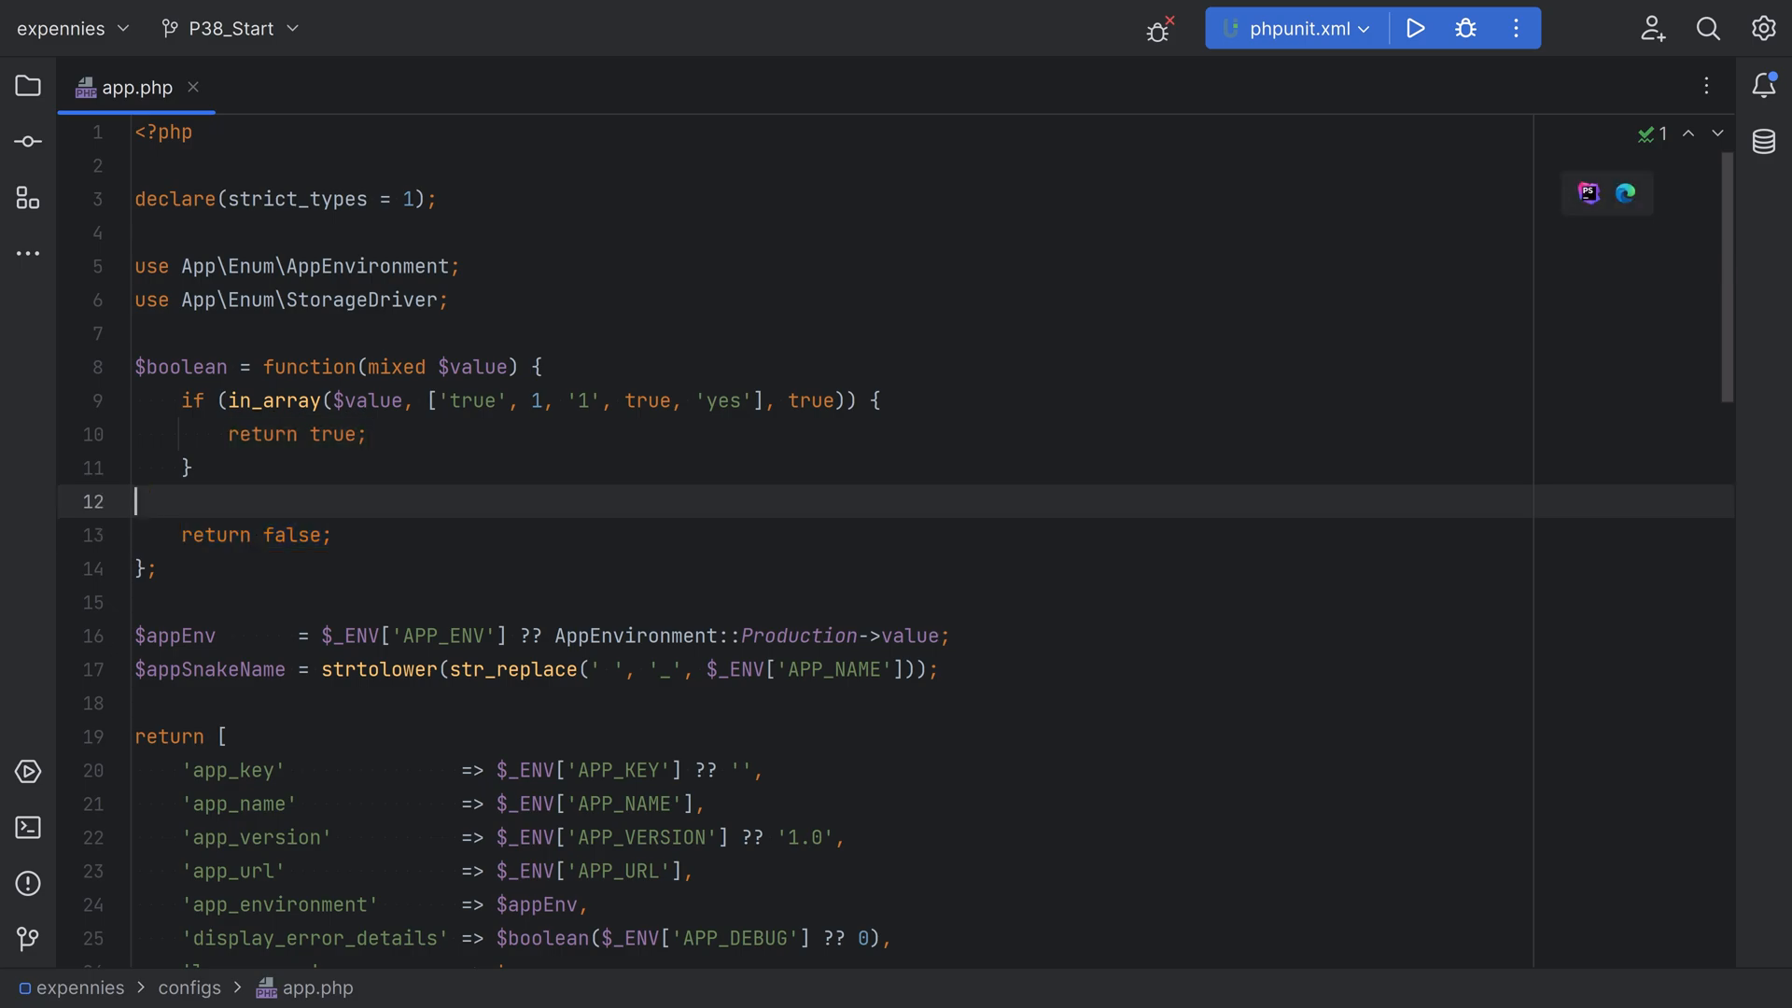
# Find the storage section in app.php and examine how STORAGE_DRIVER selects between the s3 Remote_DO driver and the Local driver
pyautogui.hotkey('ctrl', 'f')
pyautogui.write('storag')
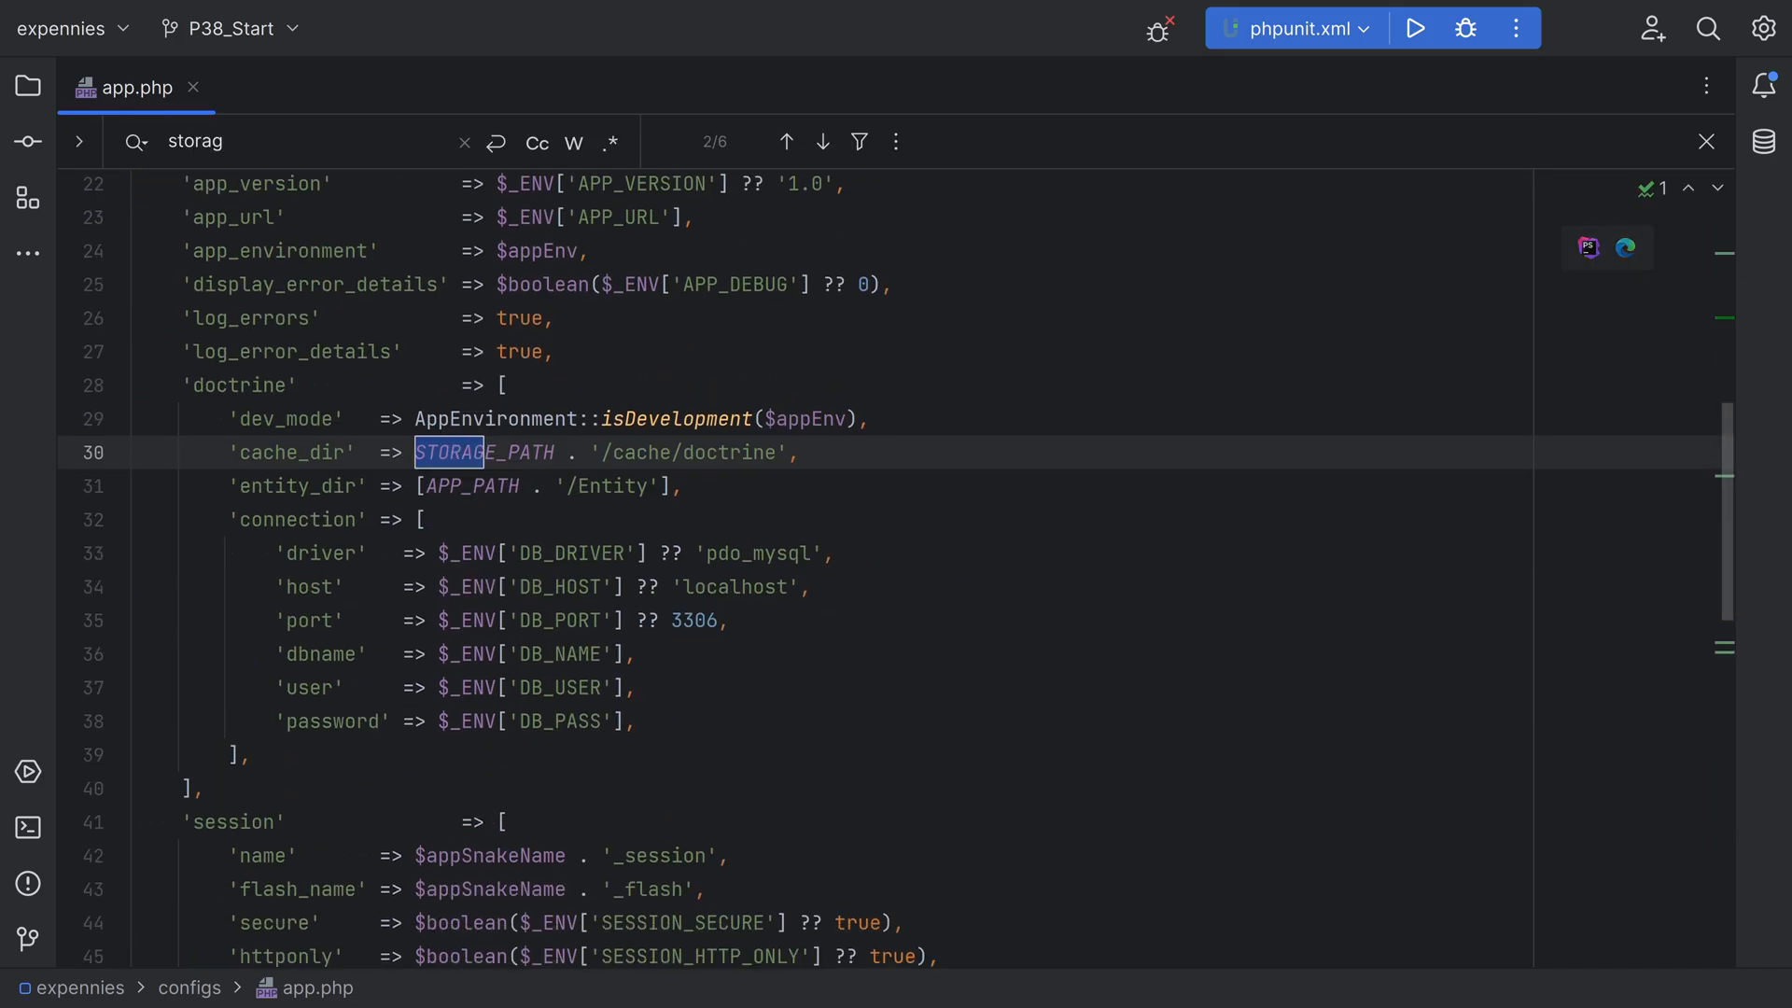
pyautogui.press('Return')
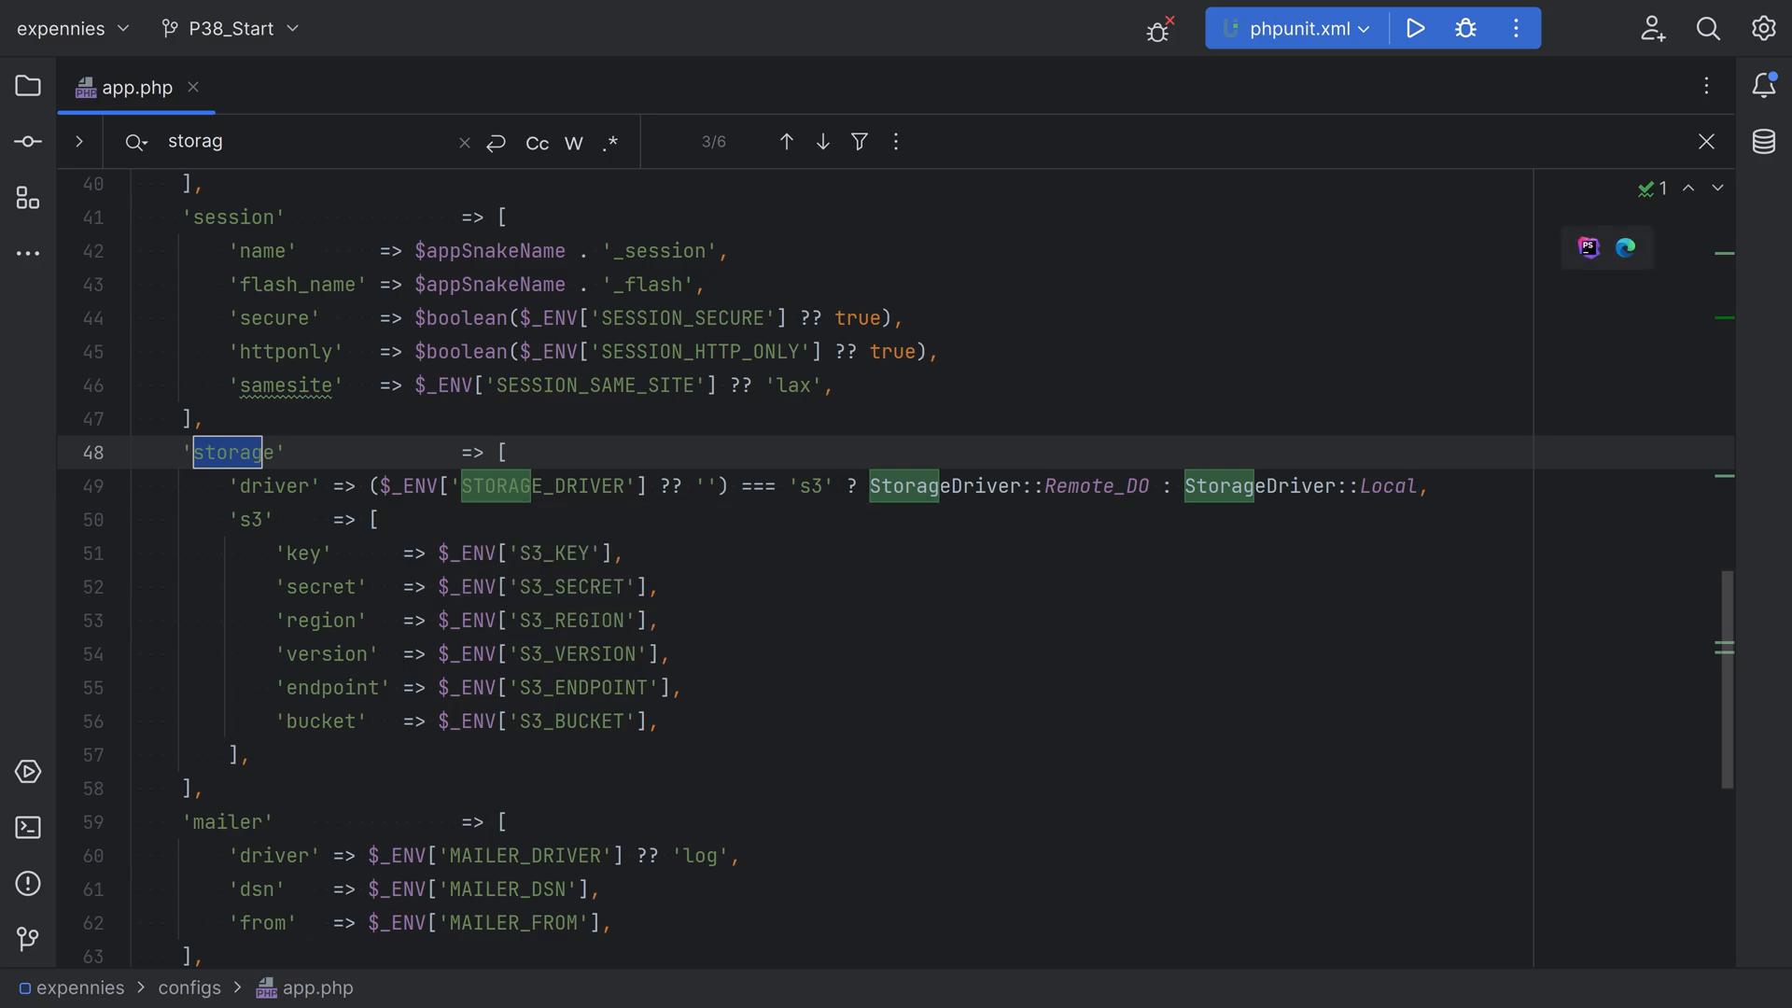
pyautogui.press('Escape')
pyautogui.doubleClick(543, 486)
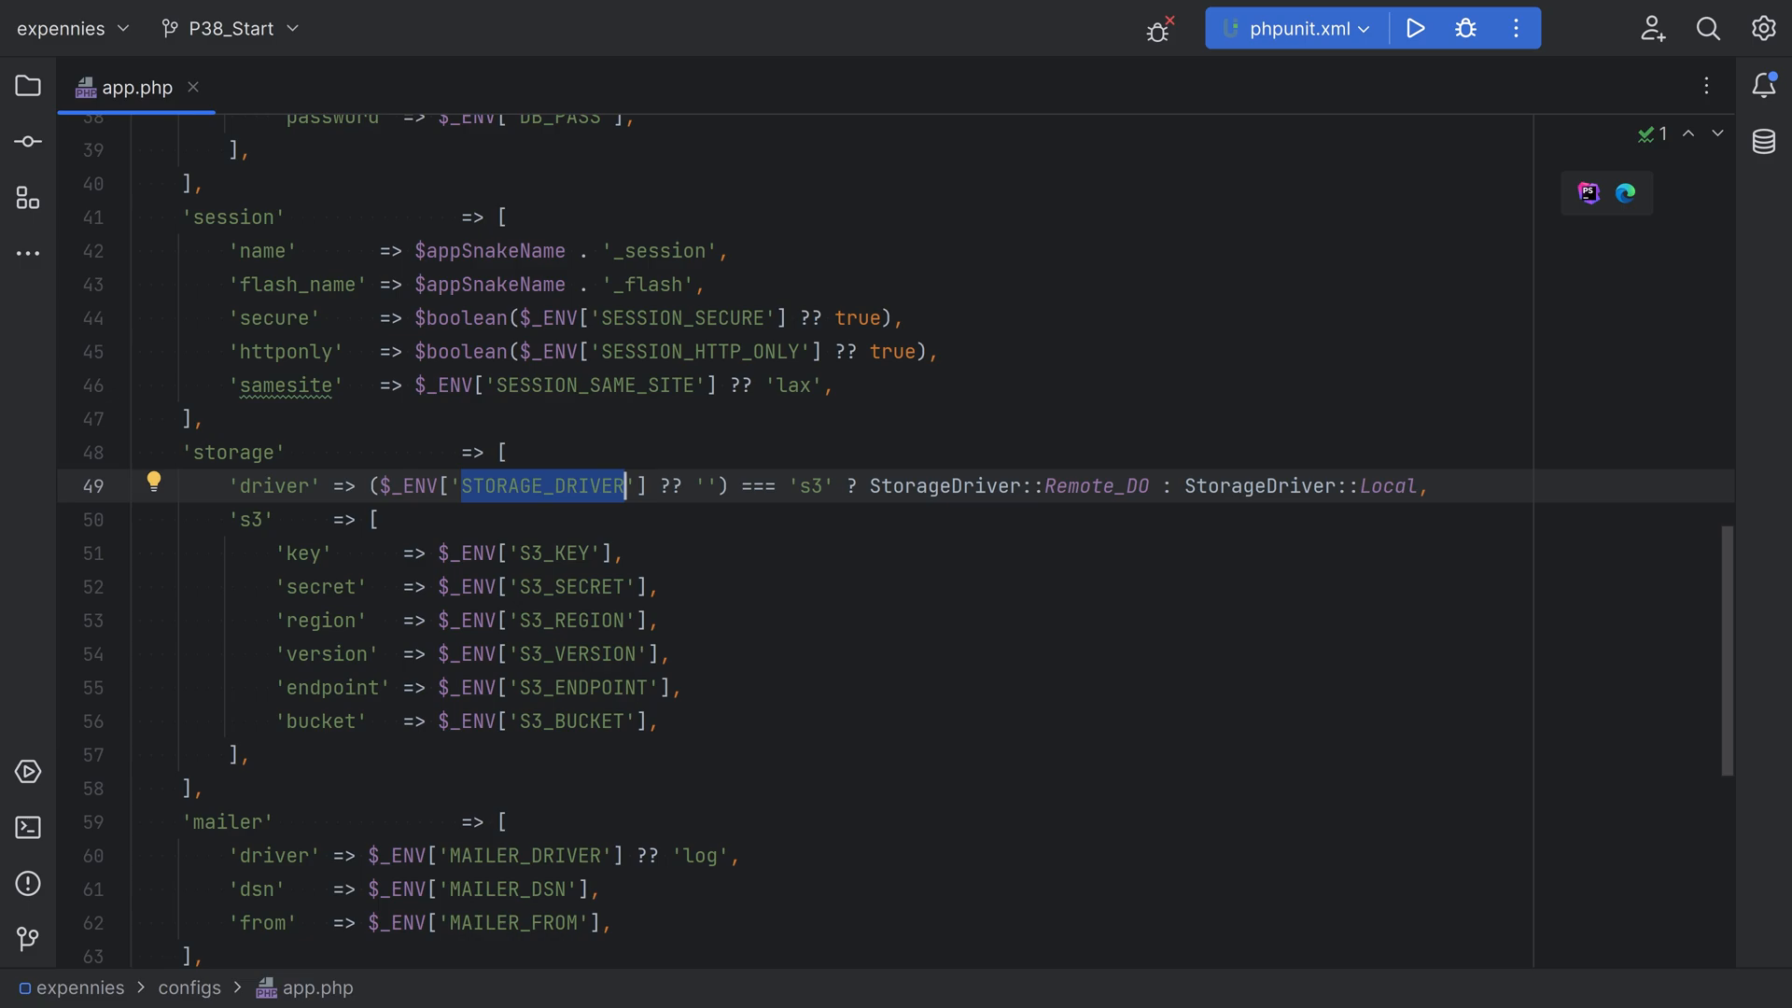
pyautogui.moveTo(1185, 487); pyautogui.dragTo(1419, 486)
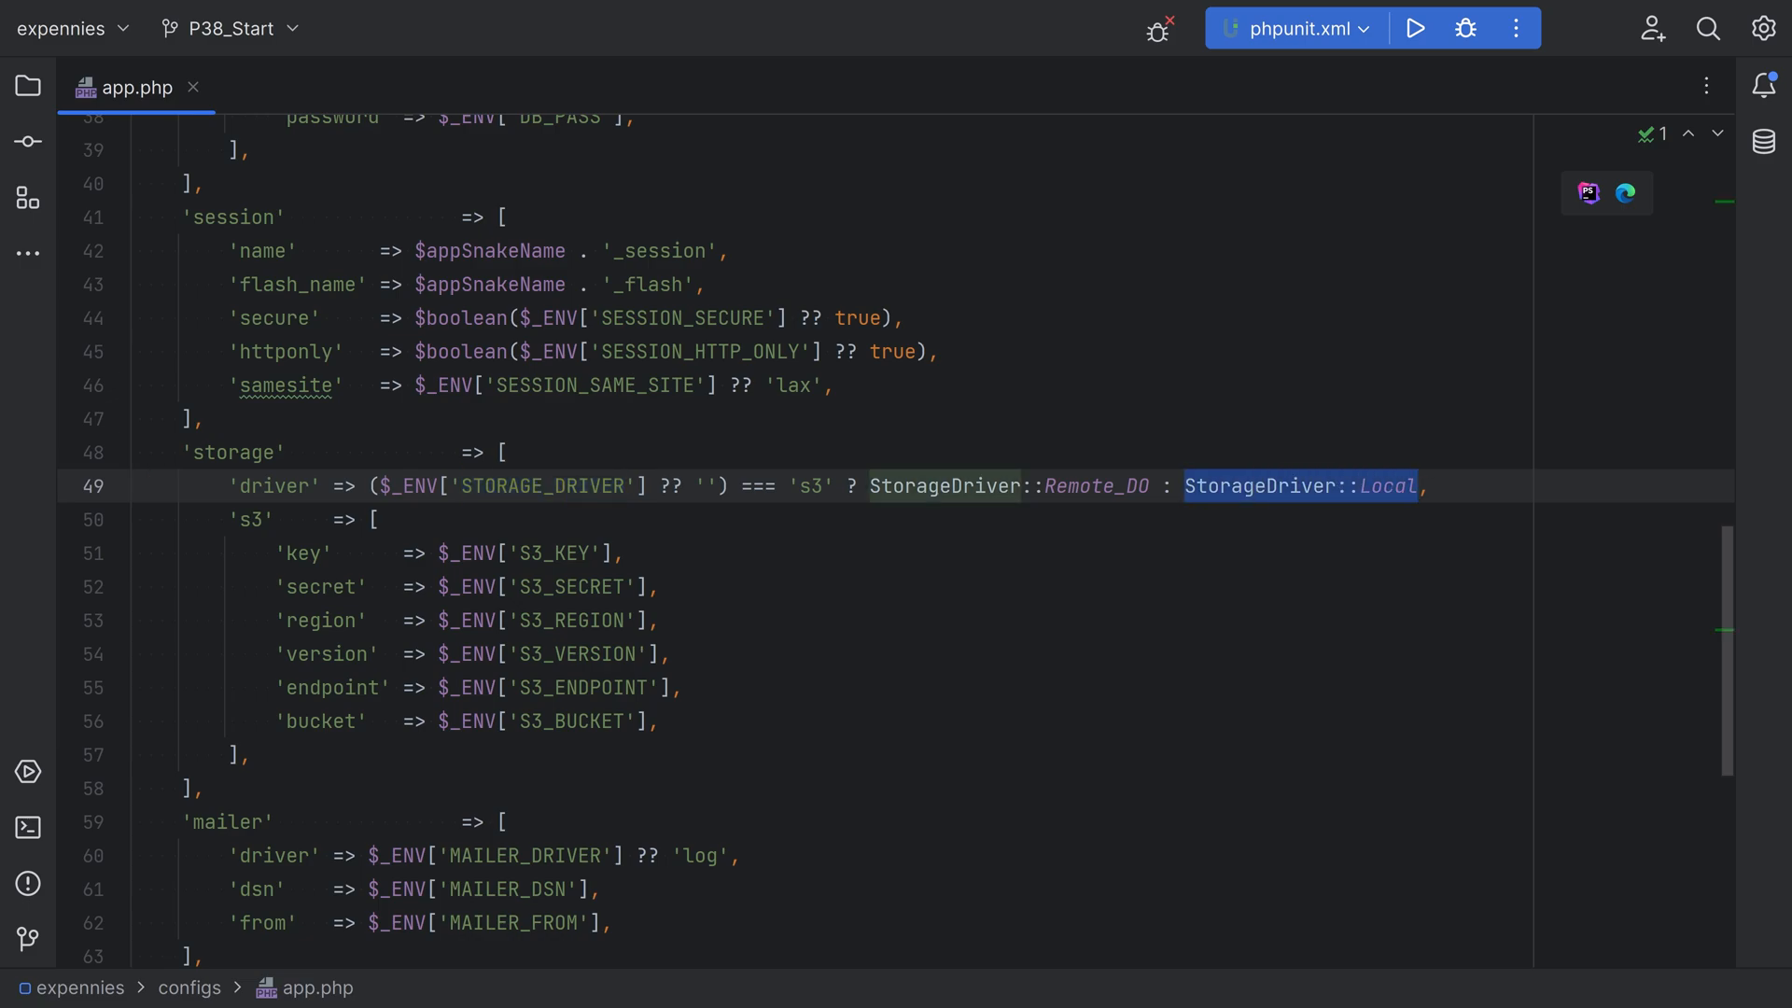
pyautogui.moveTo(800, 486); pyautogui.dragTo(825, 486)
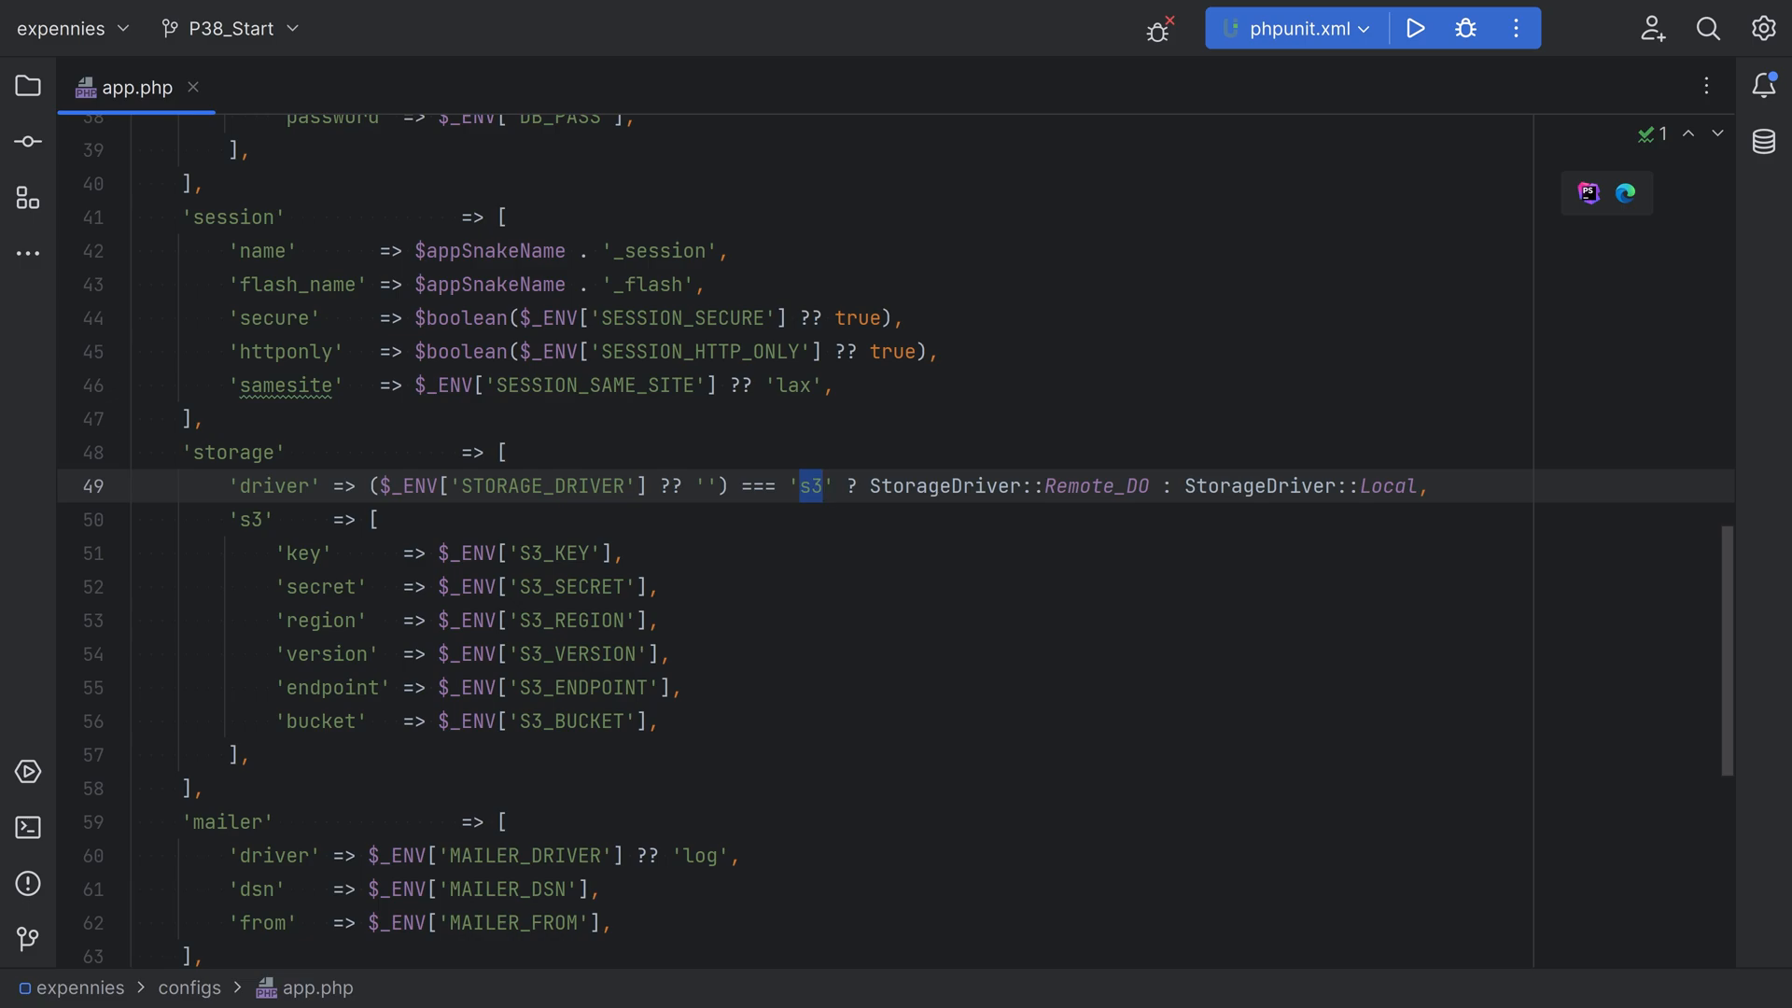
pyautogui.doubleClick(1066, 486)
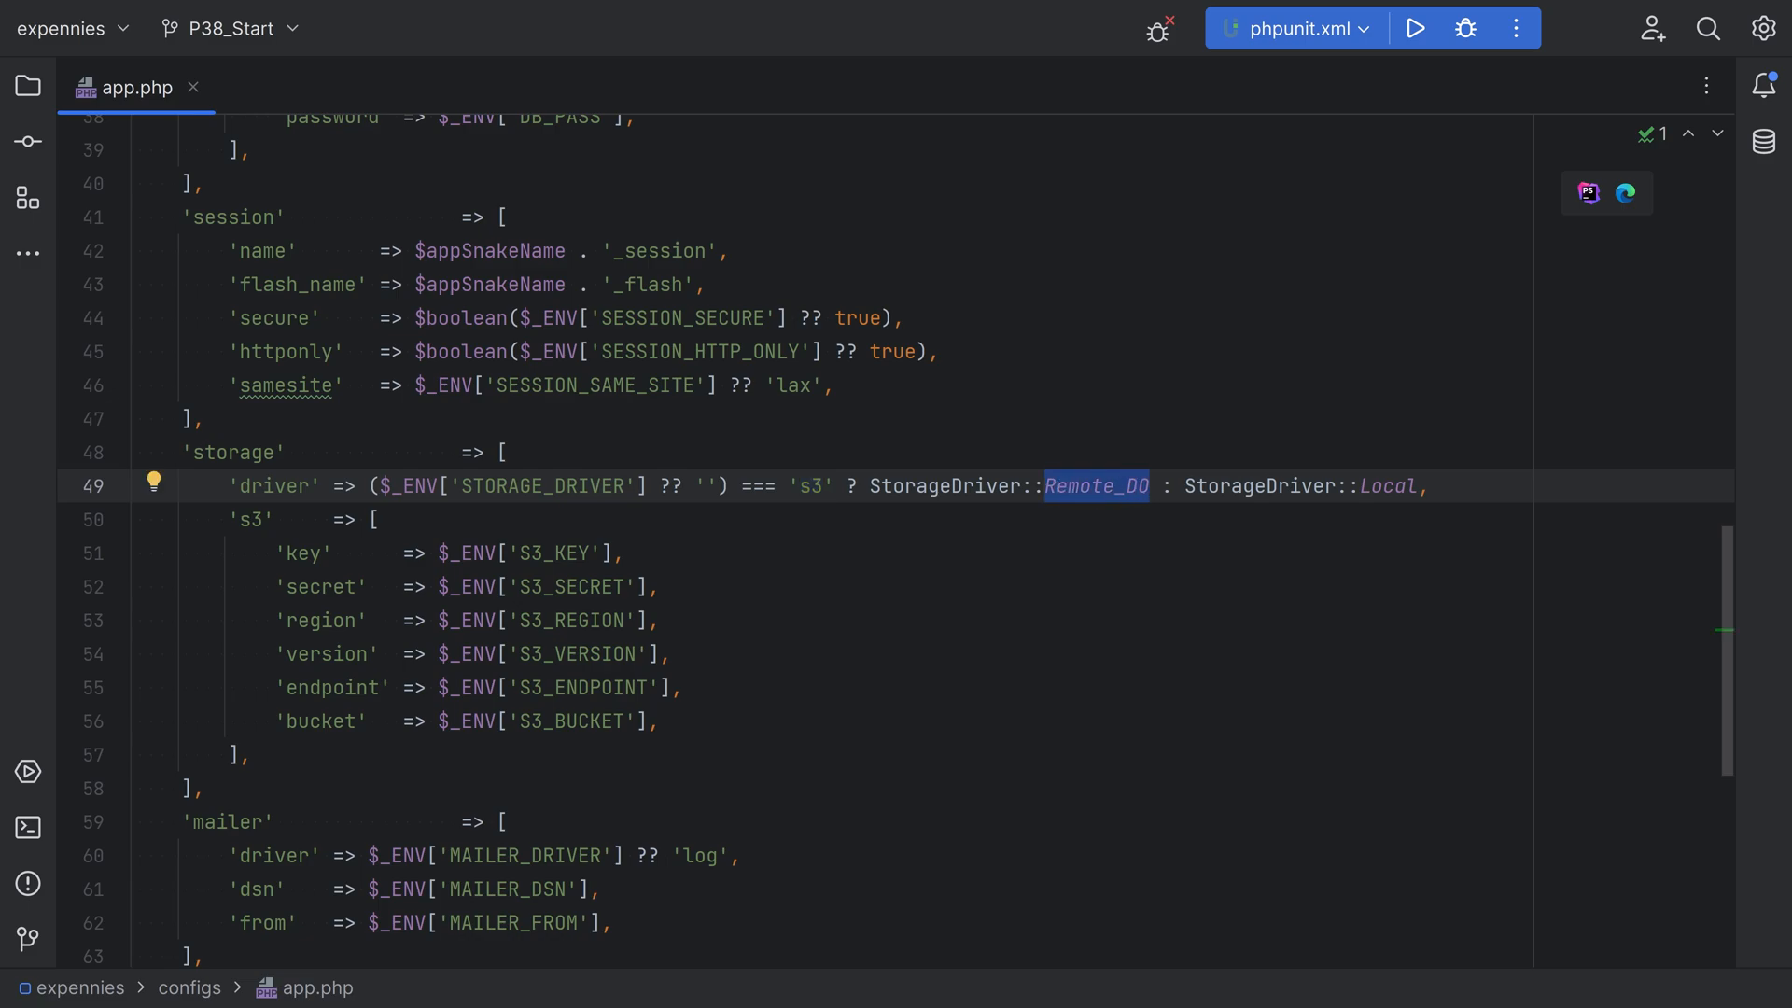
pyautogui.moveTo(230, 486); pyautogui.dragTo(1431, 487)
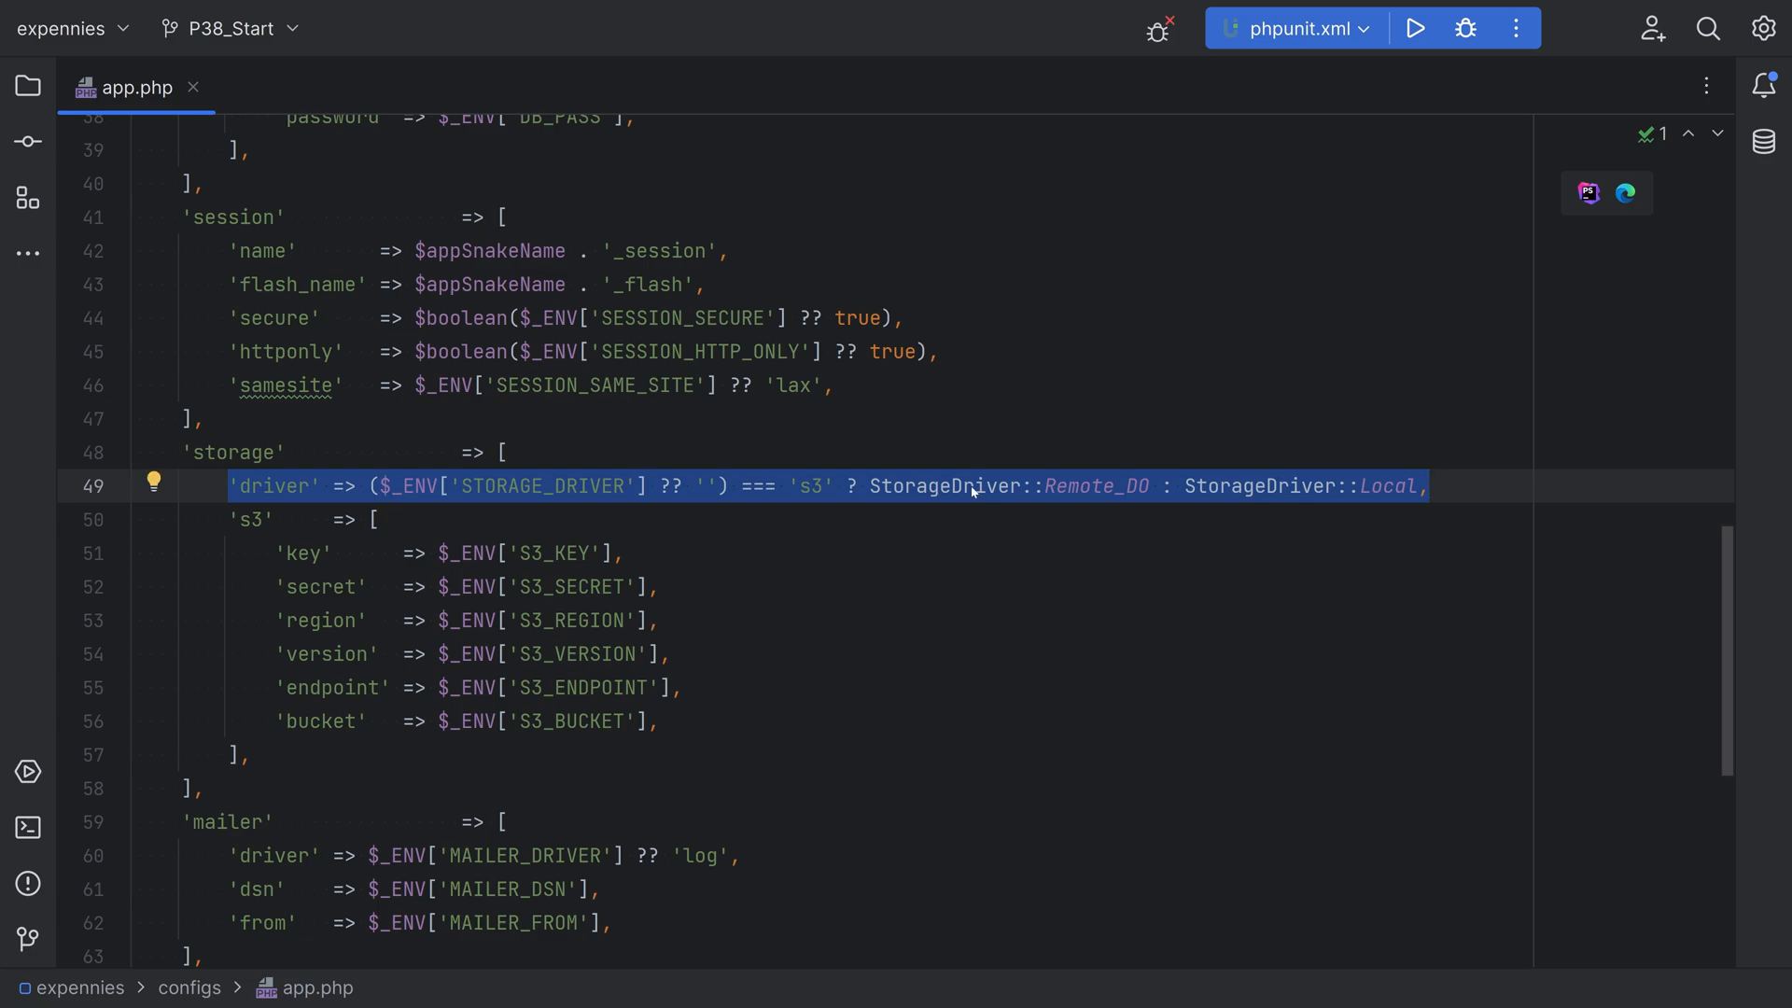
# Review the S3_KEY setting in the s3 options alongside the STORAGE_DRIVER environment variable
pyautogui.moveTo(1249, 493)
pyautogui.doubleClick(555, 554)
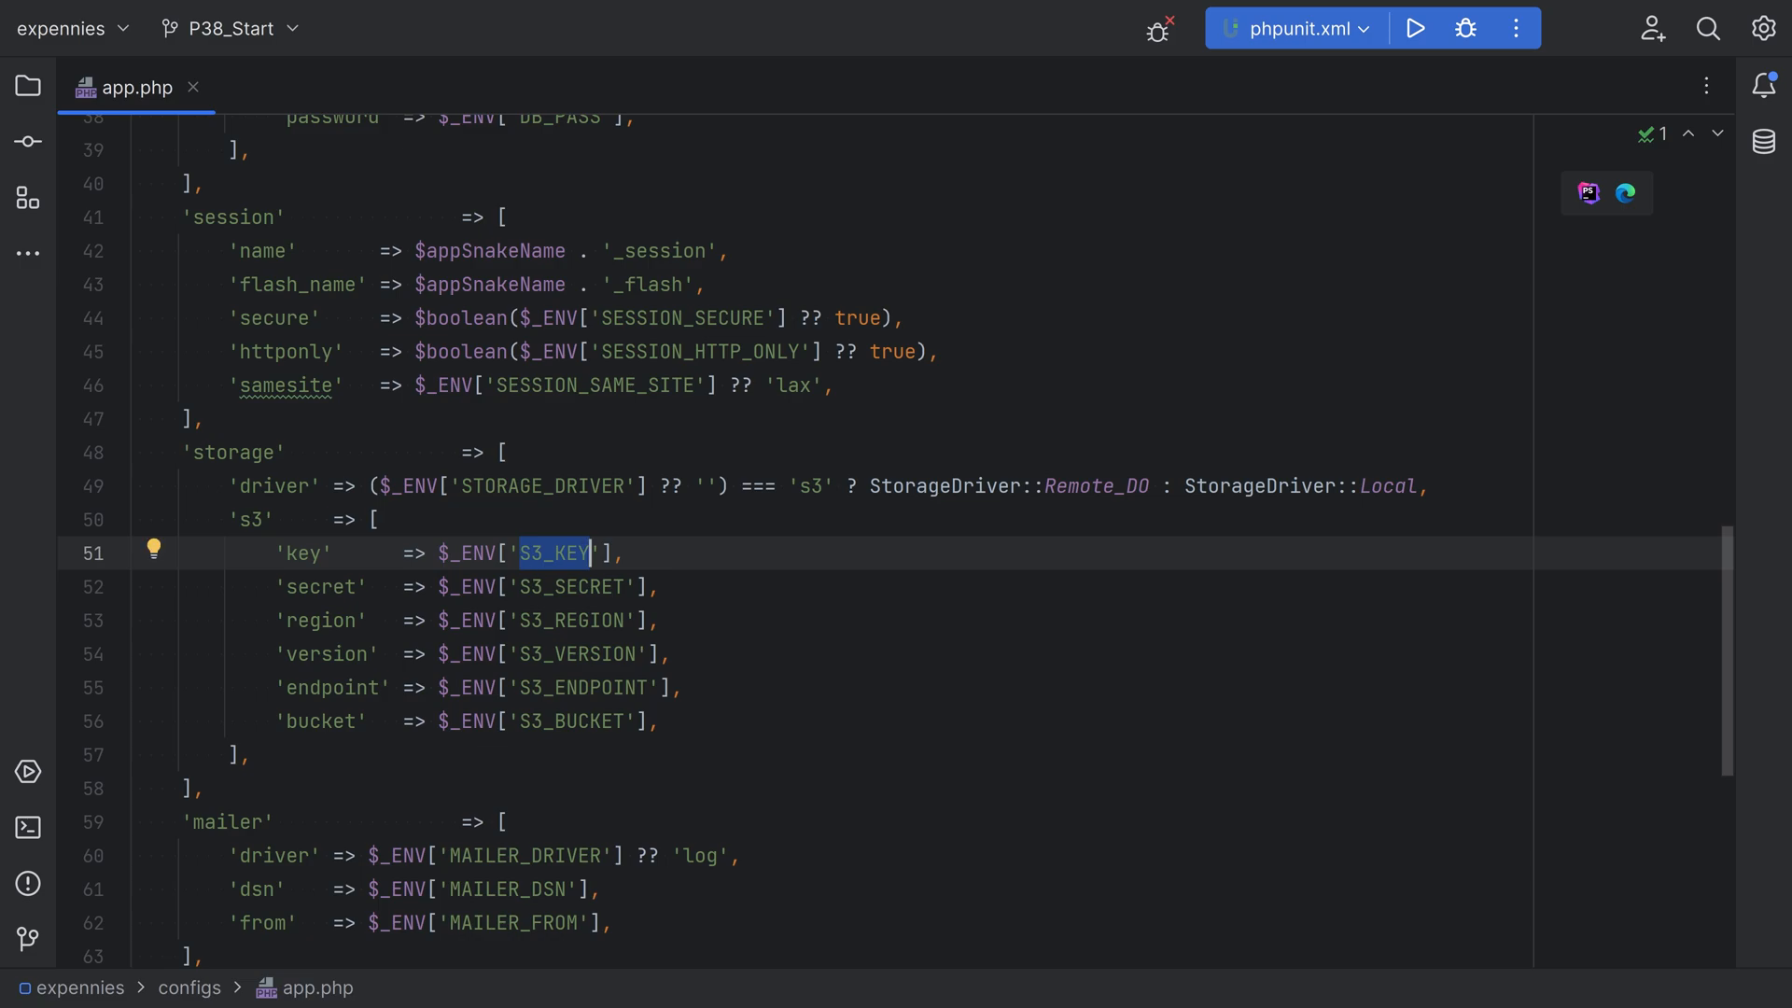
pyautogui.doubleClick(582, 487)
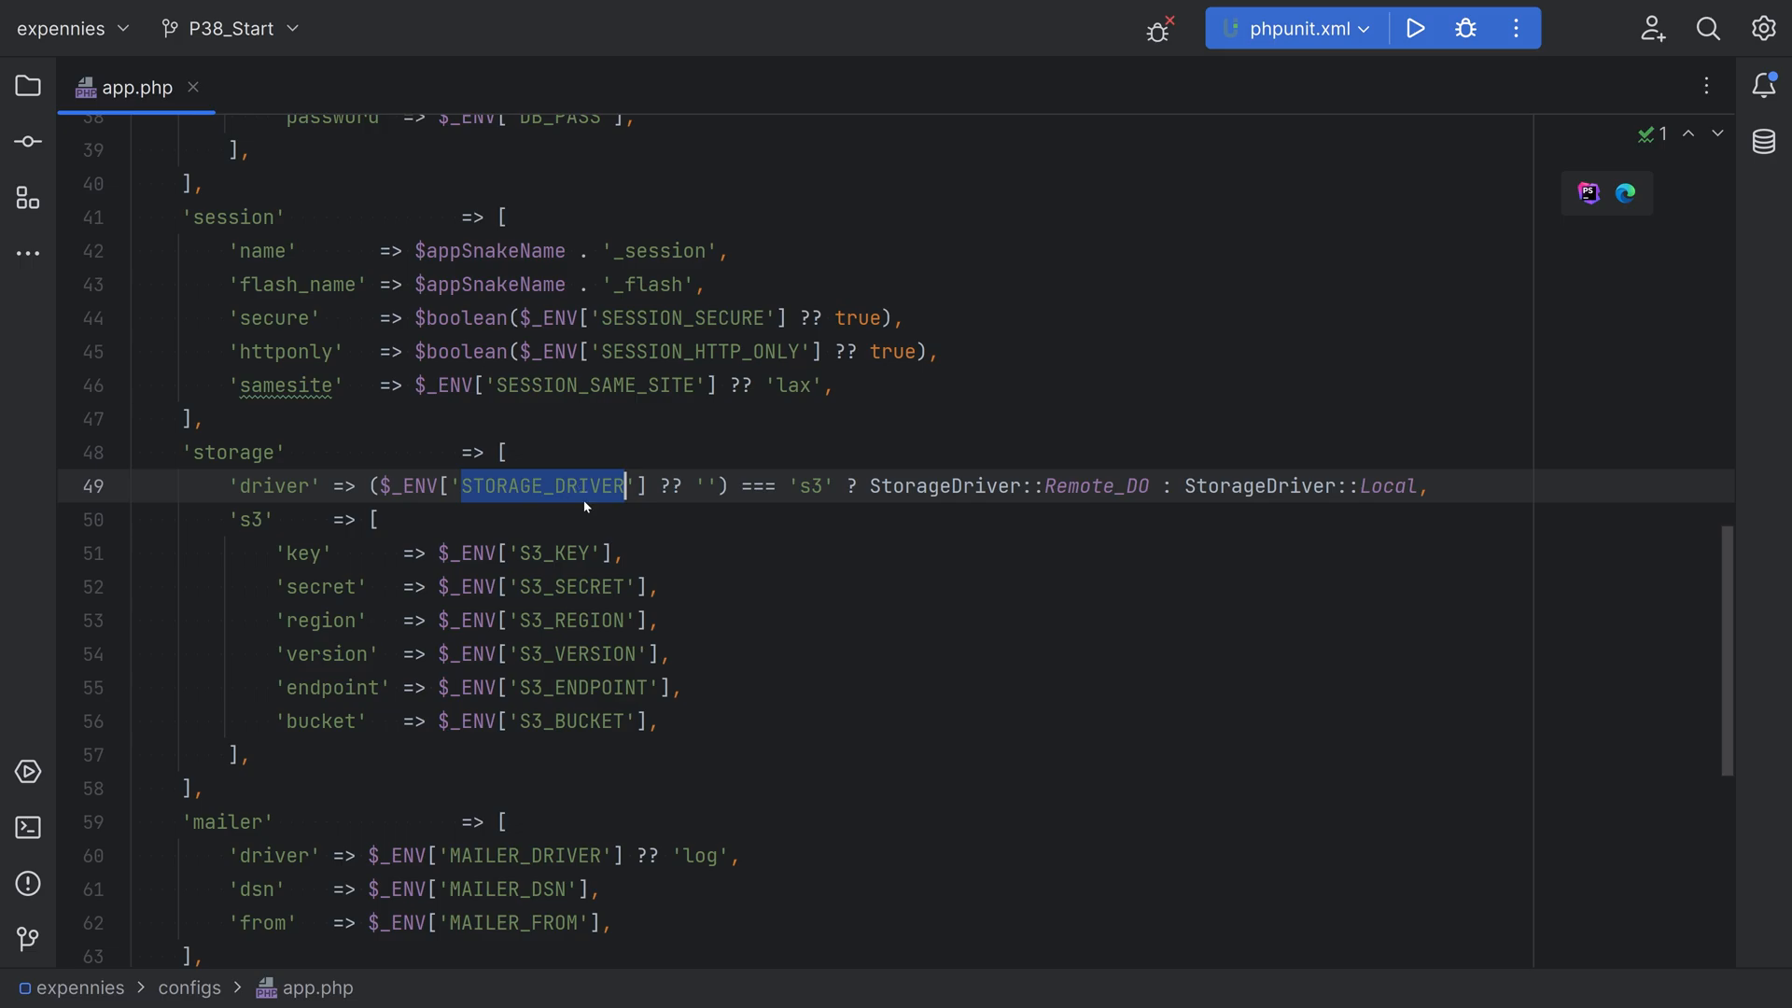
pyautogui.moveTo(809, 487)
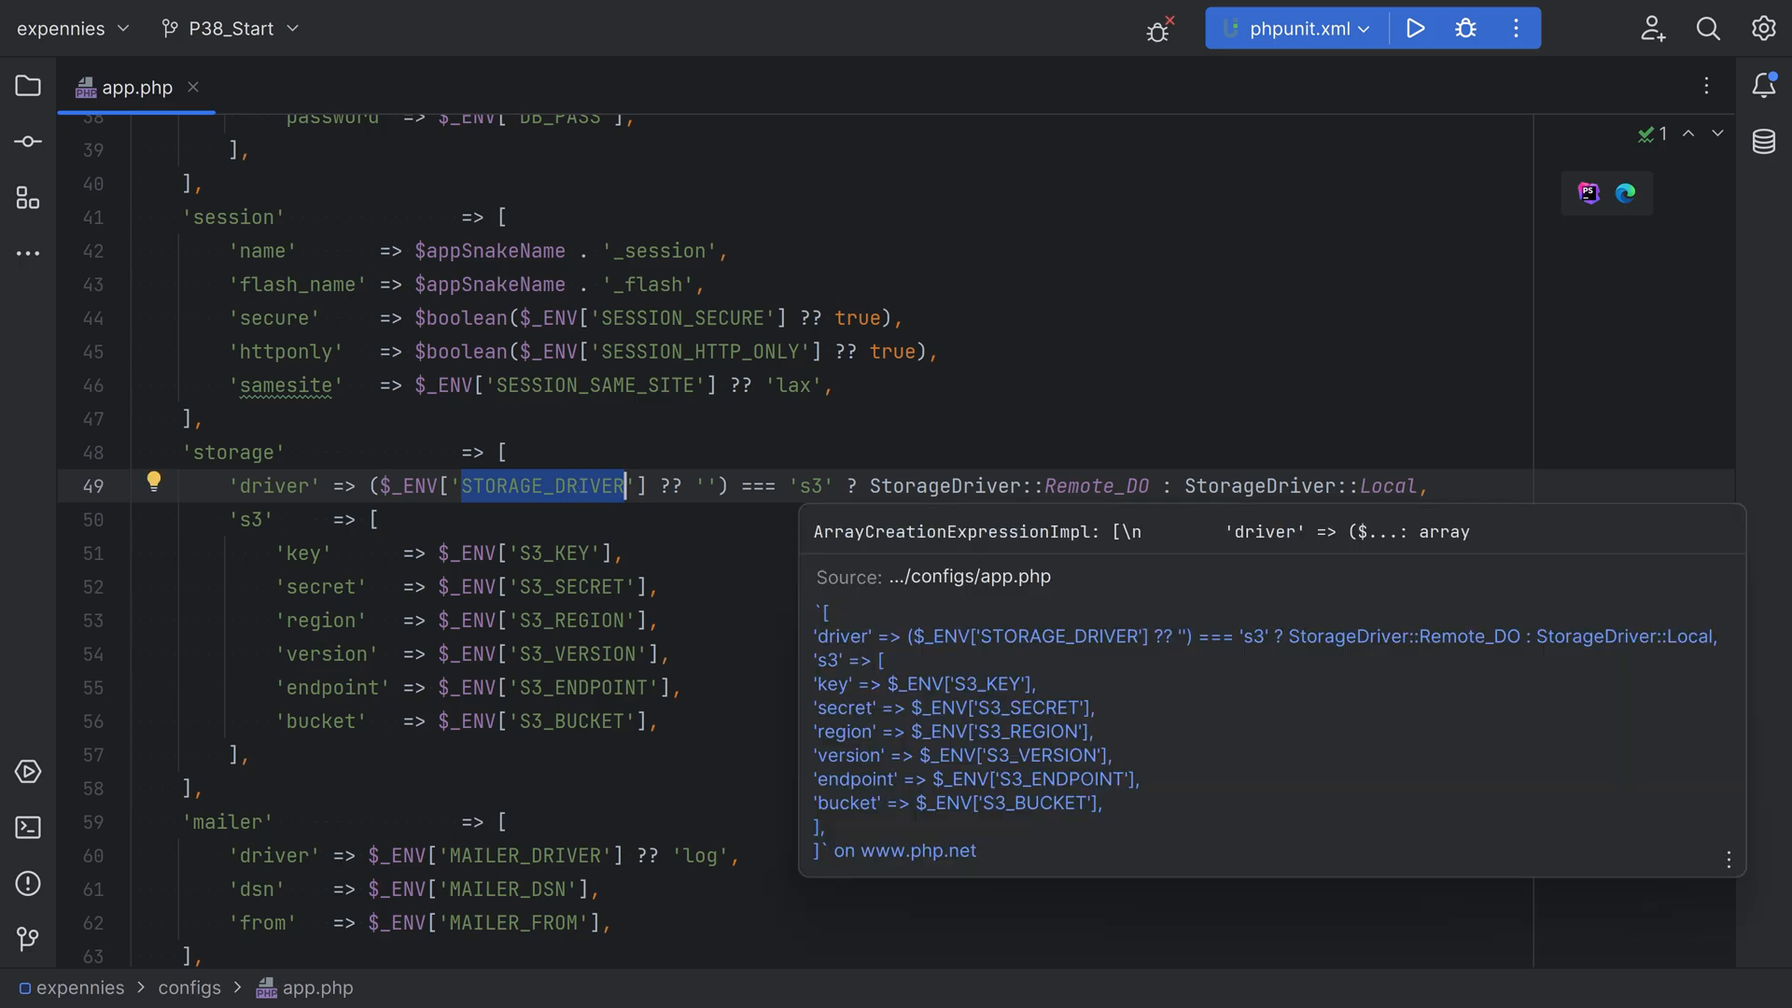
pyautogui.press('Down')
# Examine the mailer section's driver option, including the MAILER_DRIVER variable and its 'log' default
pyautogui.scroll(-4, 808, 487)
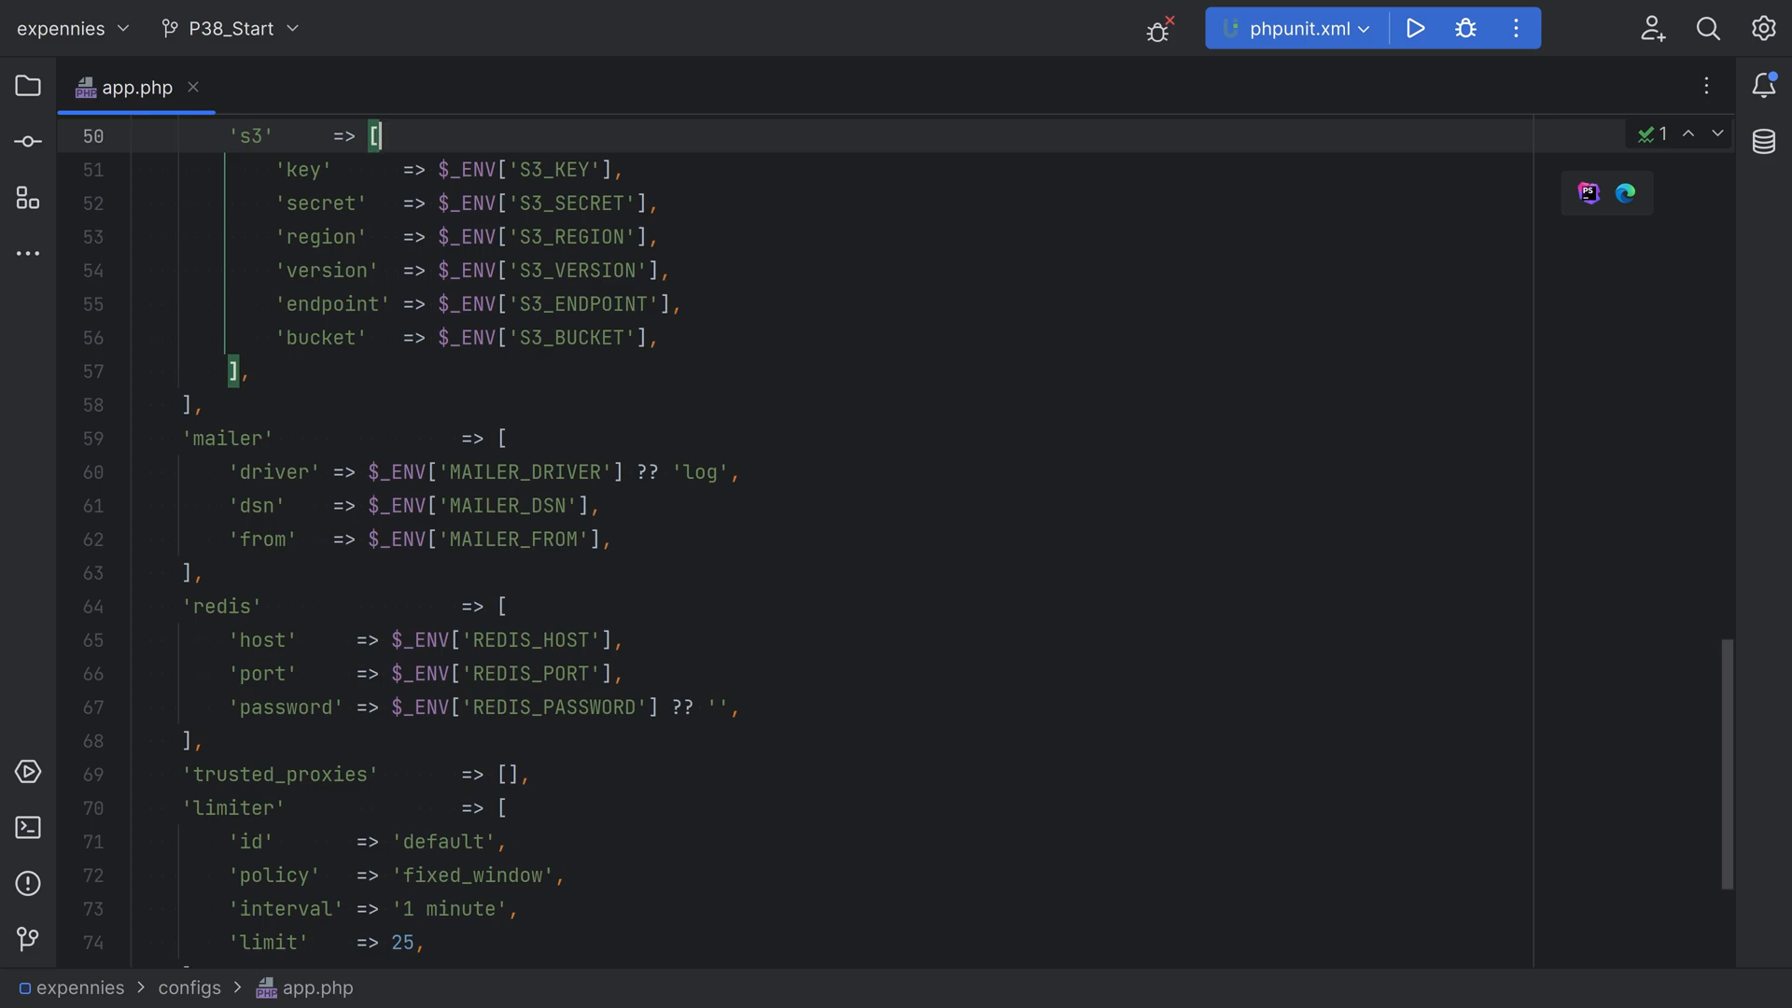
pyautogui.moveTo(229, 472); pyautogui.dragTo(323, 472)
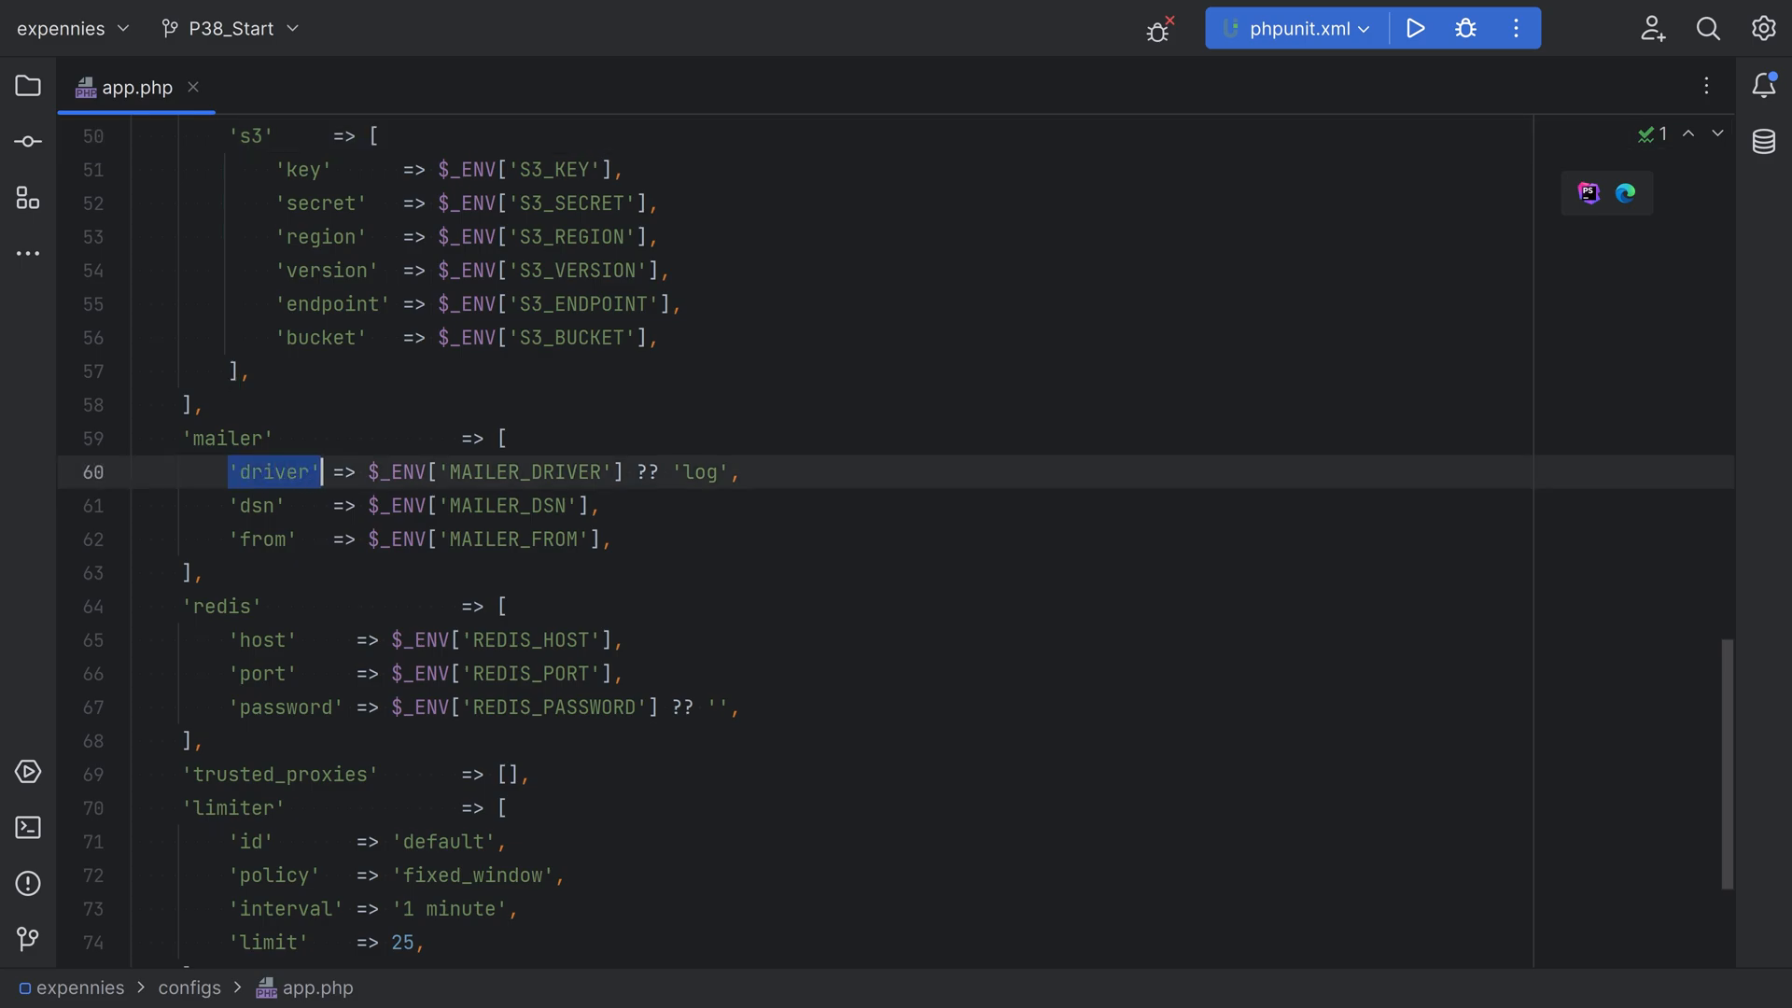
pyautogui.doubleClick(525, 472)
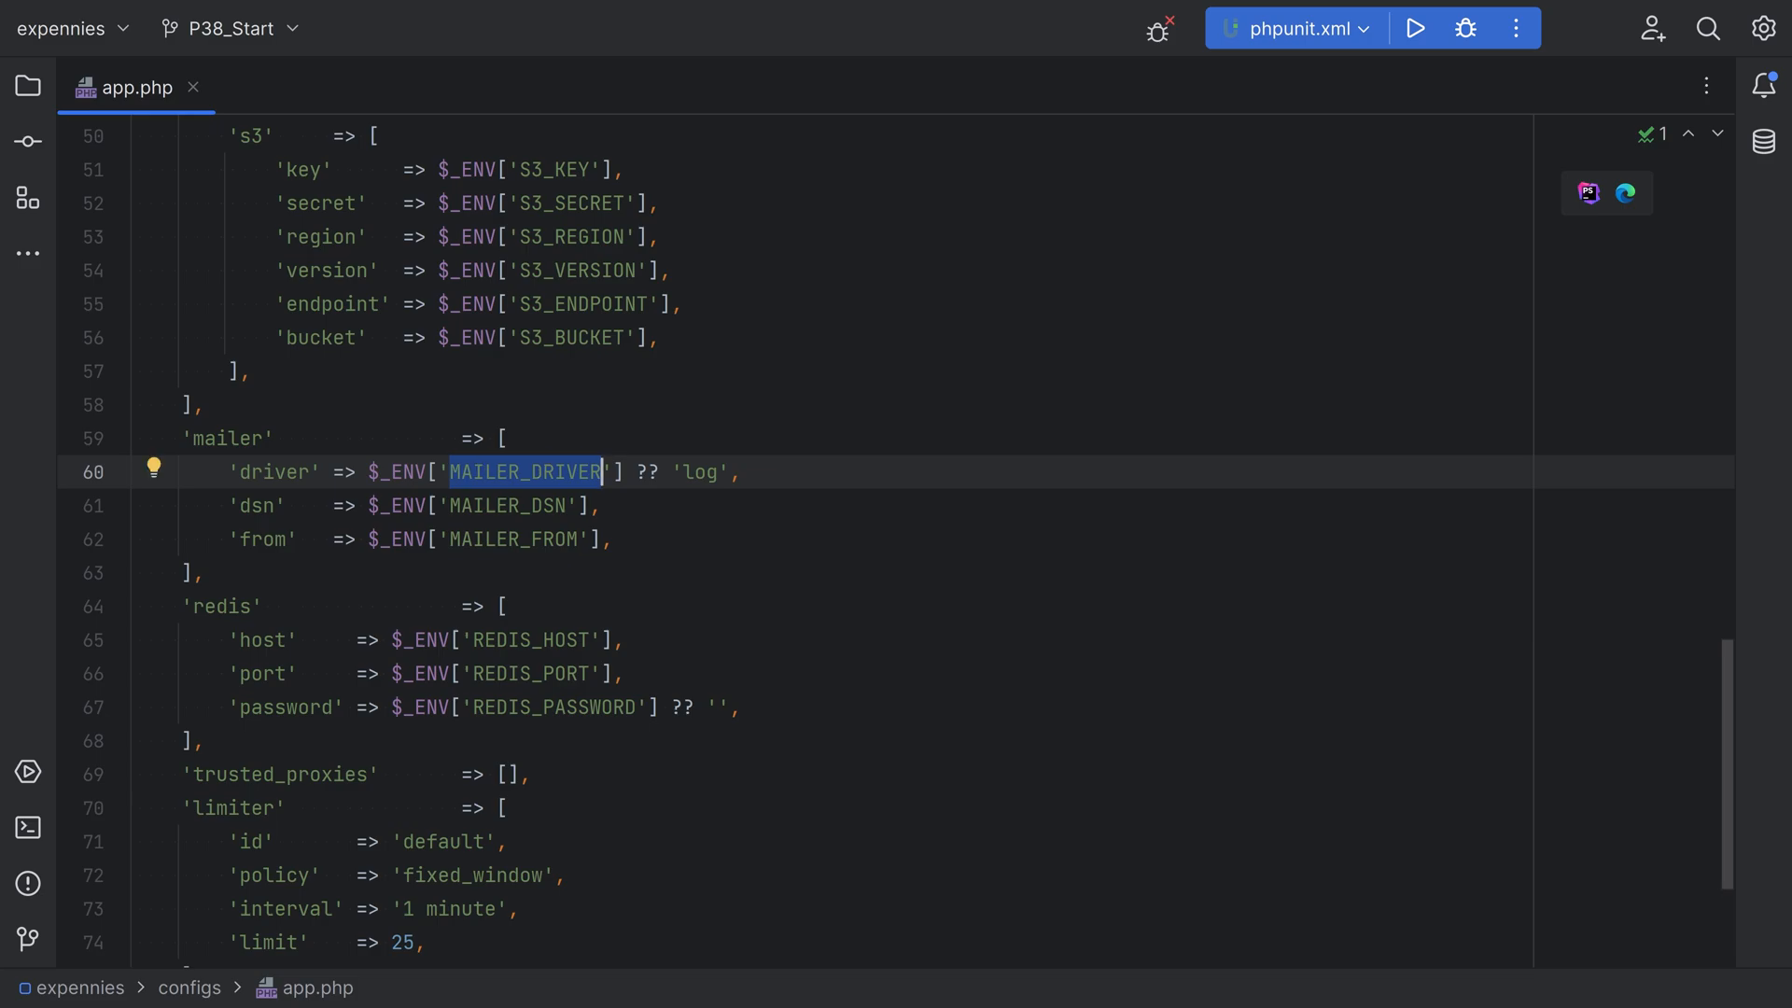
pyautogui.moveTo(672, 472); pyautogui.dragTo(730, 472)
pyautogui.click(510, 439)
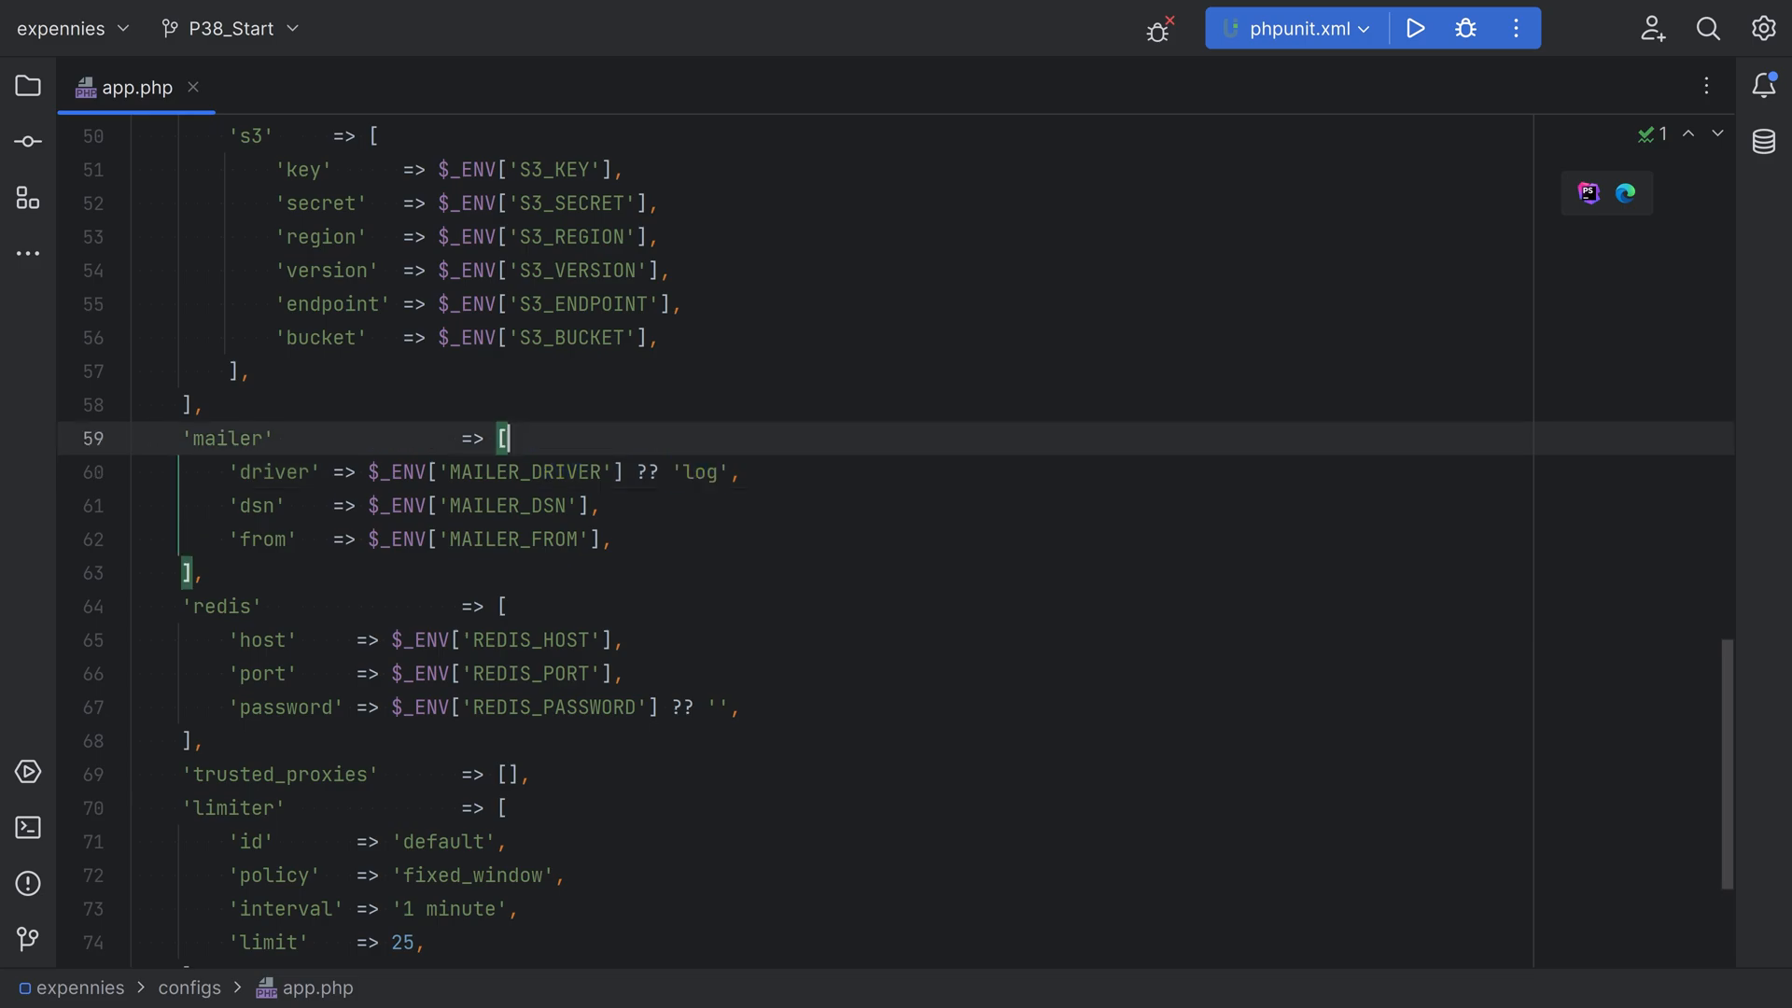
# Open container_bindings.php and examine the 'log' driver condition block in the MailerInterface binding
pyautogui.hotkey('ctrl', 'shift', 'n')
pyautogui.write('container')
pyautogui.press('Return')
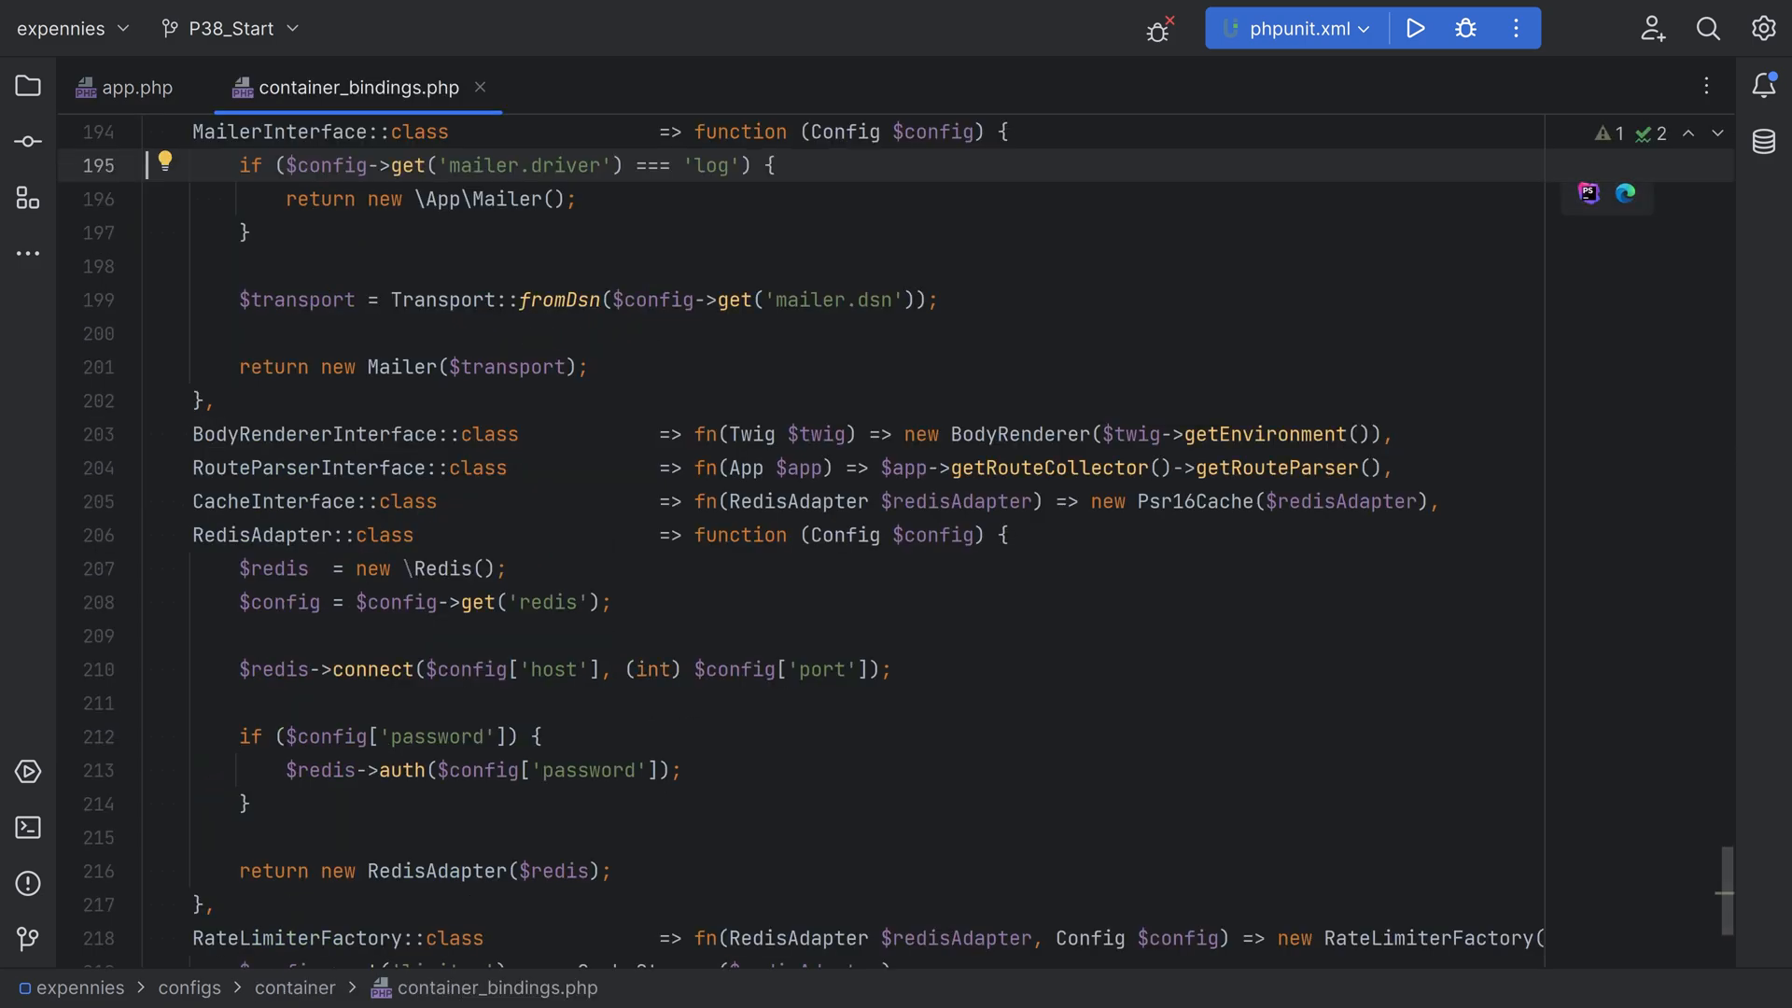
pyautogui.scroll(1, 896, 541)
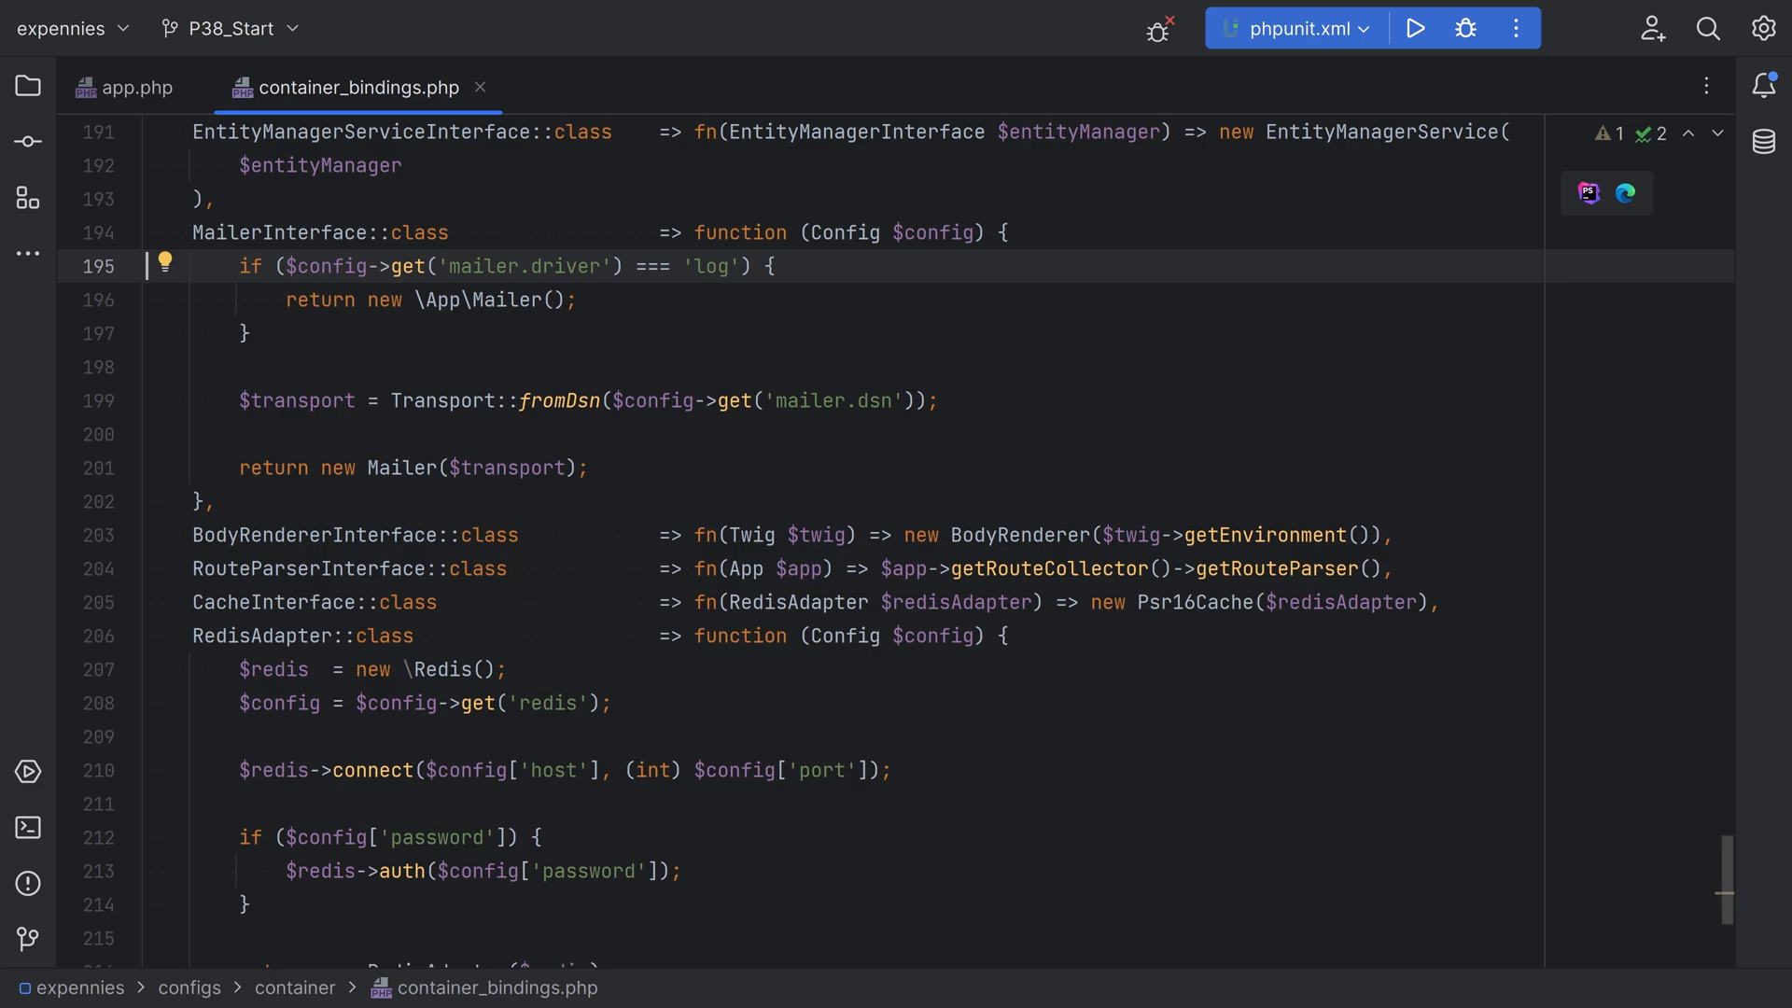
pyautogui.moveTo(240, 266); pyautogui.dragTo(254, 333)
pyautogui.click(254, 367)
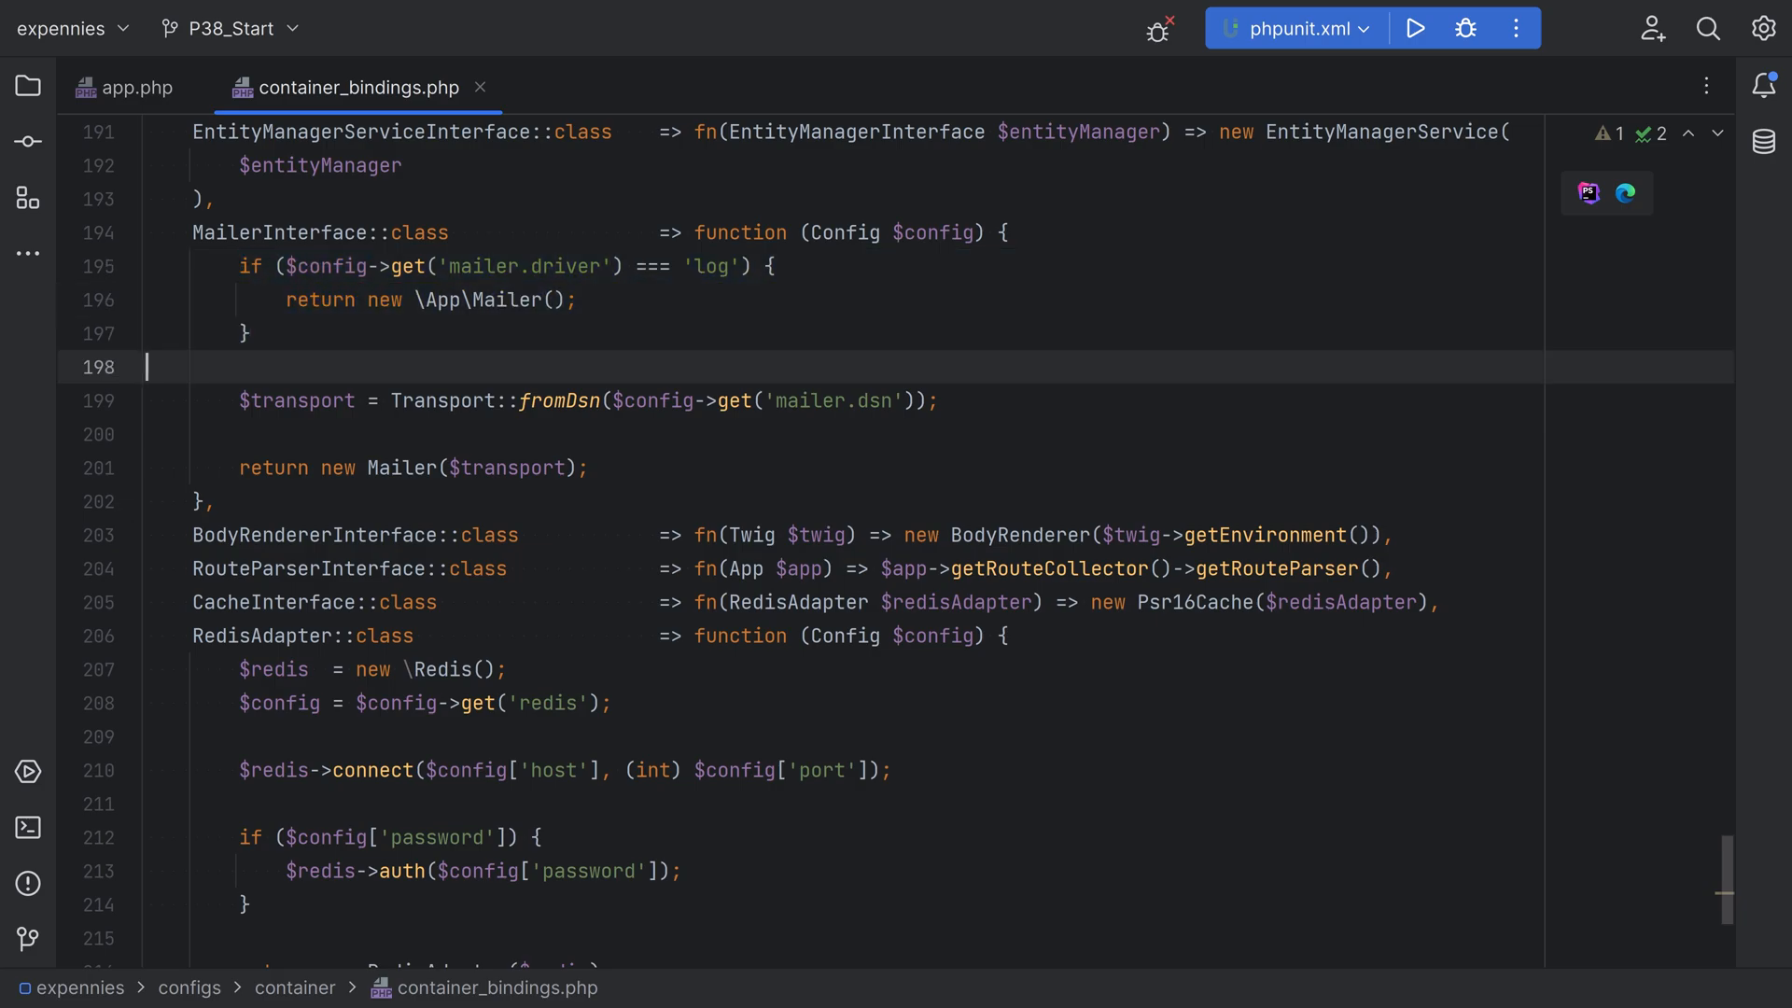
# Compare the MailerInterface binding's two branches: the custom App\Mailer for 'log' and the Mailer built from the mailer.dsn transport
pyautogui.click(286, 299)
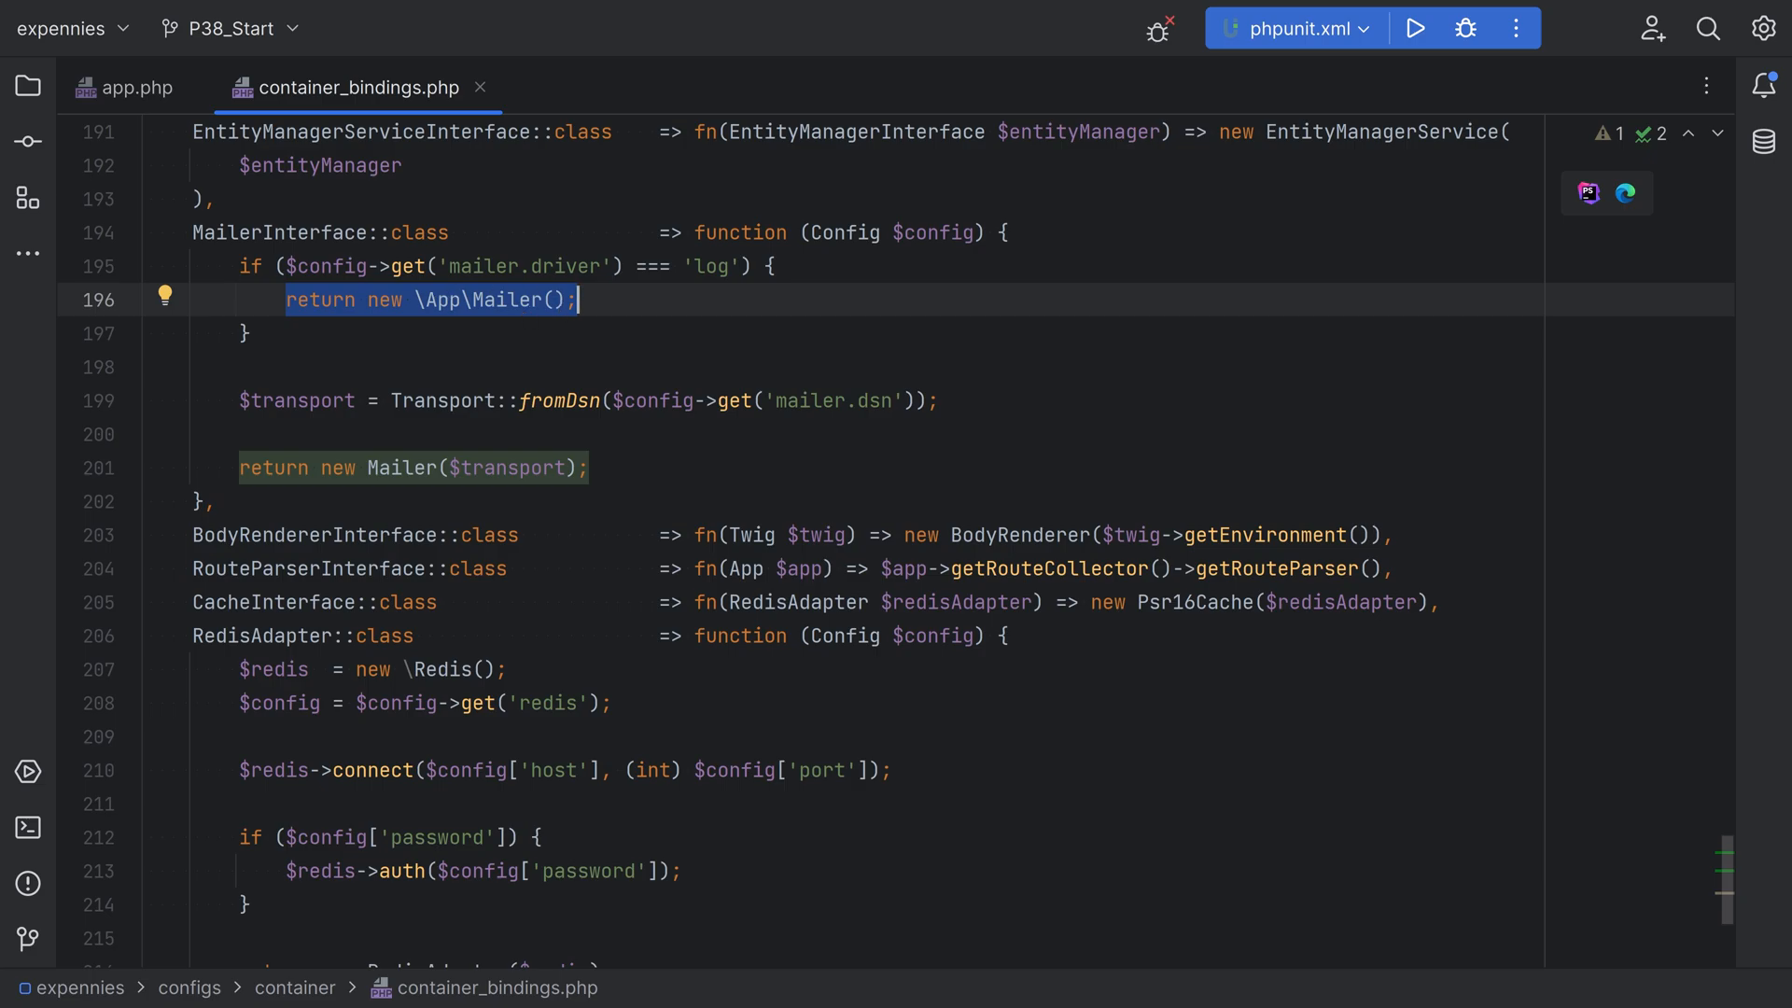
pyautogui.moveTo(240, 266); pyautogui.dragTo(779, 266)
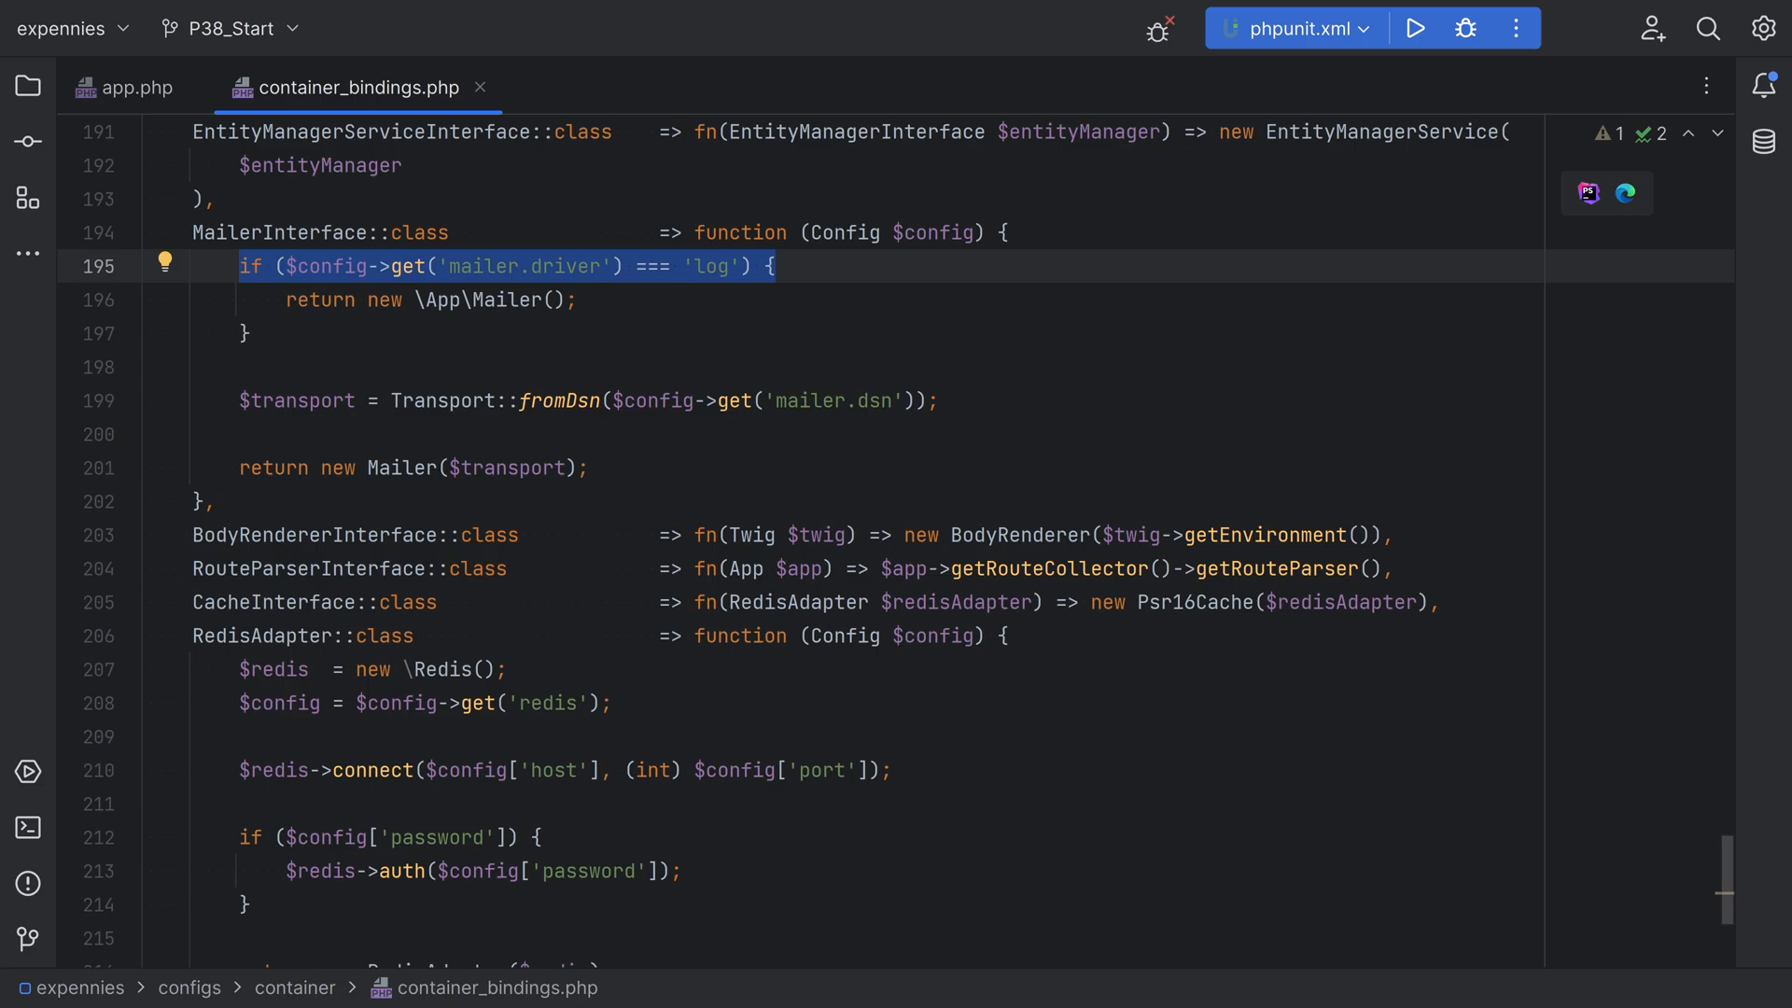
pyautogui.moveTo(240, 401); pyautogui.dragTo(590, 468)
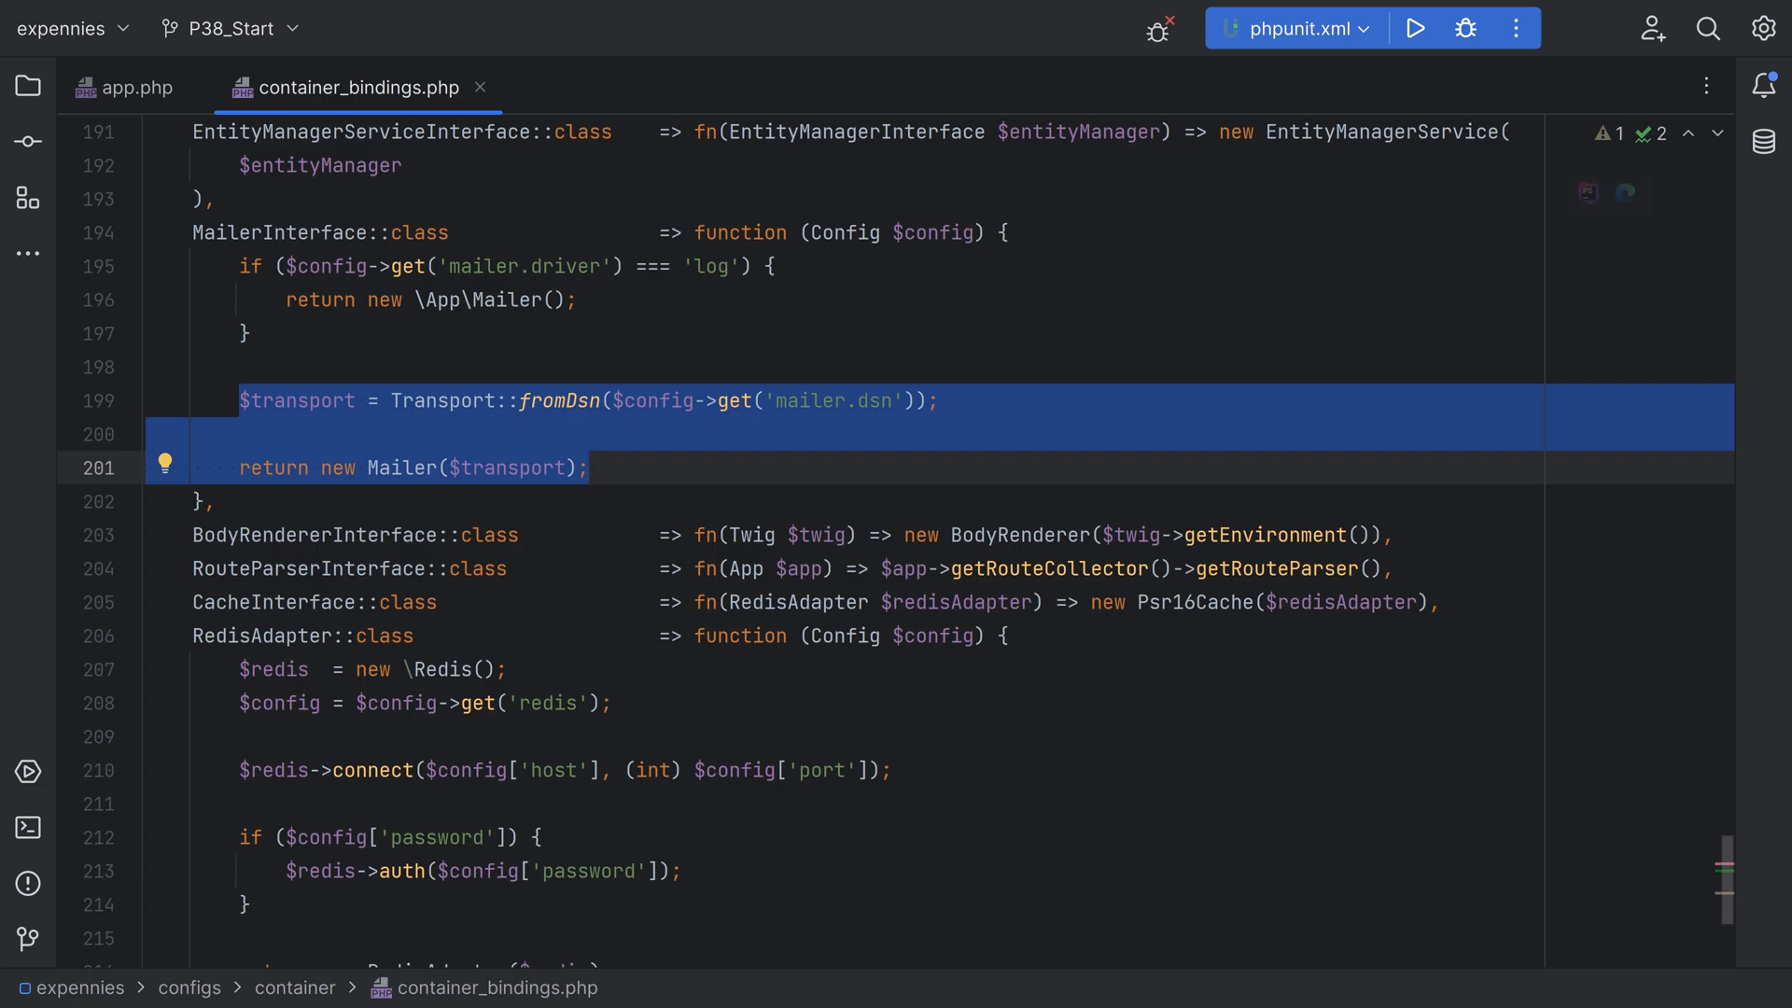
pyautogui.doubleClick(713, 267)
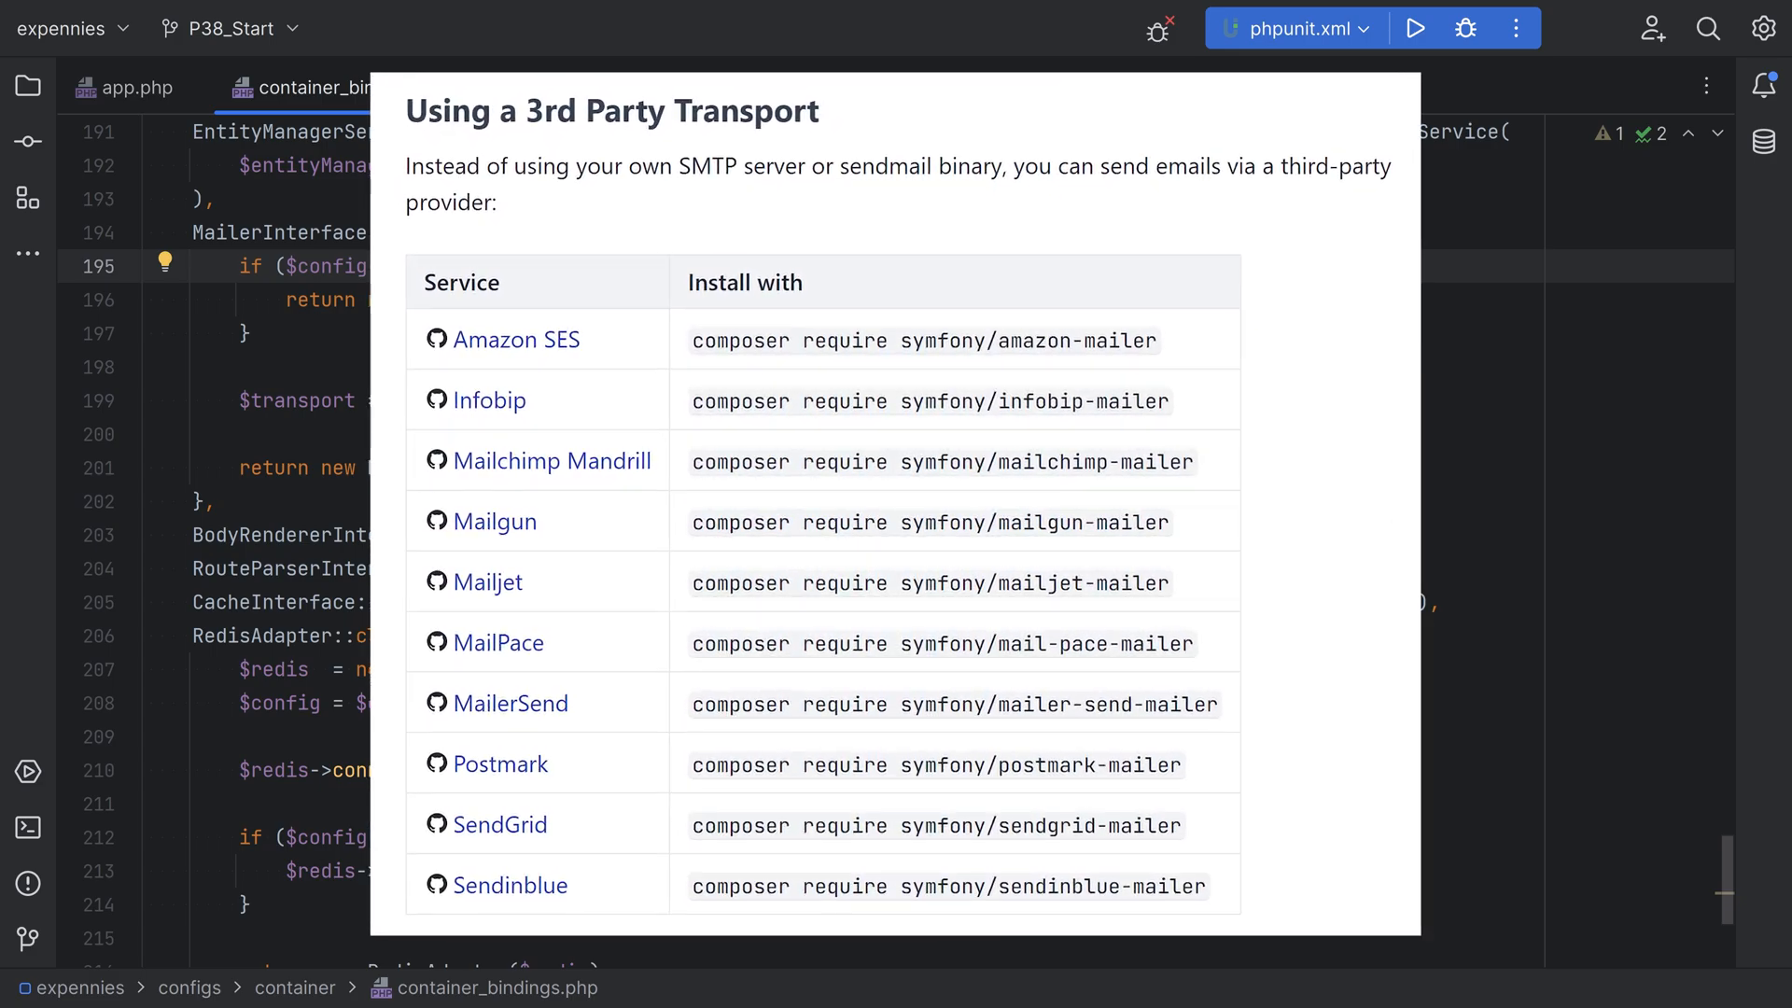
pyautogui.click(578, 299)
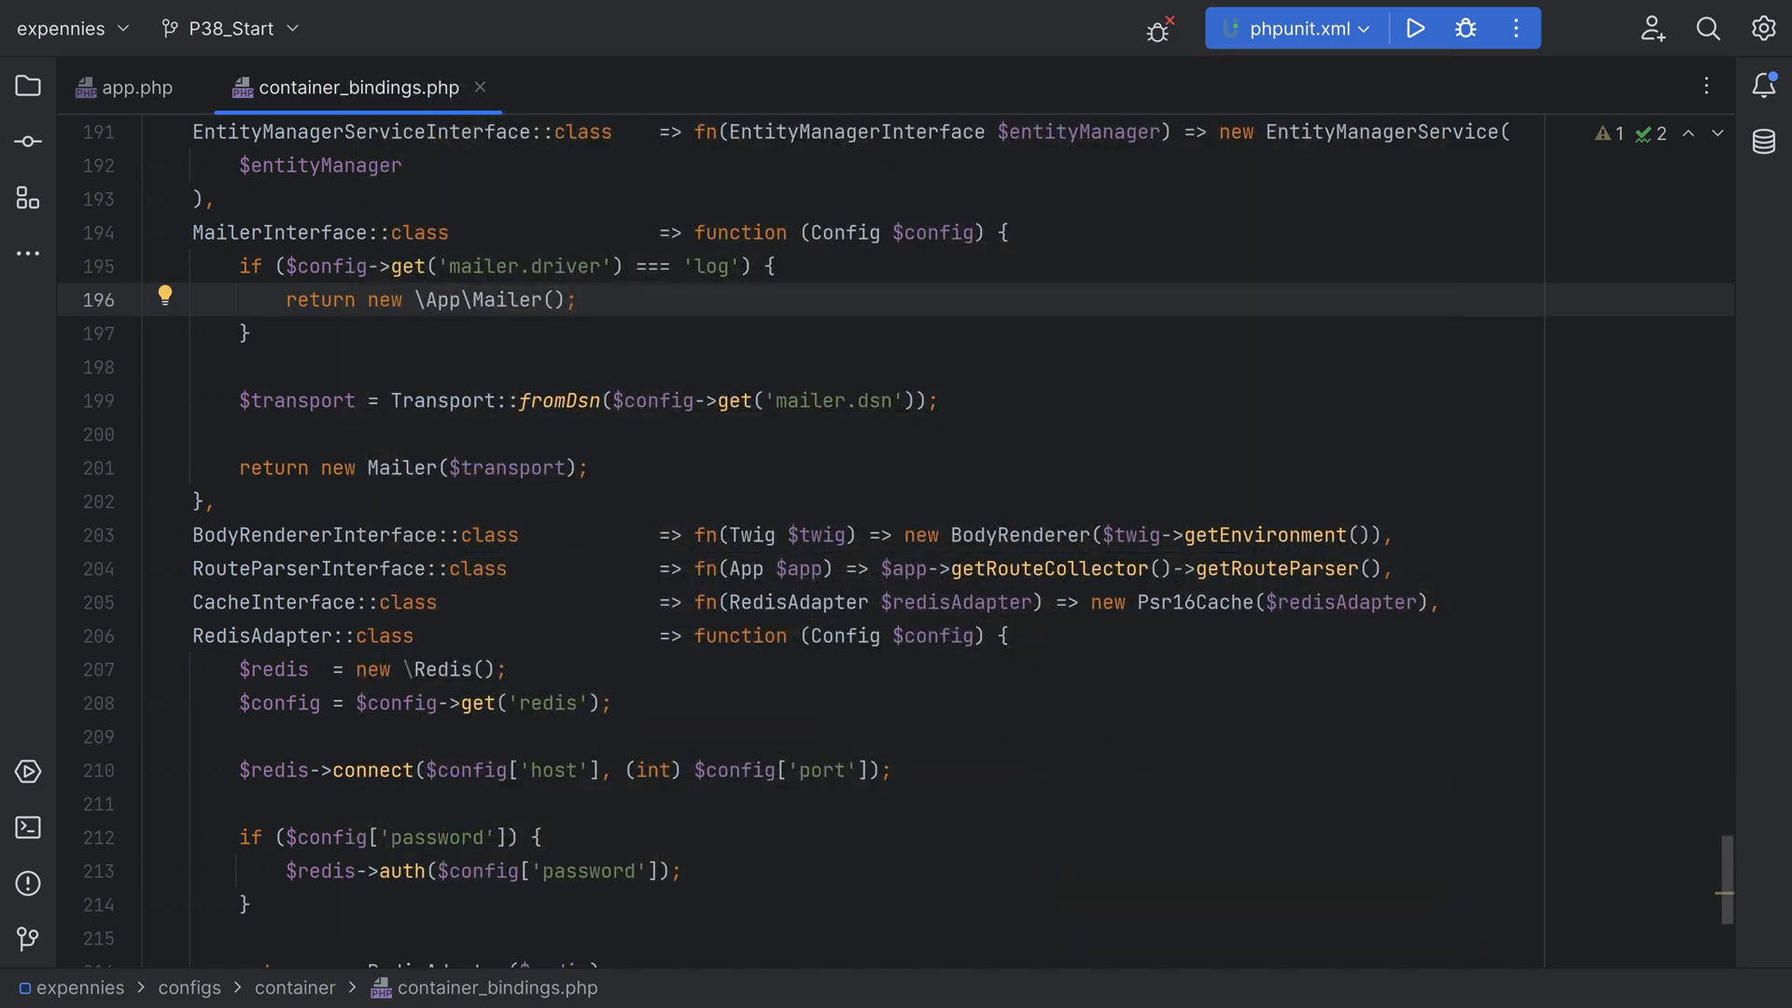
# Go to the App\Mailer class definition and examine its MailerInterface implementation and the body of its send method
pyautogui.keyDown('ctrl'); pyautogui.click(509, 299); pyautogui.keyUp('ctrl')
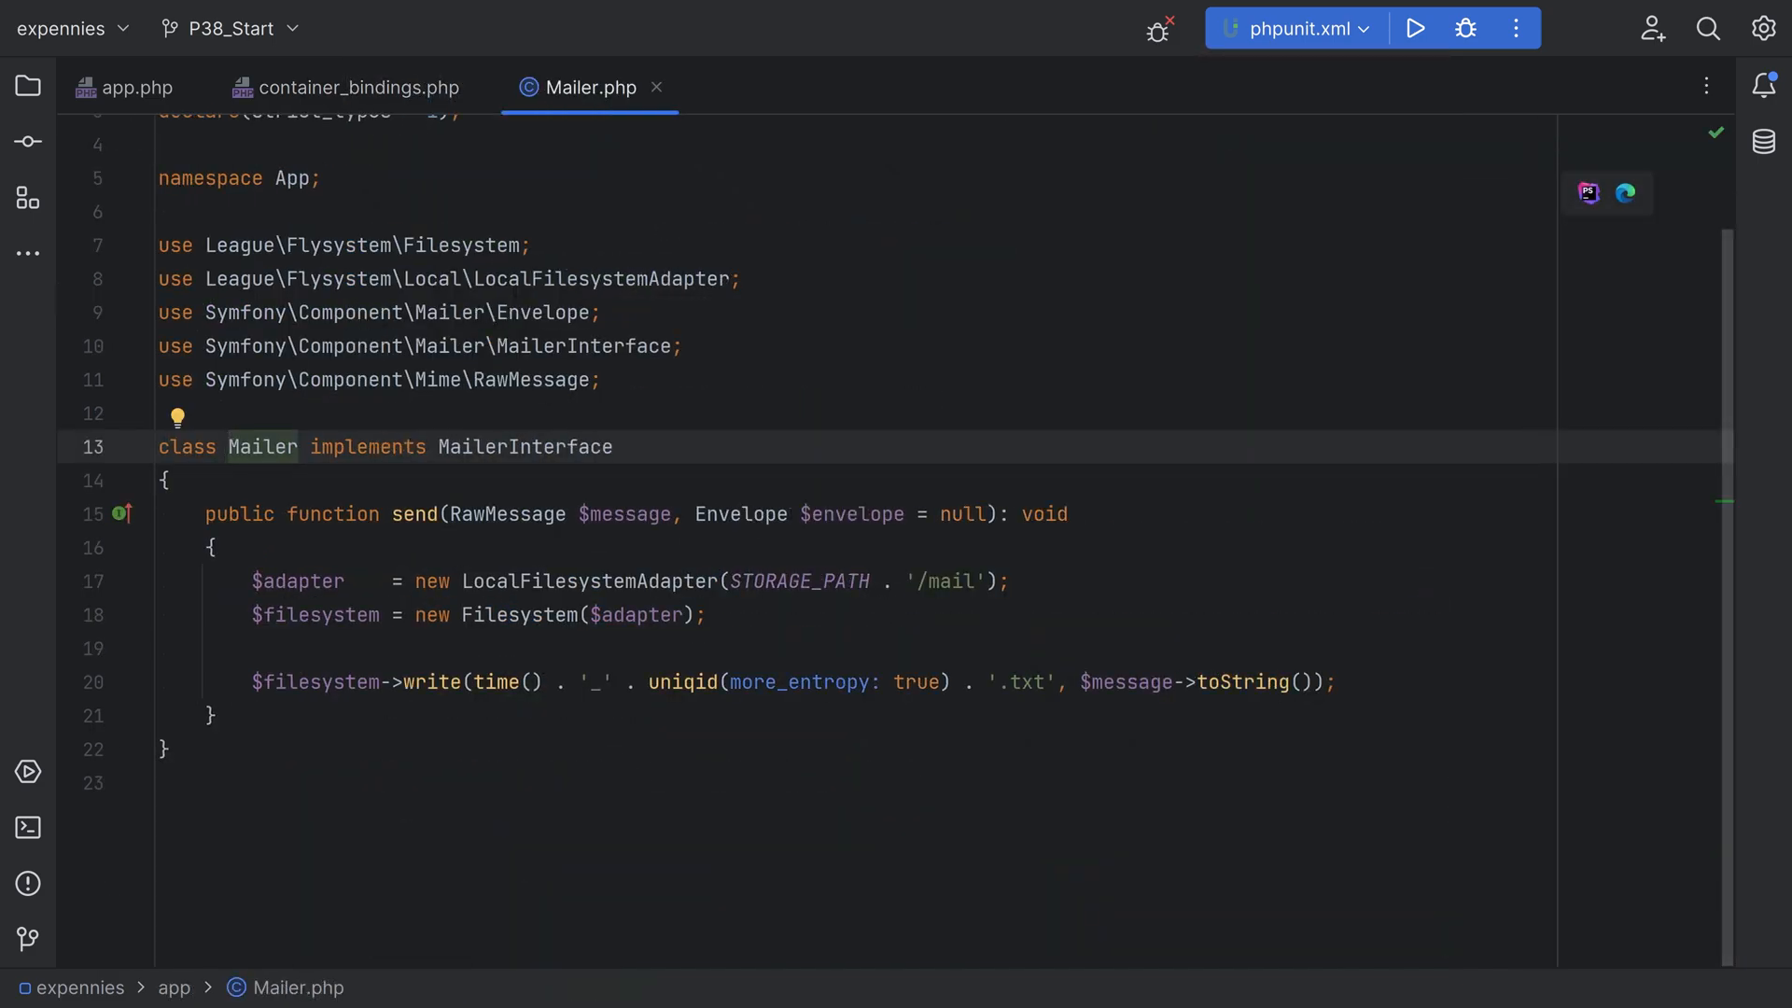
pyautogui.hotkey('alt', 'Right')
pyautogui.hotkey('alt', 'Right')
pyautogui.hotkey('alt', 'shift', 'Right')
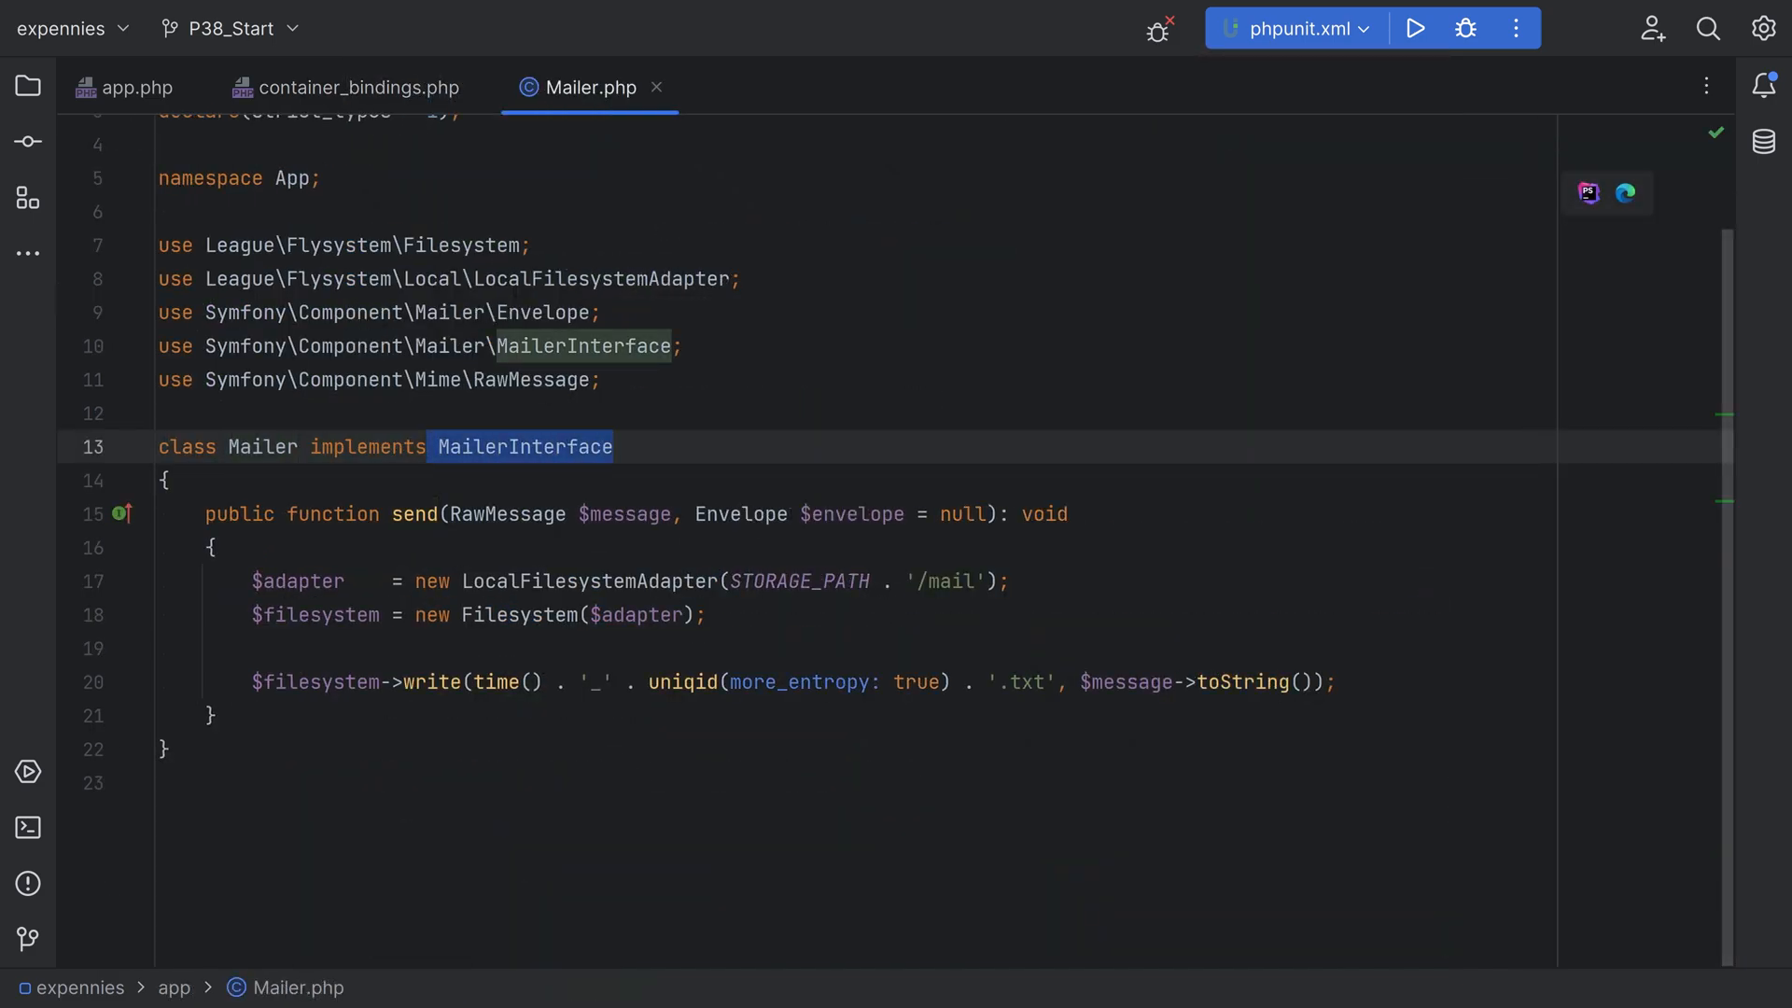
pyautogui.moveTo(252, 582); pyautogui.dragTo(1338, 683)
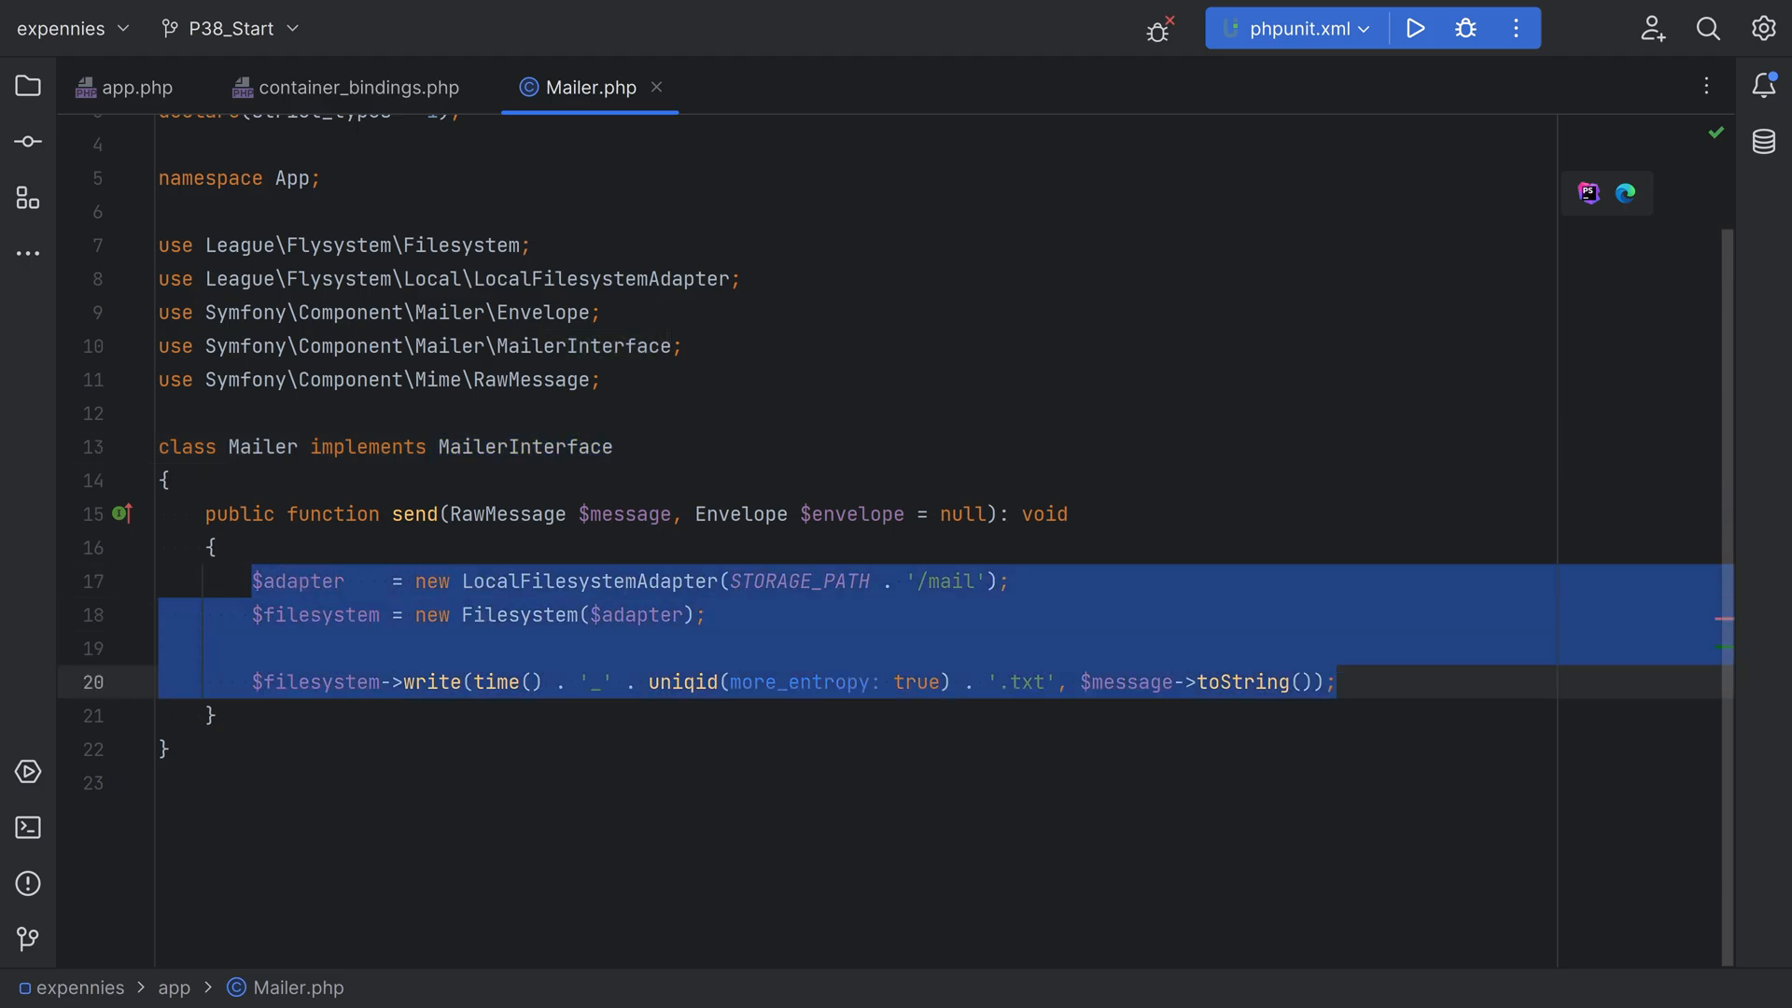
pyautogui.press('Escape')
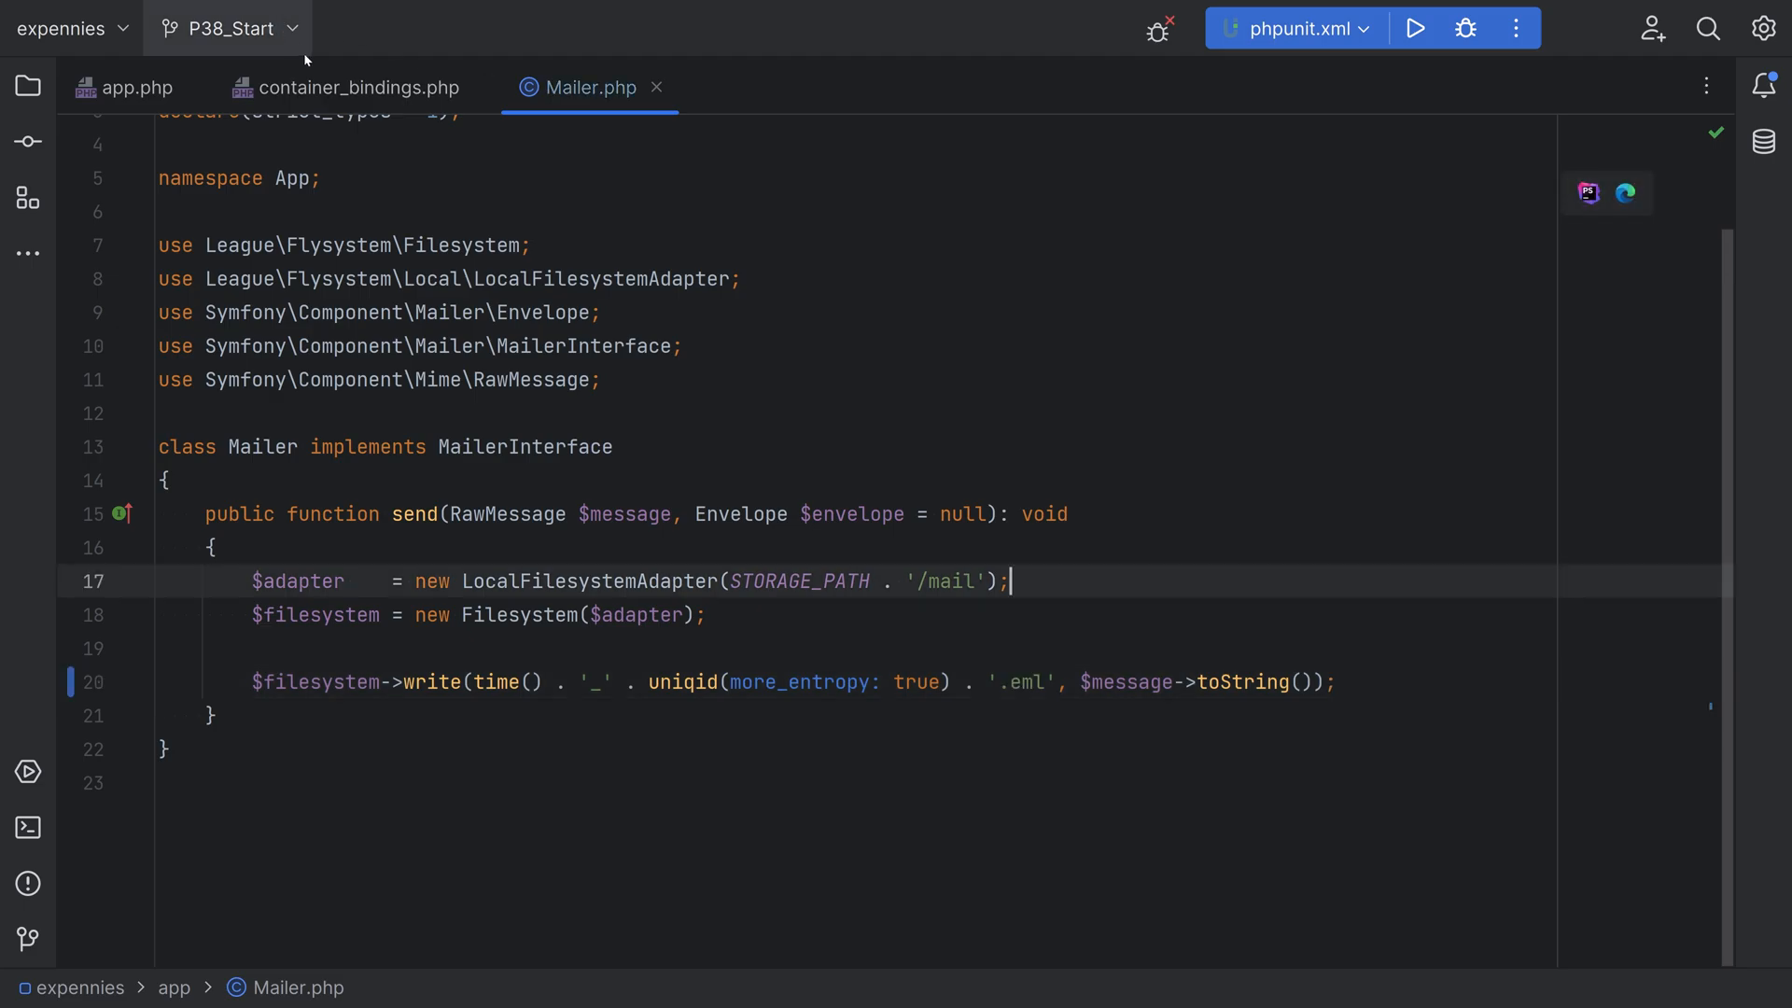
# Return to container_bindings.php and recheck the mailer.driver condition in the MailerInterface binding
pyautogui.click(312, 87)
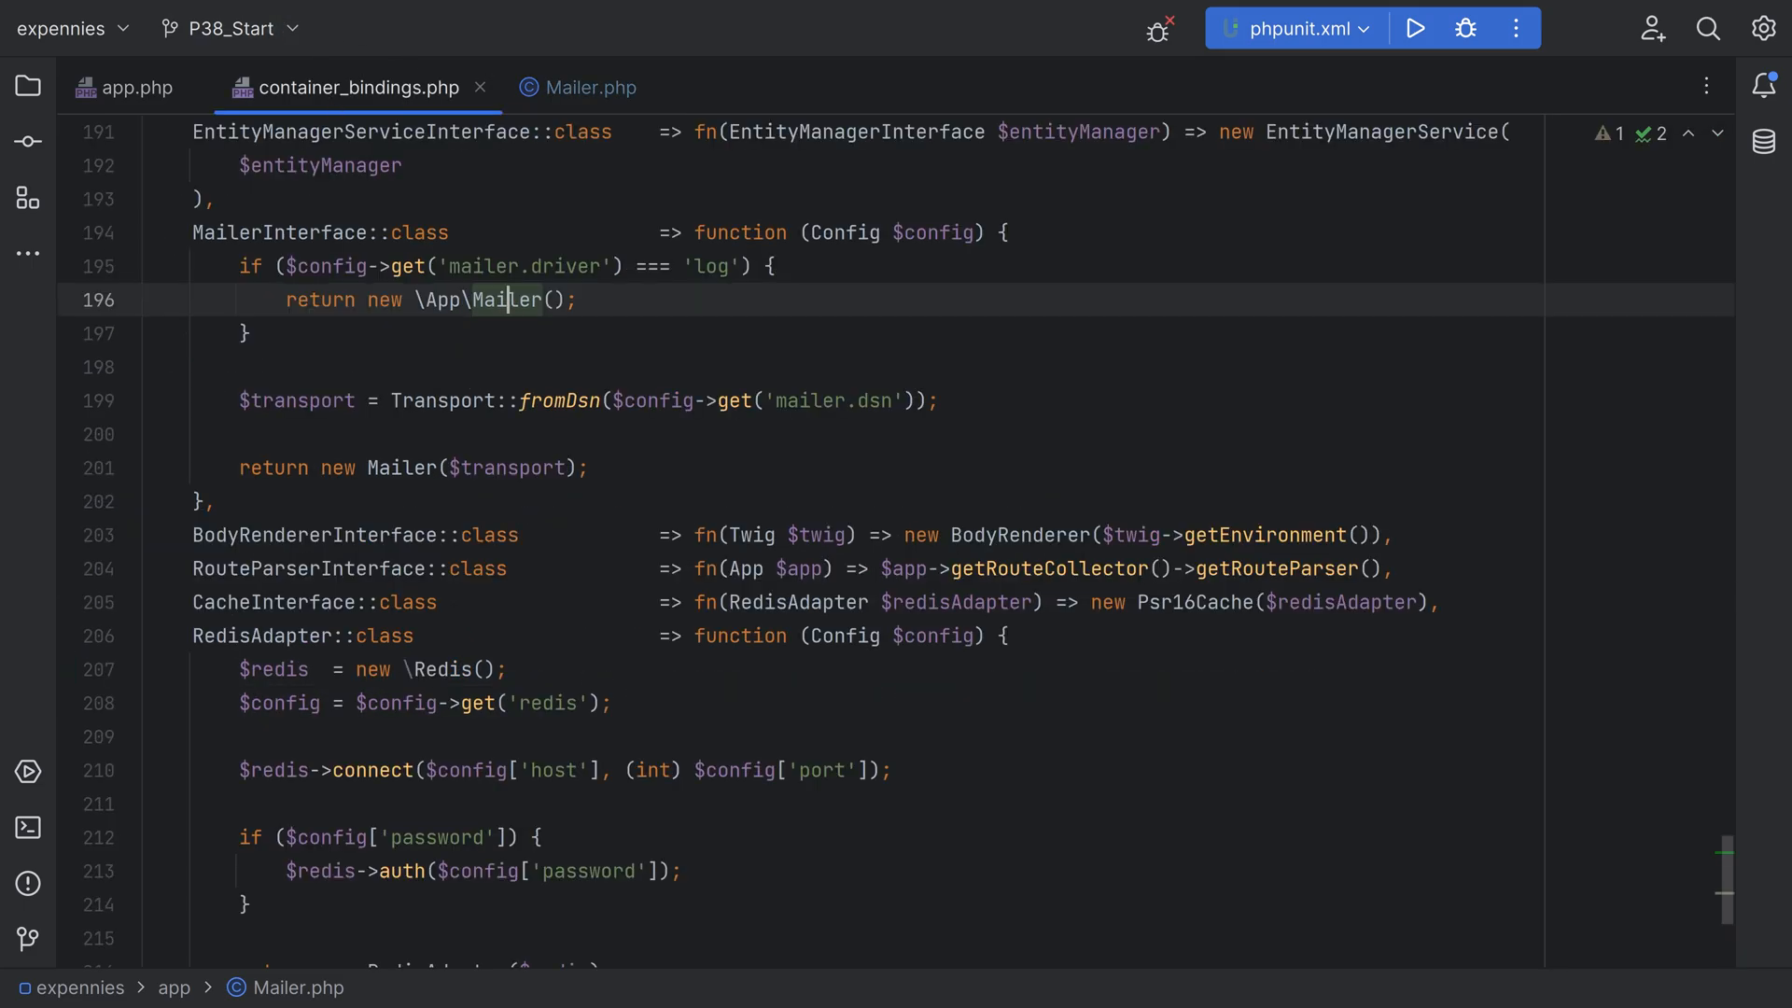
pyautogui.moveTo(507, 266); pyautogui.dragTo(767, 267)
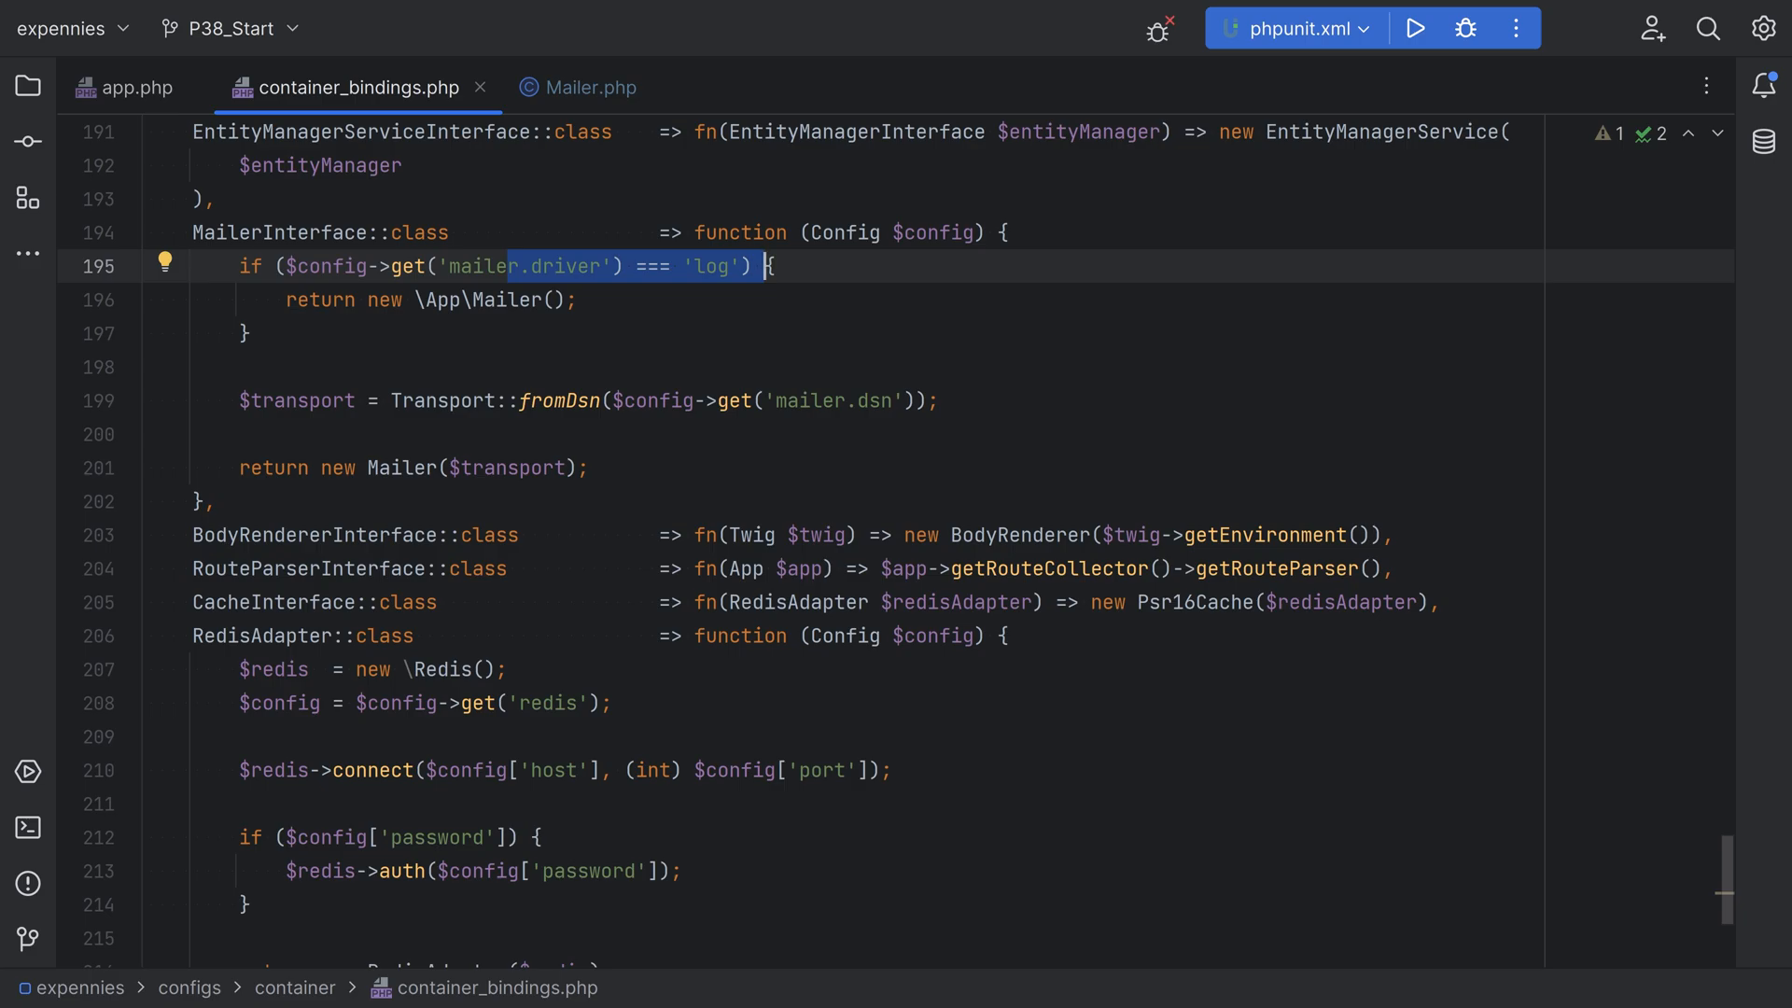
pyautogui.click(147, 367)
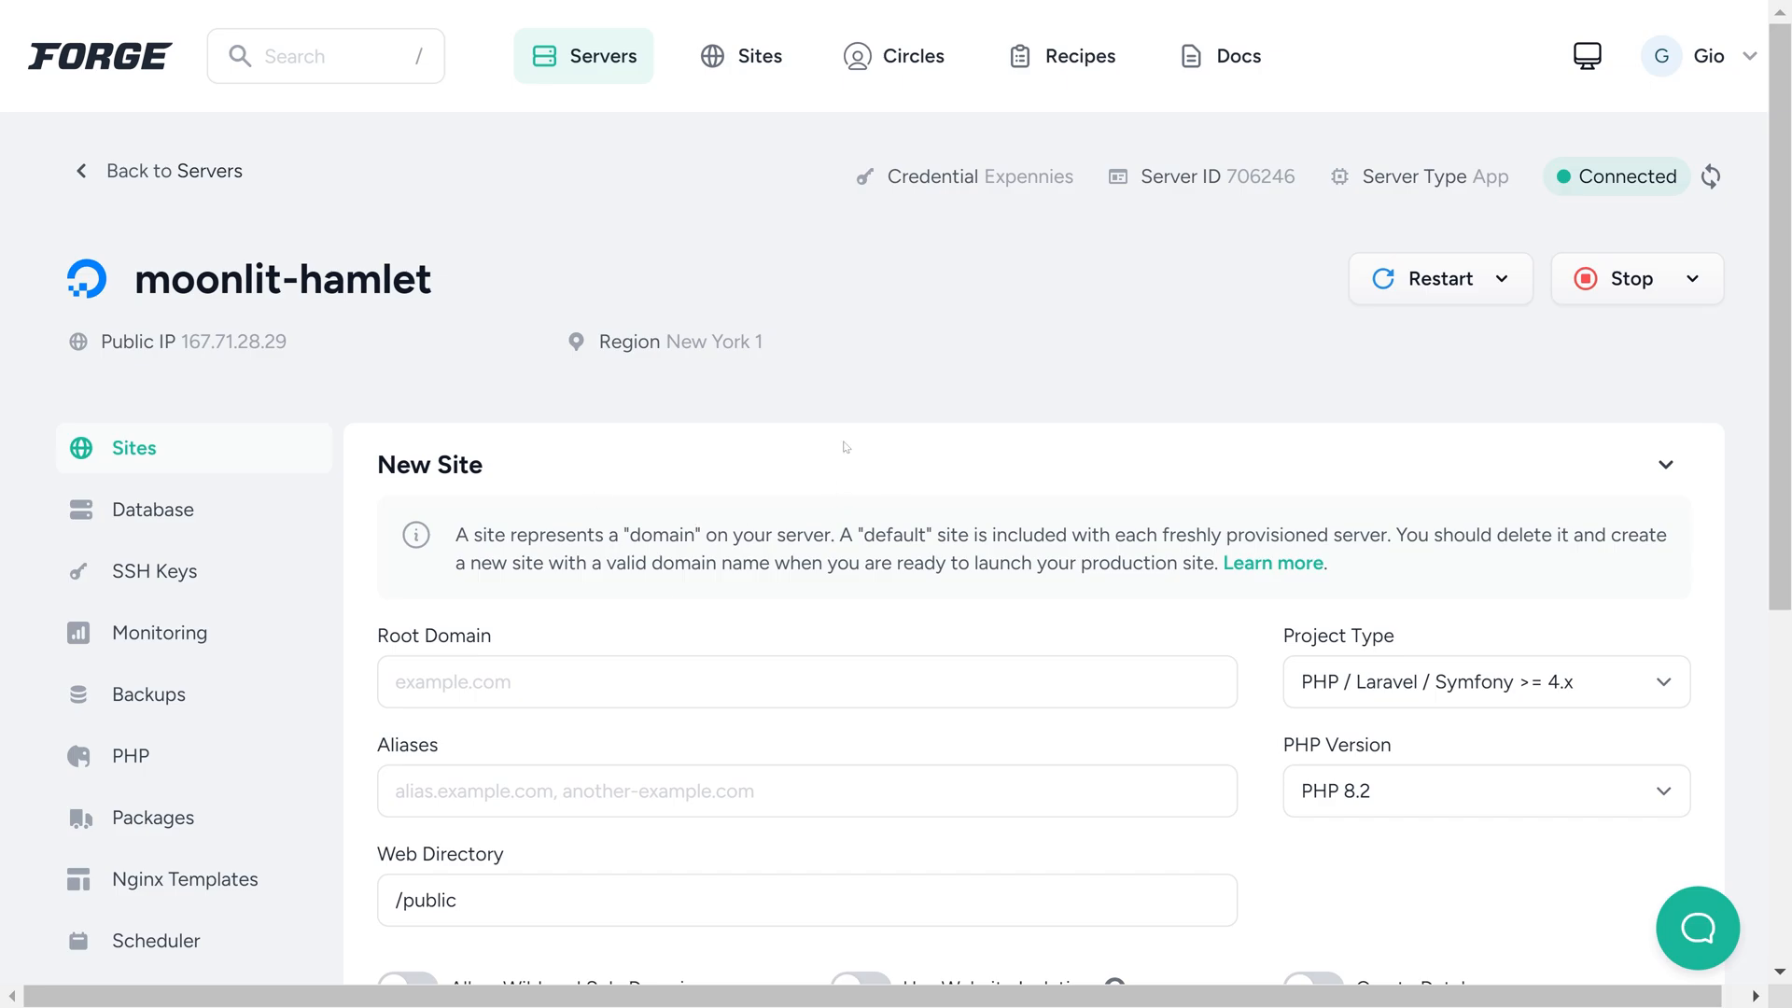
# Switch to Laravel Forge and look through the moonlit-hamlet server's new site form and its list of sites
pyautogui.scroll(-5, 786, 505)
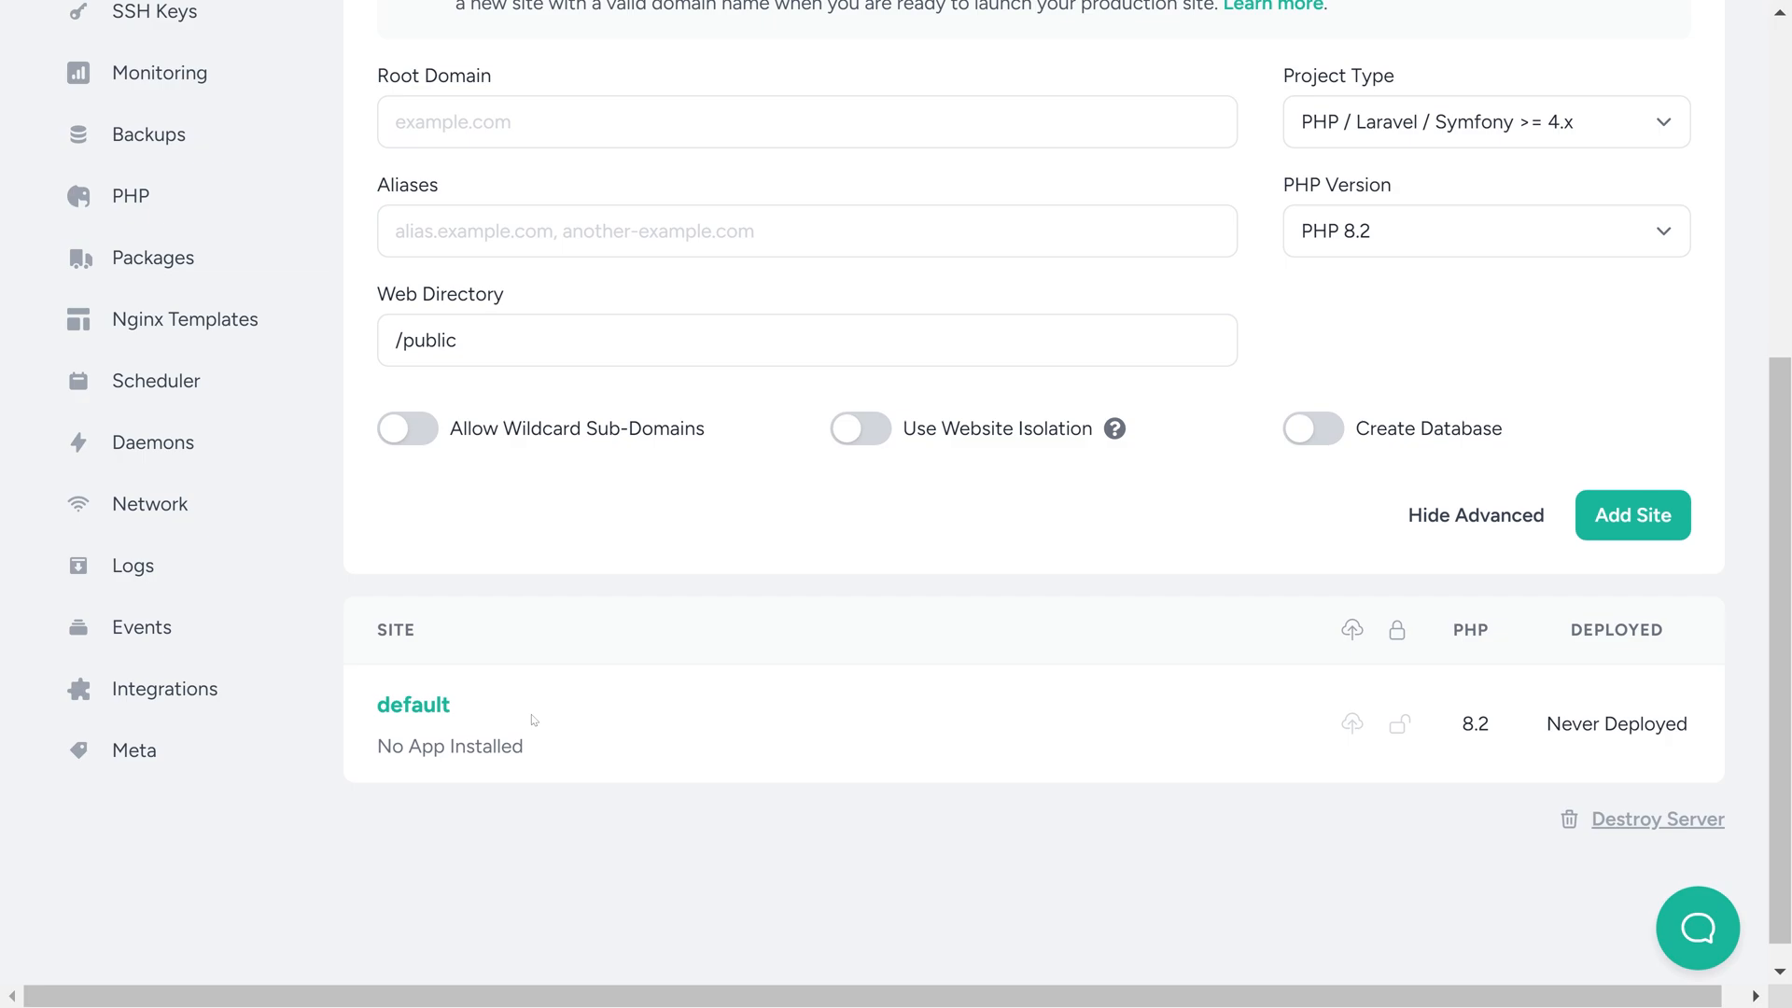
pyautogui.scroll(3, 560, 707)
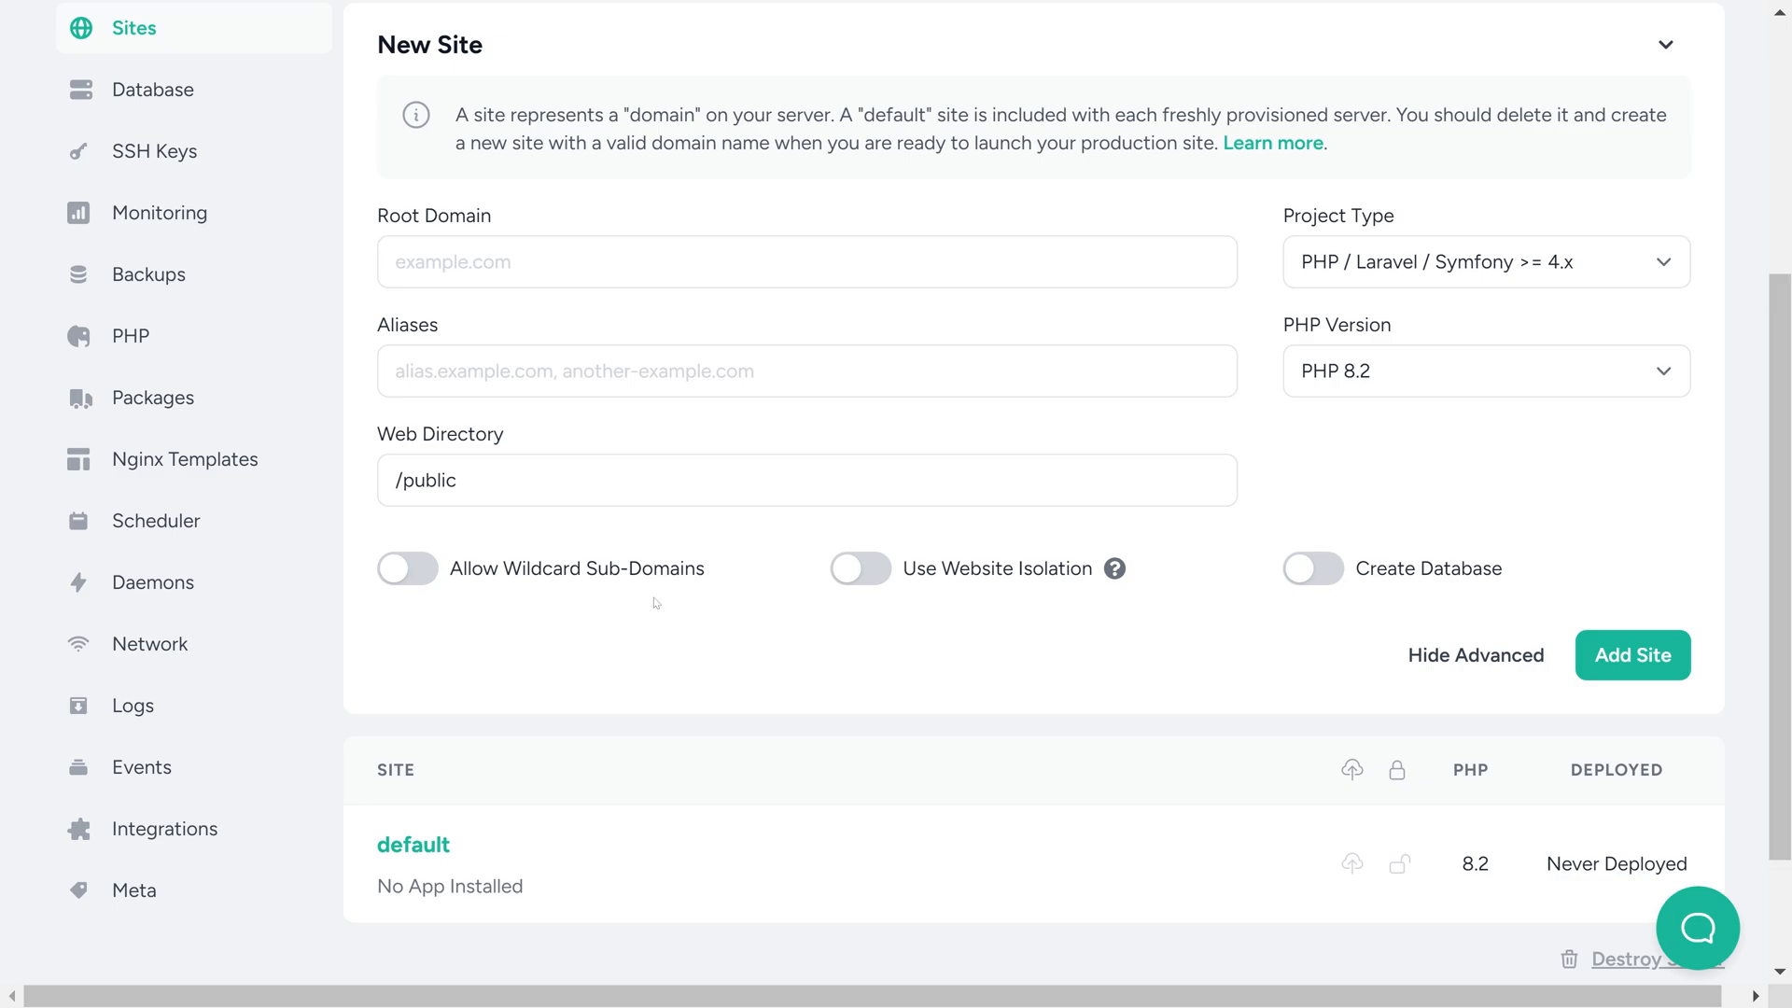
# Set up a Git repository install on the default site, using the GitHub expennies repository and branch P38_Start
pyautogui.click(425, 845)
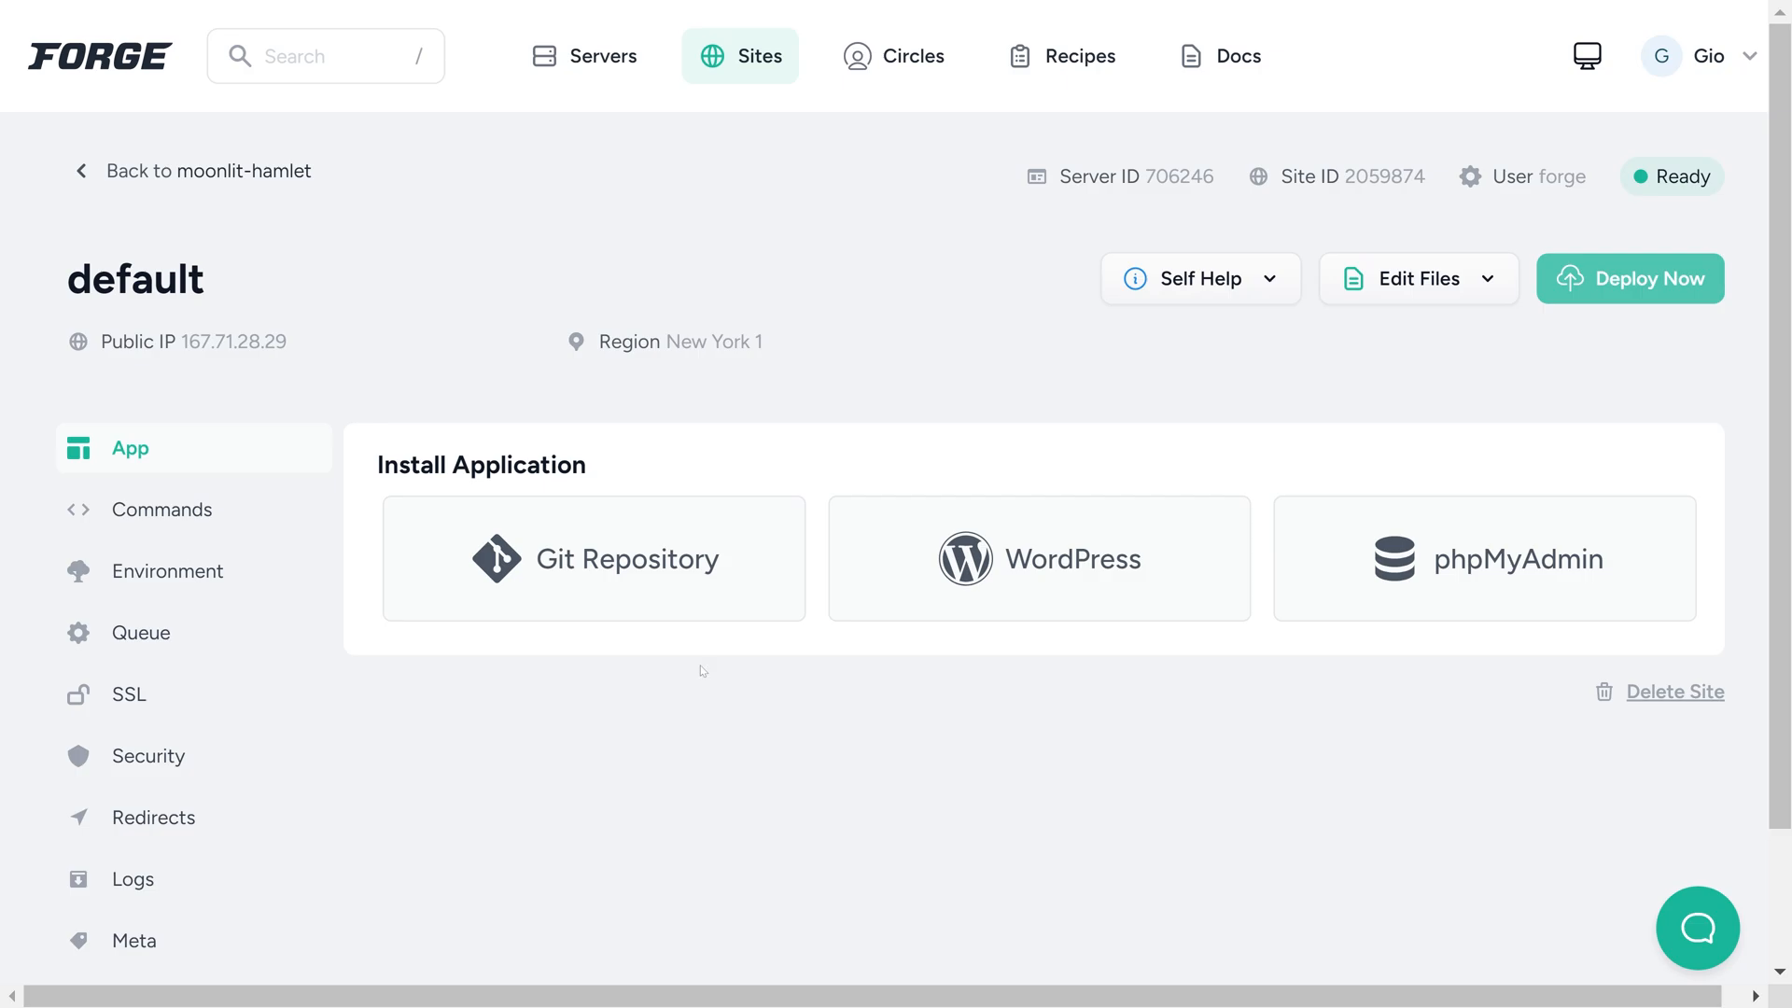
pyautogui.click(665, 566)
pyautogui.scroll(-4, 921, 532)
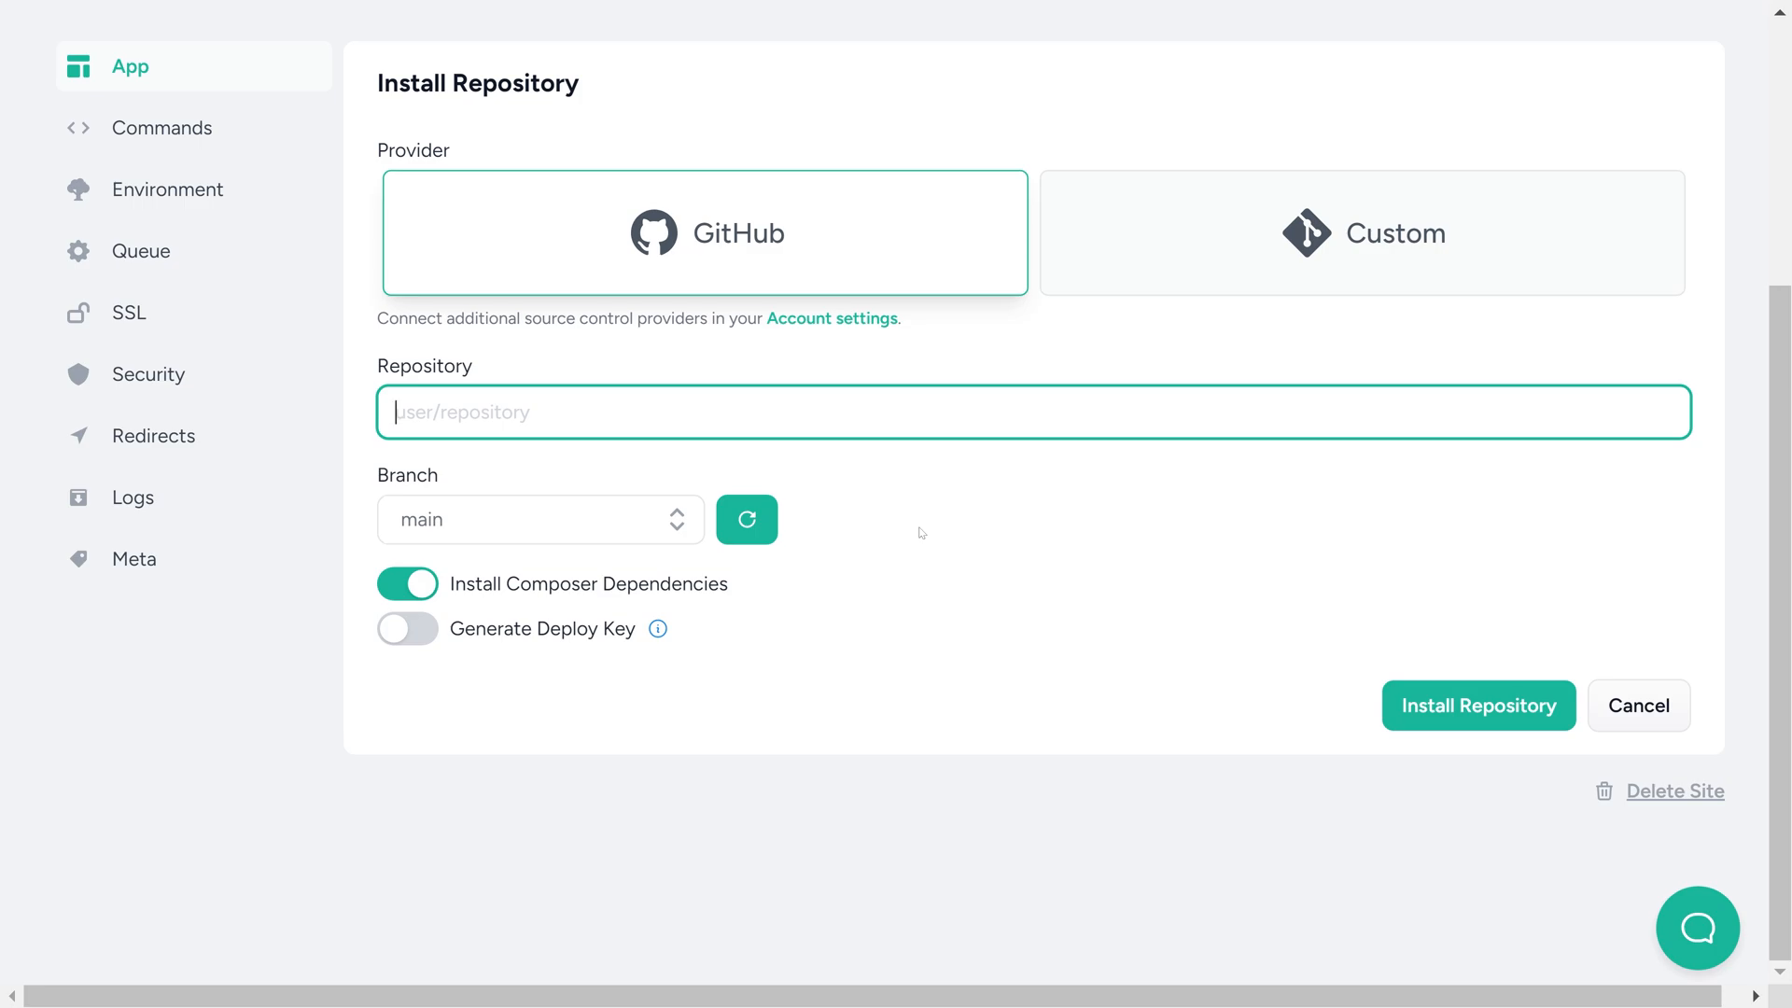
pyautogui.write('ggelashvili/expennies')
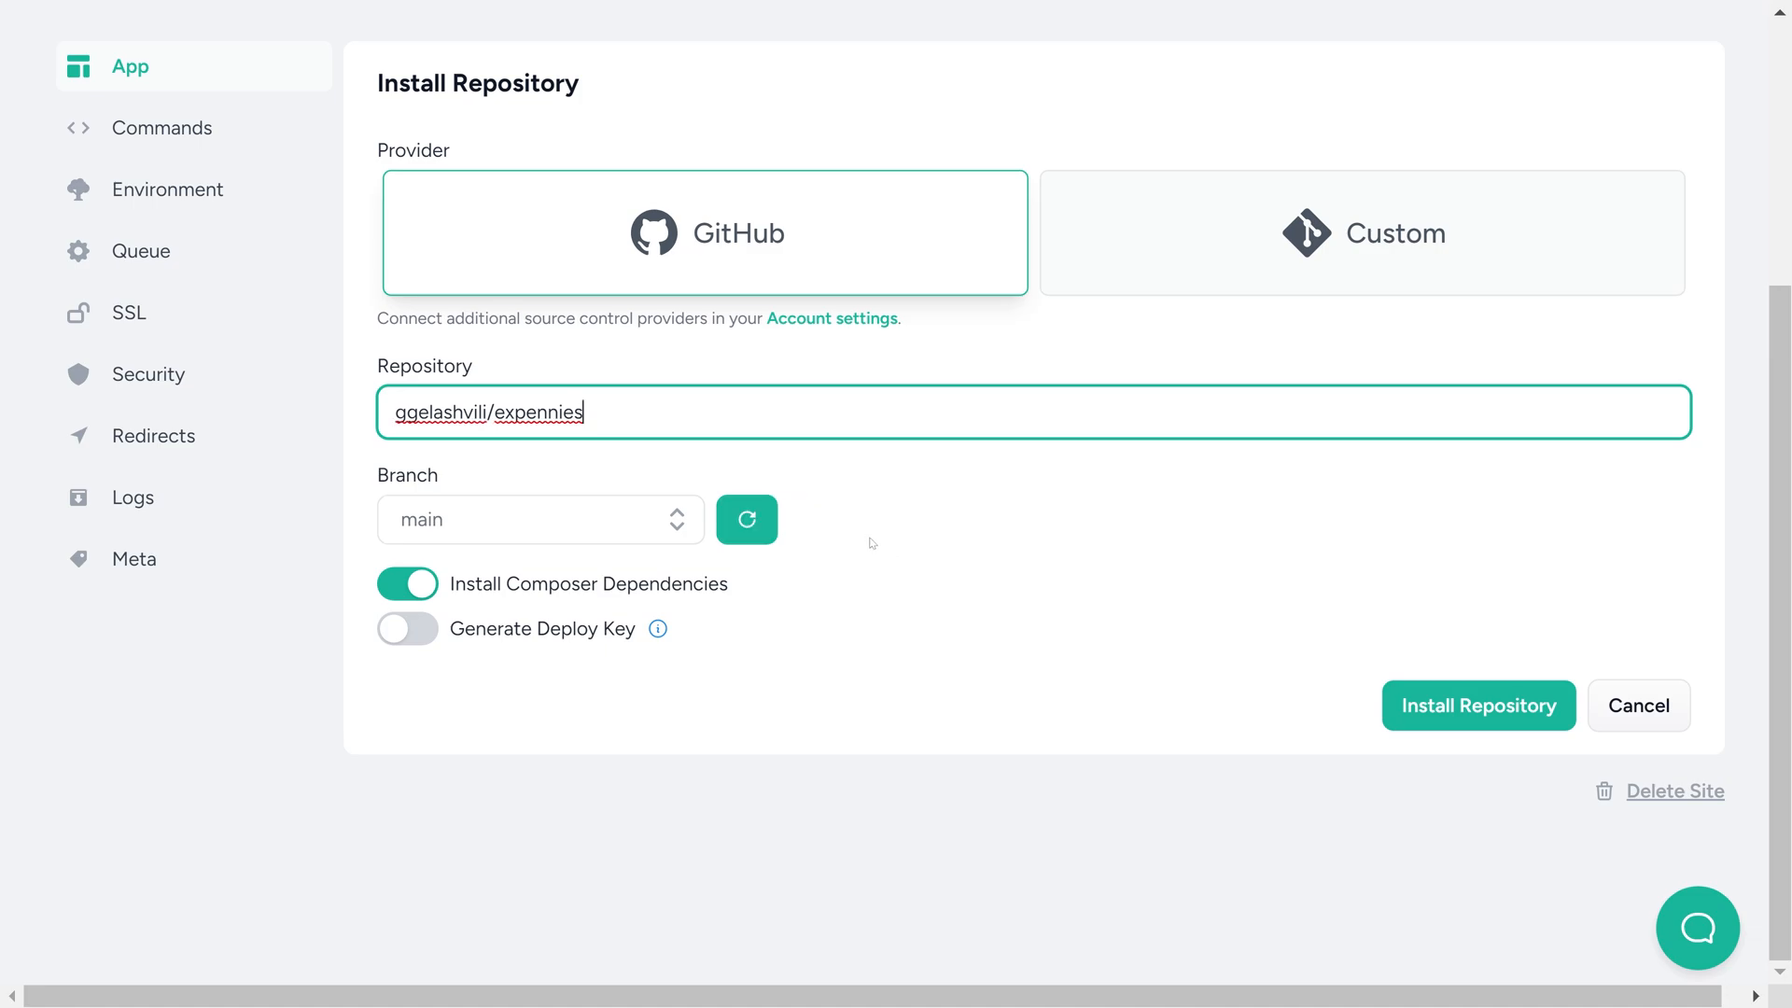
pyautogui.click(681, 523)
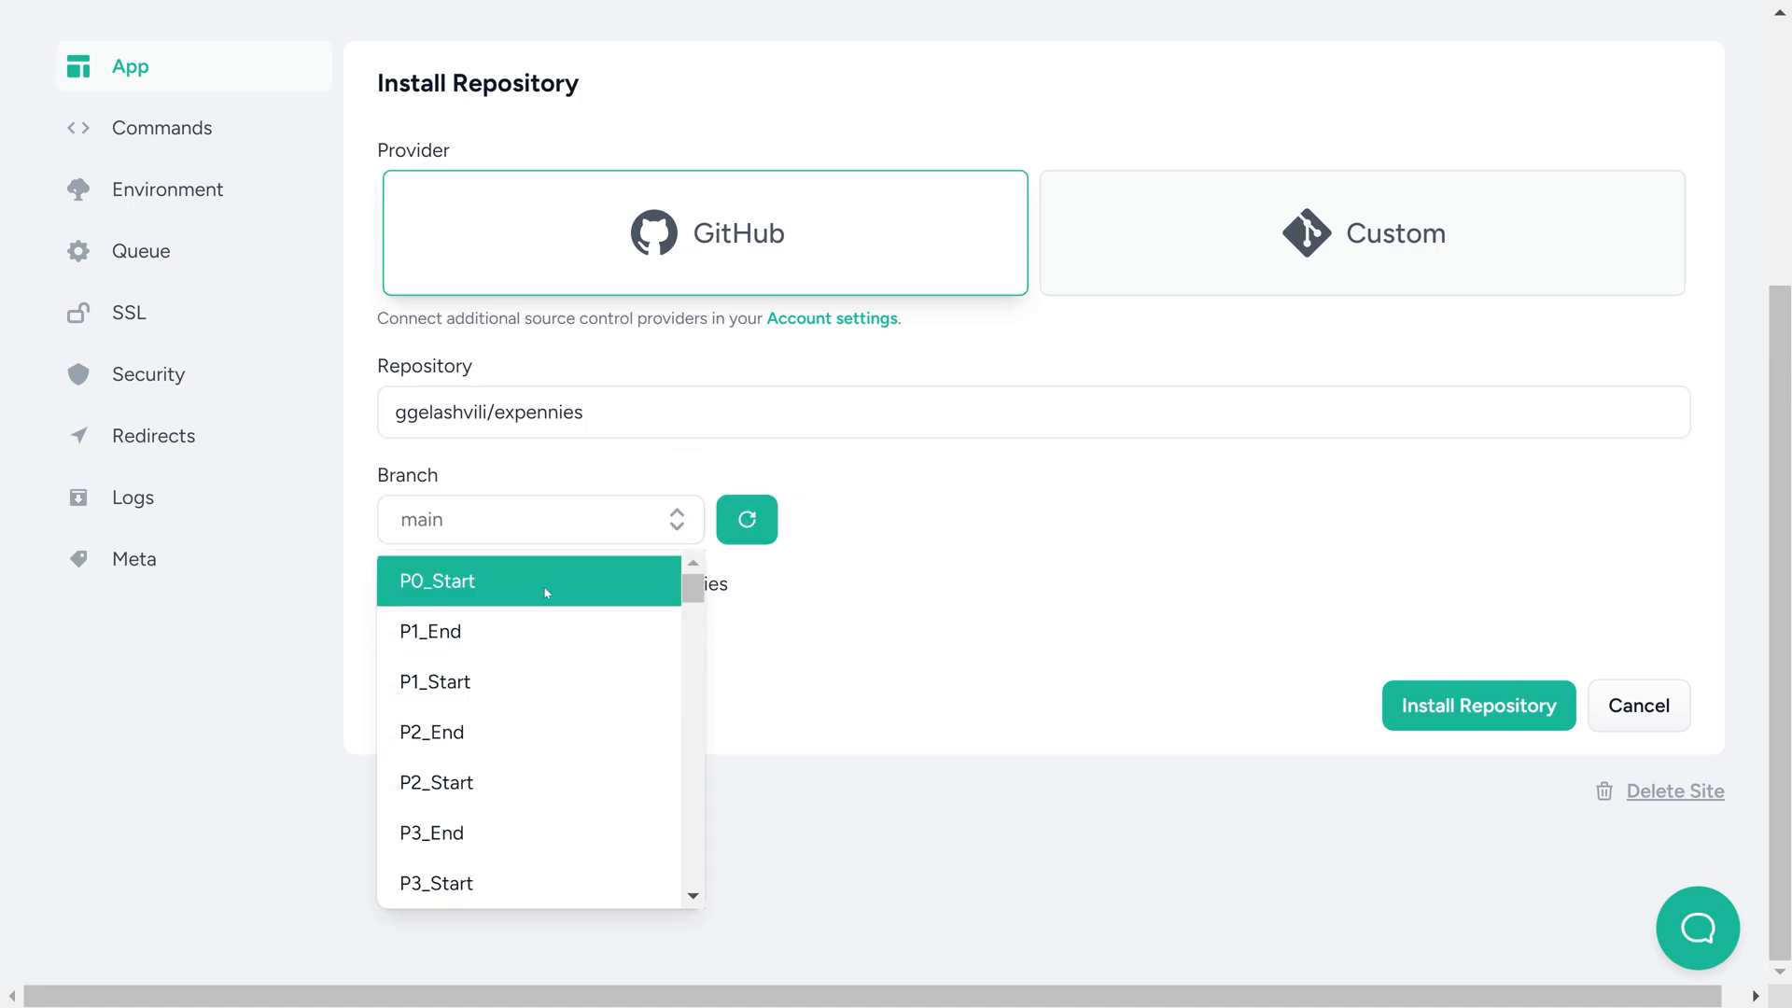
pyautogui.moveTo(697, 591); pyautogui.dragTo(694, 868)
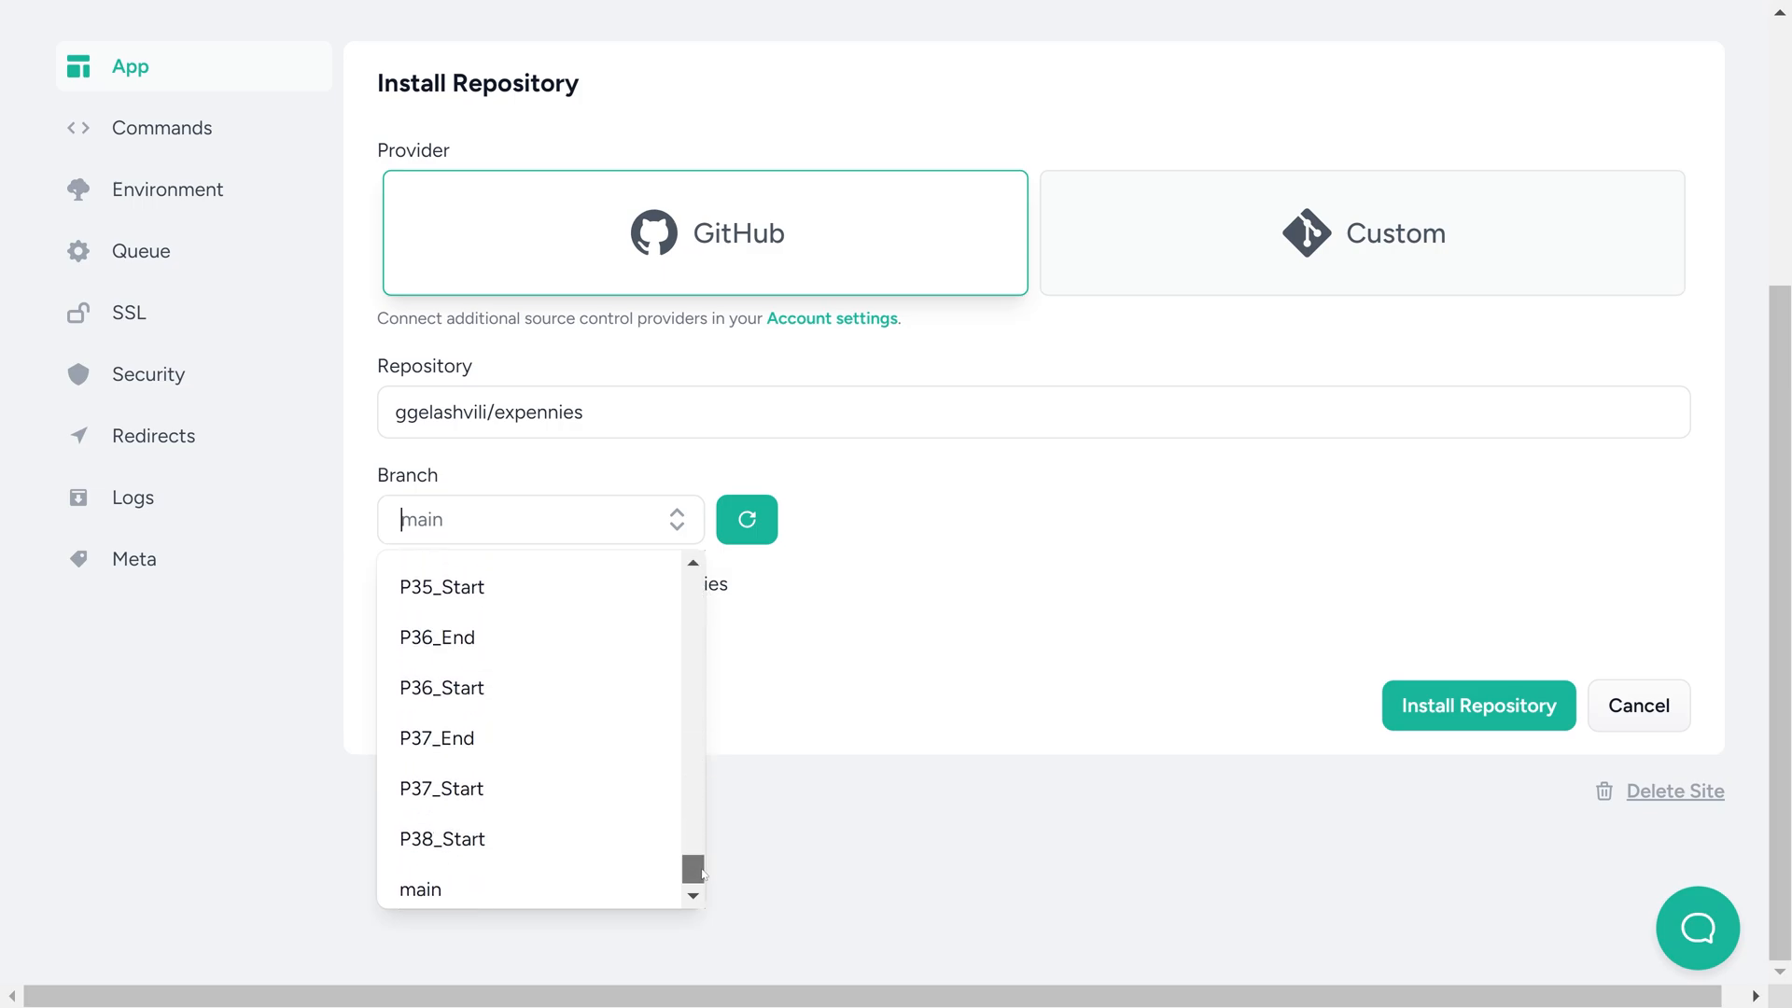
pyautogui.click(470, 840)
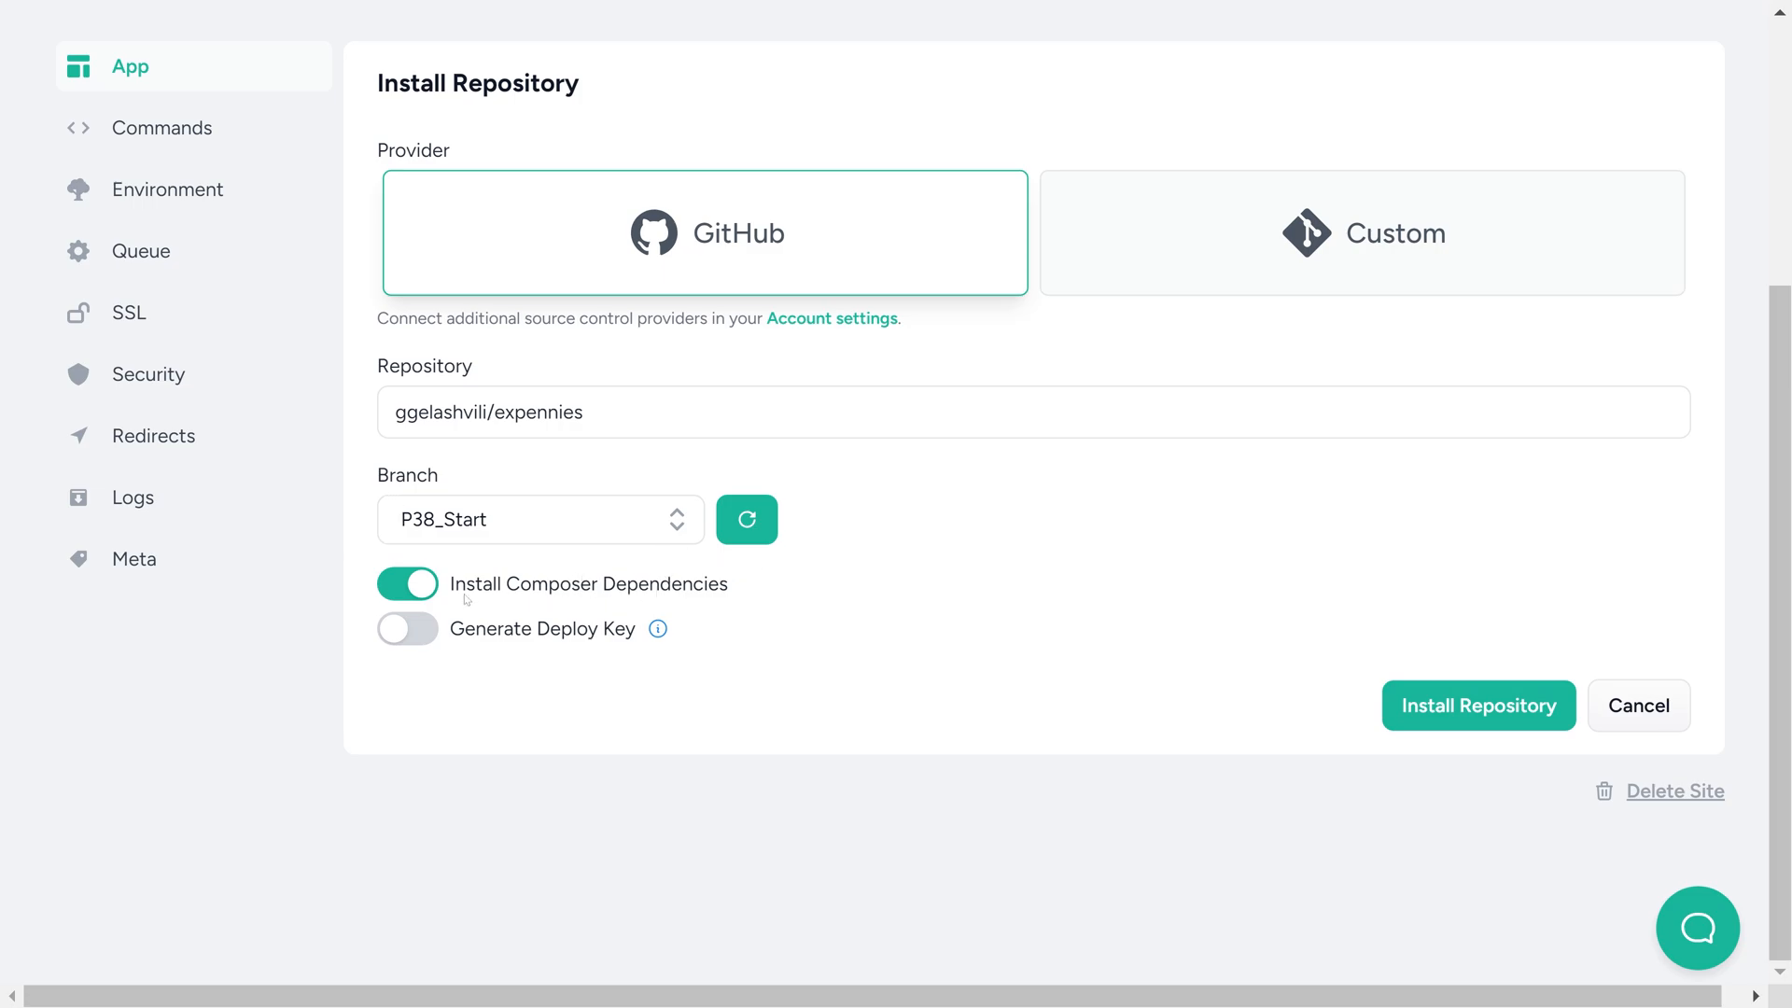
# Generate a deploy key for the repository install and copy it
pyautogui.click(408, 628)
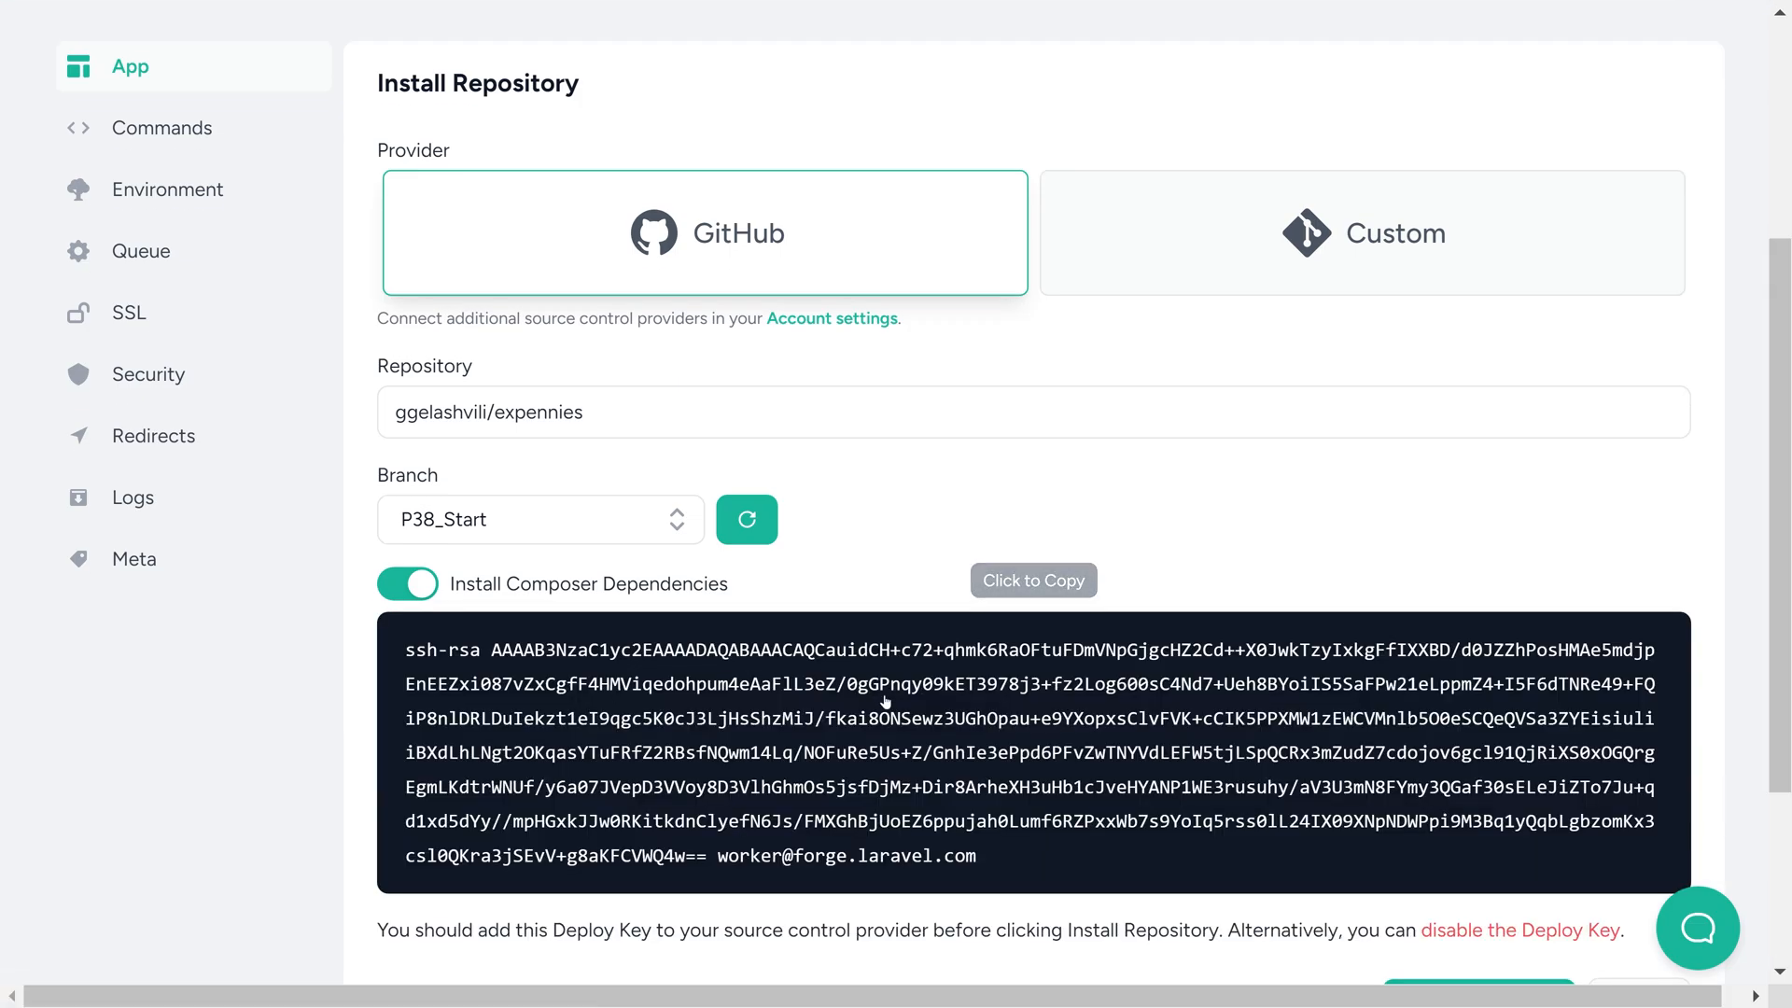
pyautogui.click(885, 702)
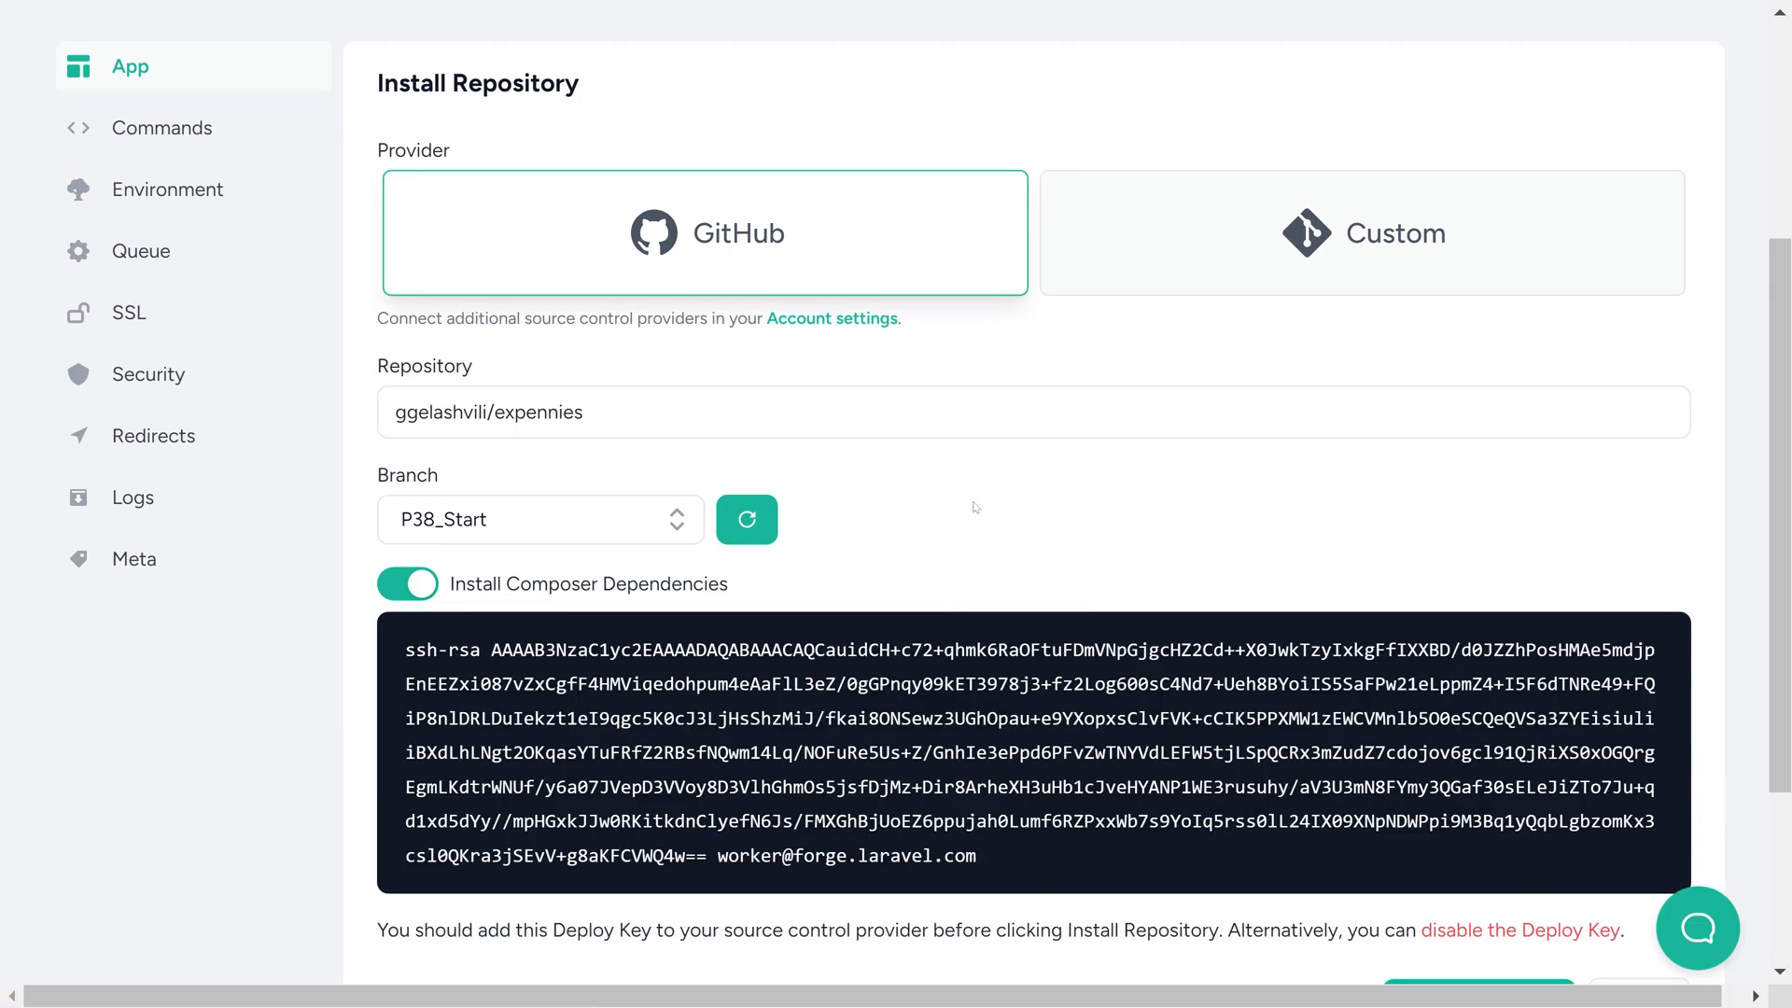
pyautogui.click(963, 732)
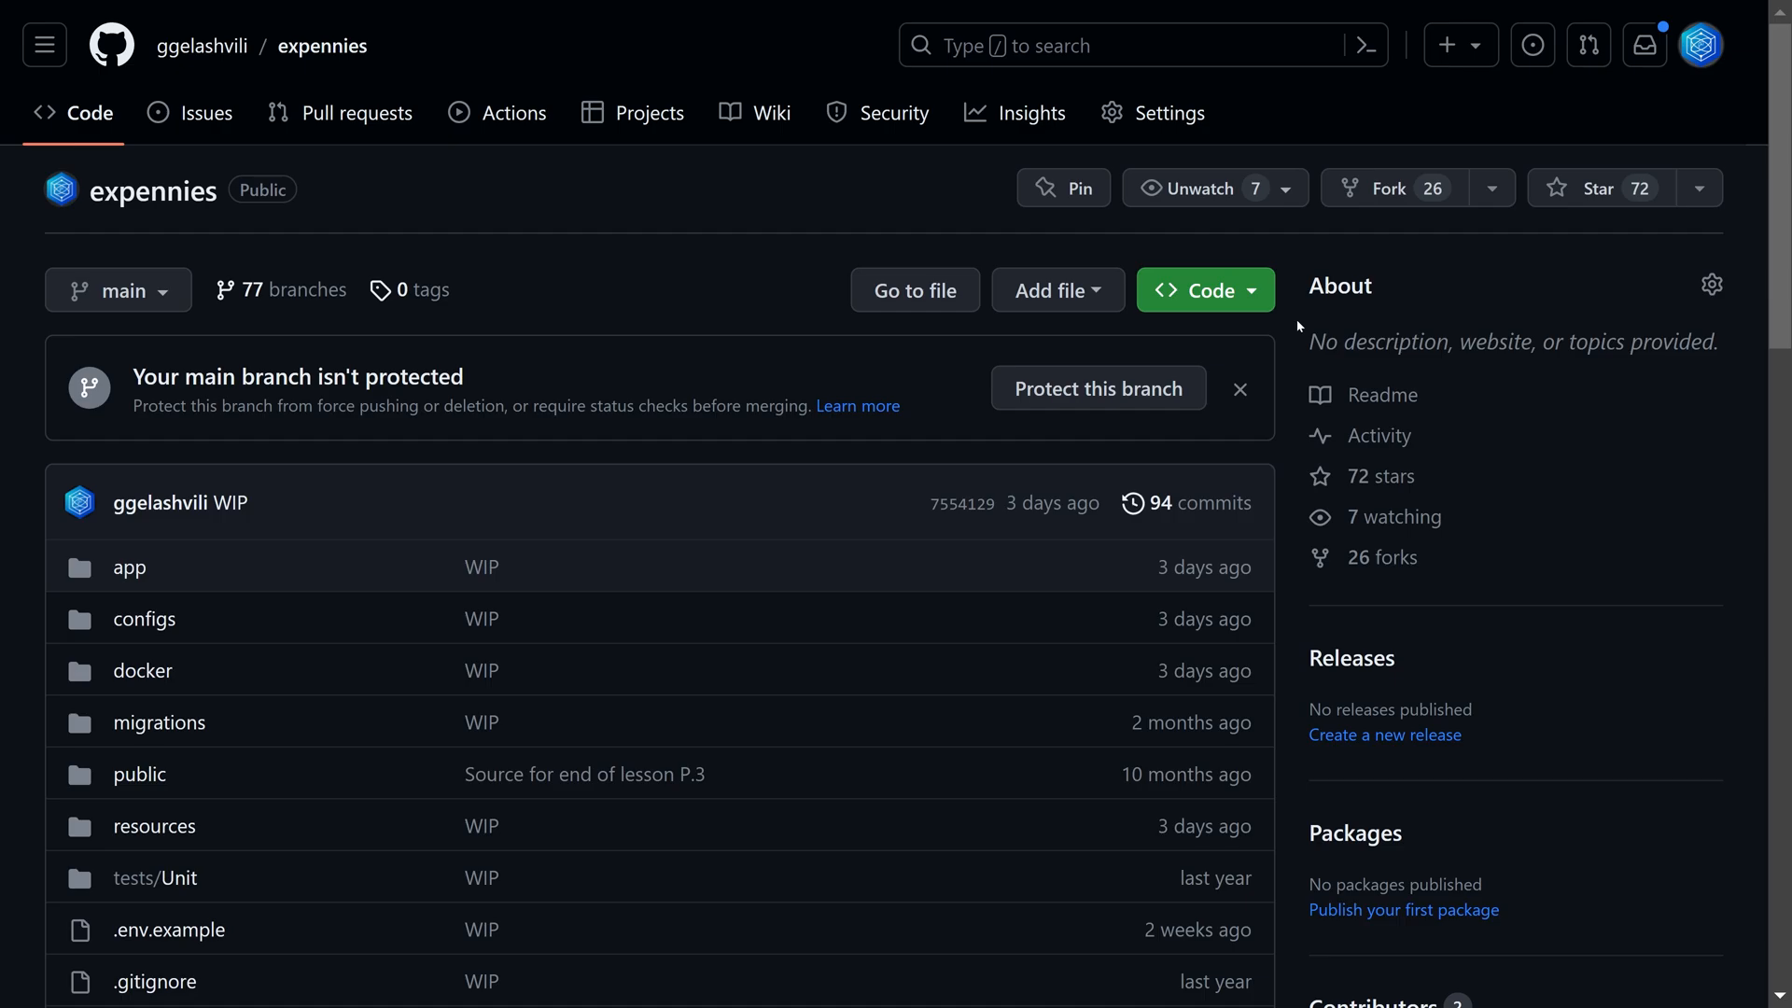
# In the expennies repository's settings on GitHub, add the copied deploy key under the title "Forge", without write access
pyautogui.click(1170, 112)
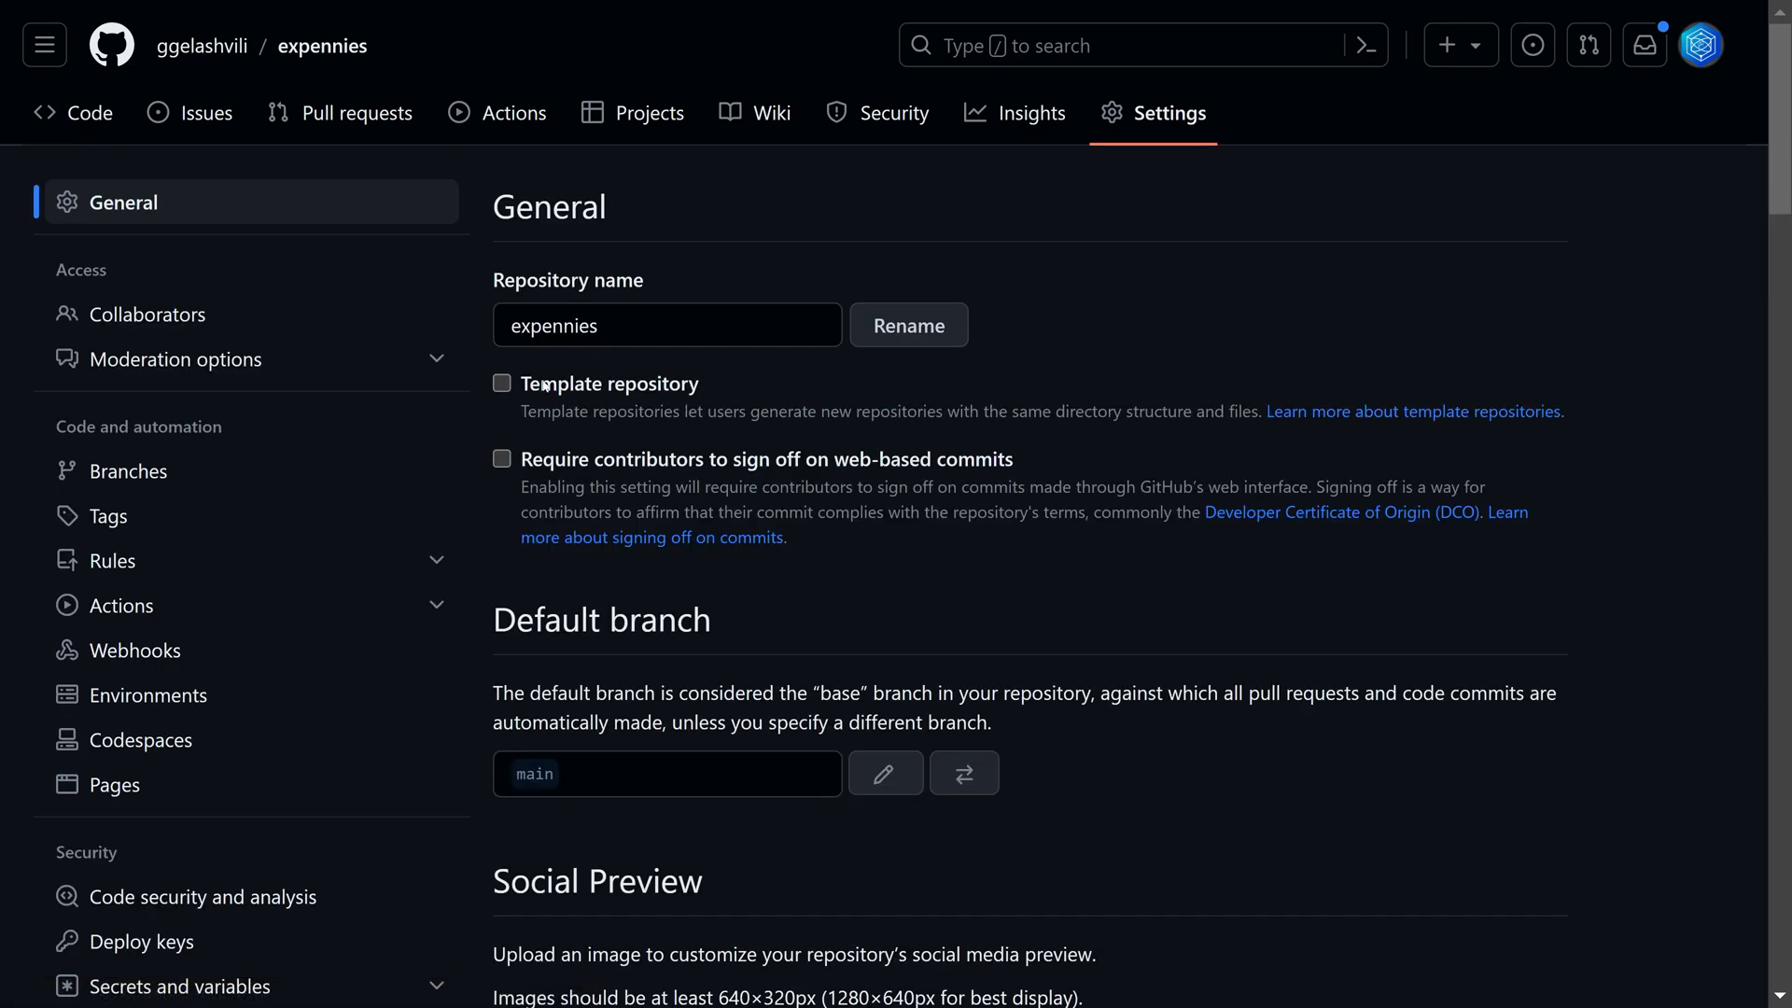
pyautogui.click(197, 939)
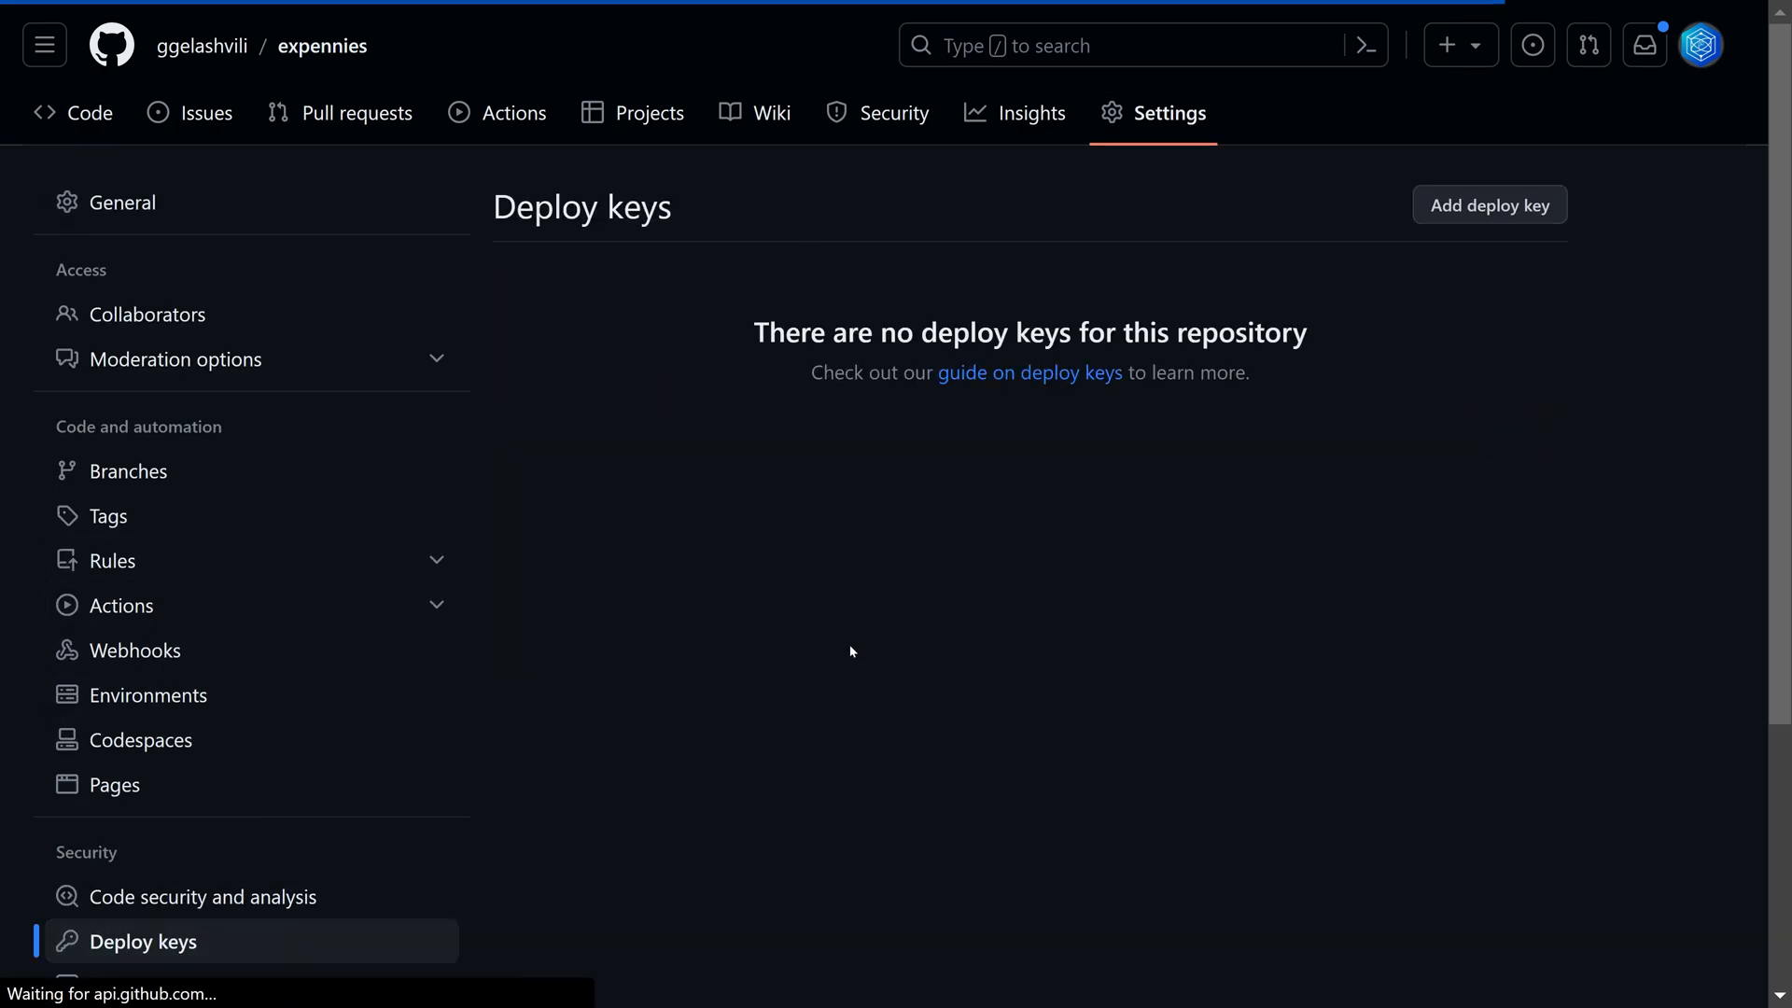
pyautogui.click(1510, 214)
pyautogui.click(990, 485)
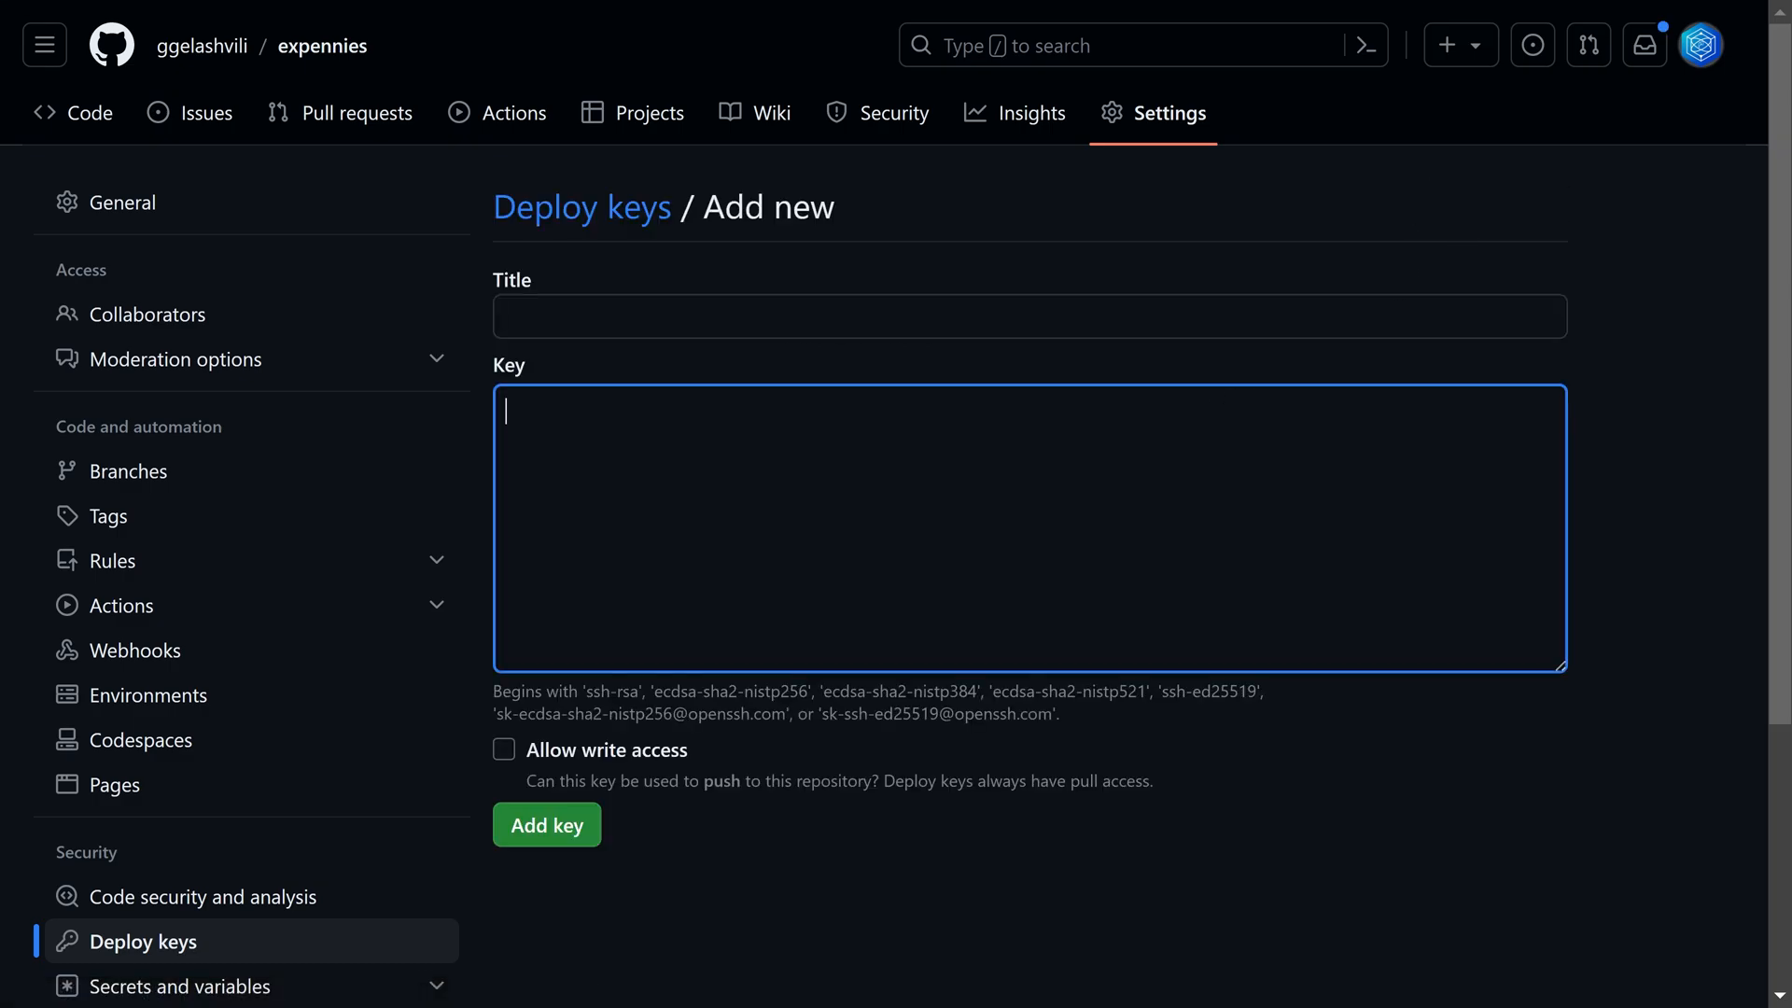
pyautogui.hotkey('ctrl', 'v')
pyautogui.click(934, 317)
pyautogui.write('Forge')
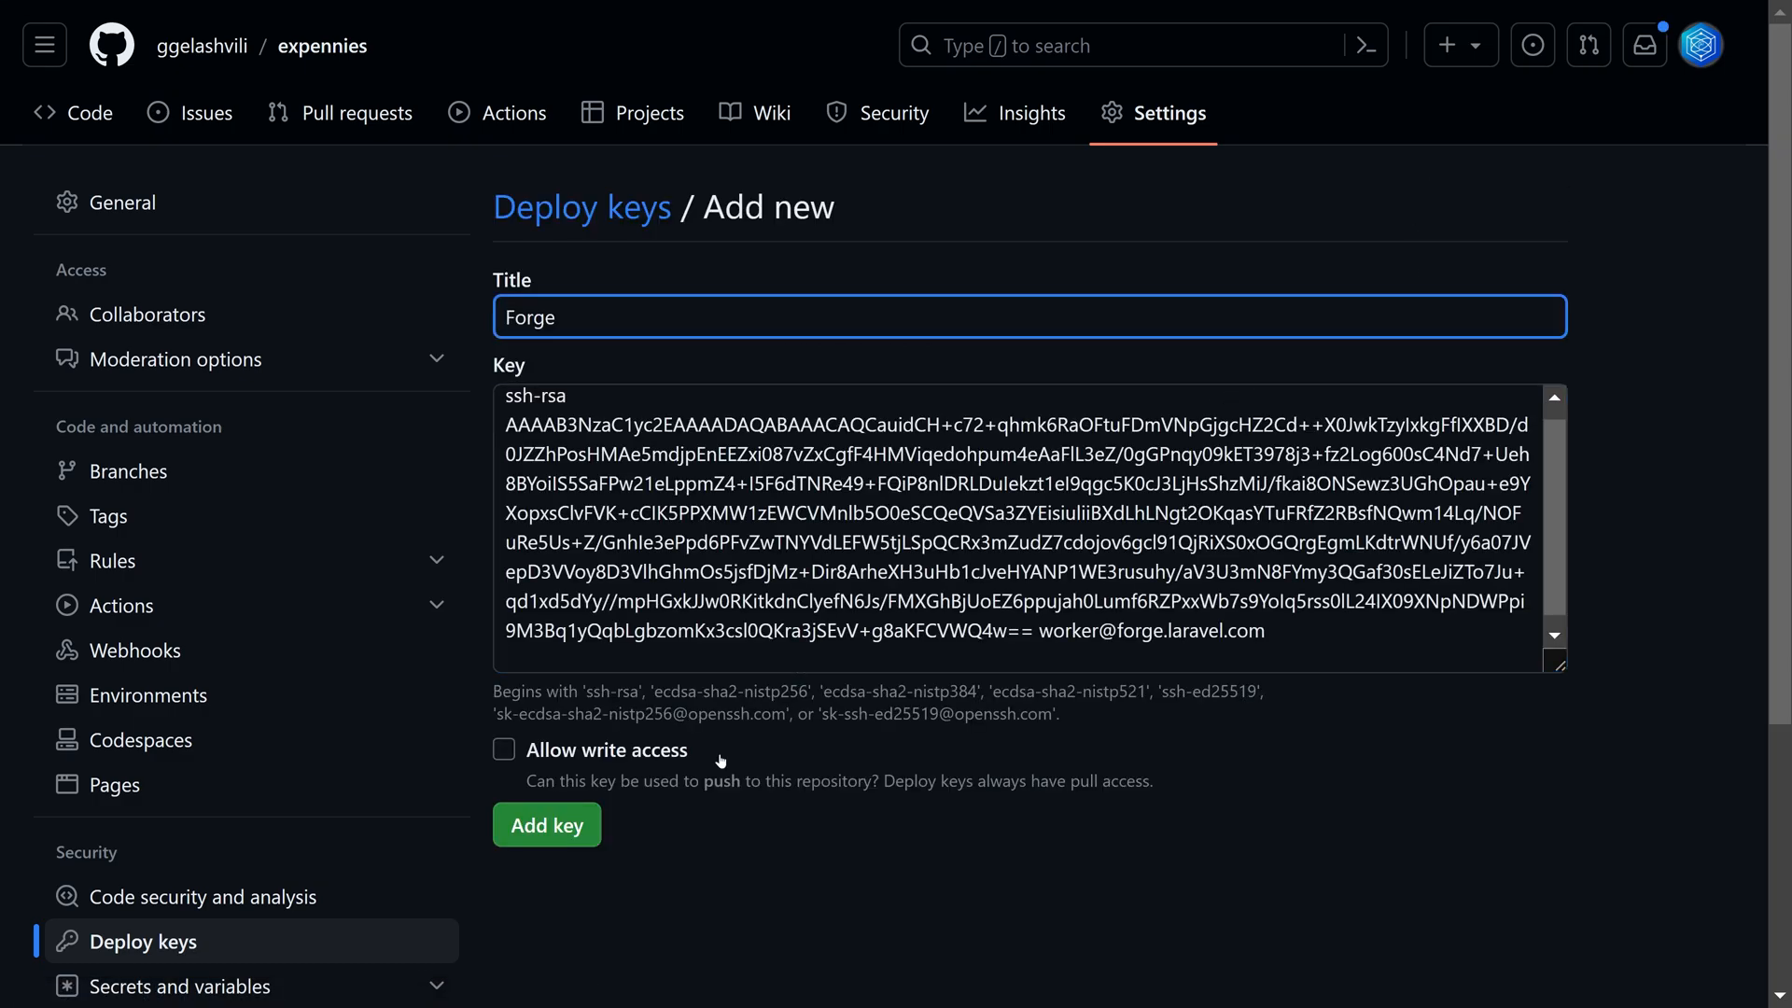
pyautogui.click(548, 828)
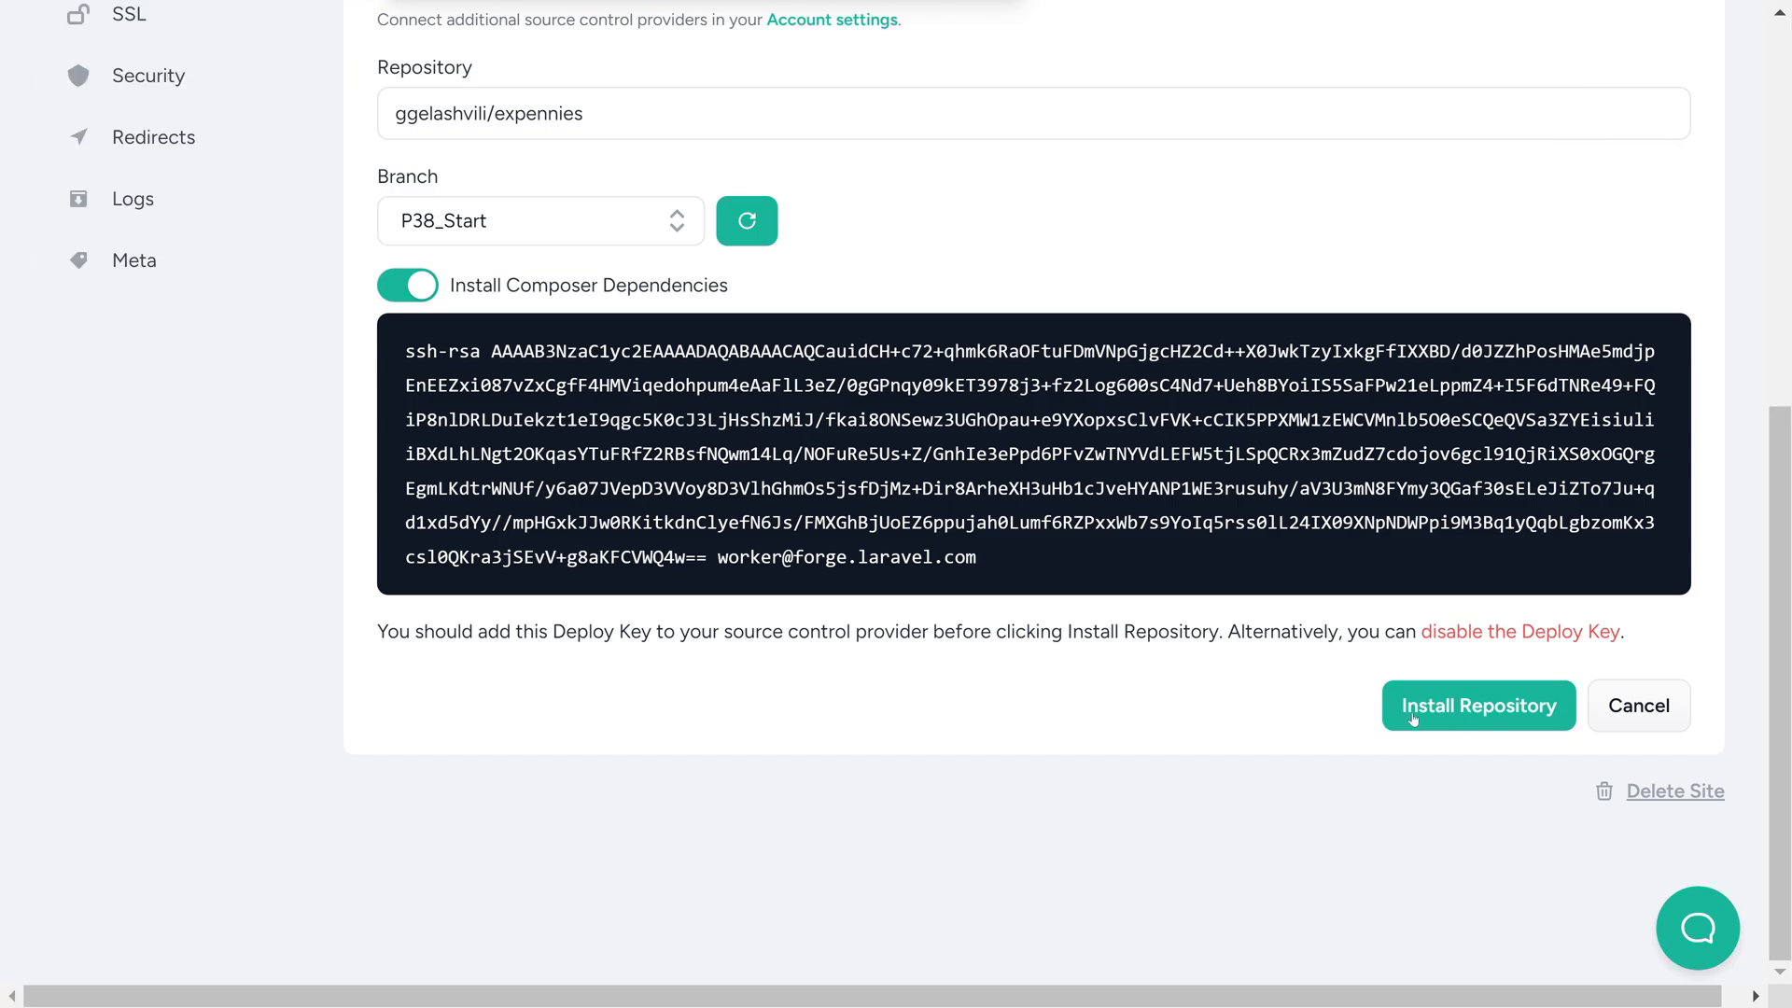
# Back in Laravel Forge, install the repository on the default site and enable Quick Deploy
pyautogui.click(1457, 707)
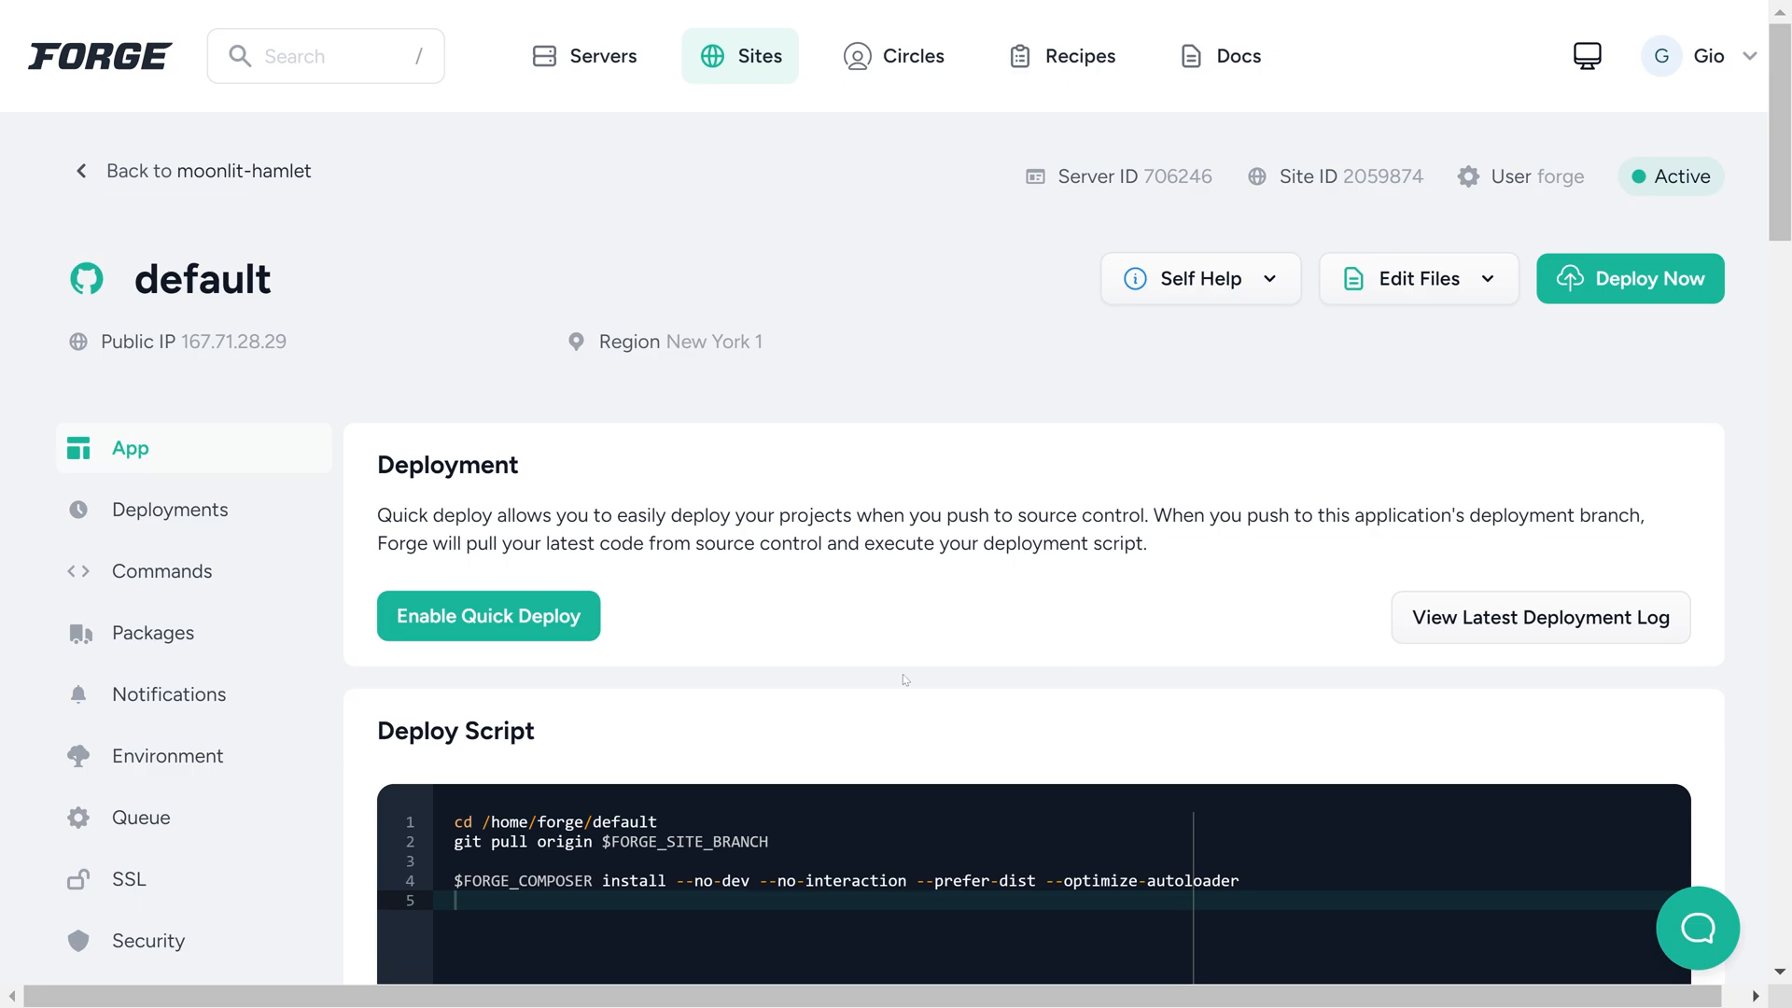
pyautogui.click(507, 620)
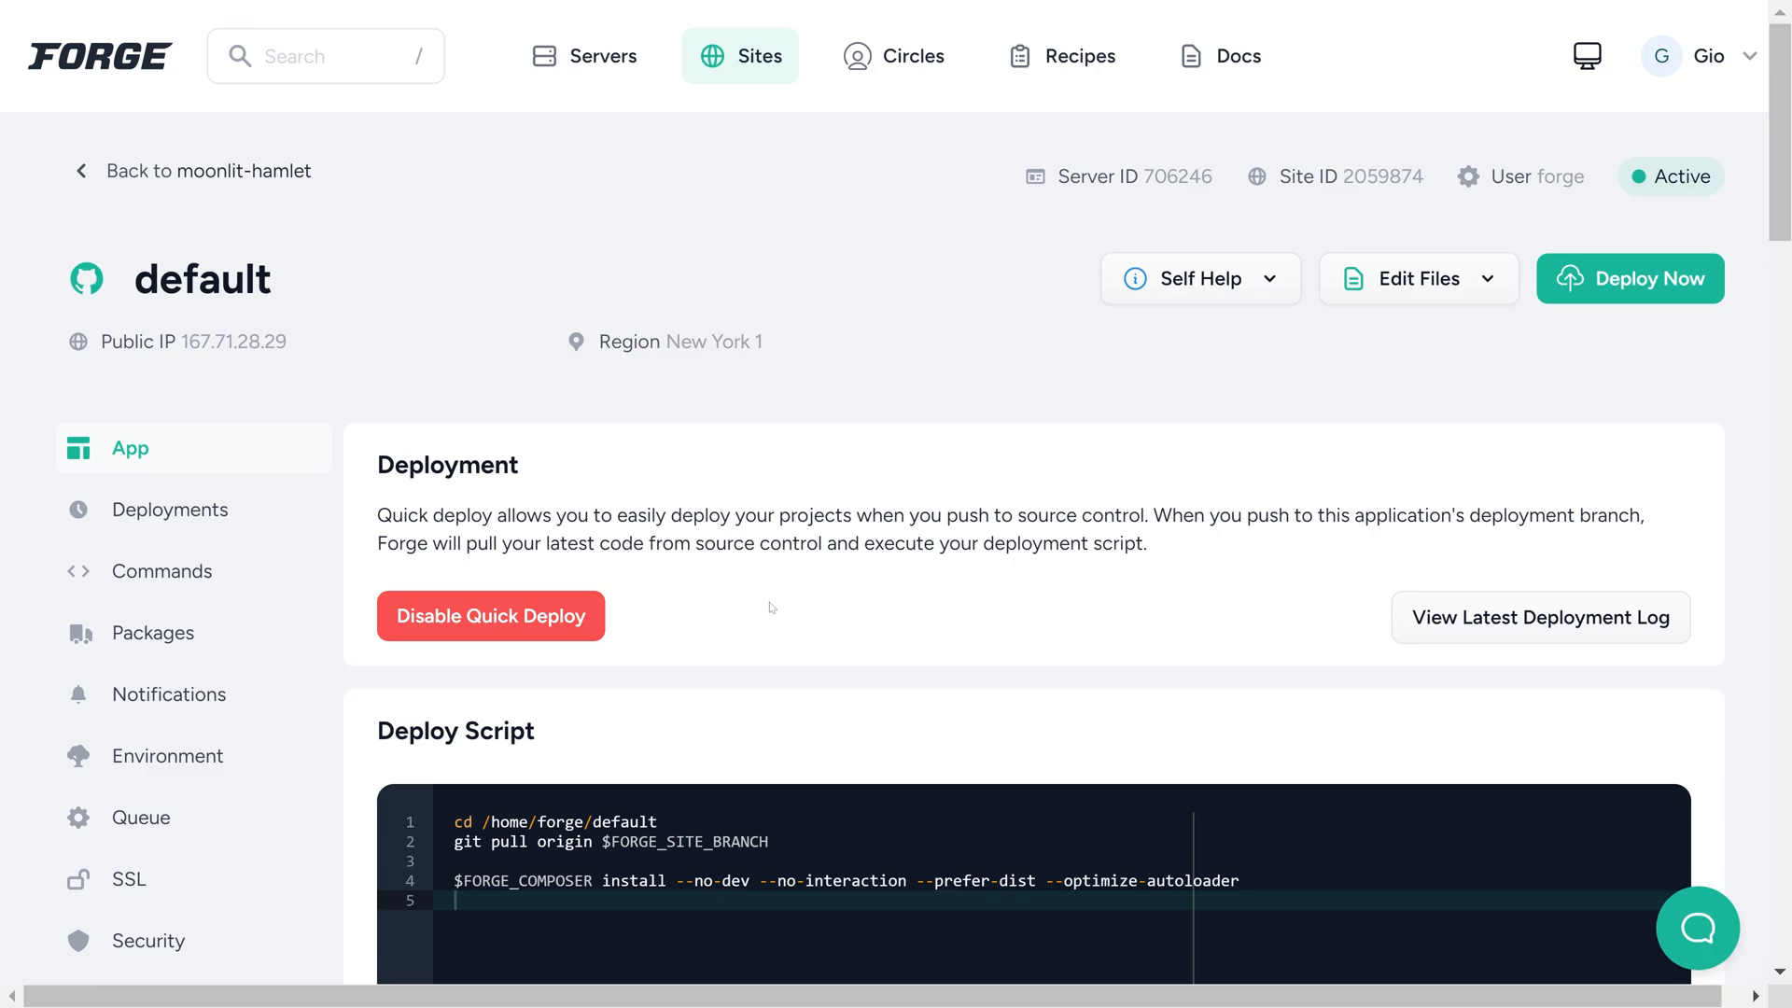
# Examine the deploy script's git pull and Composer install commands
pyautogui.scroll(-5, 772, 607)
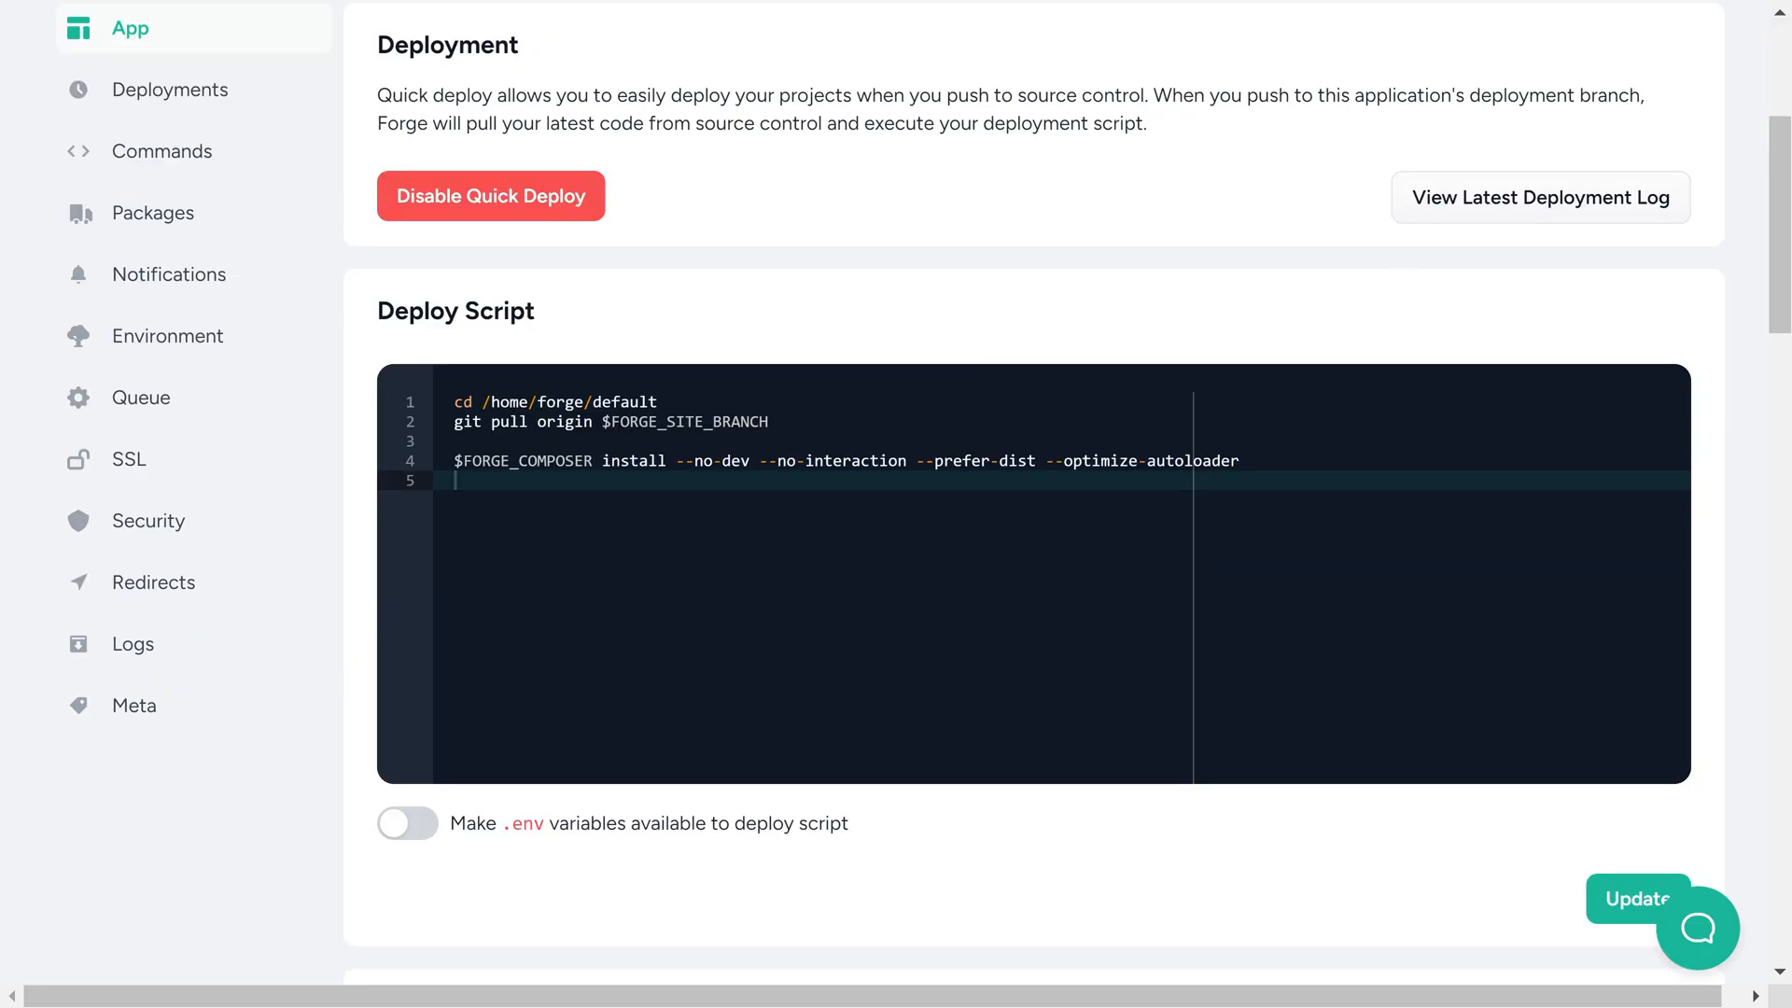
pyautogui.moveTo(455, 422); pyautogui.dragTo(770, 422)
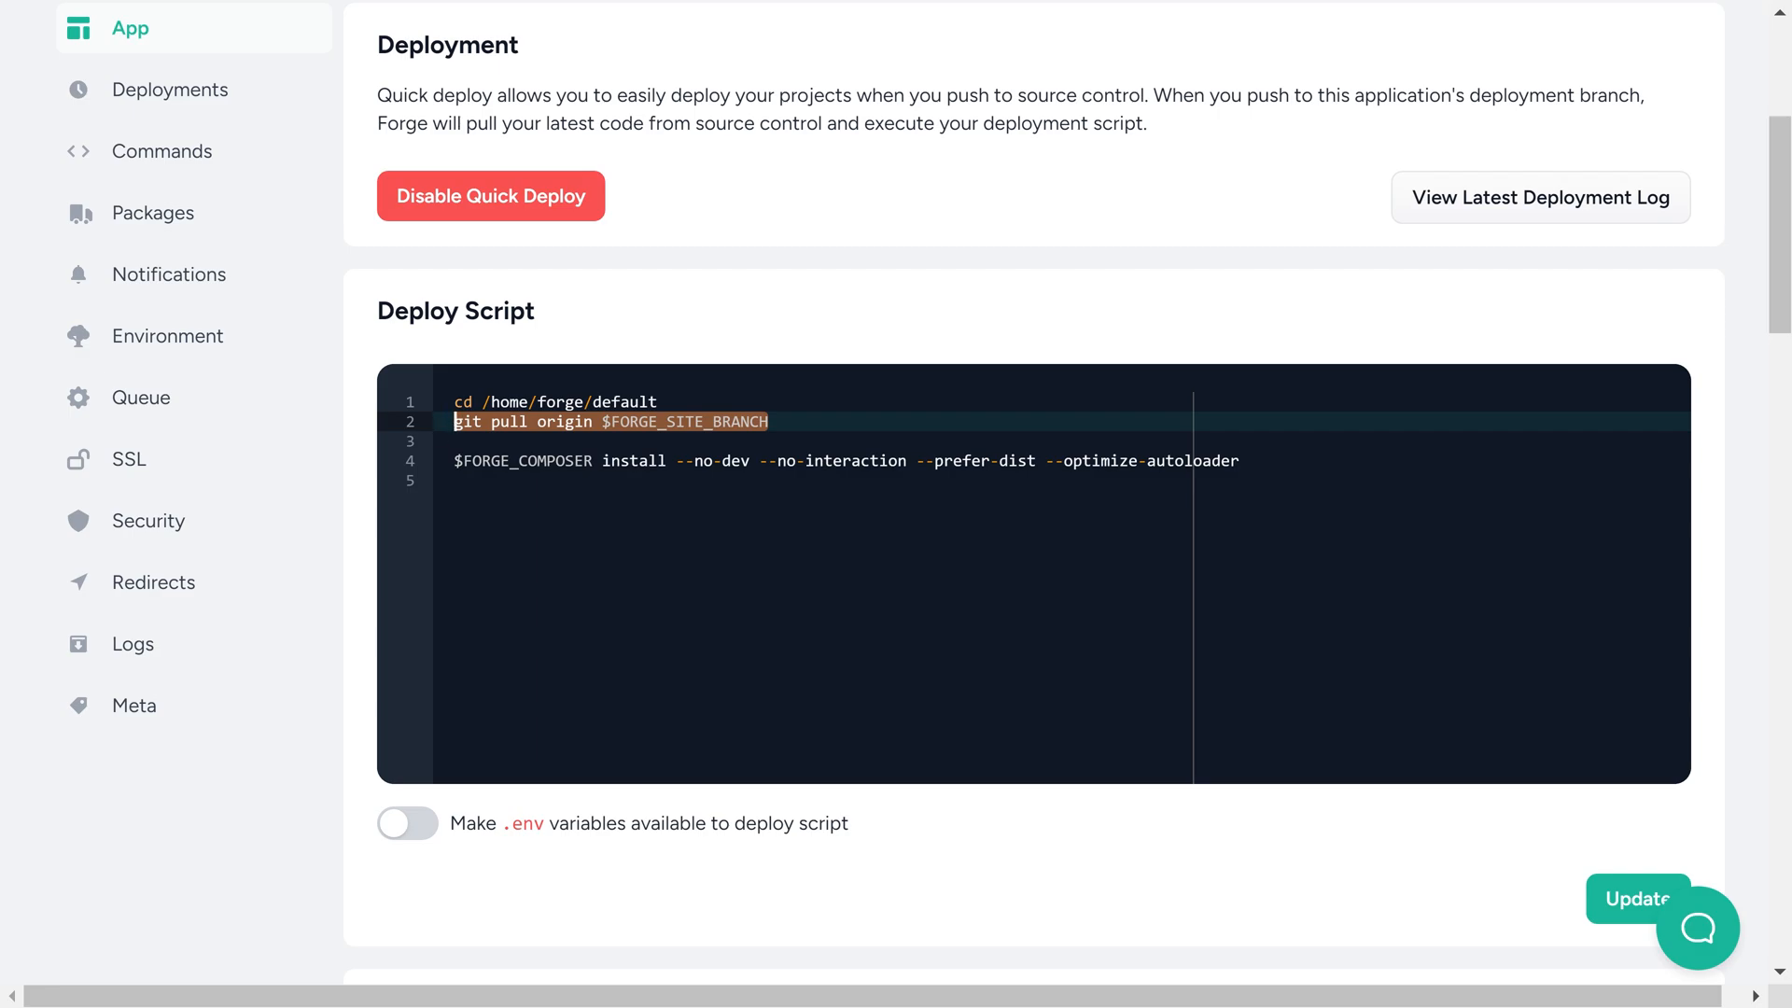
pyautogui.moveTo(455, 462); pyautogui.dragTo(1241, 462)
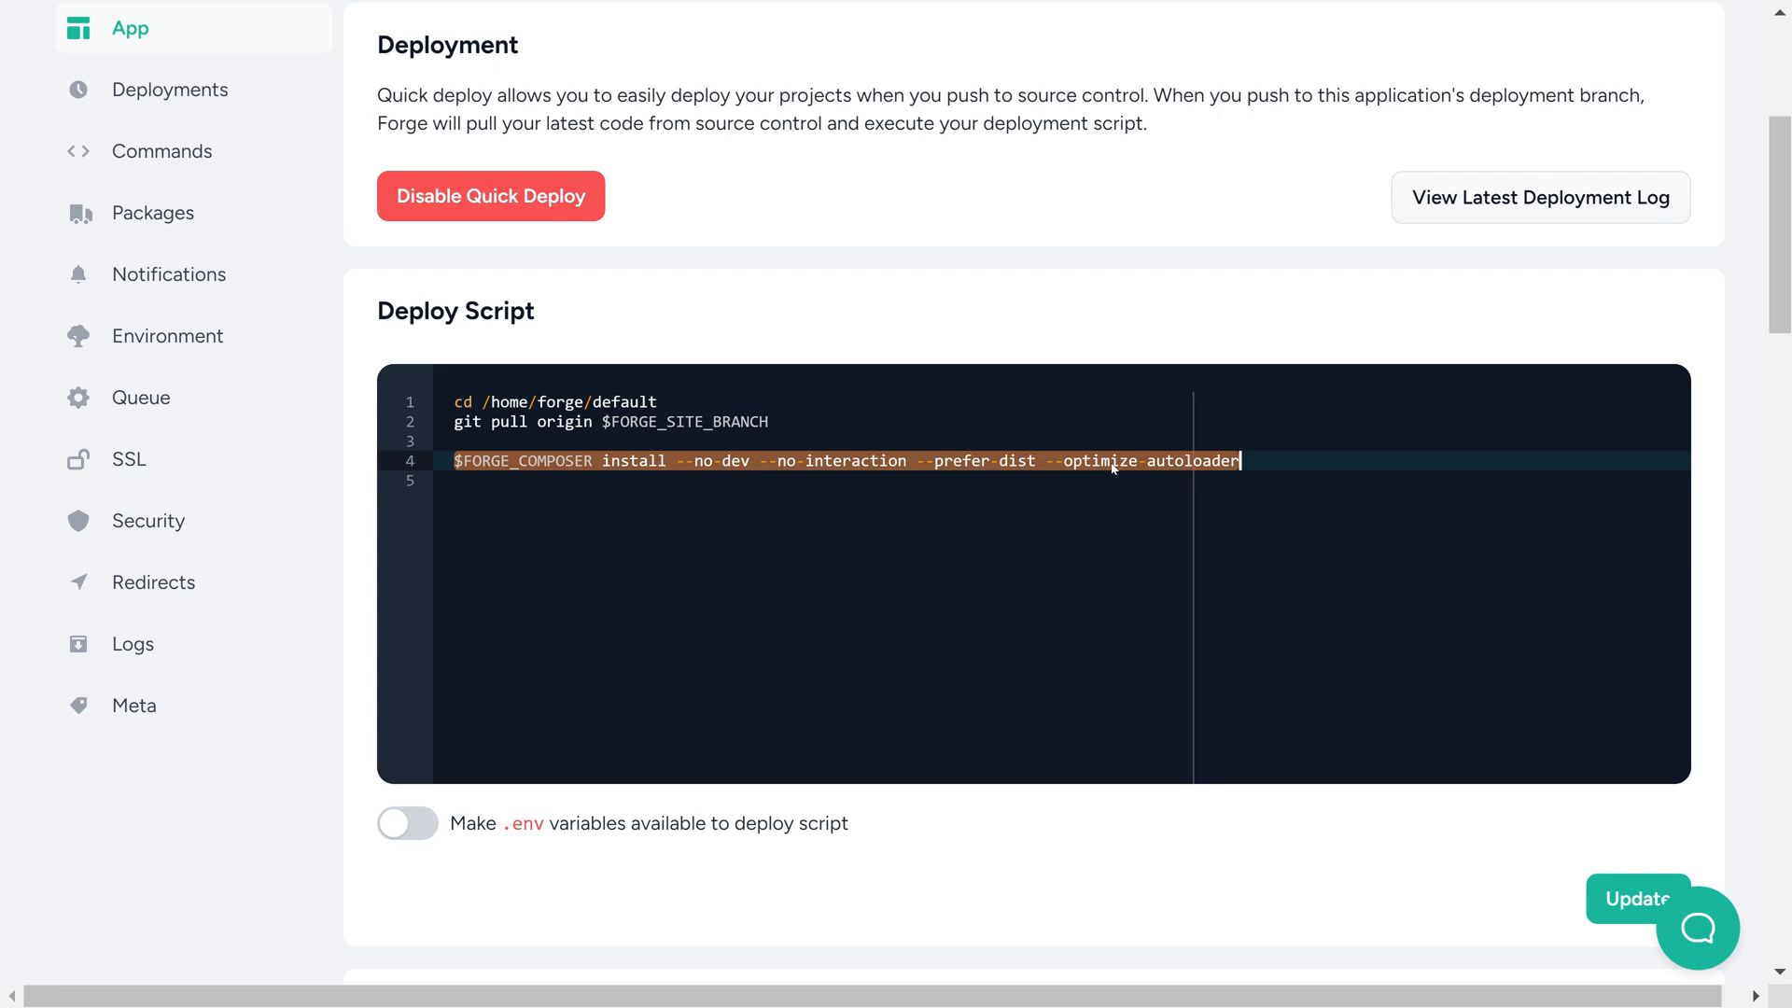
pyautogui.hotkey('ctrl', 'x')
pyautogui.hotkey('ctrl', 'v')
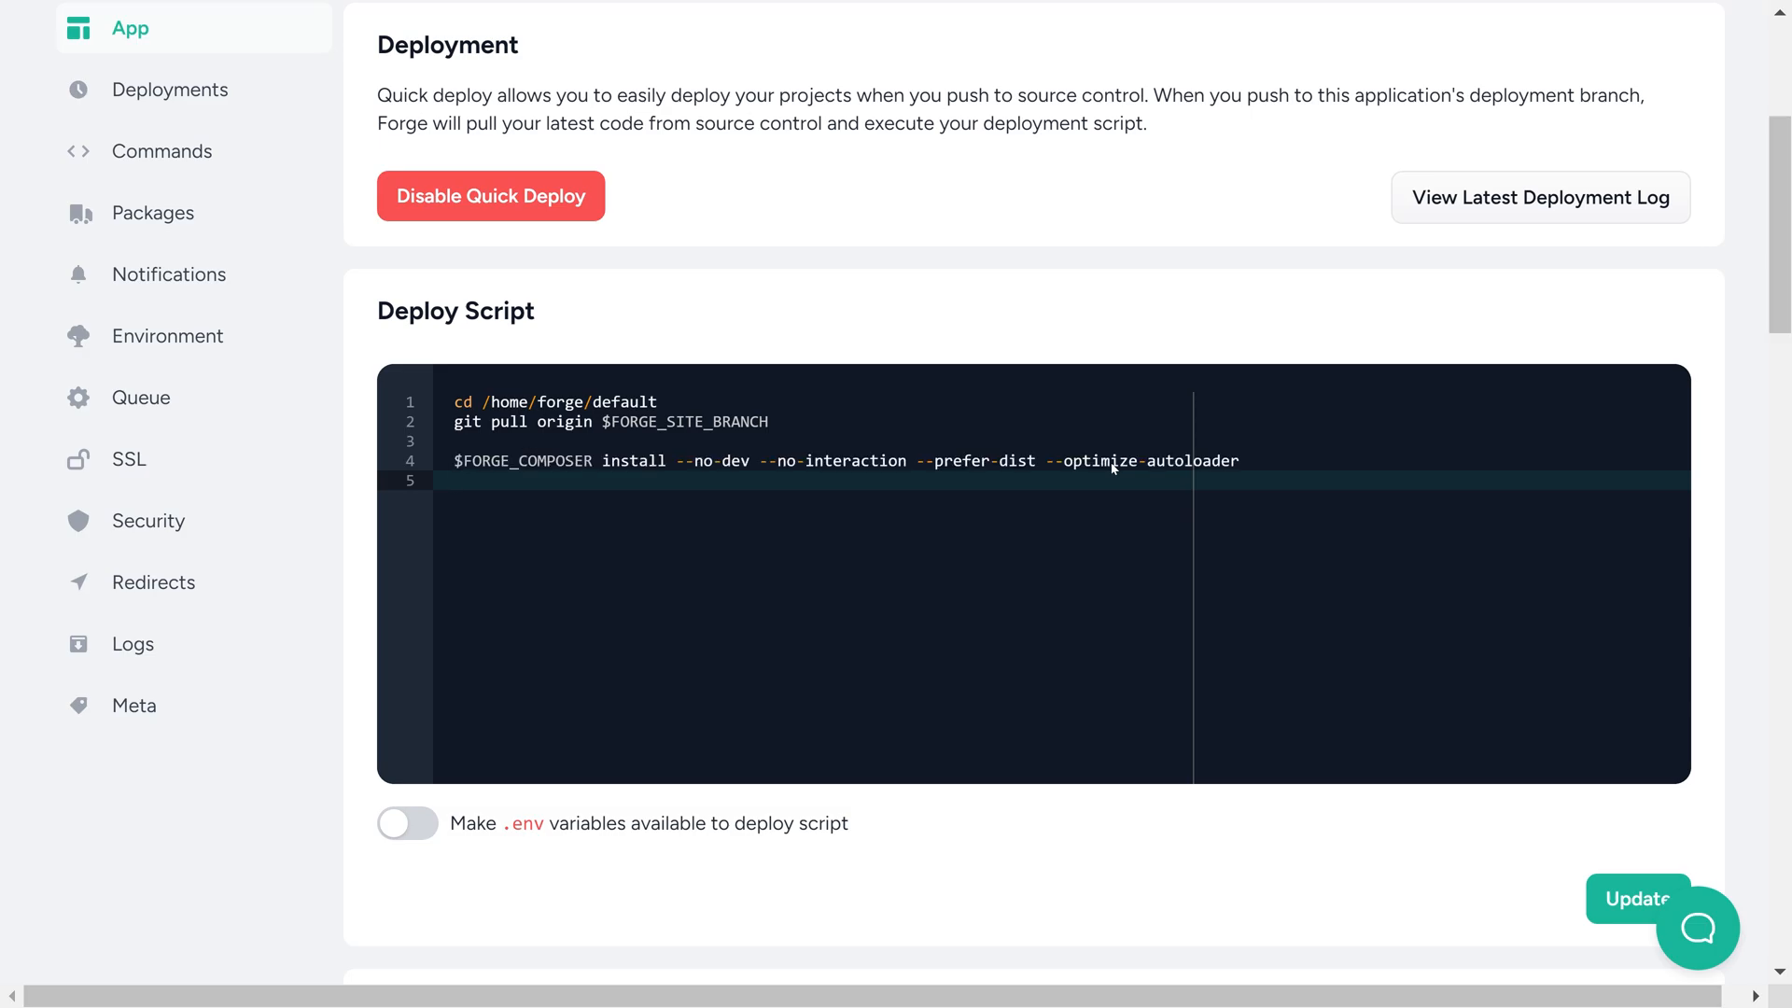
# Add "$FORGE_PHP expennies migrate --no-interaction" to the deploy script after the Composer install command
pyautogui.write('$php')
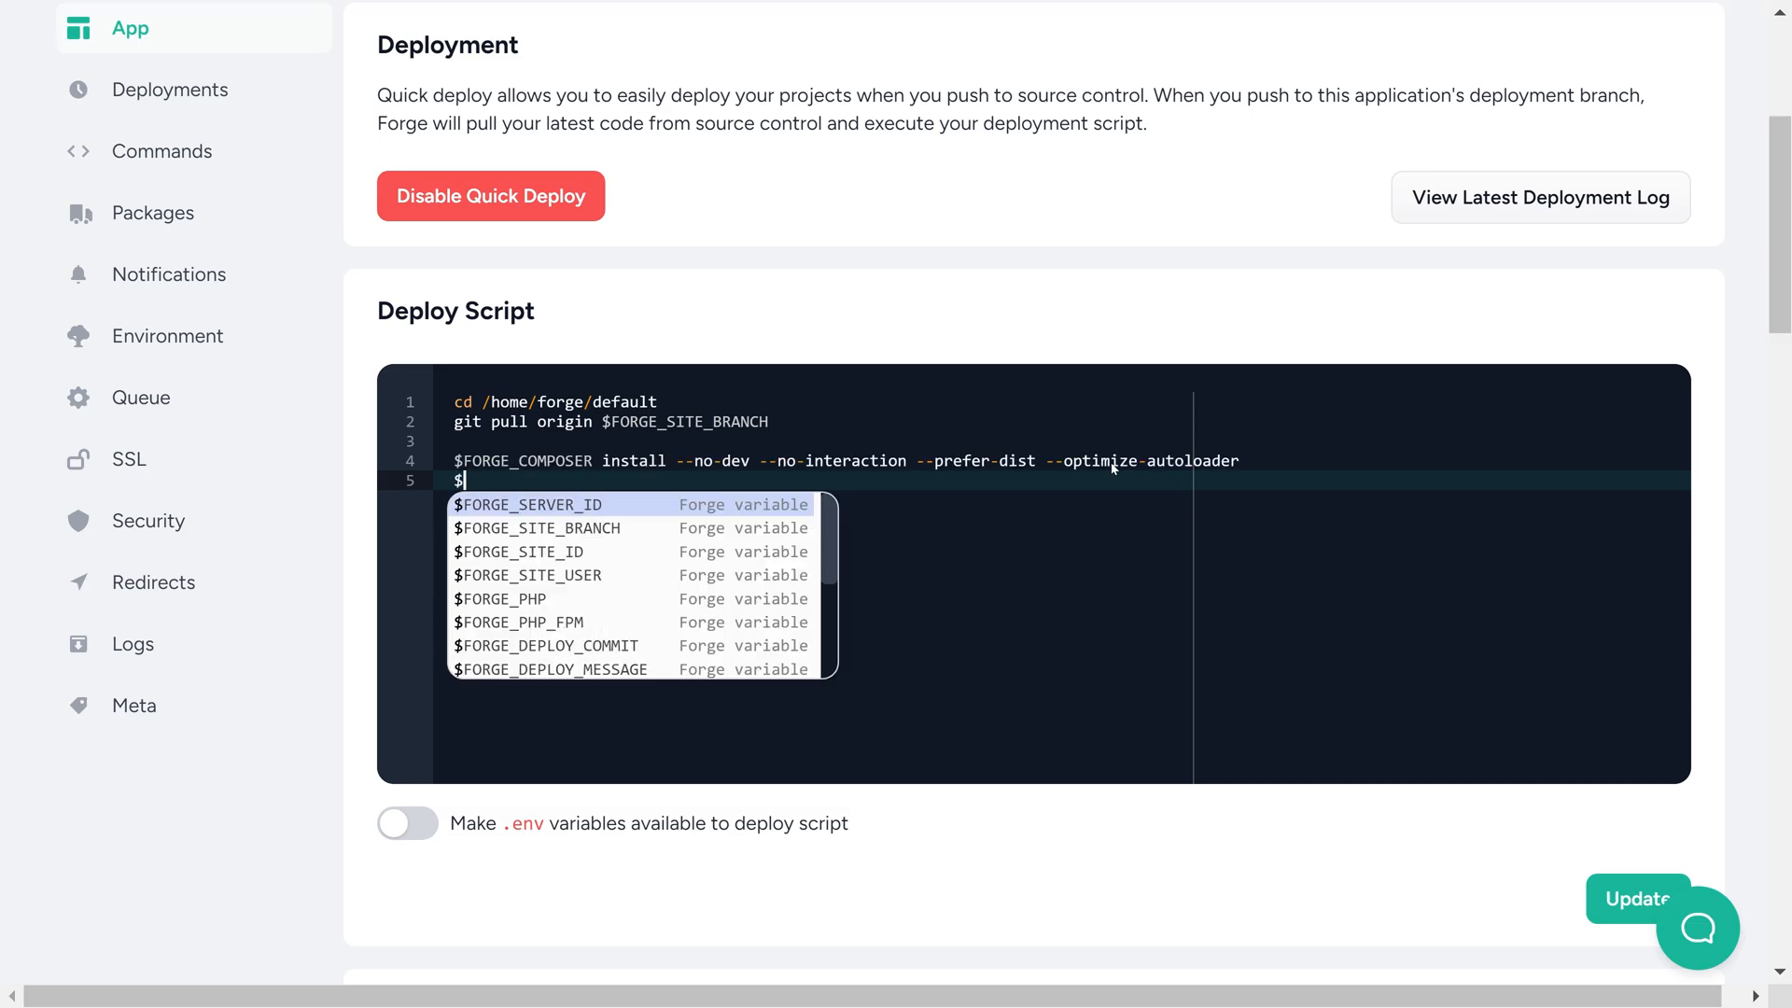
pyautogui.press('Return')
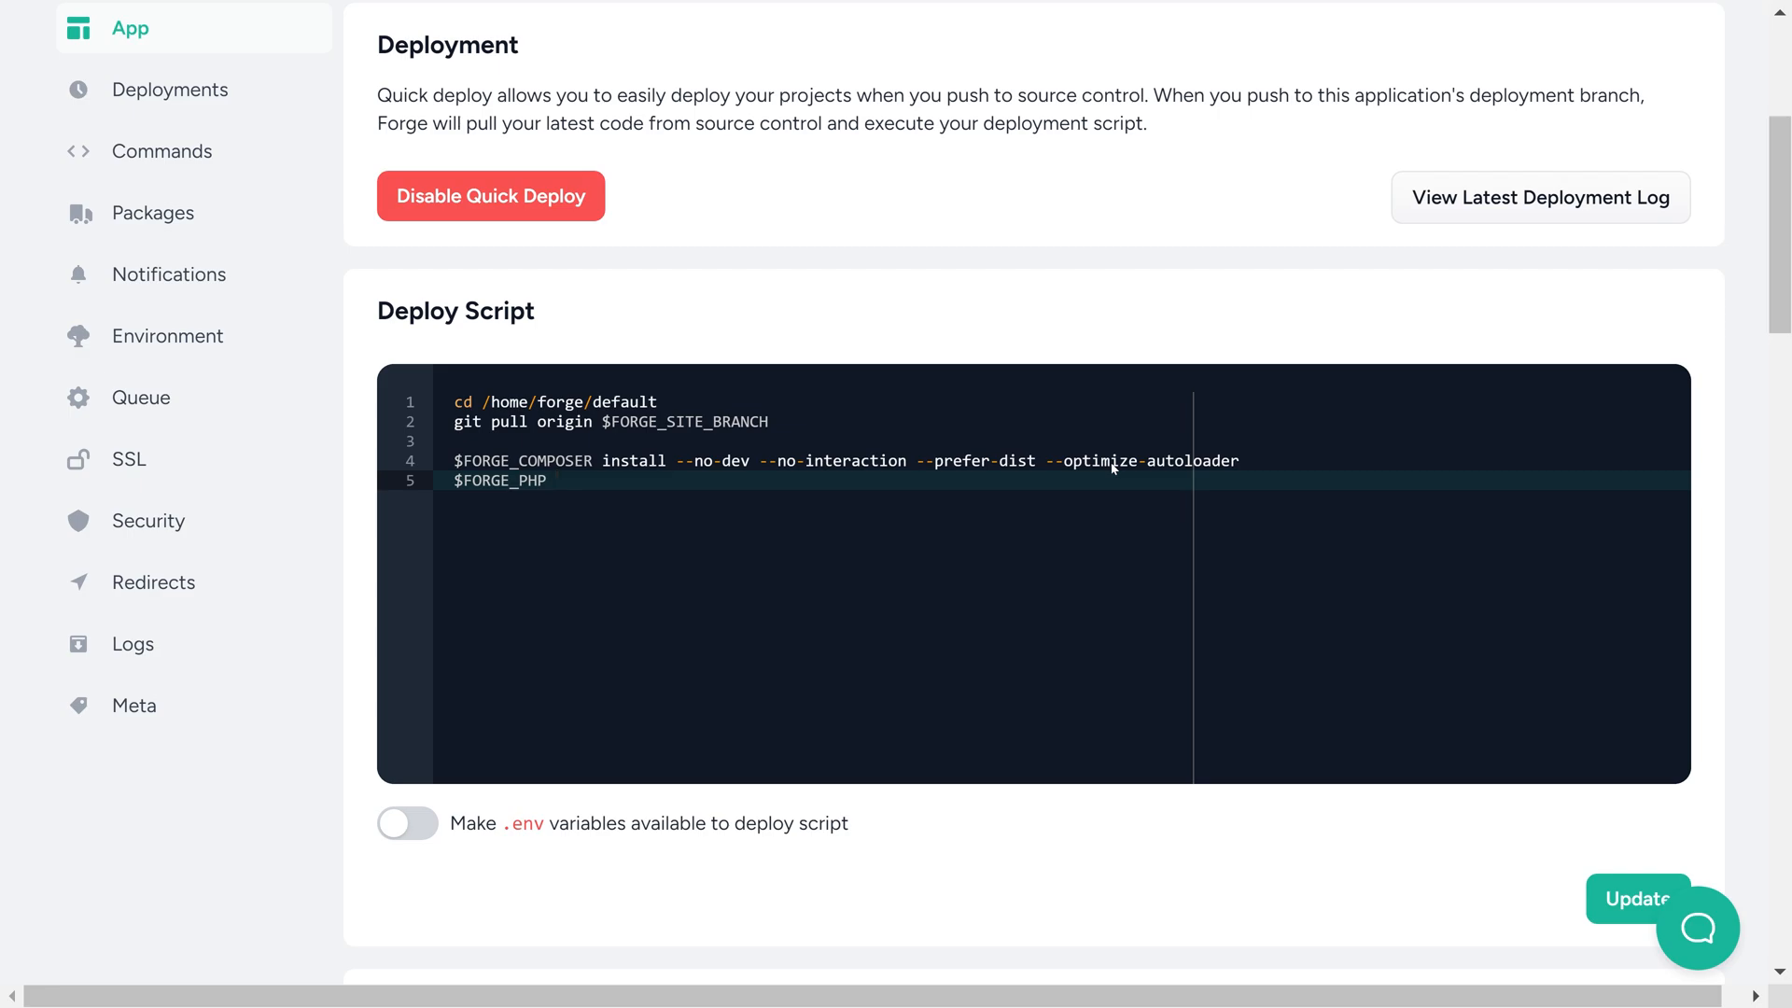
pyautogui.write('expennies migrate --no-in')
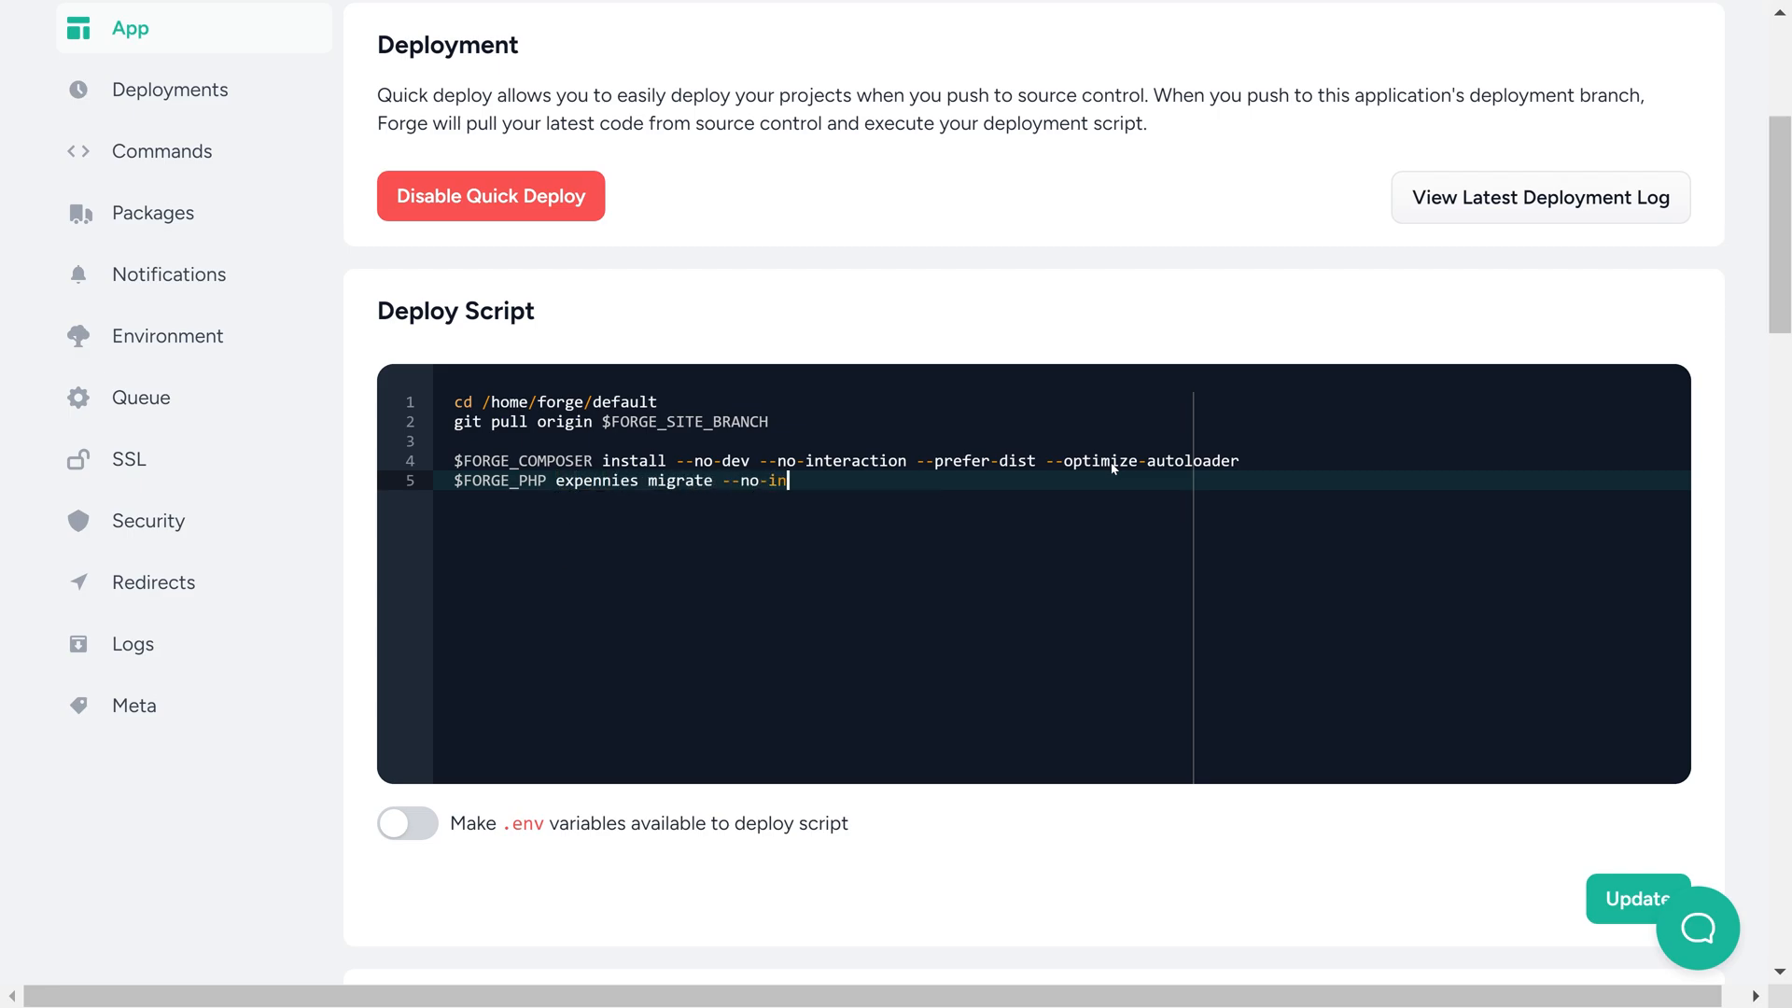
pyautogui.write('teraction')
pyautogui.press('Return')
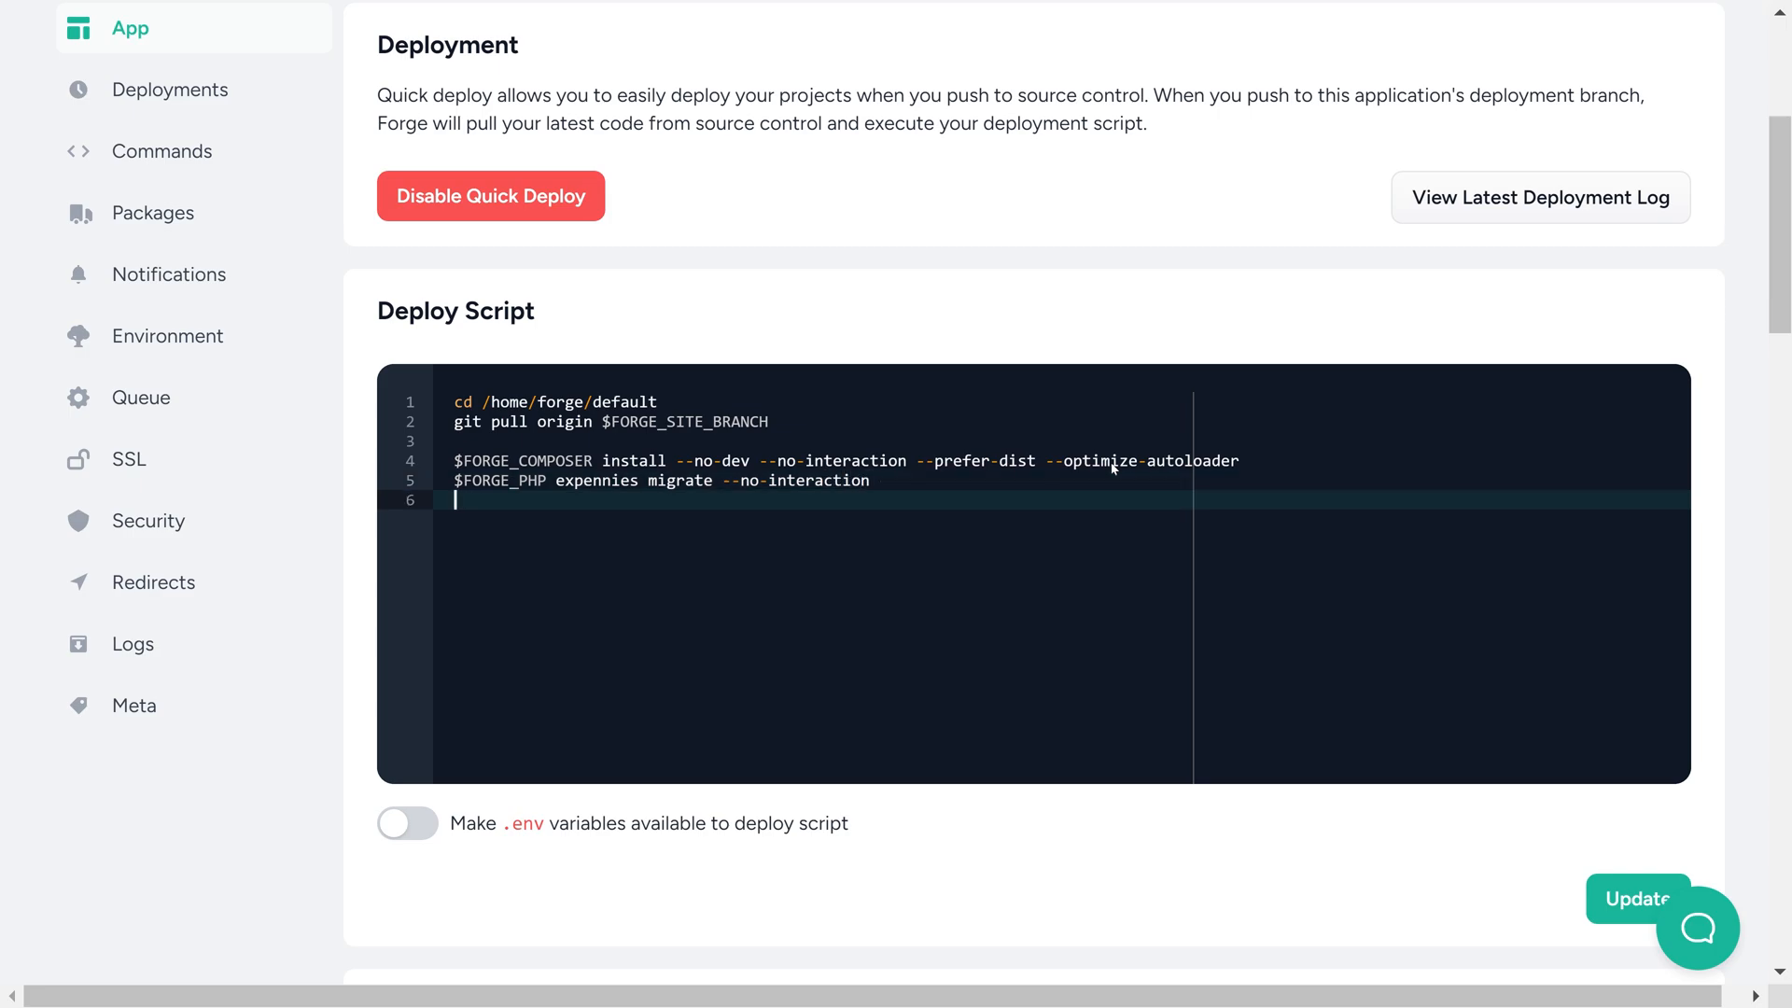
# Append "npm install" and "npm run build" to the deploy script, separated from the migrate command by a blank line
pyautogui.press('Return')
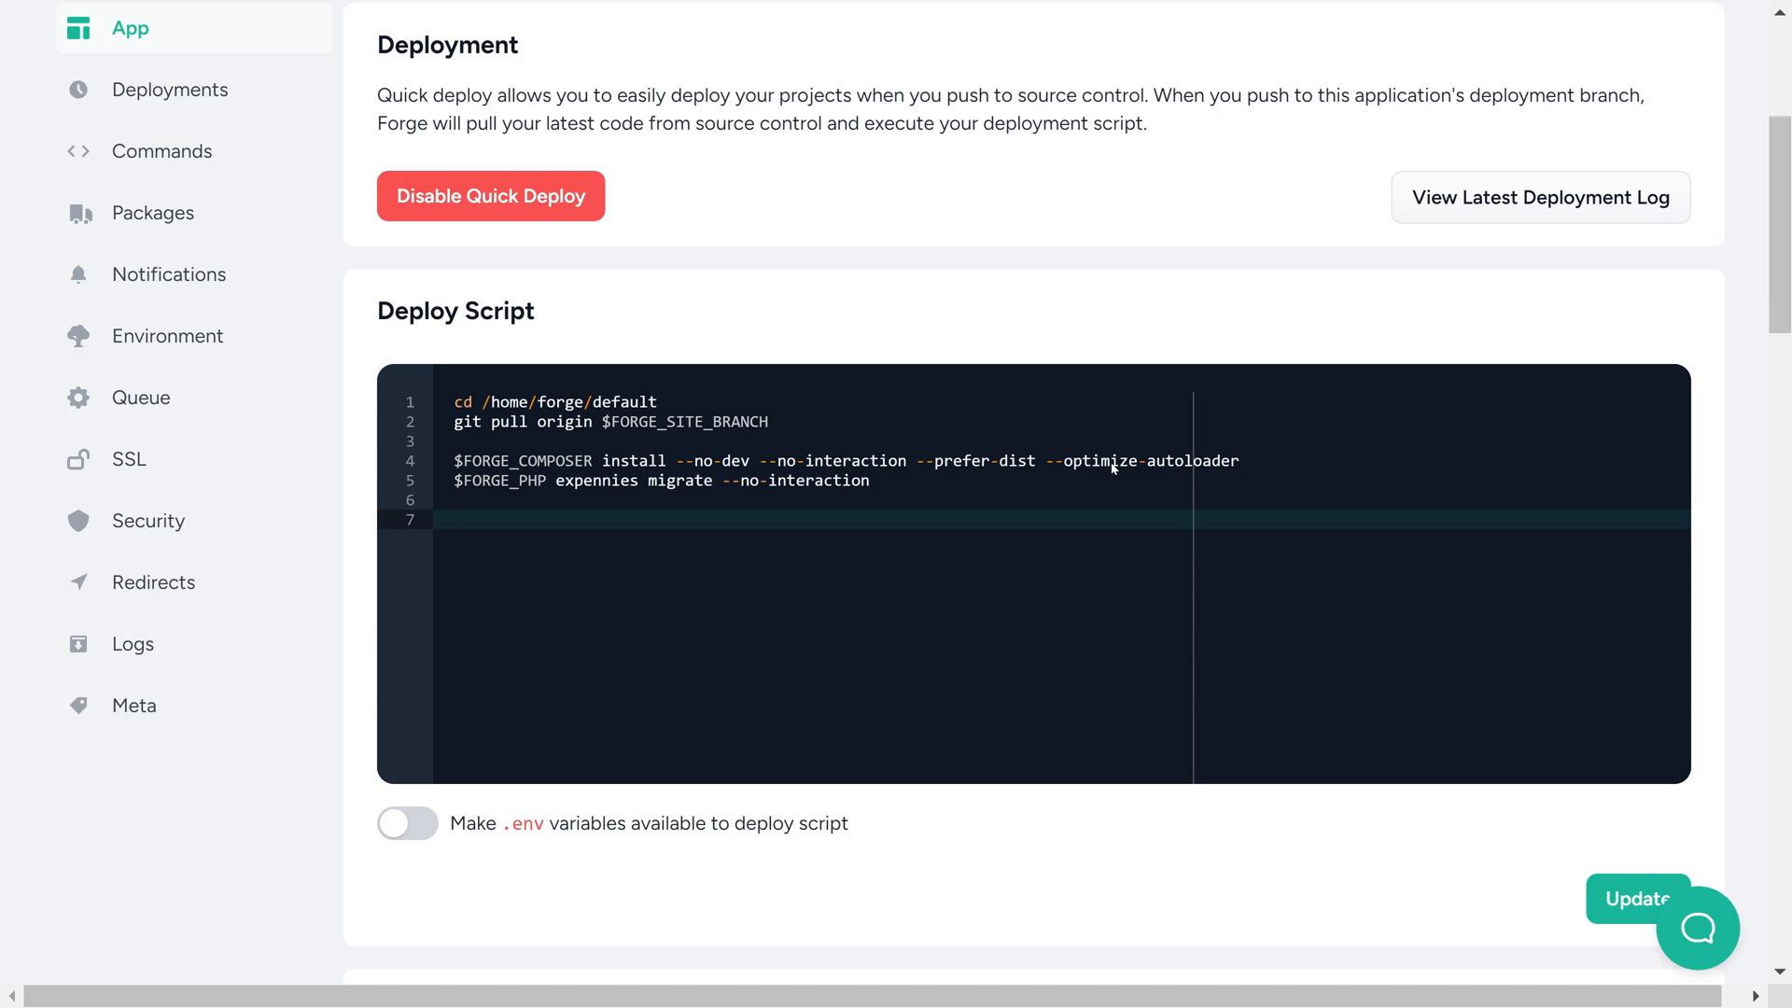
pyautogui.write('npm install')
pyautogui.press('Return')
pyautogui.write('npm run build')
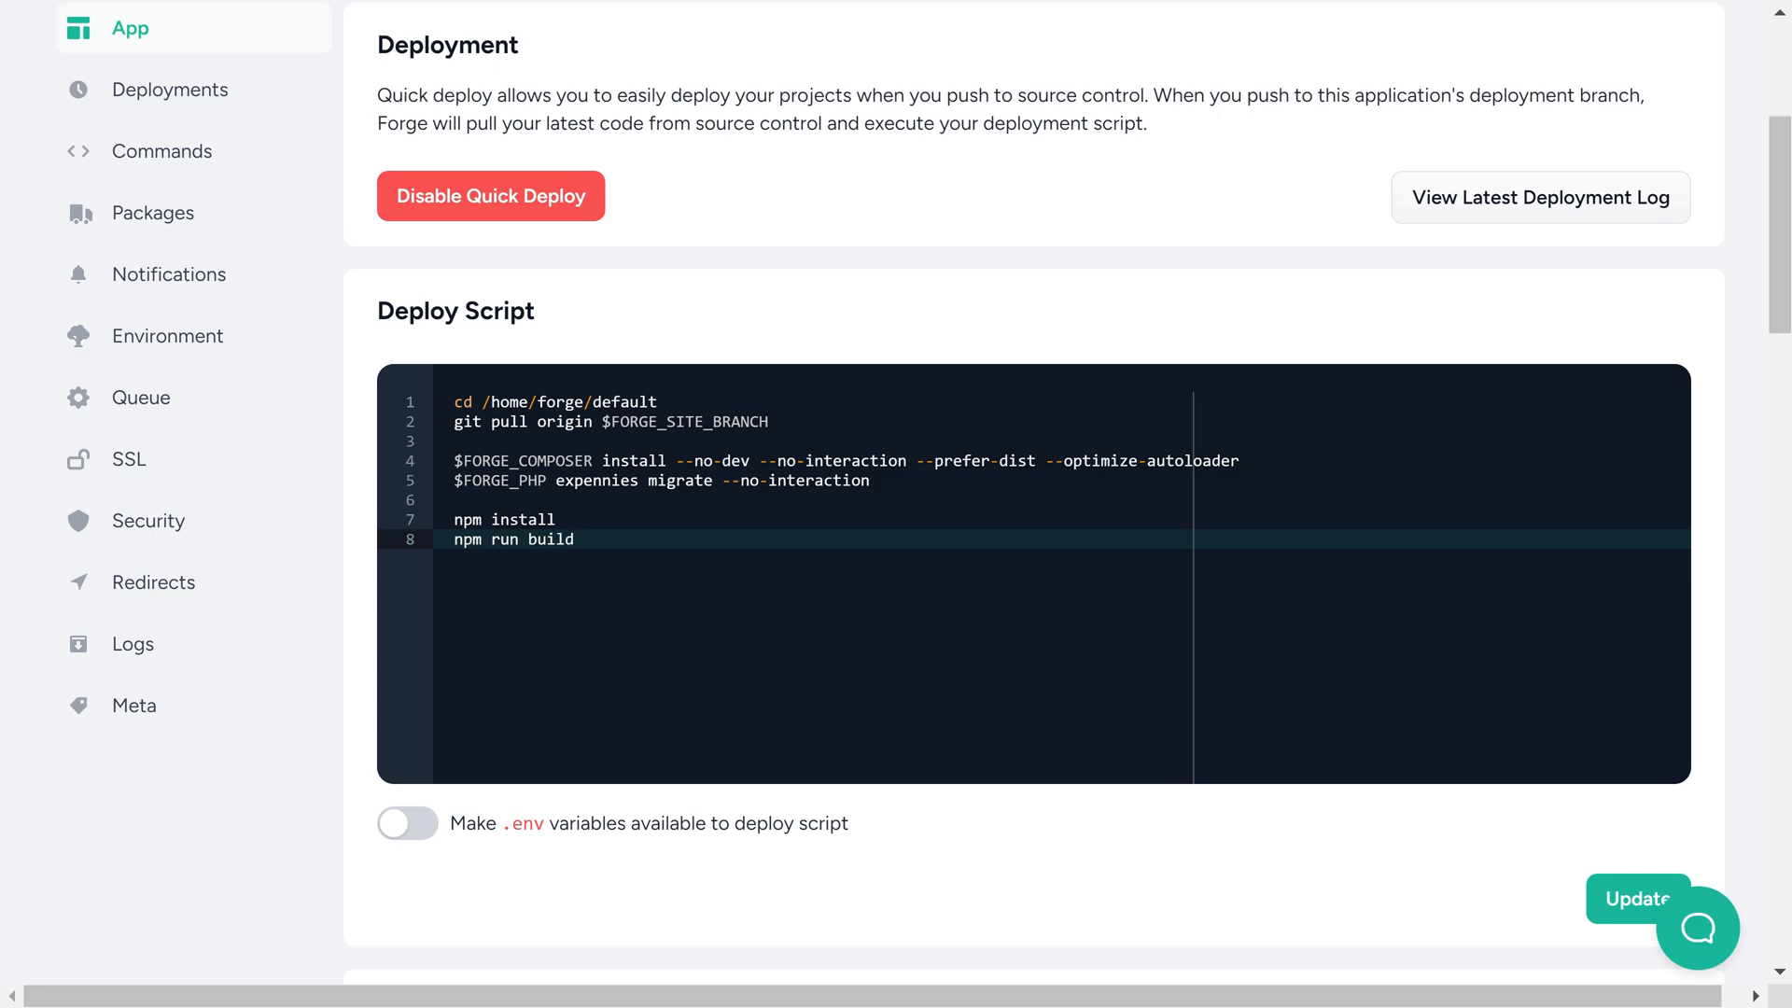
# Insert "$FORGE_PHP expennies app:generate-key" between the migrate and npm commands, and save the deploy script
pyautogui.click(872, 481)
pyautogui.press('Return')
pyautogui.press('Return')
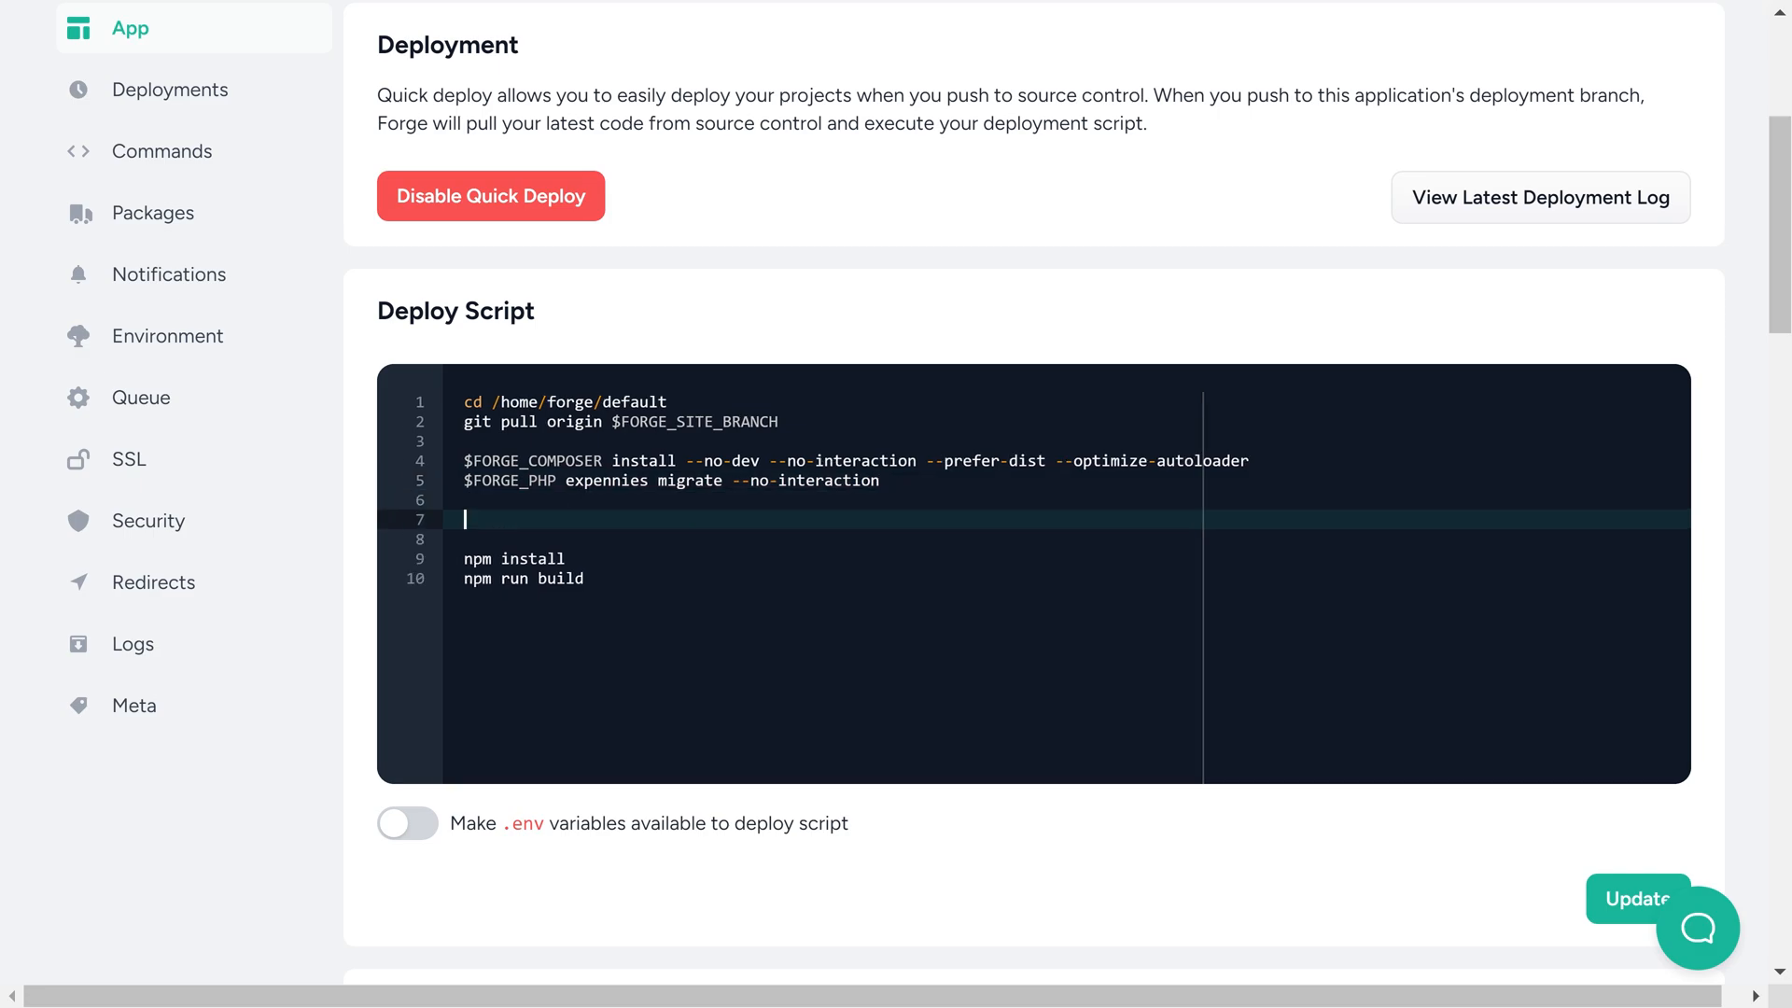
pyautogui.write('$FORGE_PHP expennies app')
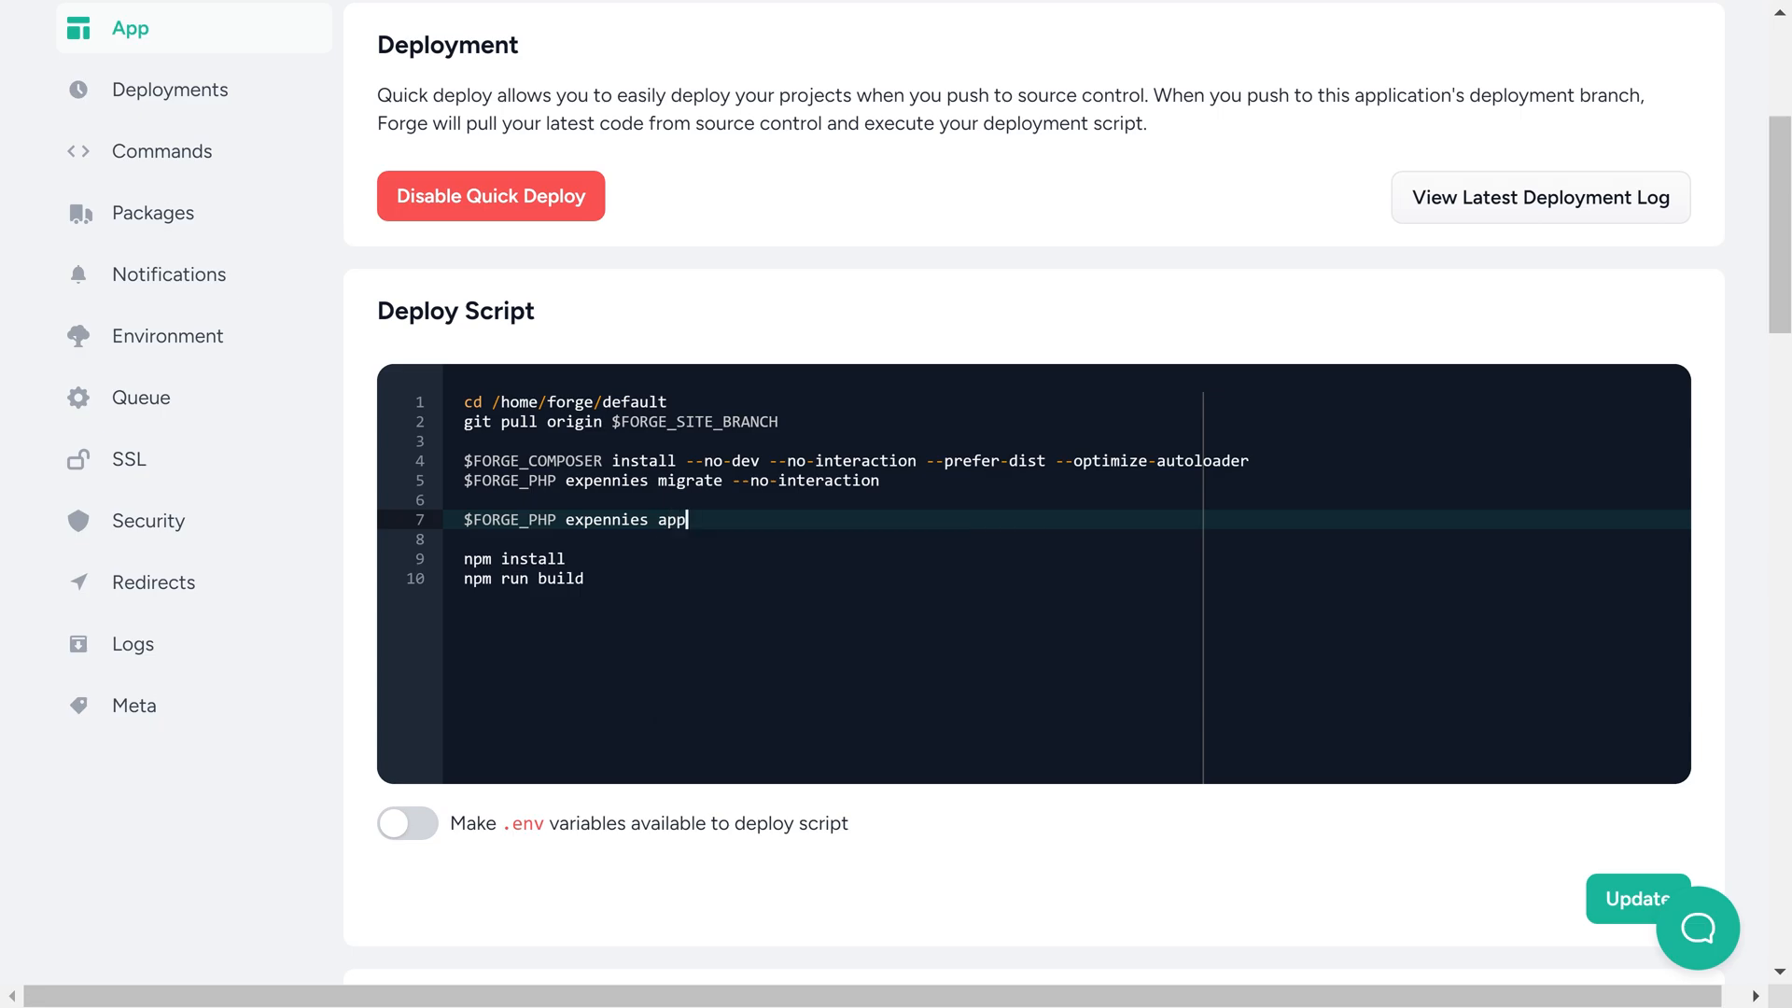
pyautogui.write(':generate-key')
pyautogui.click(1613, 896)
# Open the site's environment file and paste in the template of APP, DB, MAILER, REDIS and S3 variables
pyautogui.scroll(5, 1215, 281)
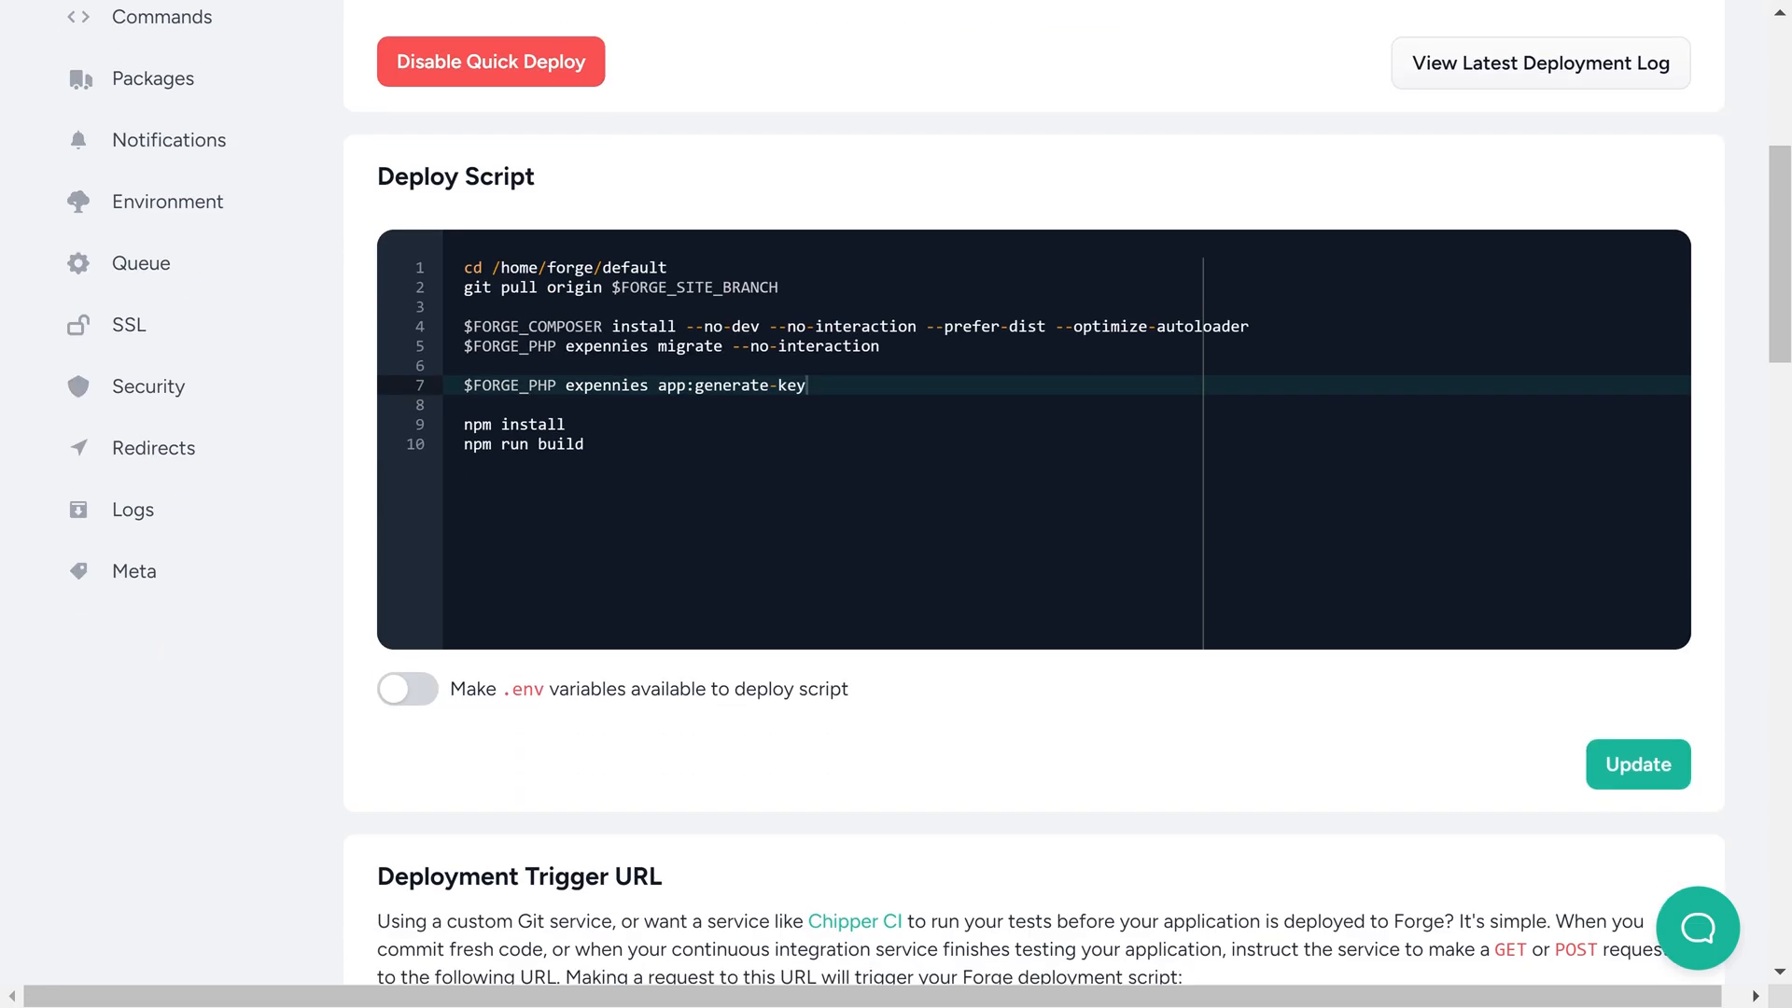
pyautogui.click(1417, 280)
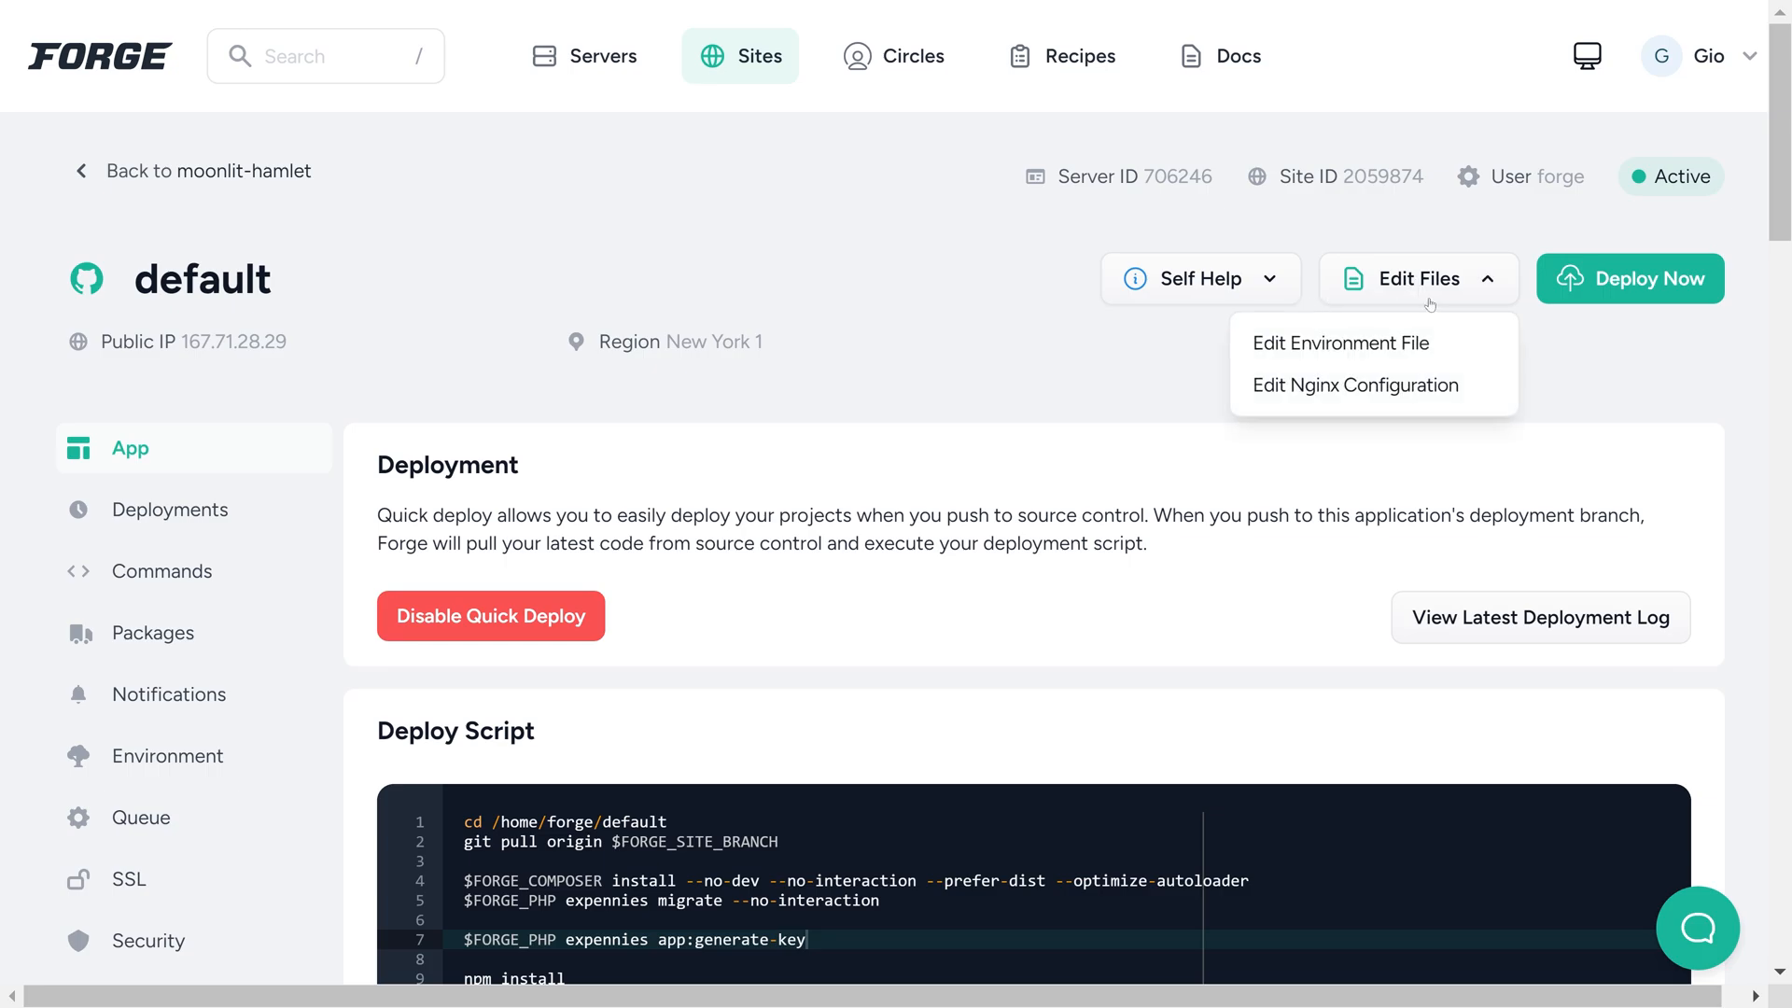
pyautogui.click(1345, 348)
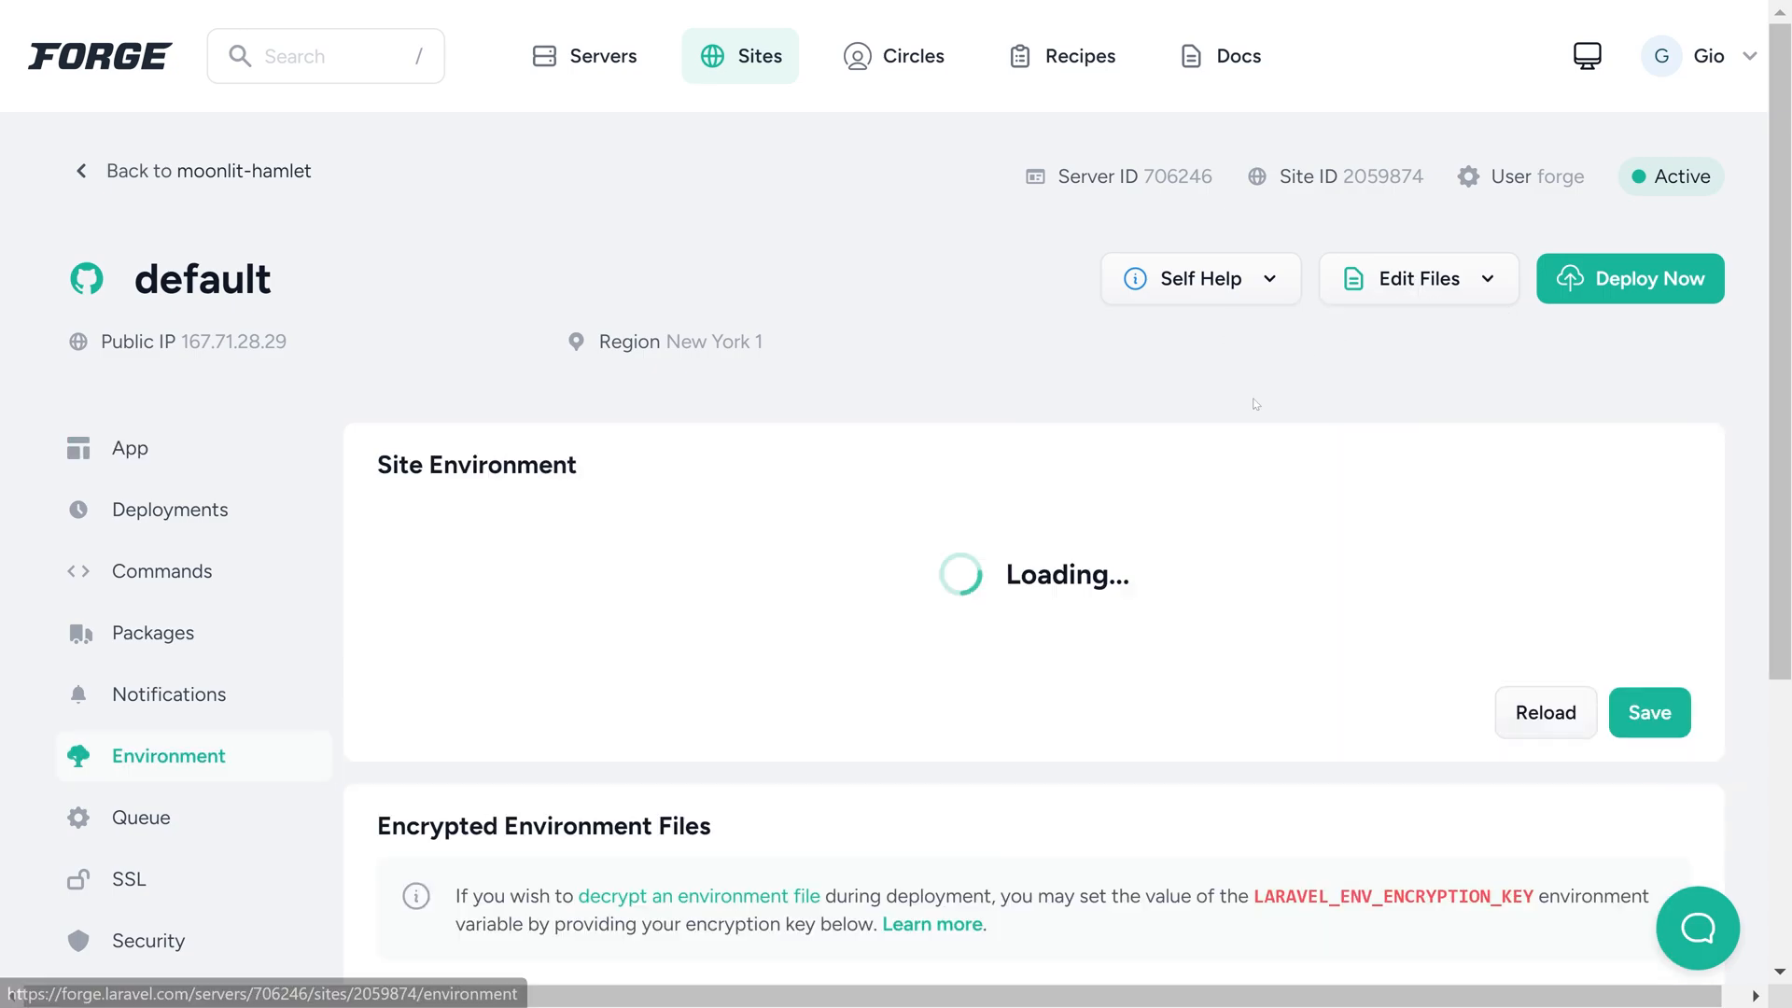
pyautogui.scroll(-3, 995, 600)
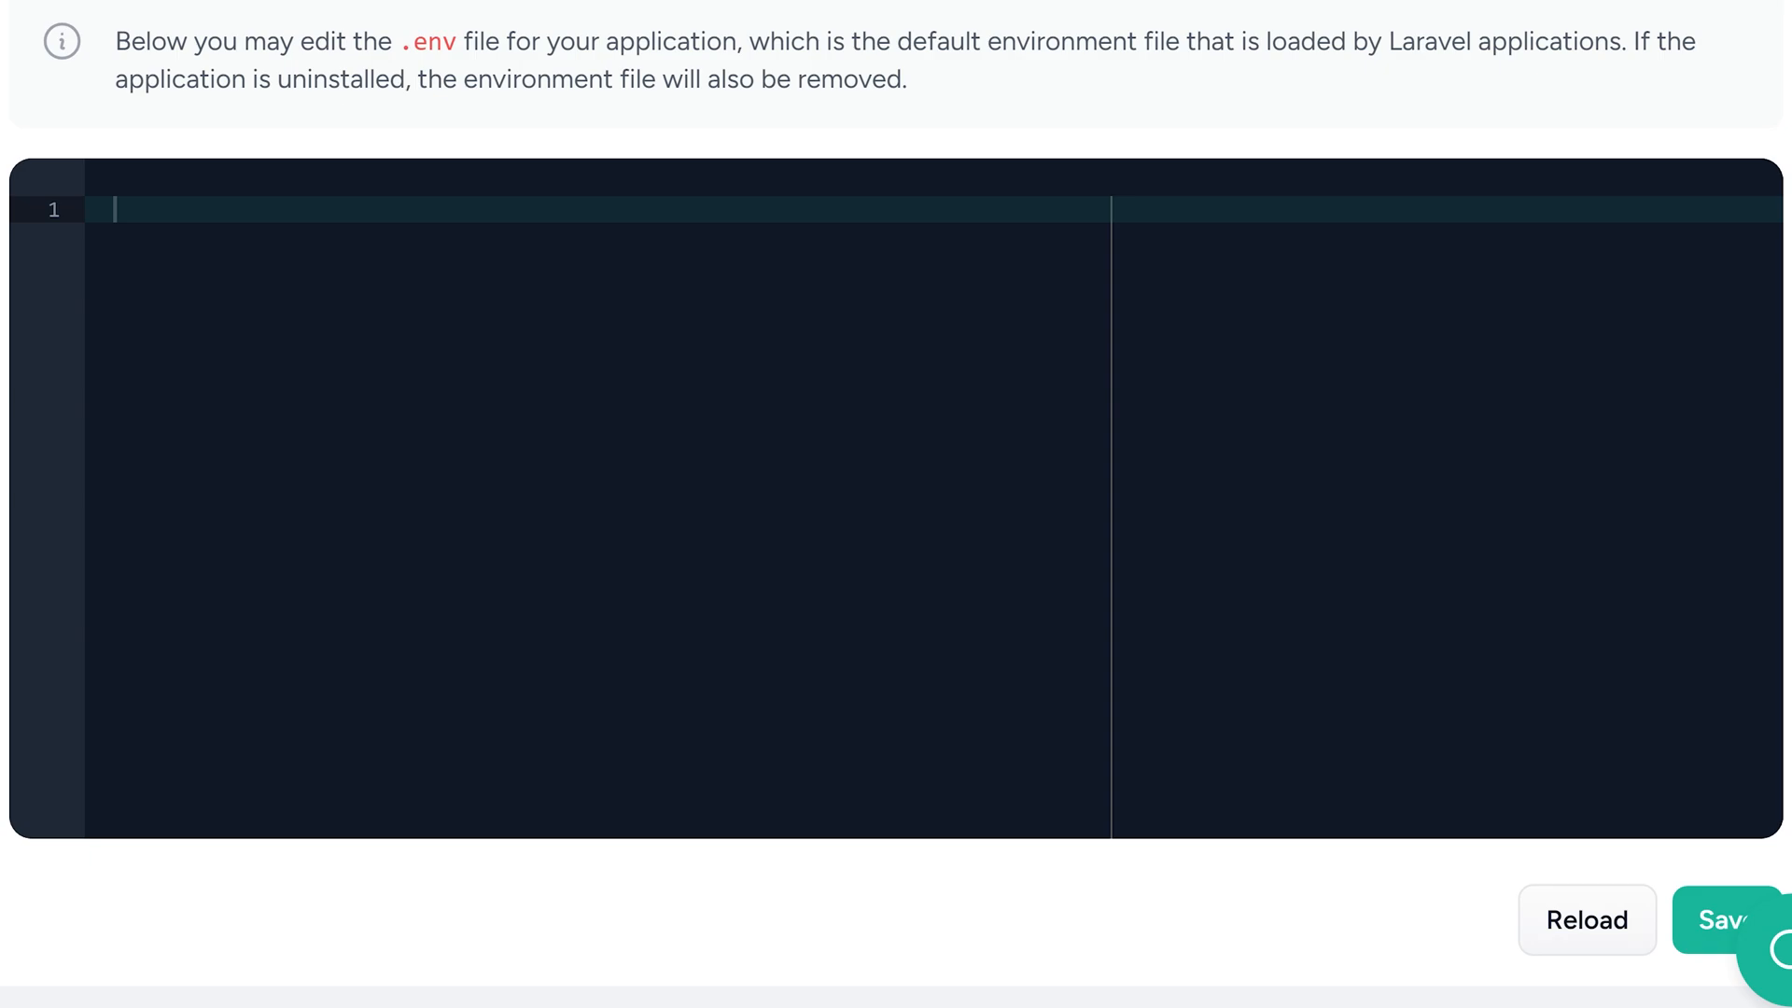
pyautogui.hotkey('ctrl', 'v')
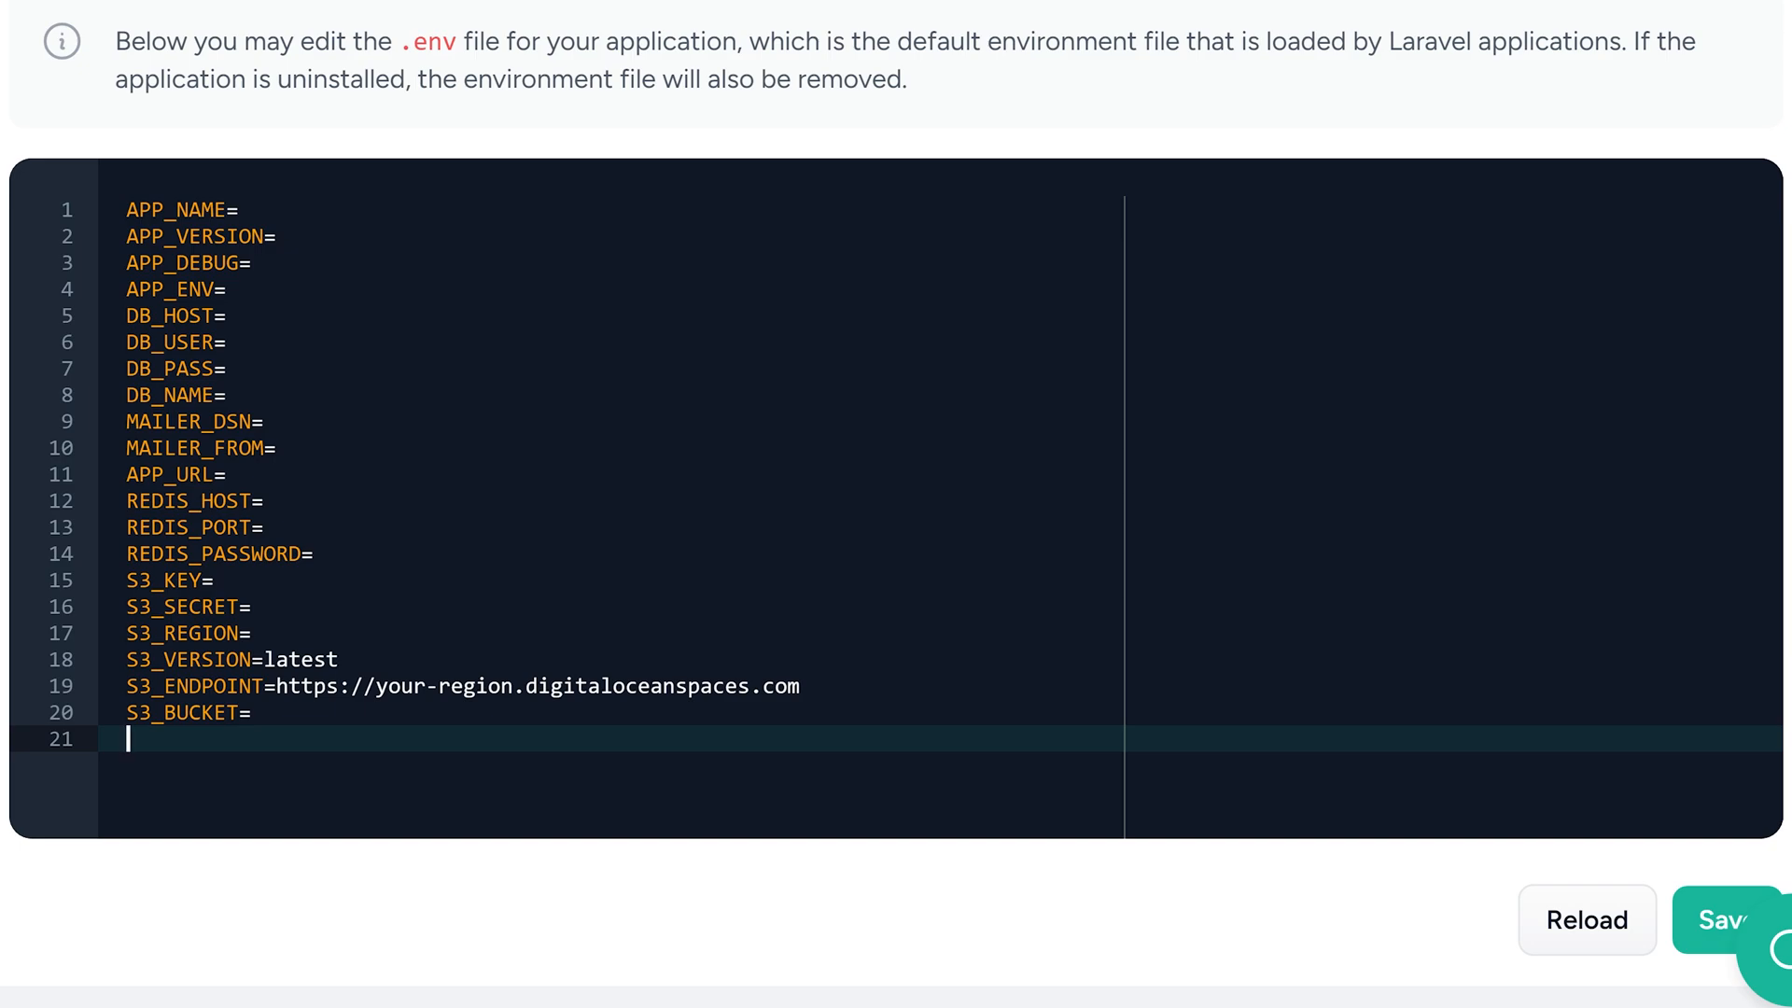
# Set APP_NAME to Expennies, APP_VERSION to 1.0, APP_DEBUG to false and APP_ENV to production in the environment file
pyautogui.click(240, 210)
pyautogui.write('Expennies')
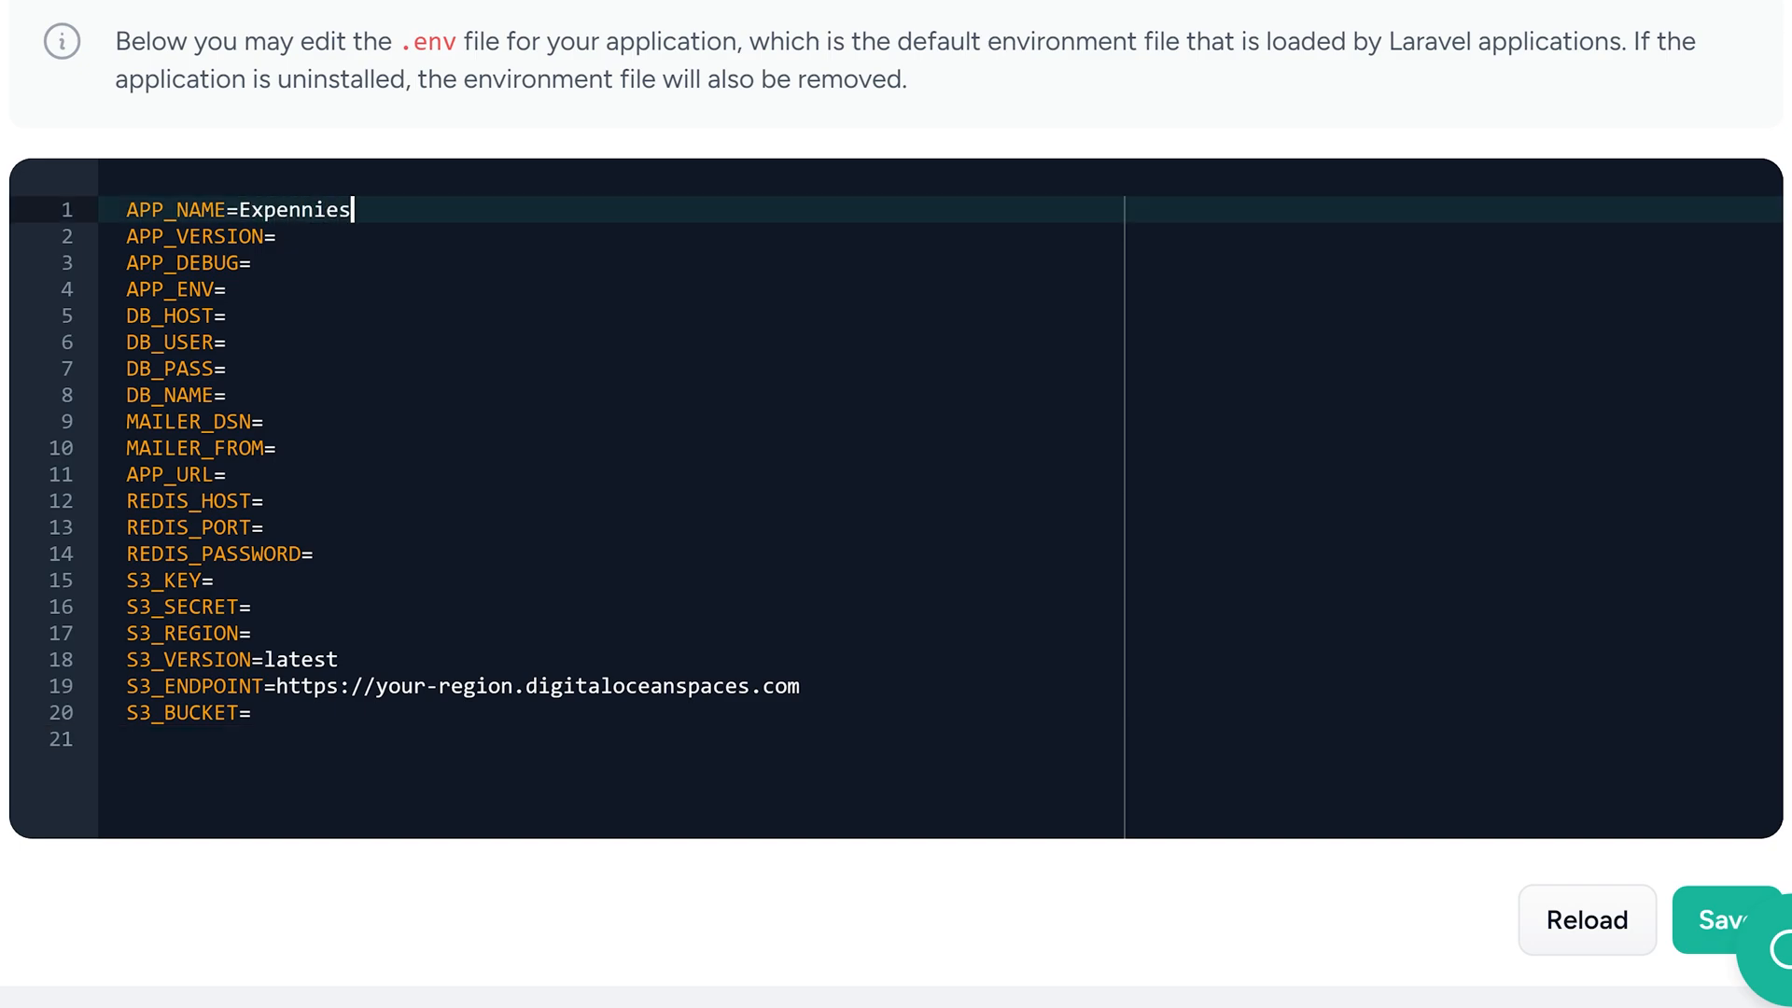
pyautogui.press('Down')
pyautogui.write('1.0')
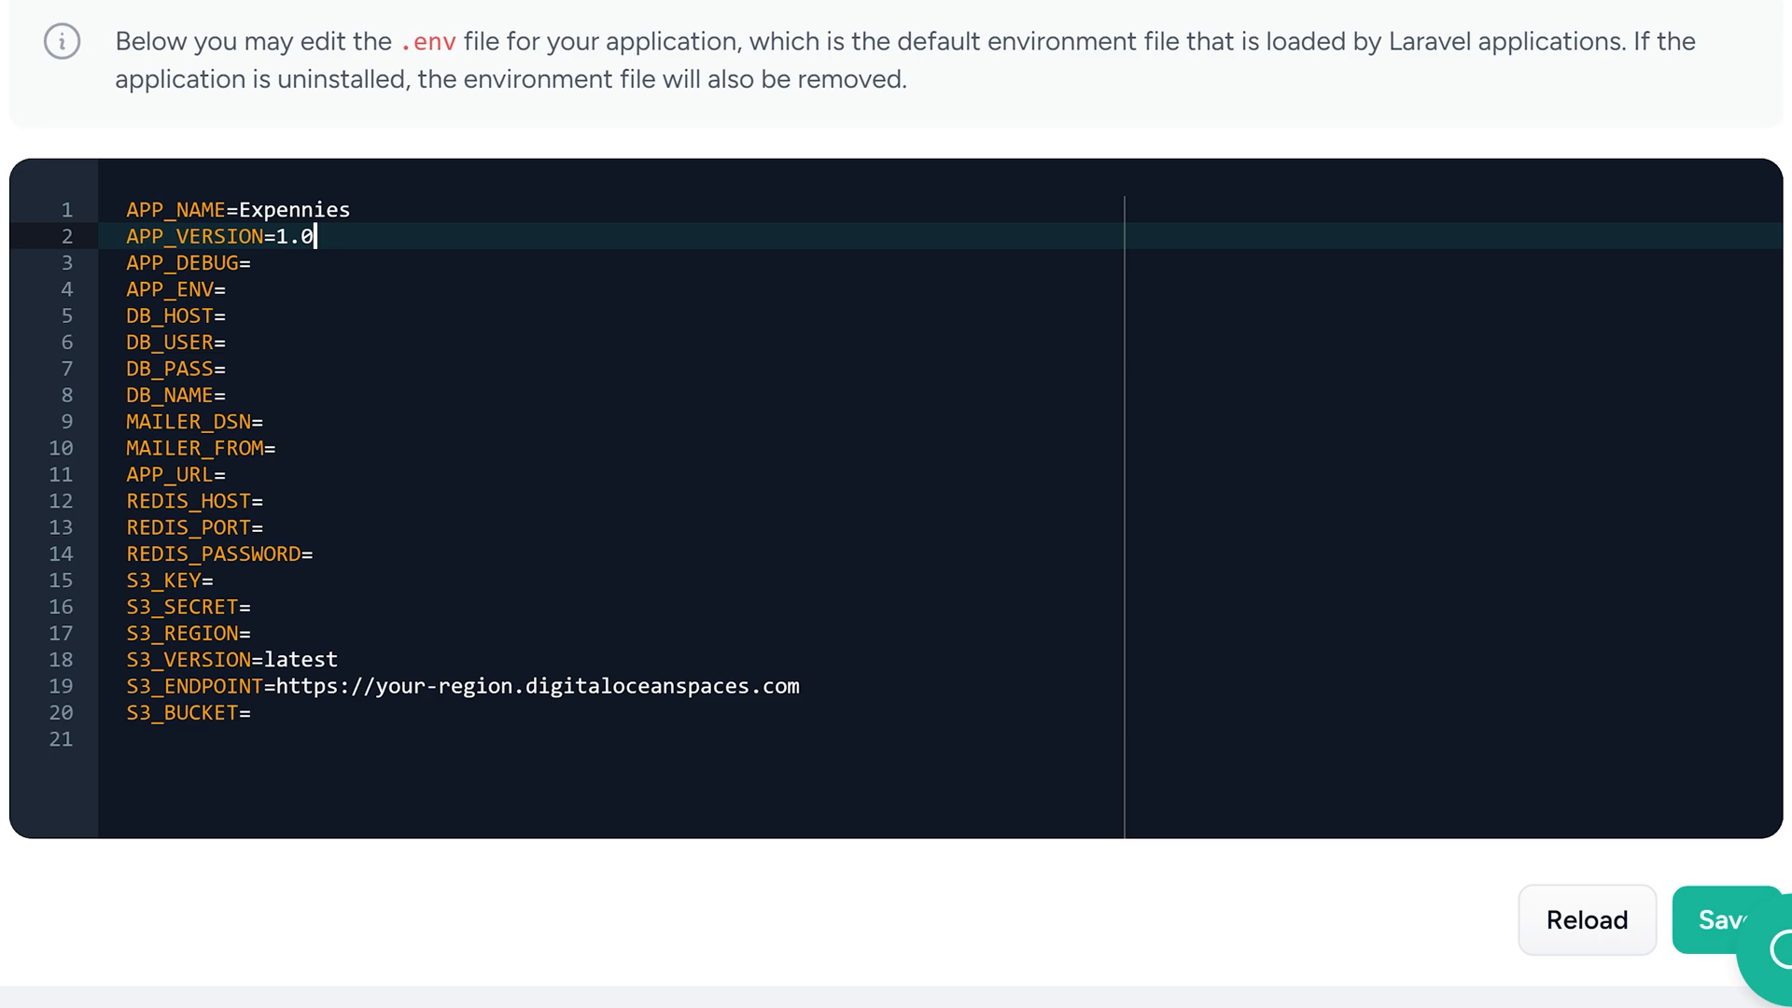
pyautogui.press('Down')
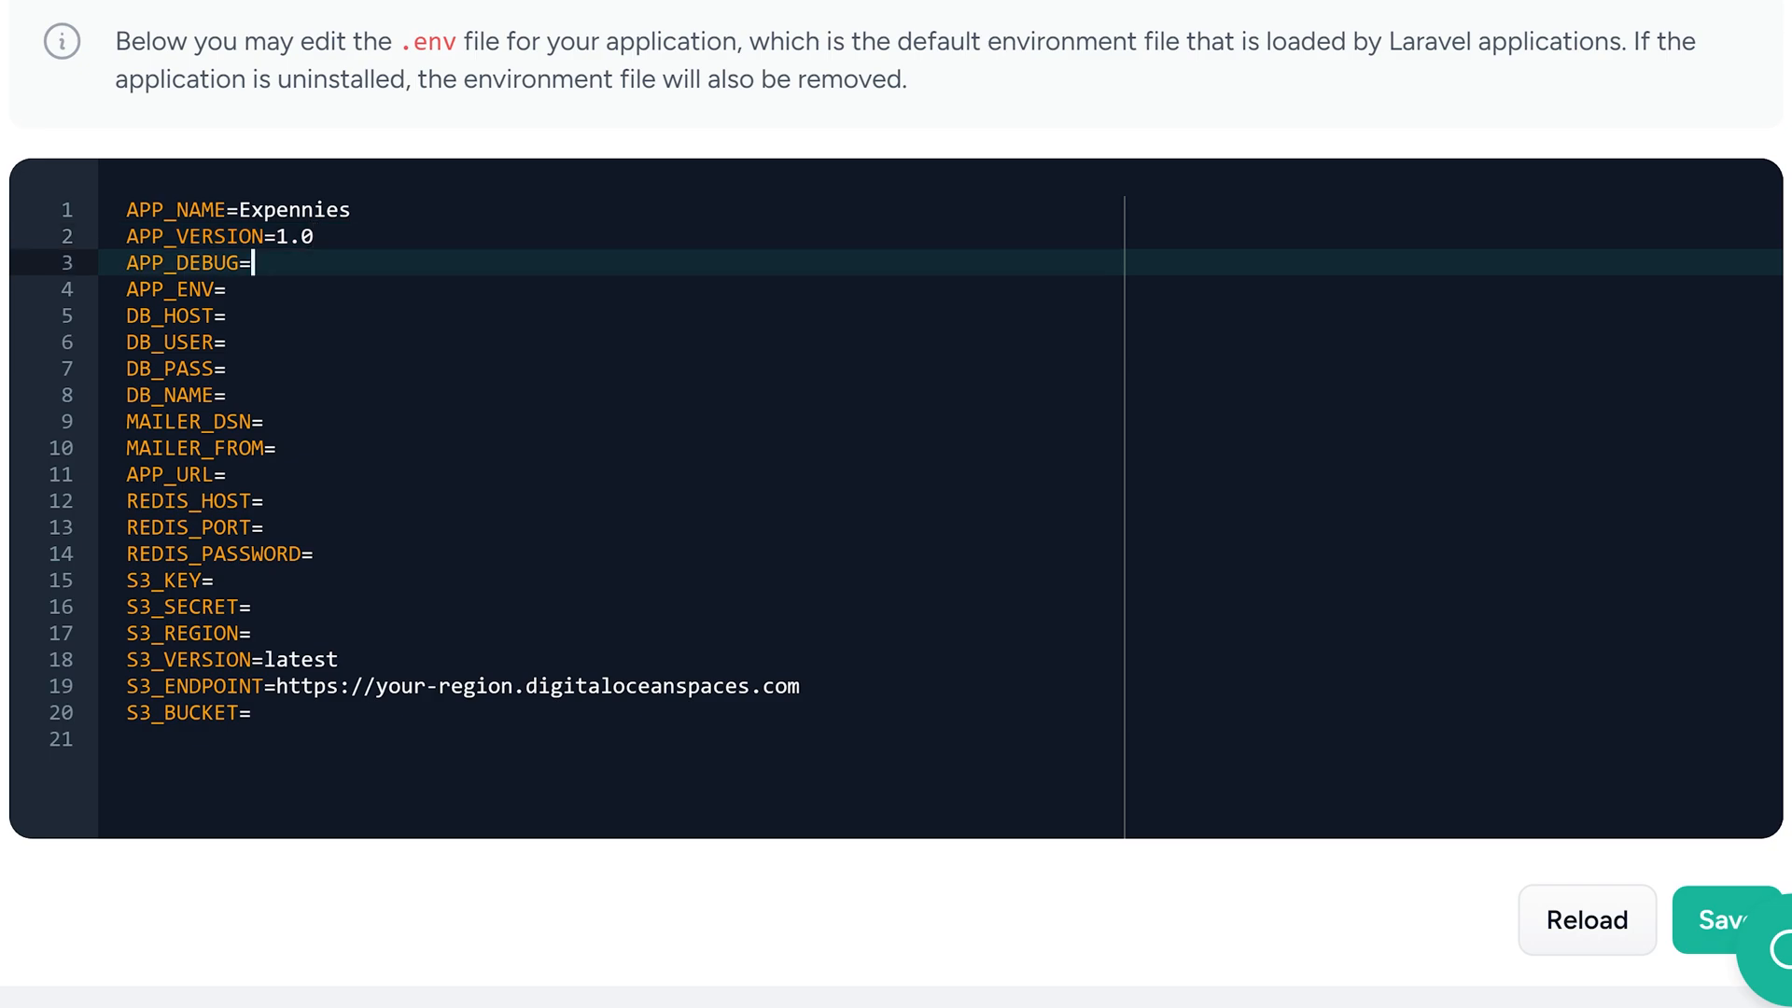
pyautogui.write('false')
pyautogui.press('Down')
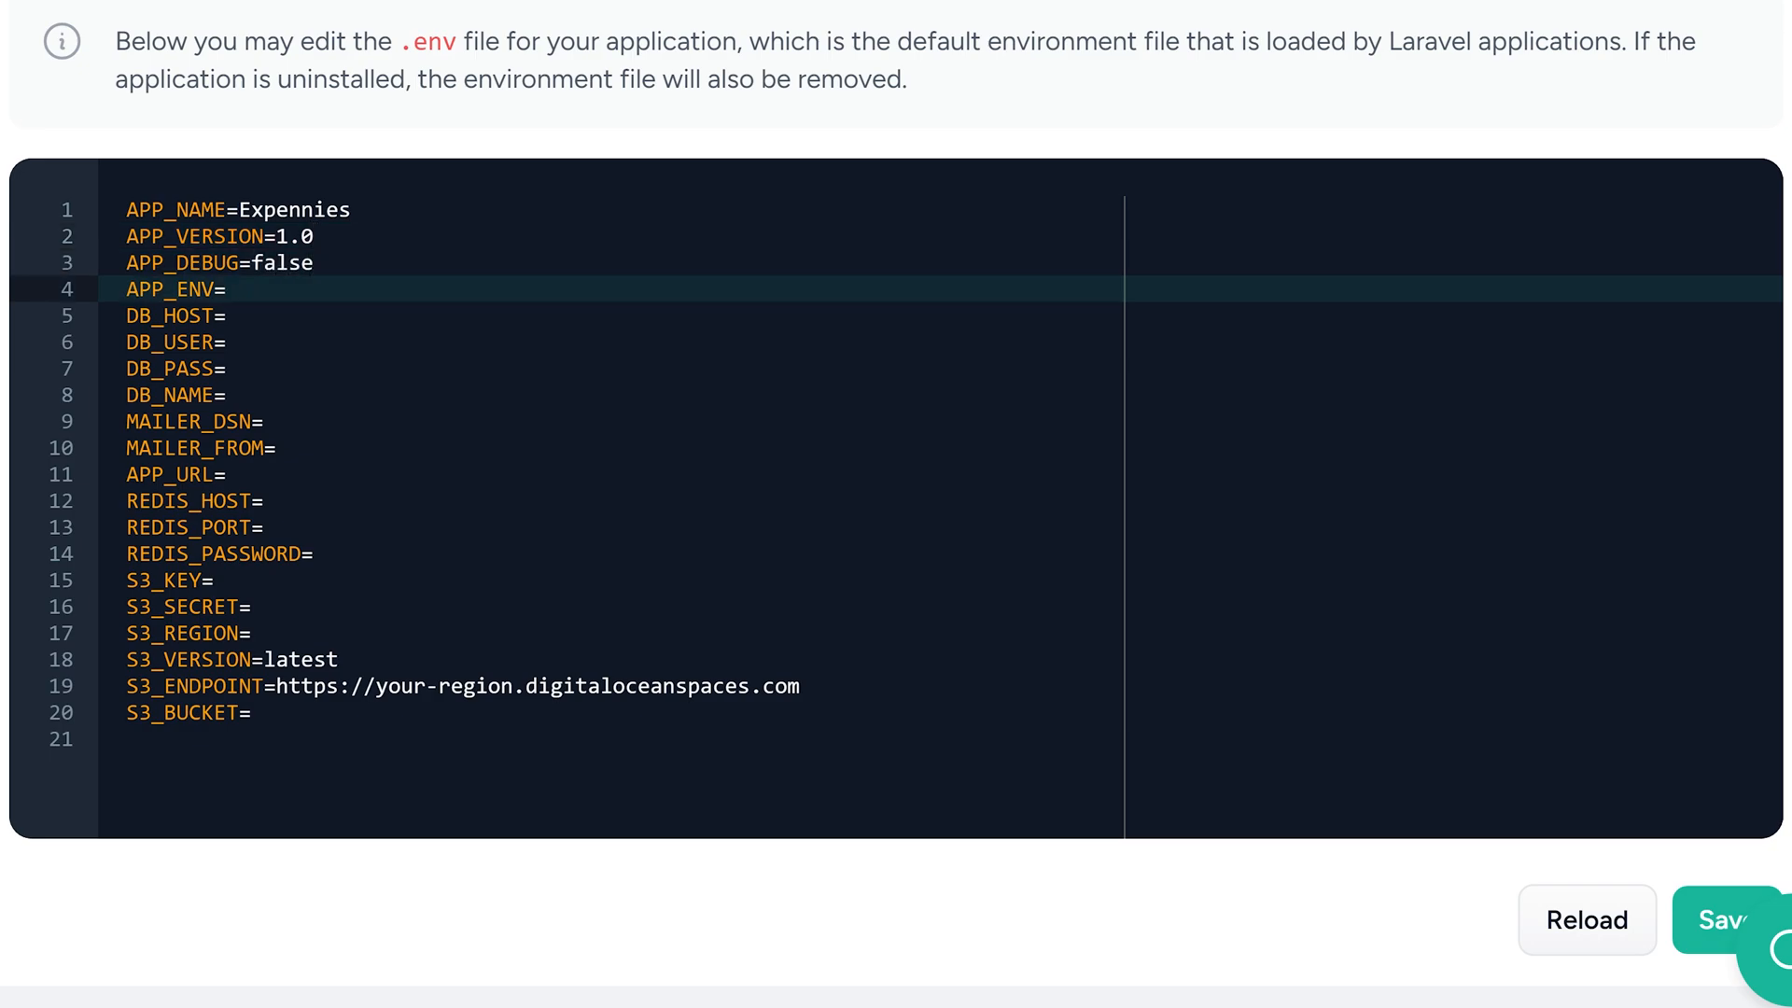
pyautogui.write('production')
pyautogui.press('Down')
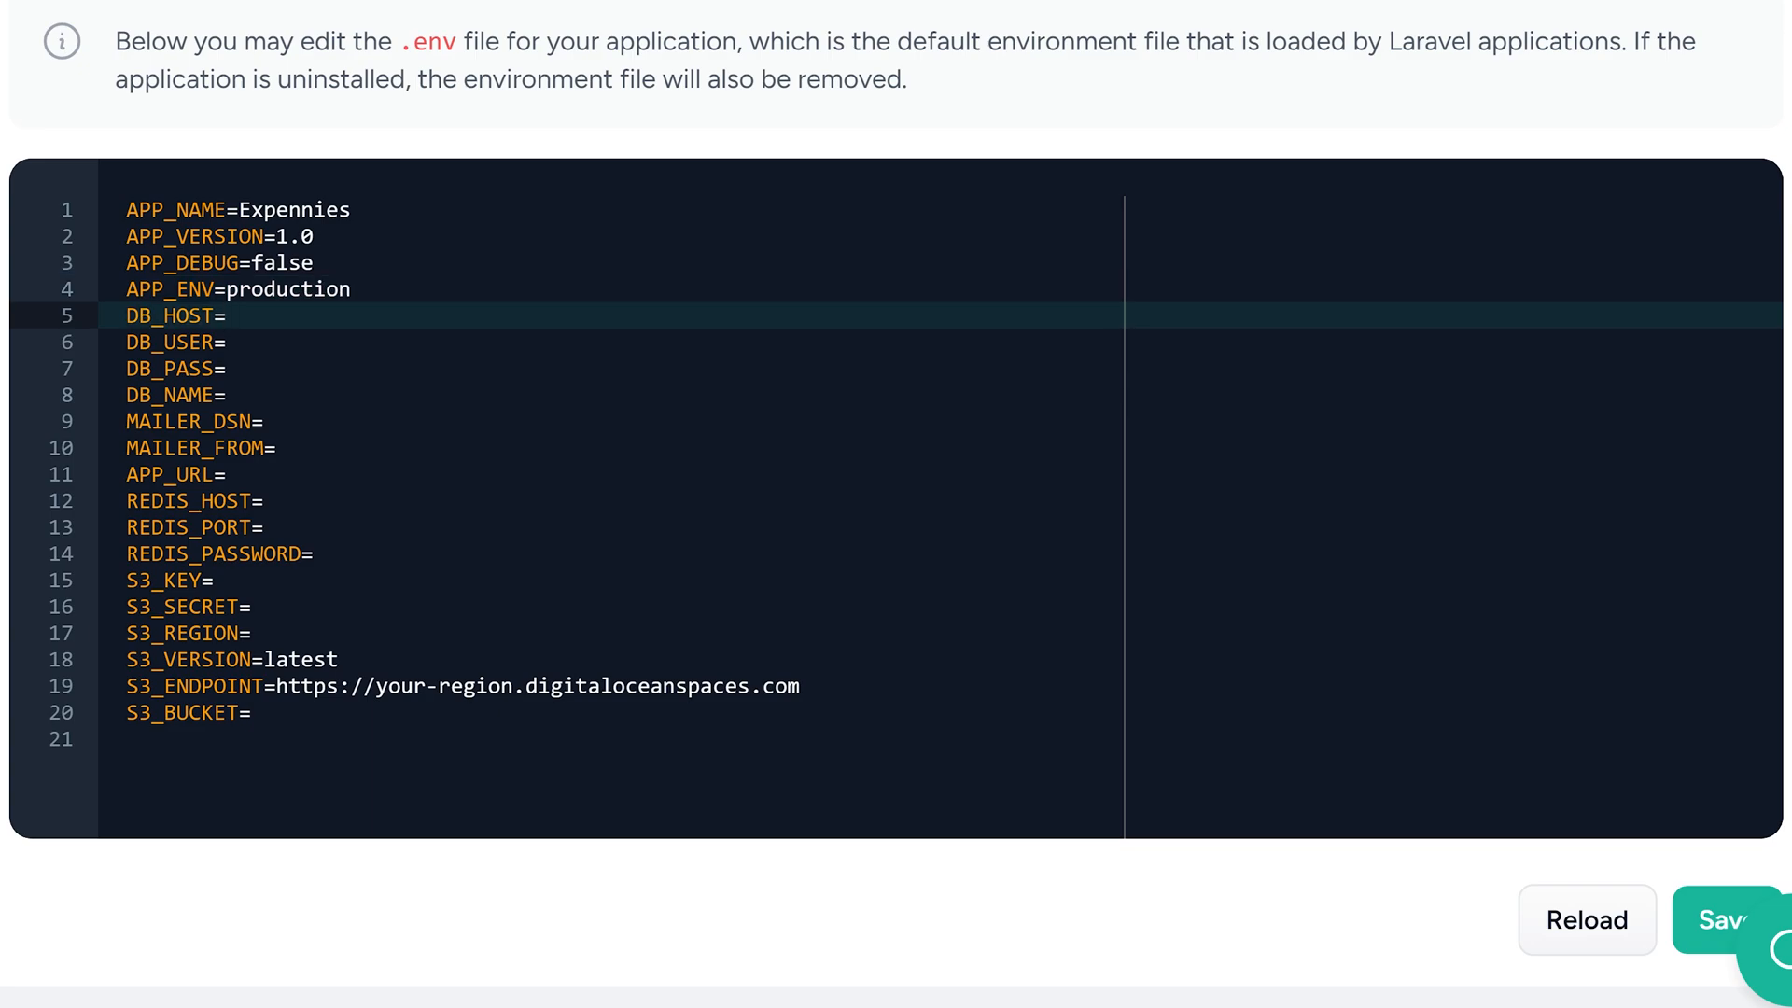
# Set DB_HOST to localhost, DB_USER to forge and DB_NAME to expennies, and paste the database password into DB_PASS
pyautogui.write('localhost')
pyautogui.press('Down')
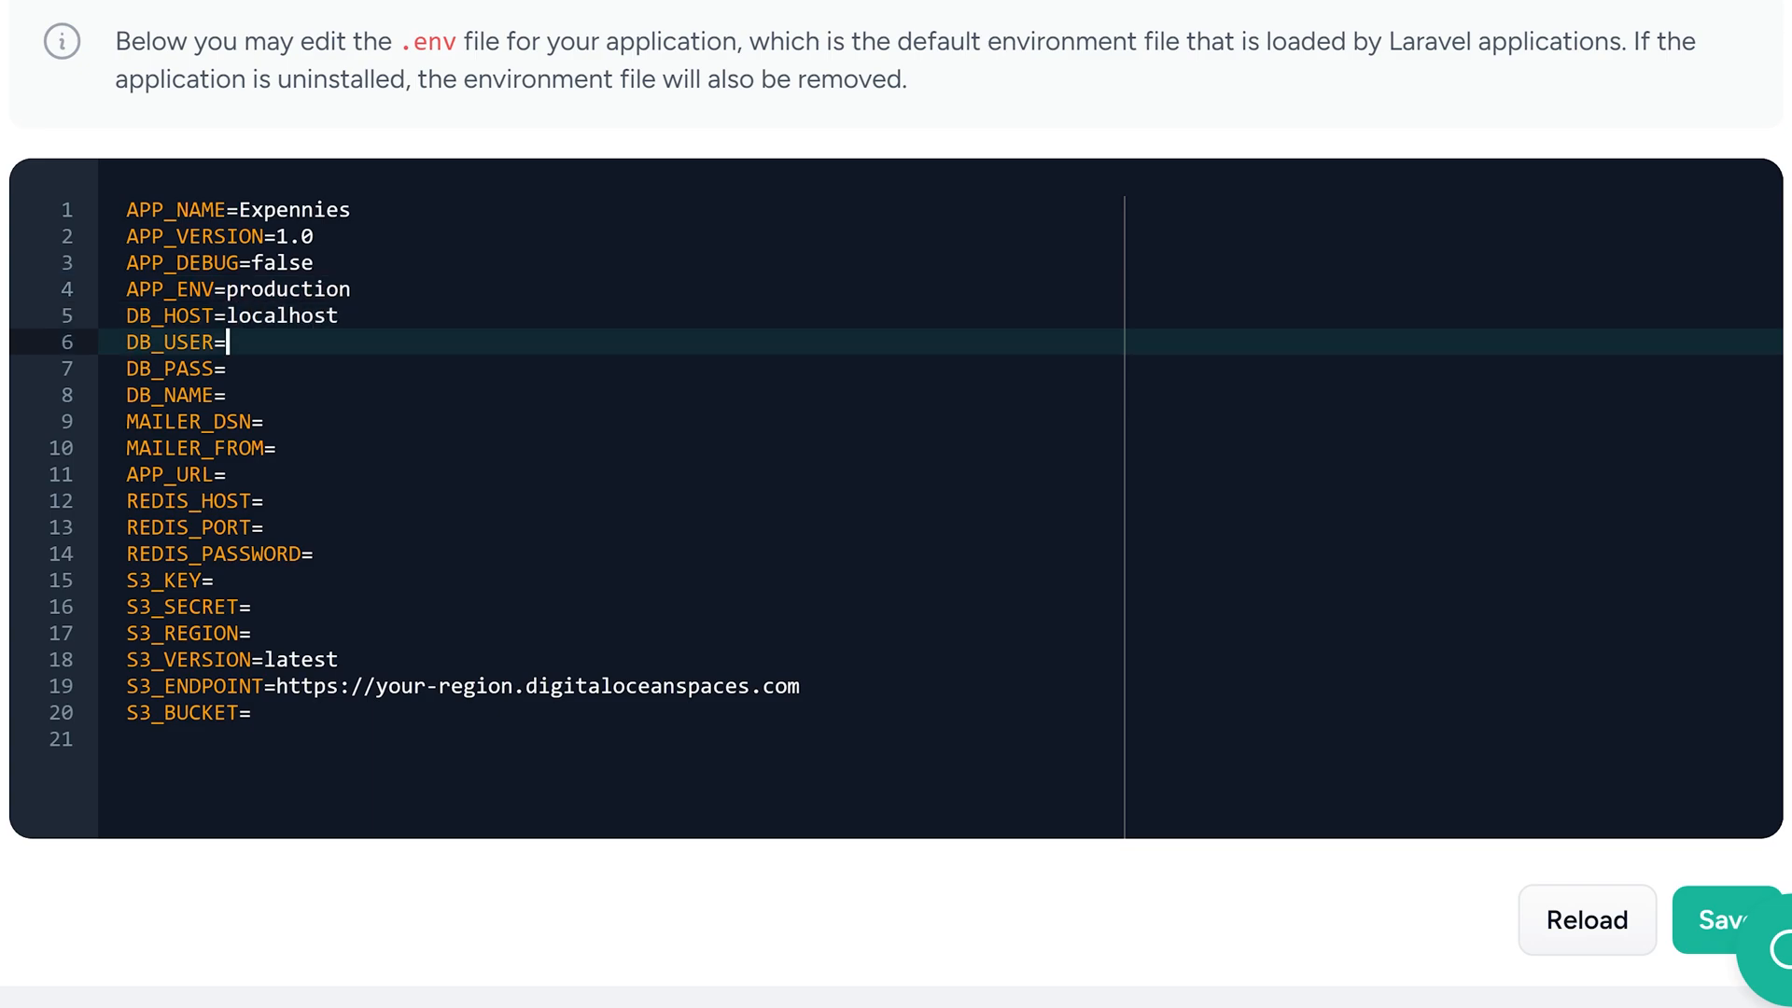
pyautogui.write('forge')
pyautogui.press('Down')
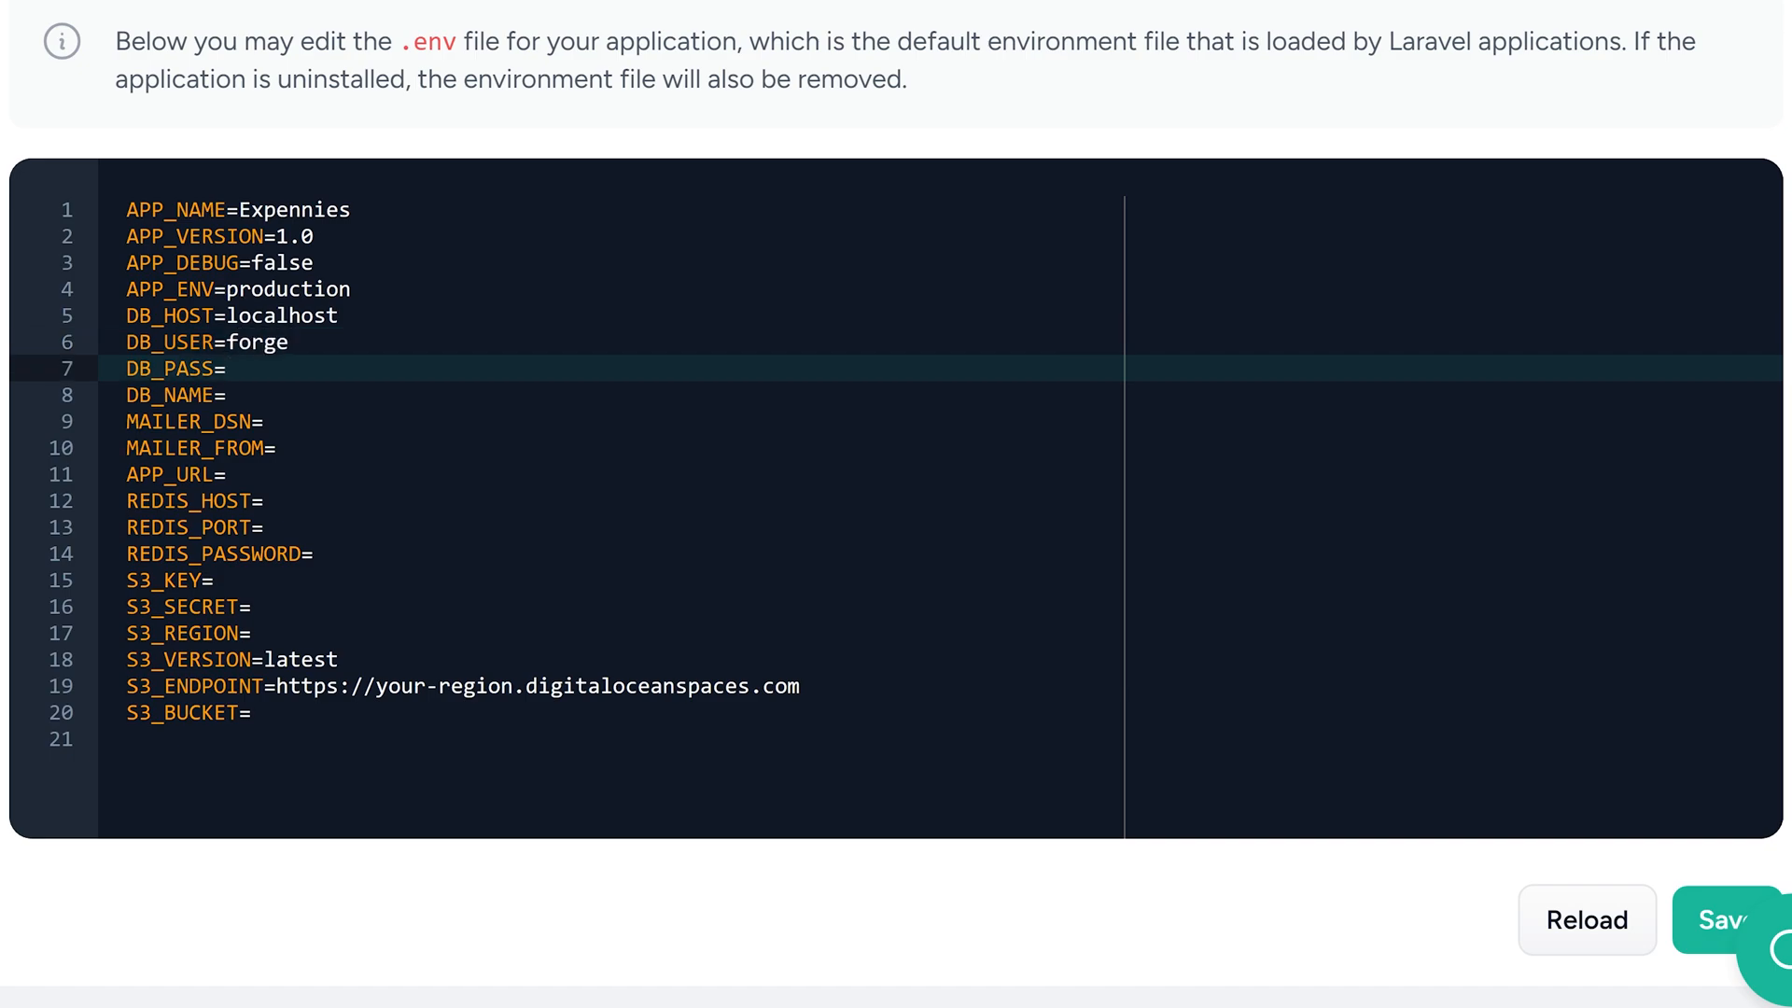
pyautogui.hotkey('ctrl', 'v')
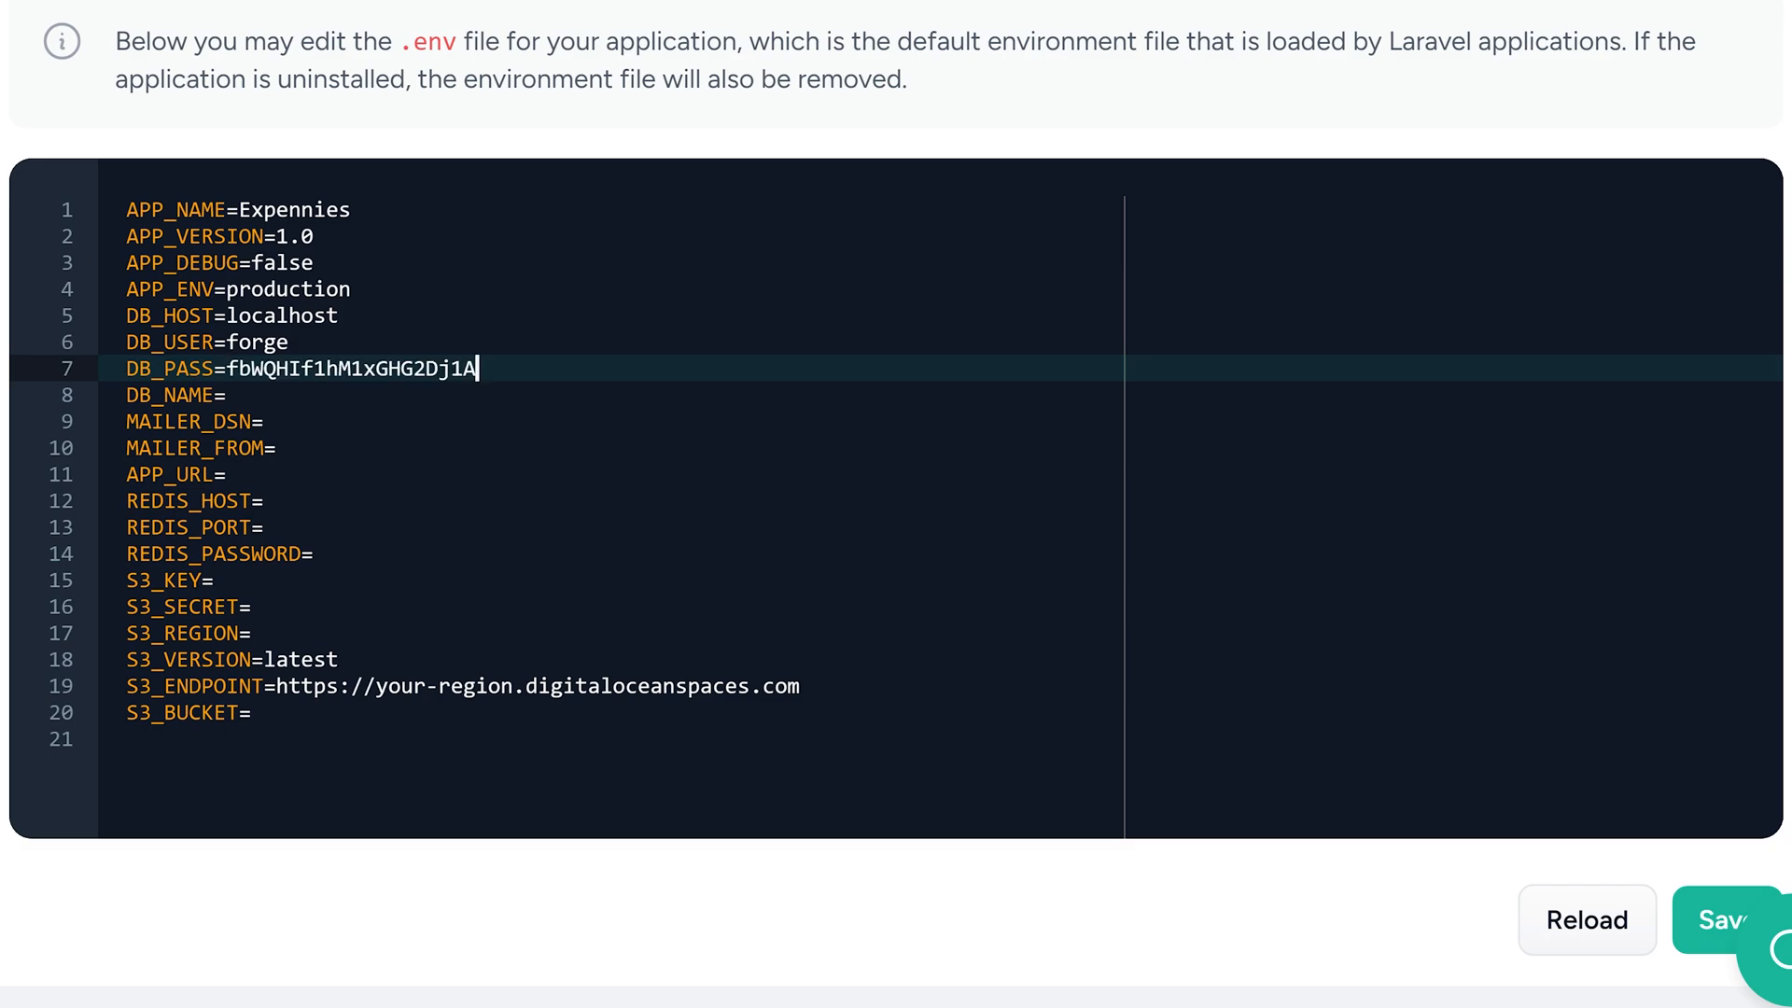
pyautogui.press('Down')
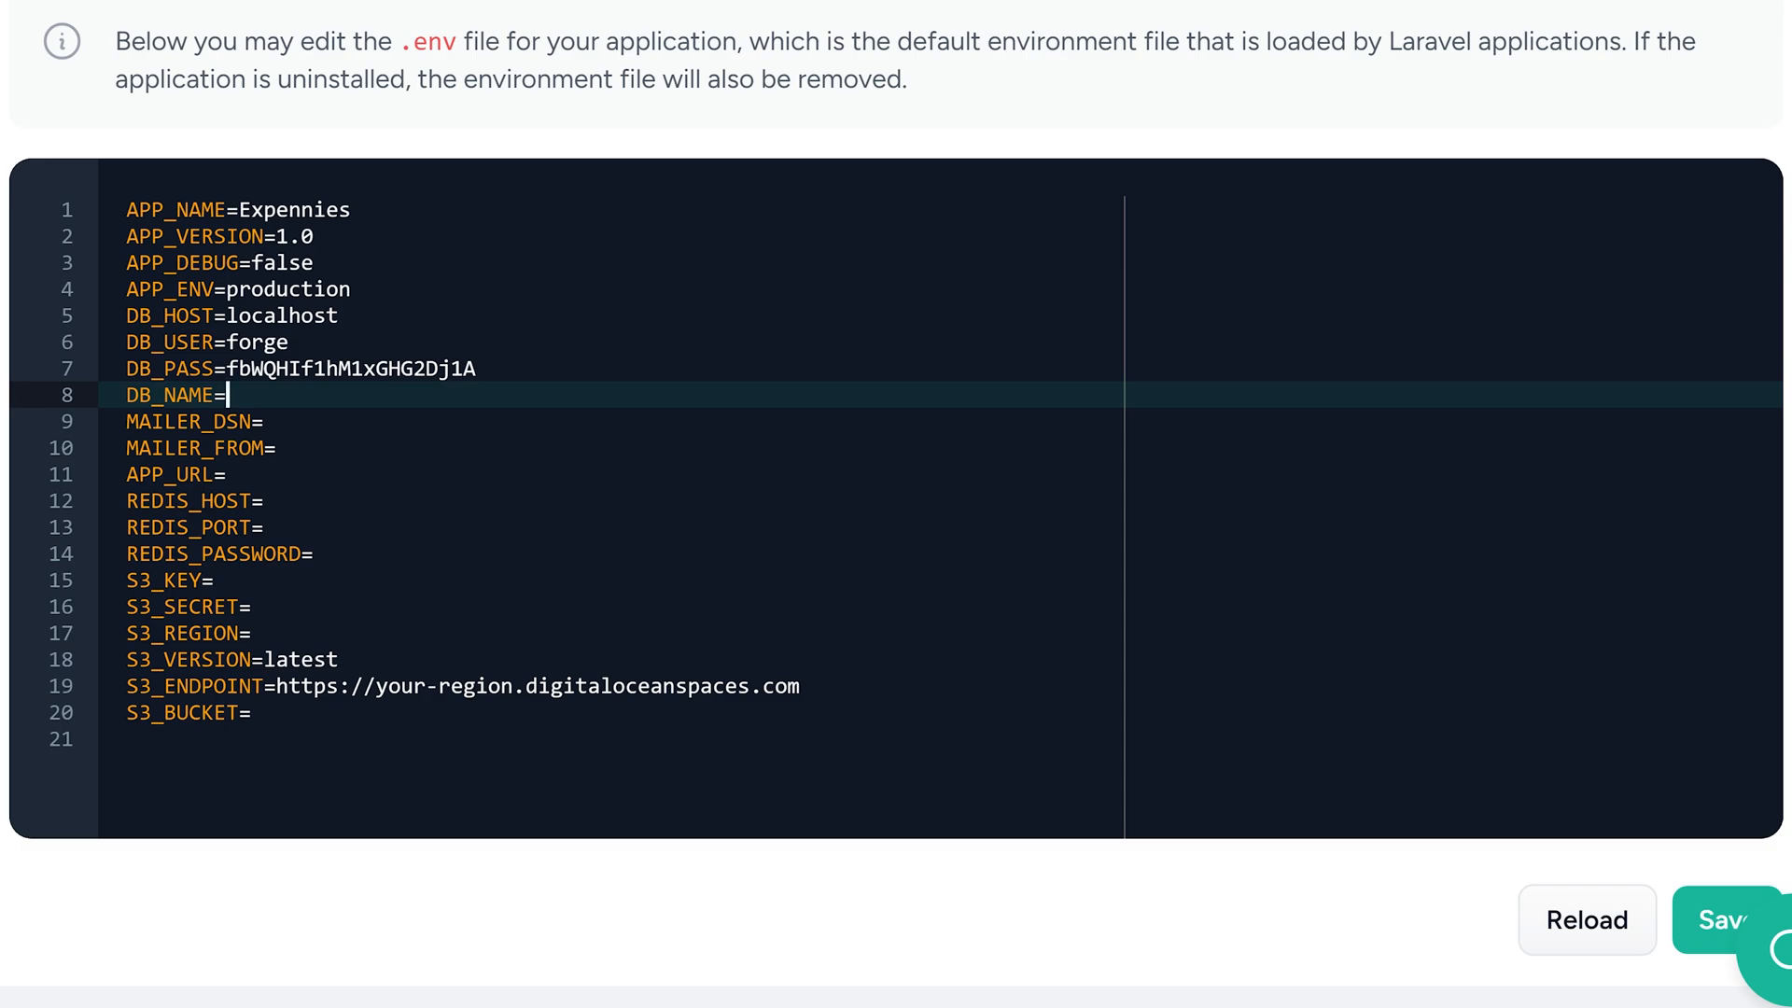
pyautogui.write('expennies')
# Fill MAILER_FROM with the app's support e-mail address and add MAILER_DRIVER=log on a new line below it
pyautogui.click(277, 448)
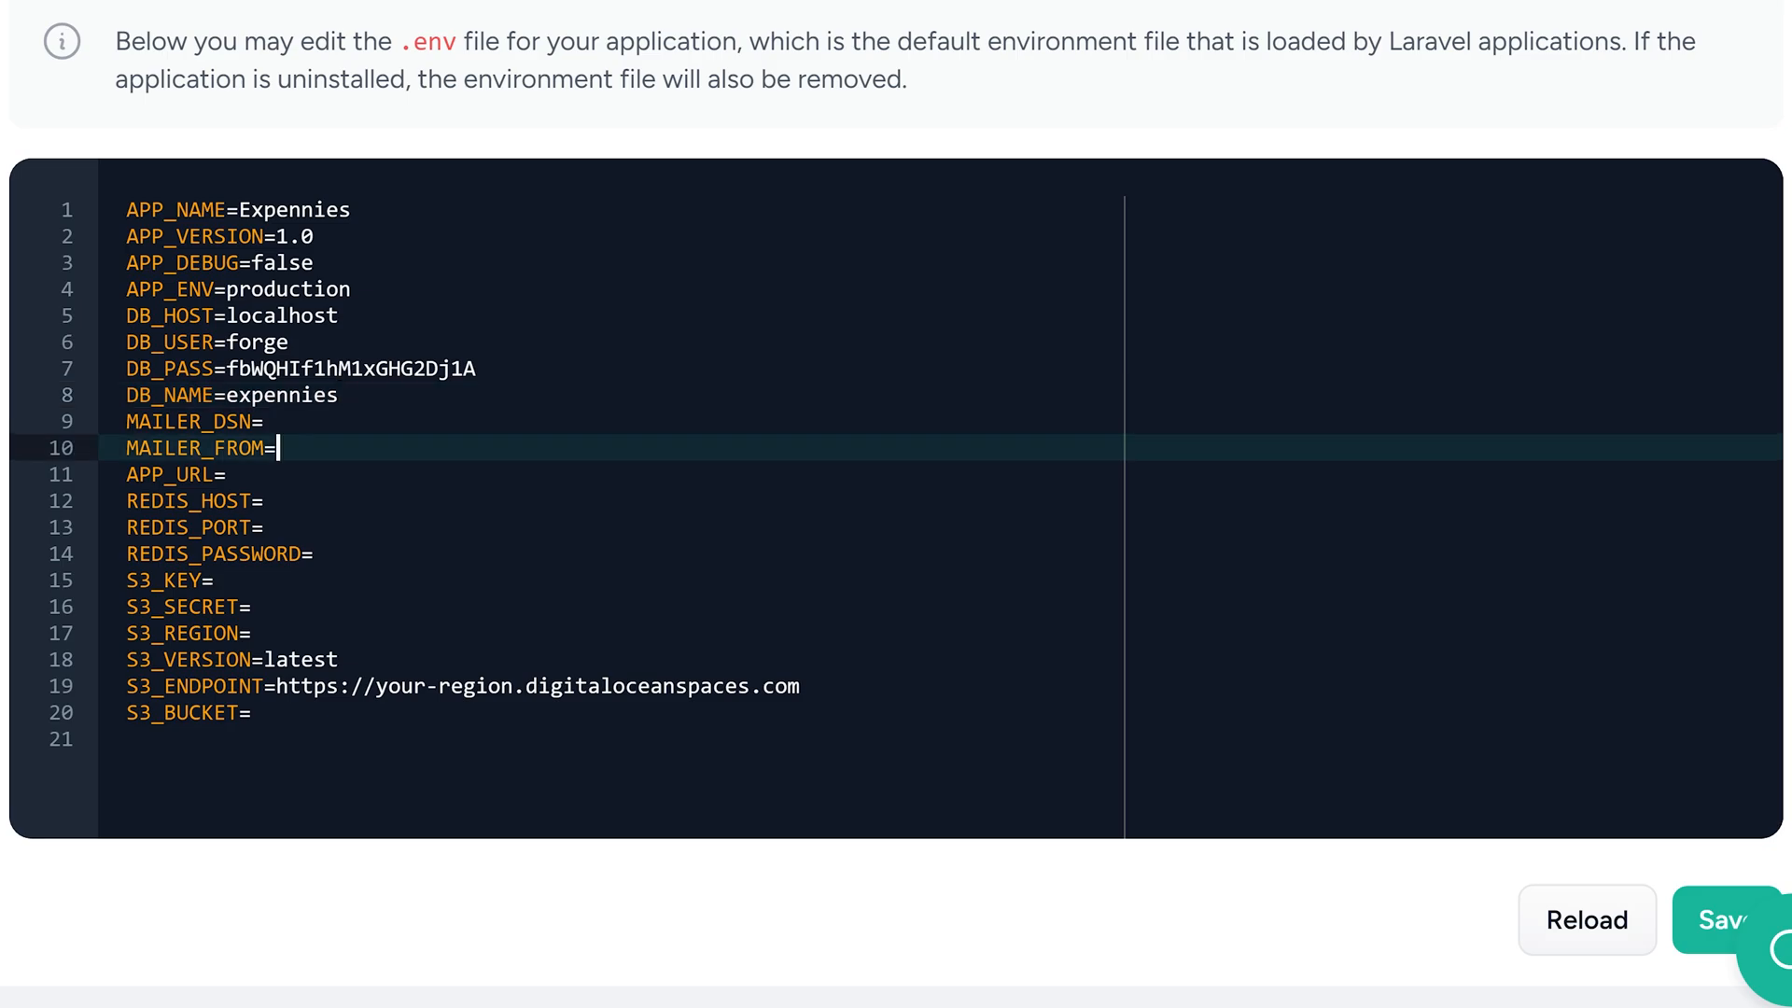
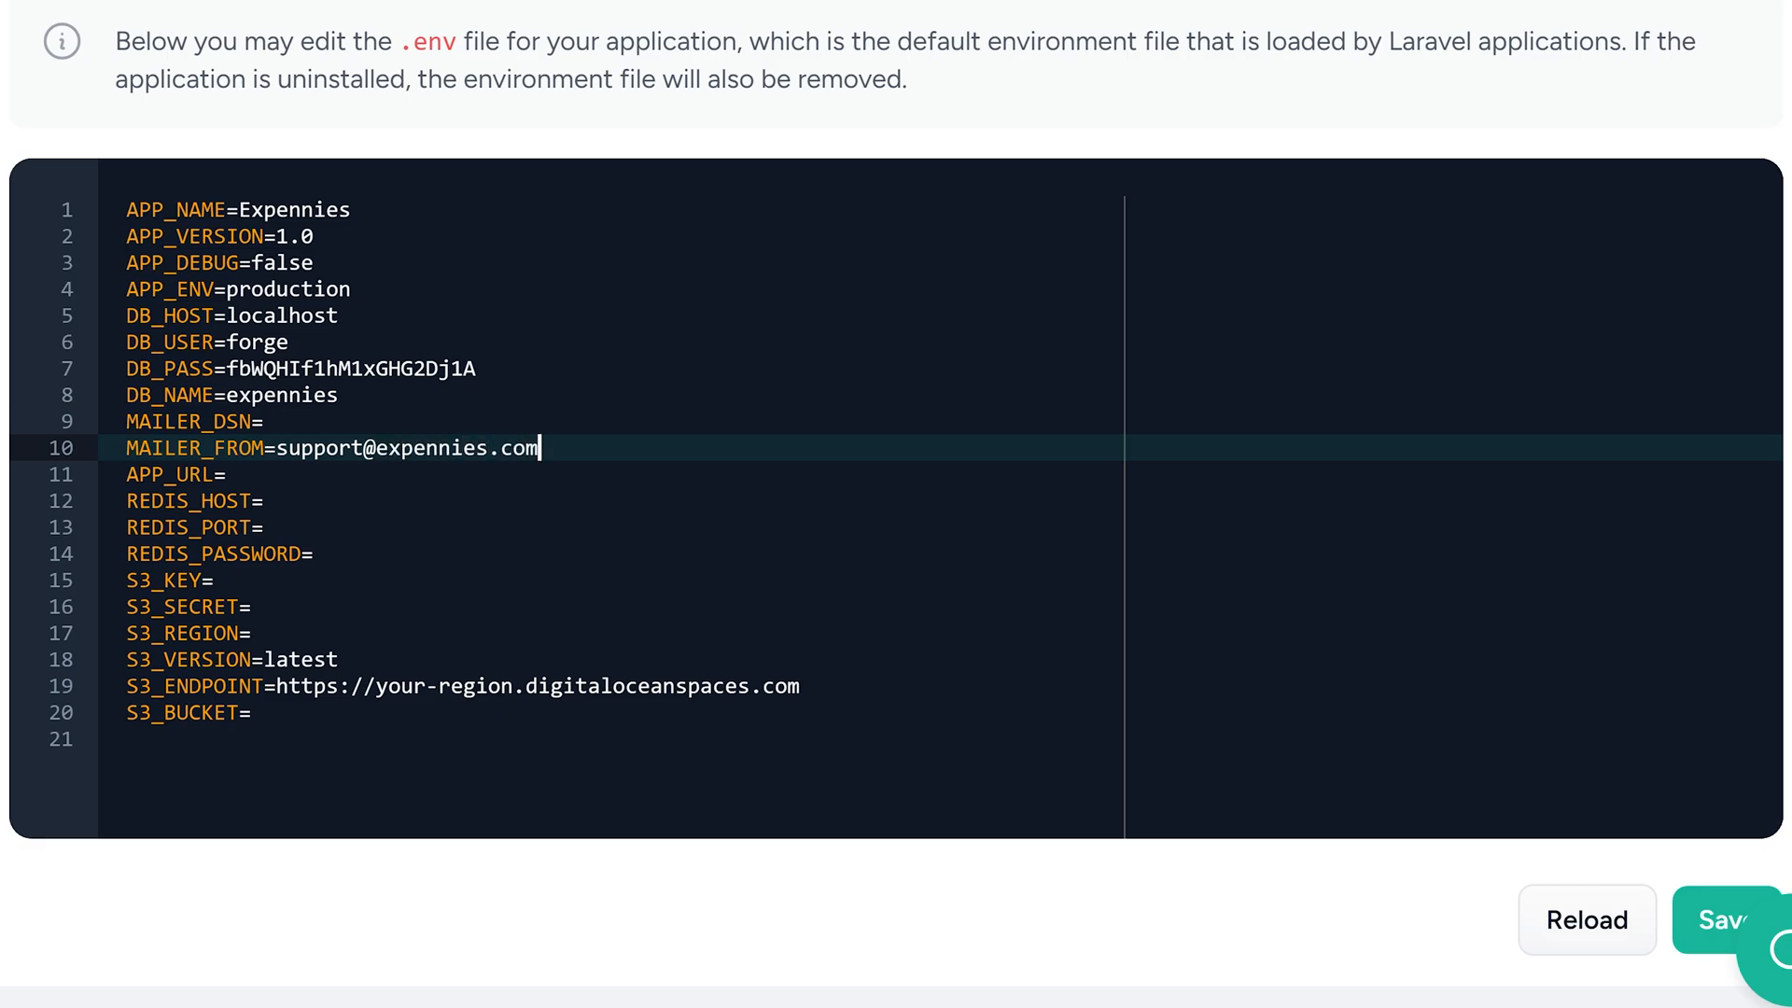
pyautogui.press('Return')
pyautogui.write('MAILER_DRI')
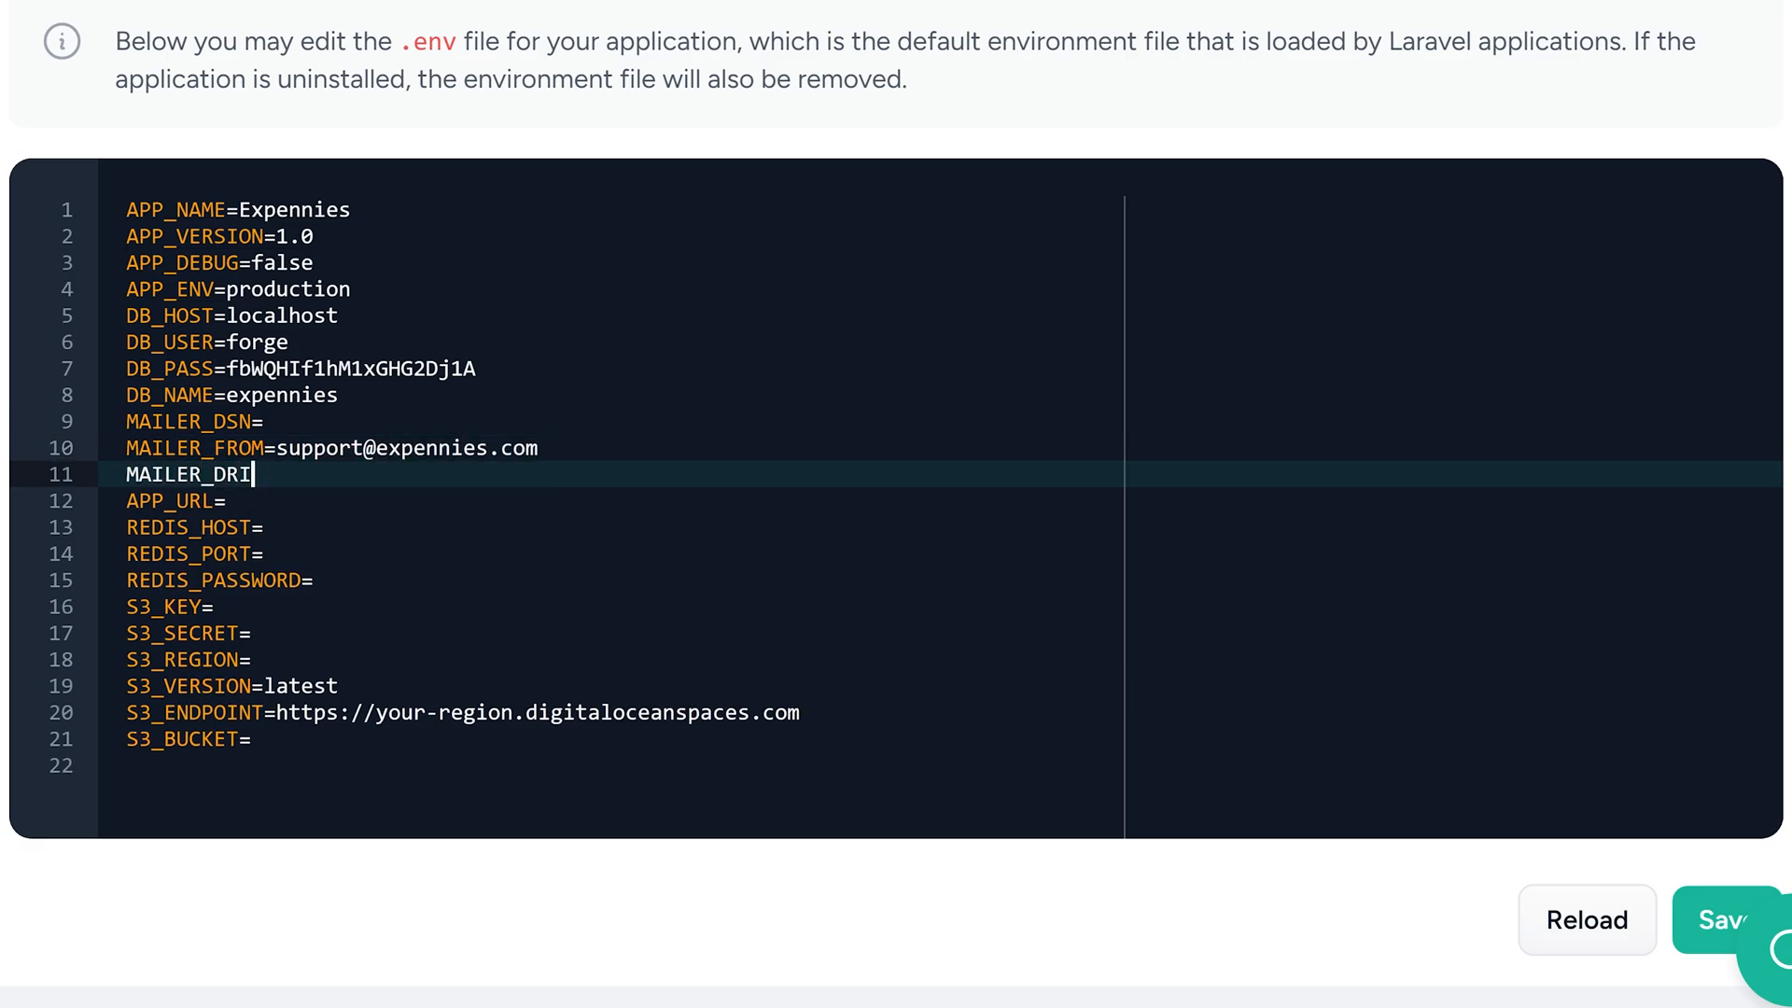
pyautogui.write('VER=log')
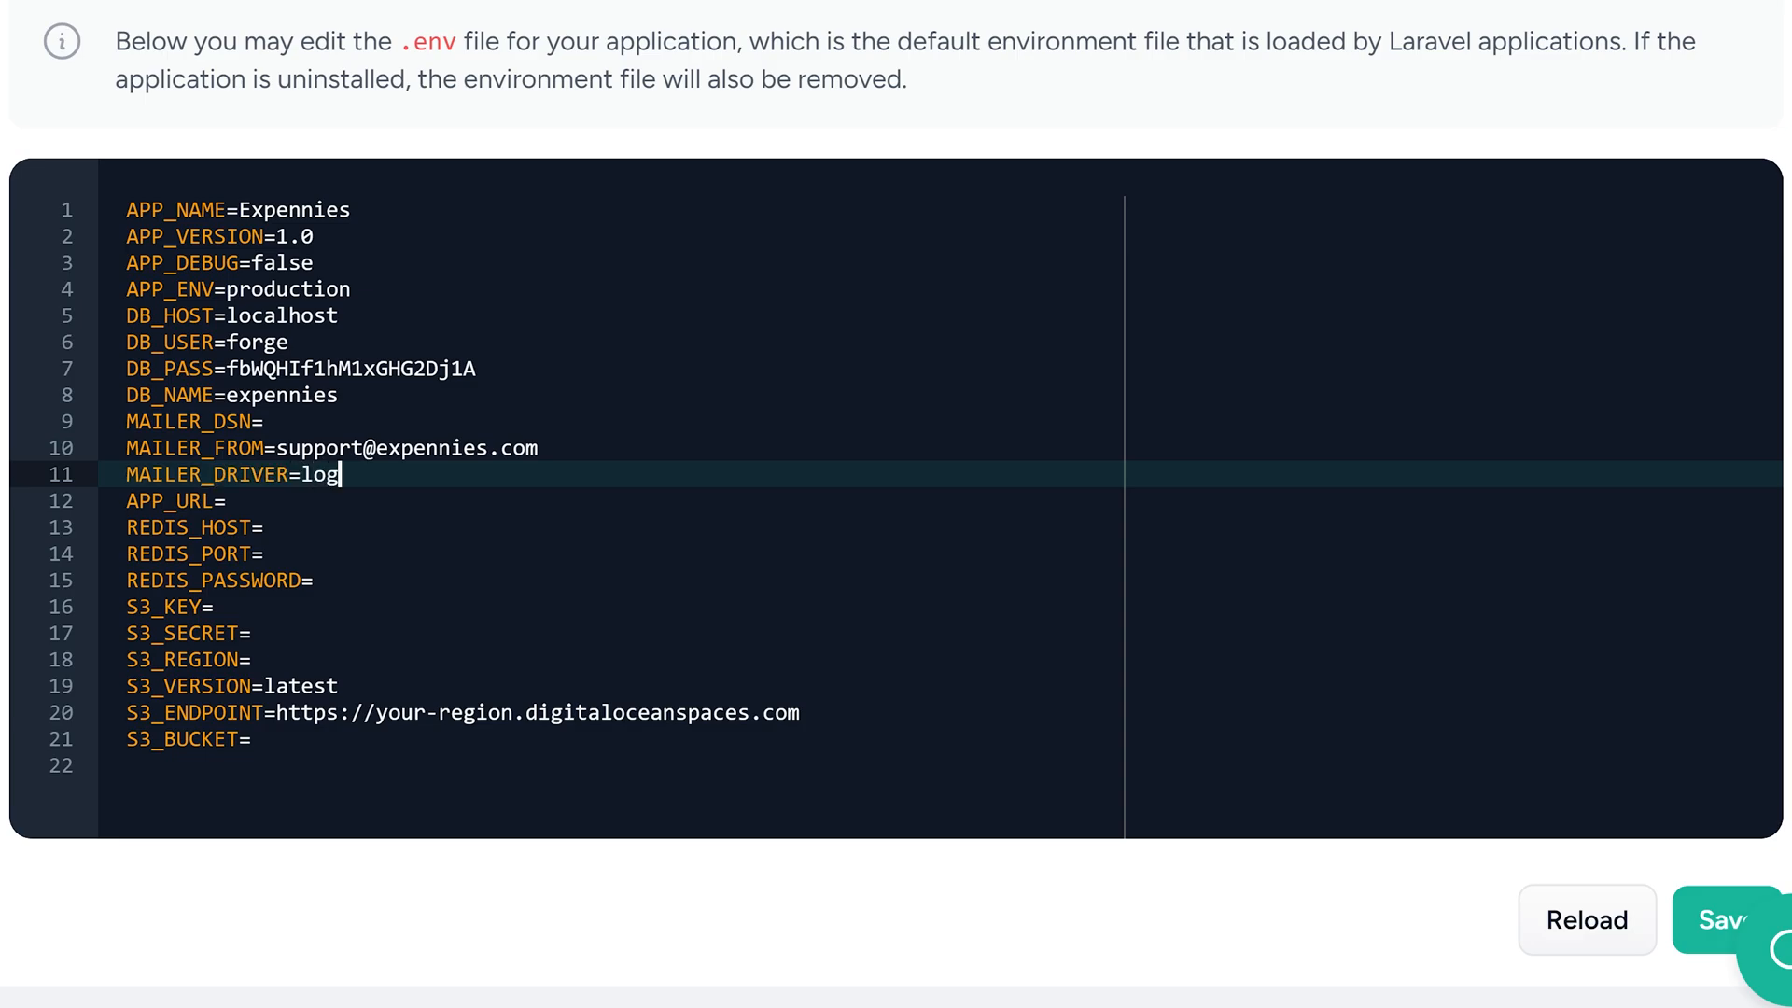
pyautogui.press('Down')
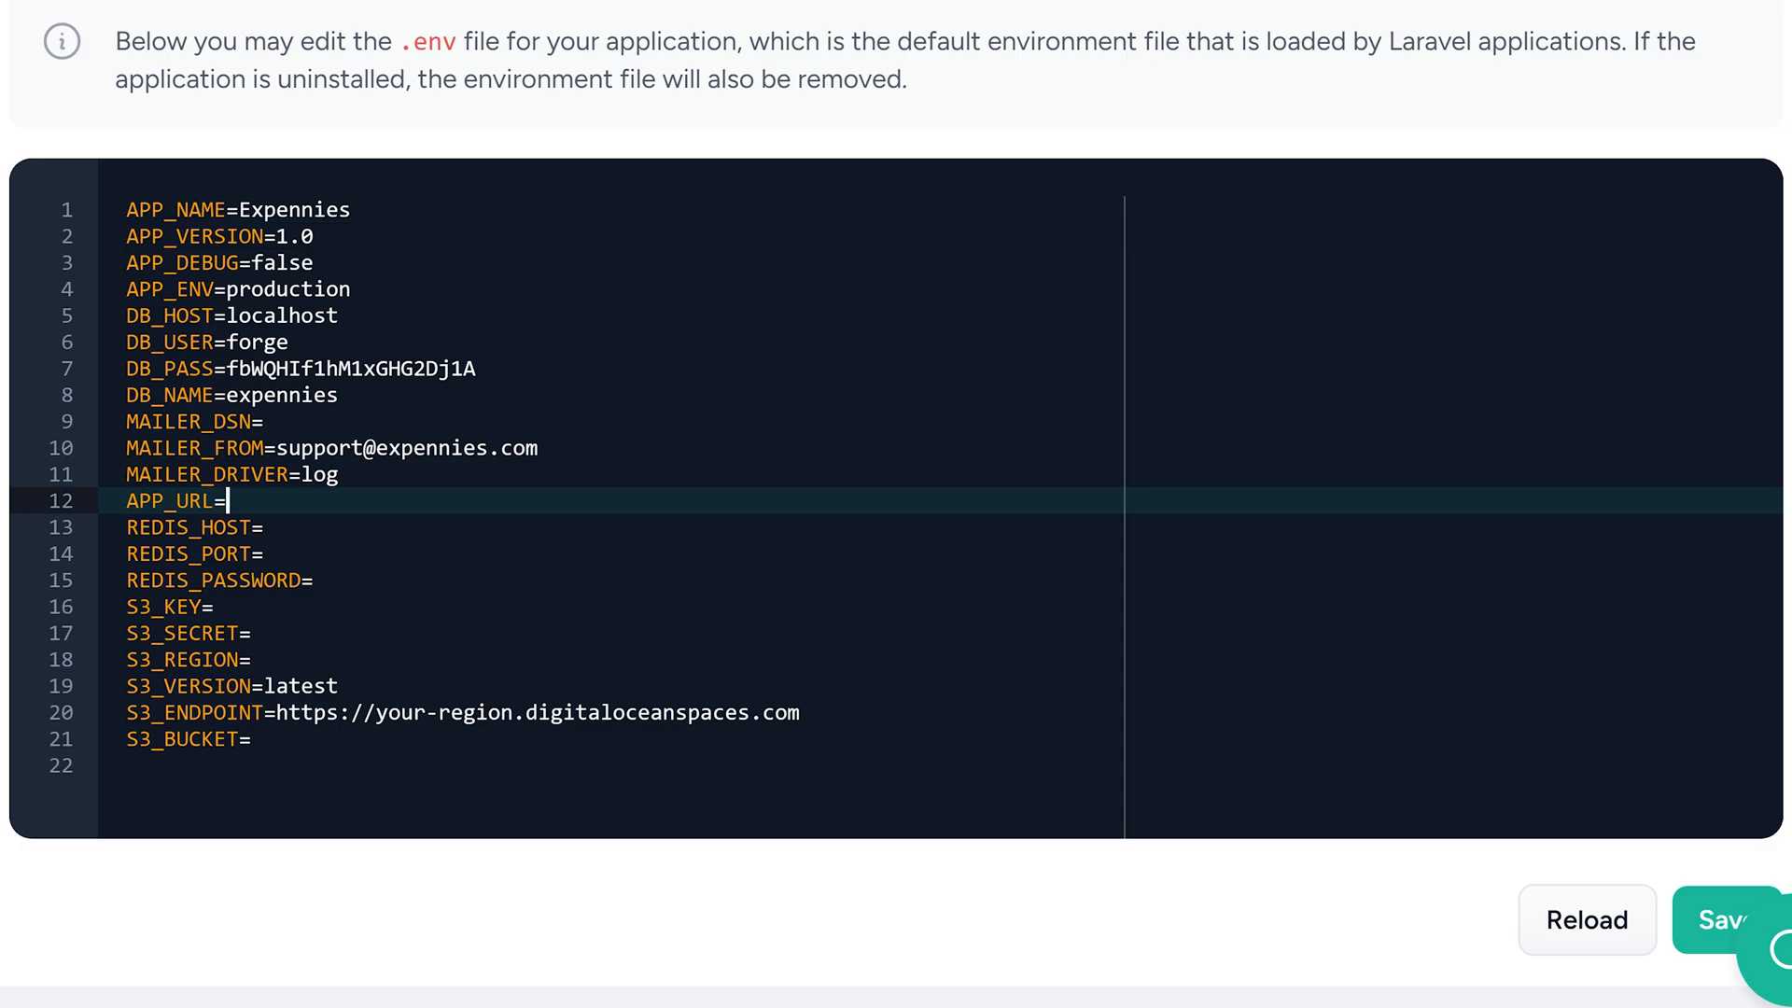
pyautogui.write('http://')
pyautogui.write('167.71.28.29')
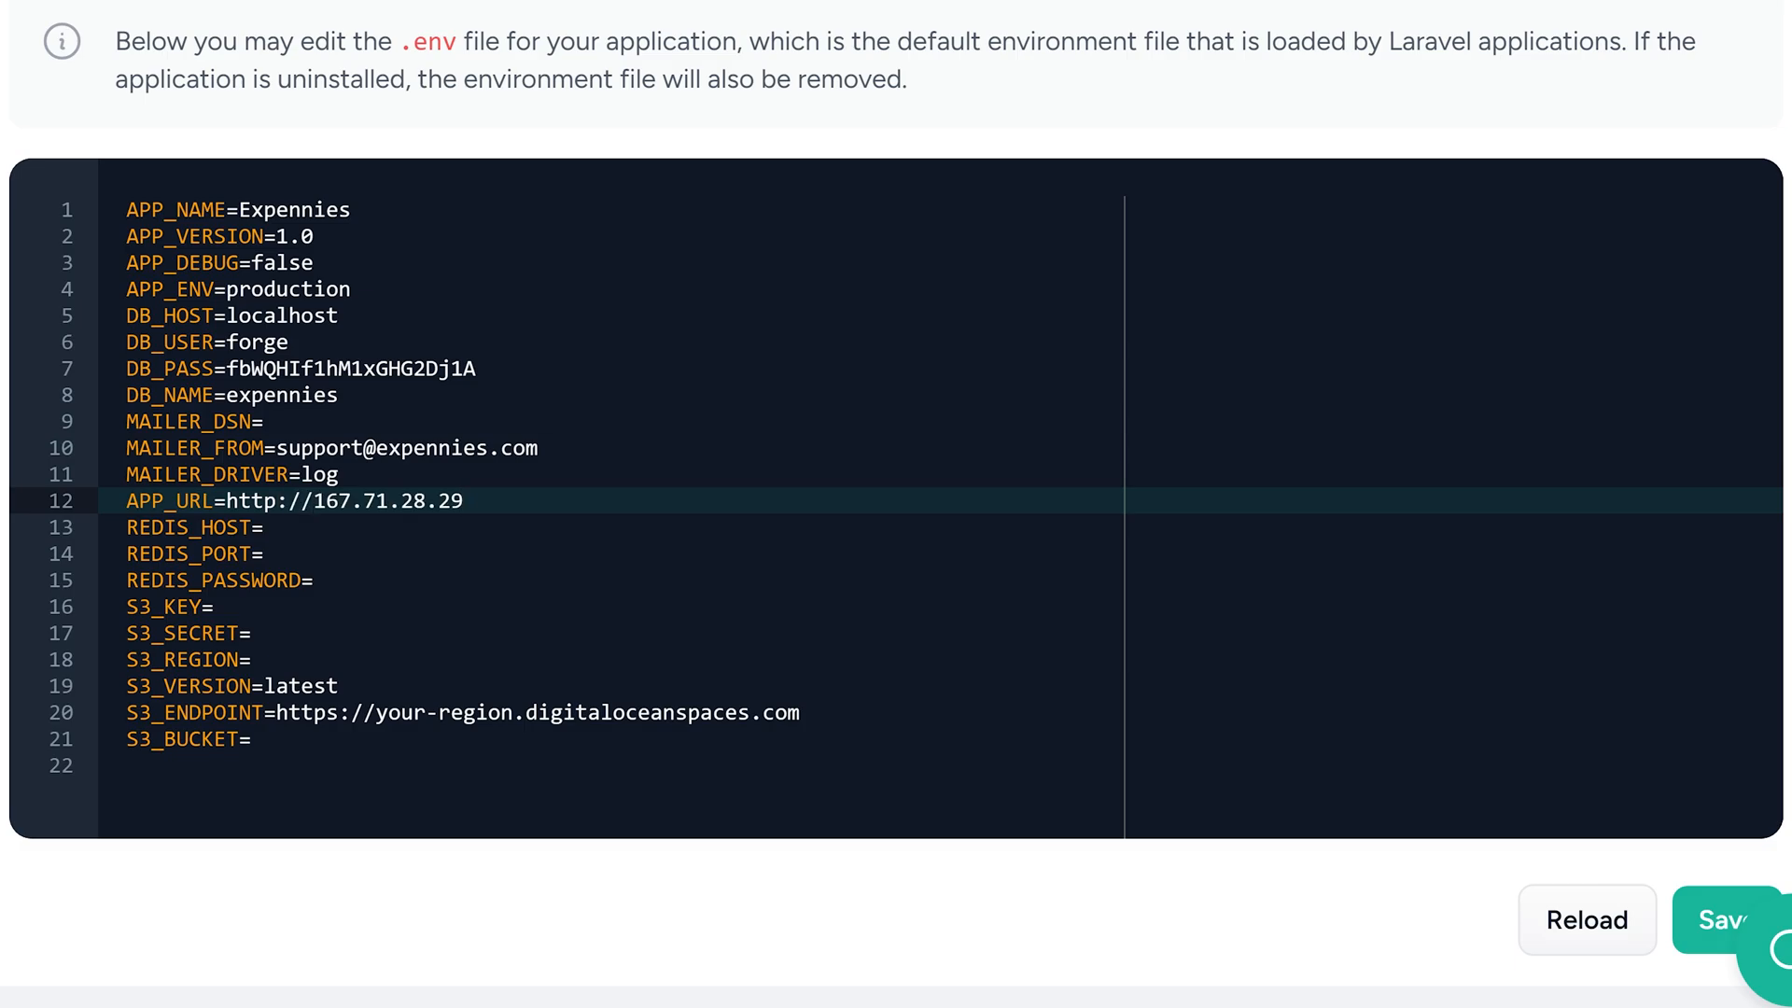
# Set REDIS_HOST to redis and REDIS_PORT to 6379, leaving REDIS_PASSWORD empty
pyautogui.click(266, 528)
pyautogui.write('redis')
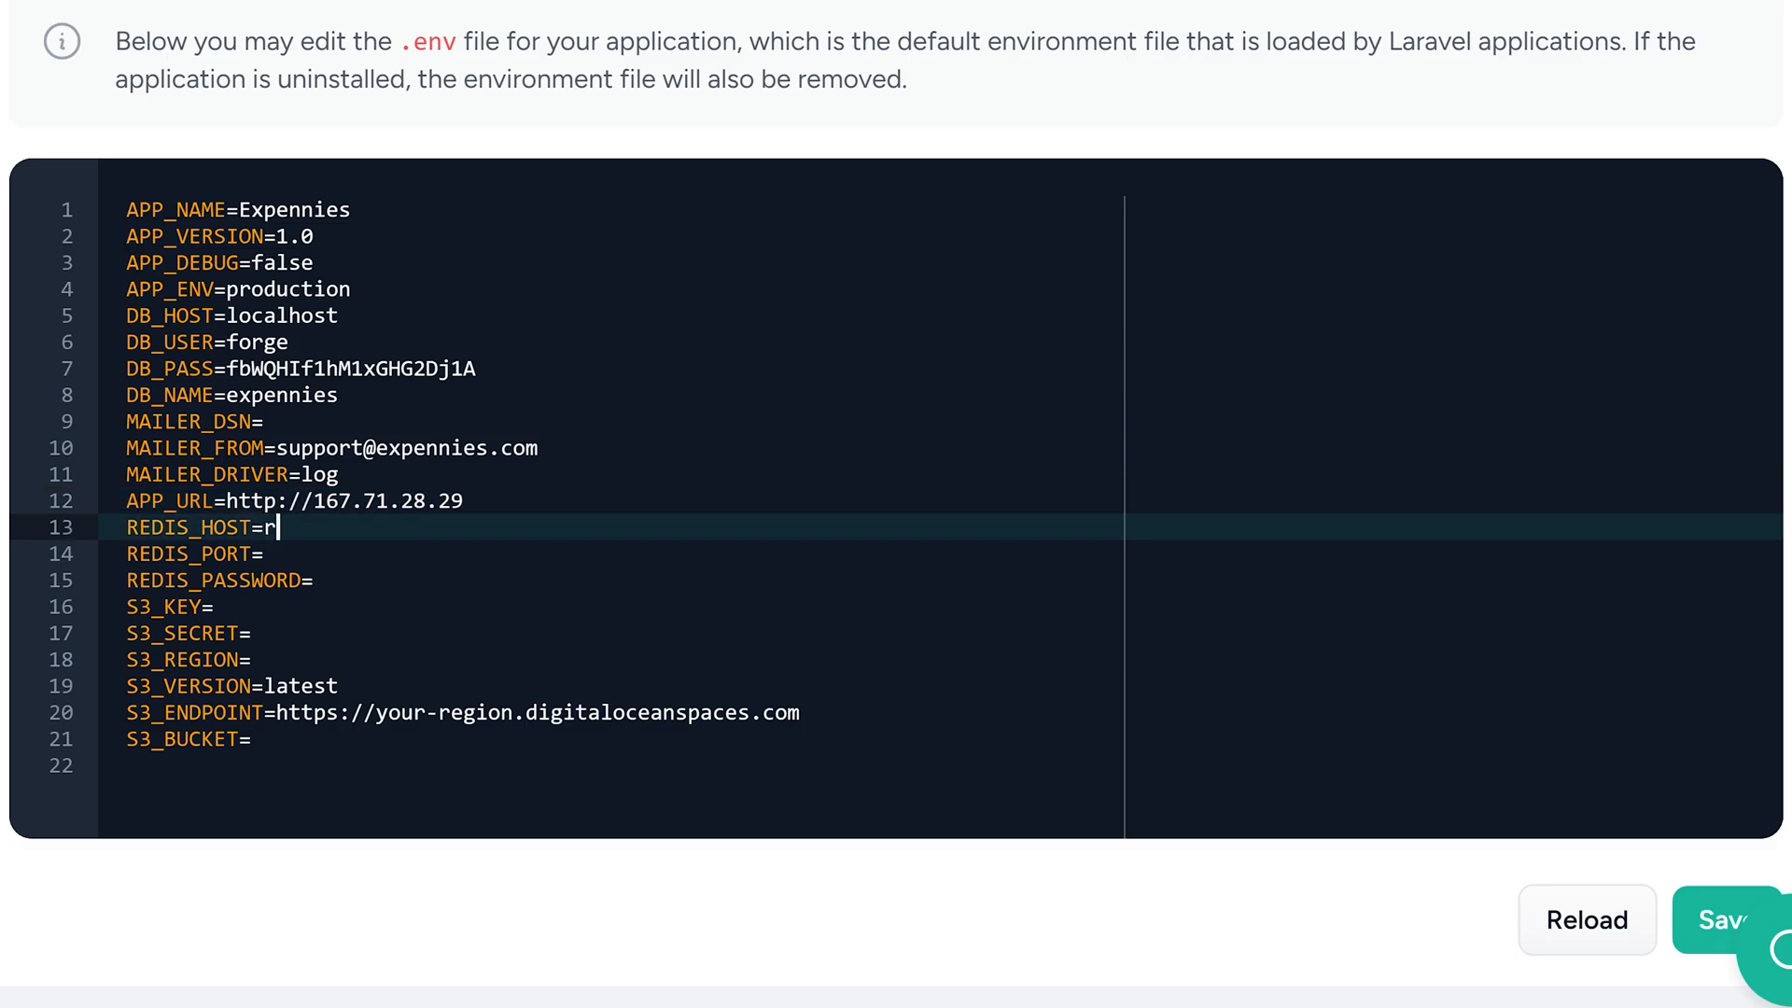
pyautogui.click(265, 554)
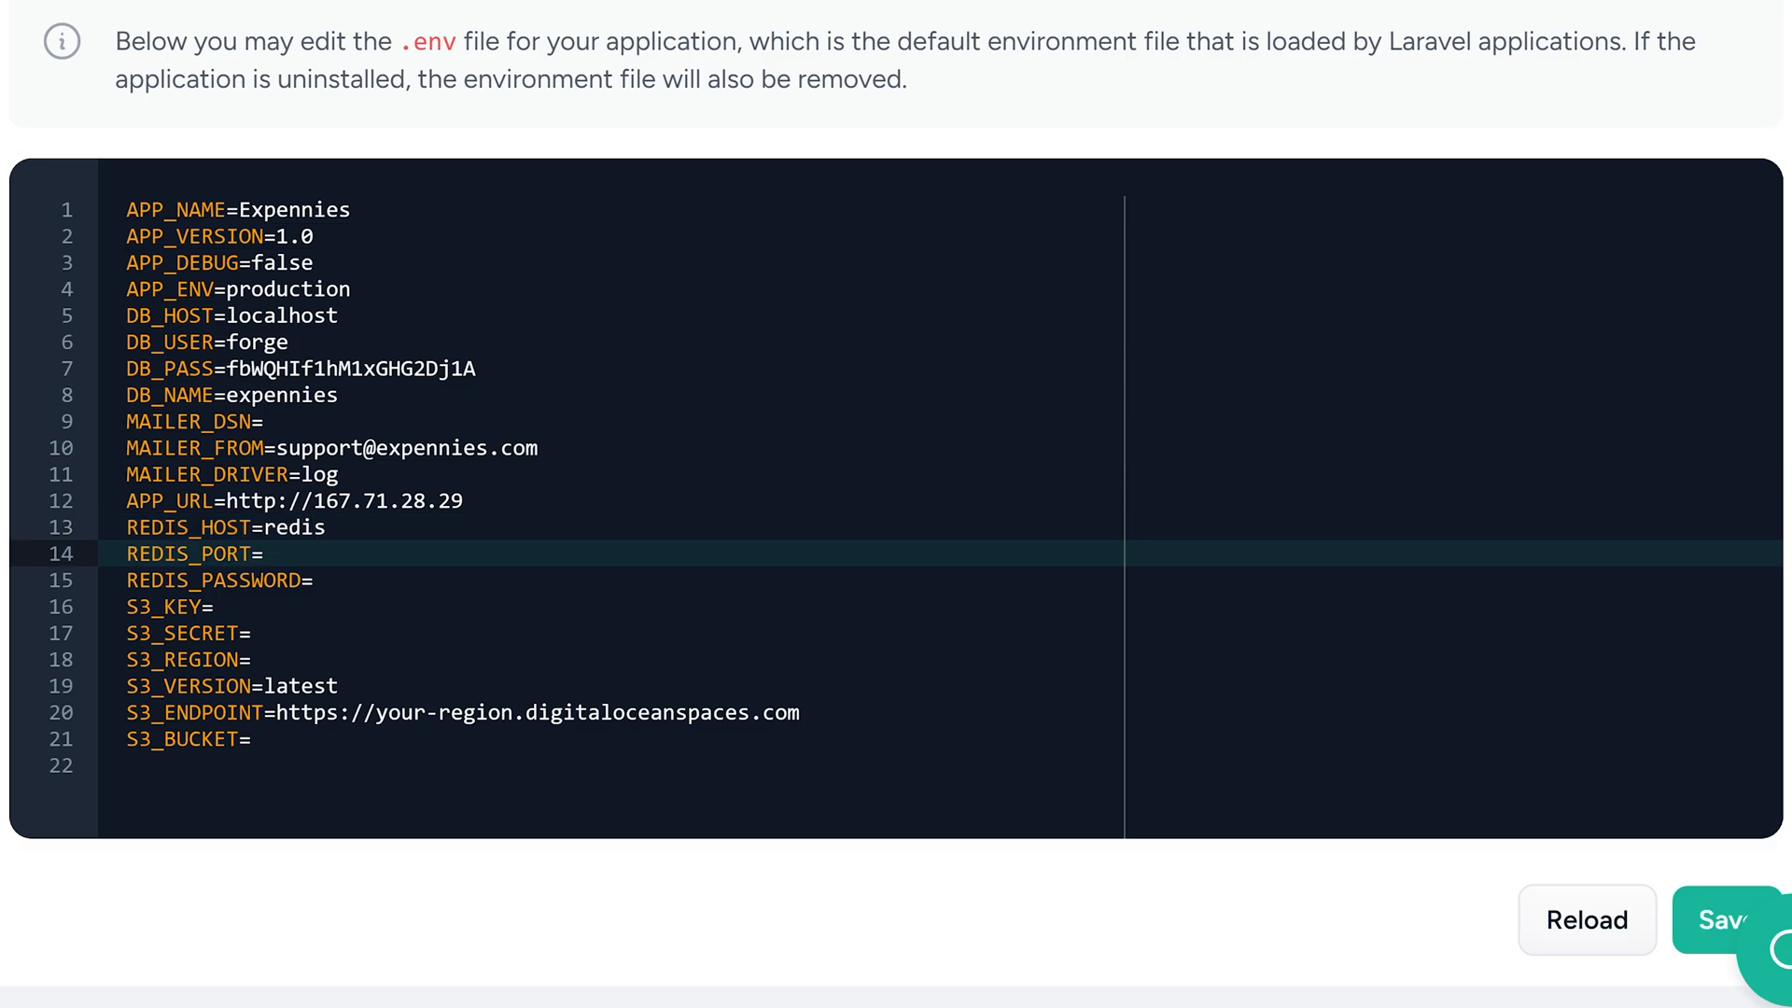
pyautogui.write('6379')
pyautogui.click(316, 580)
pyautogui.hotkey('shift', 'Up')
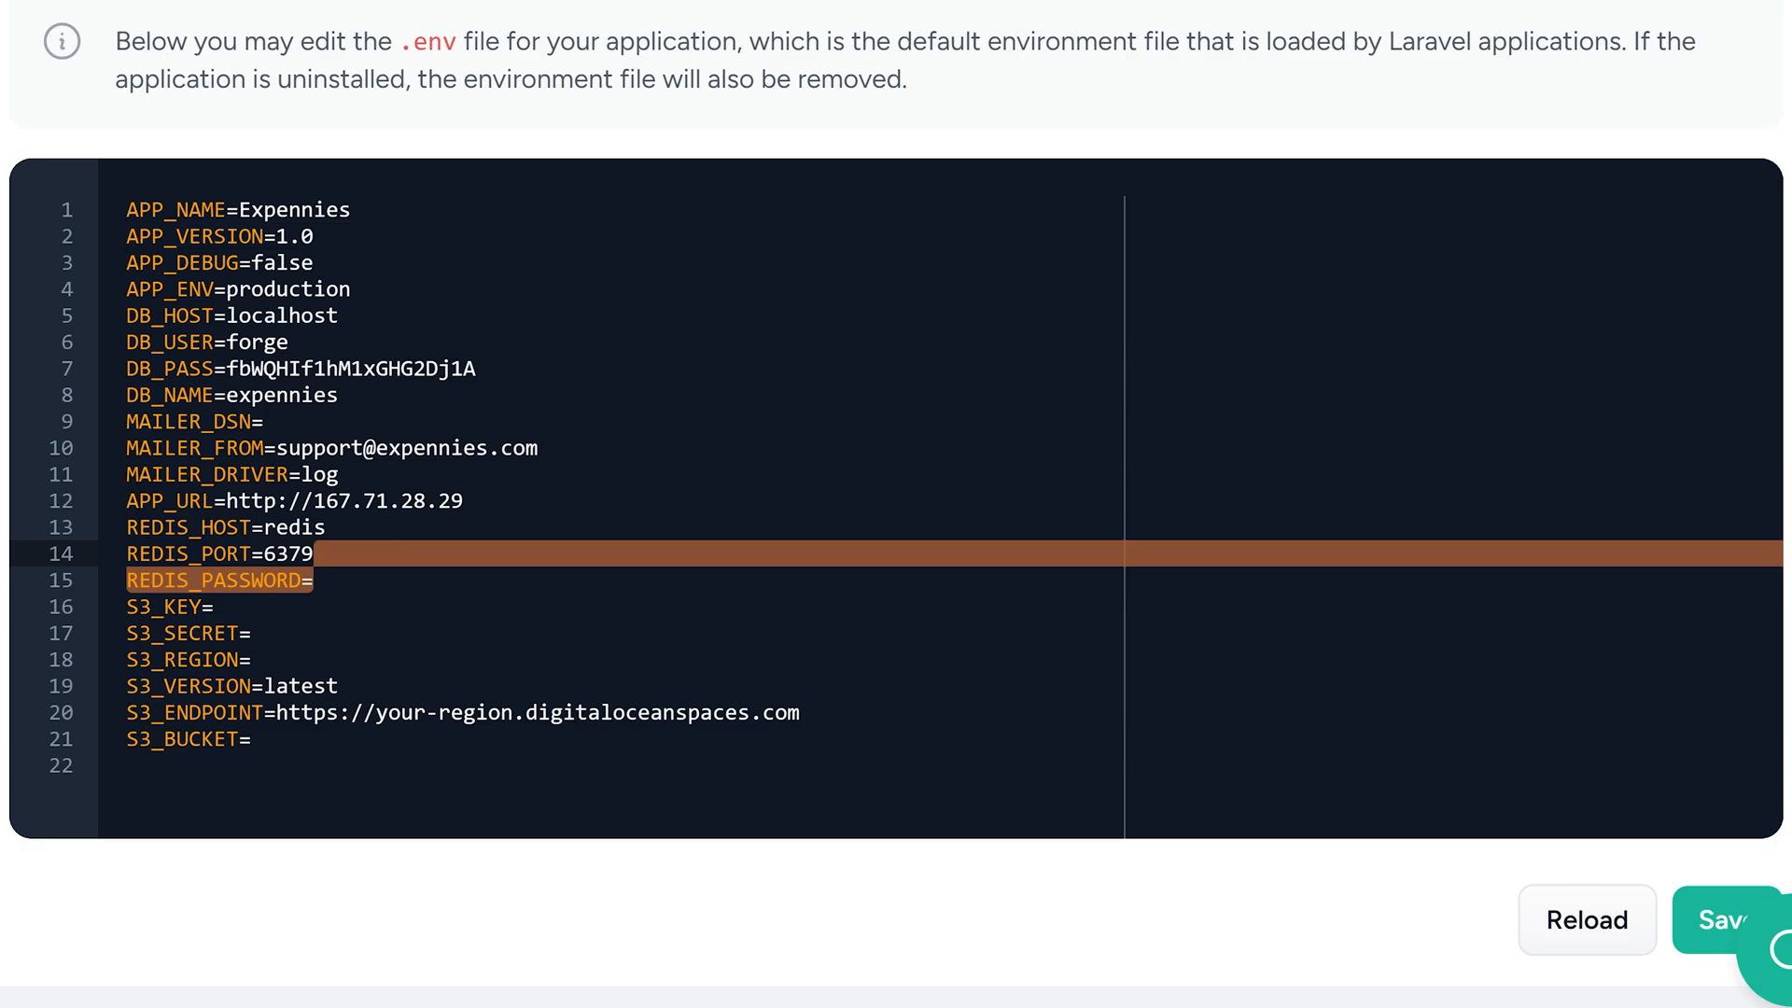
pyautogui.press('Down')
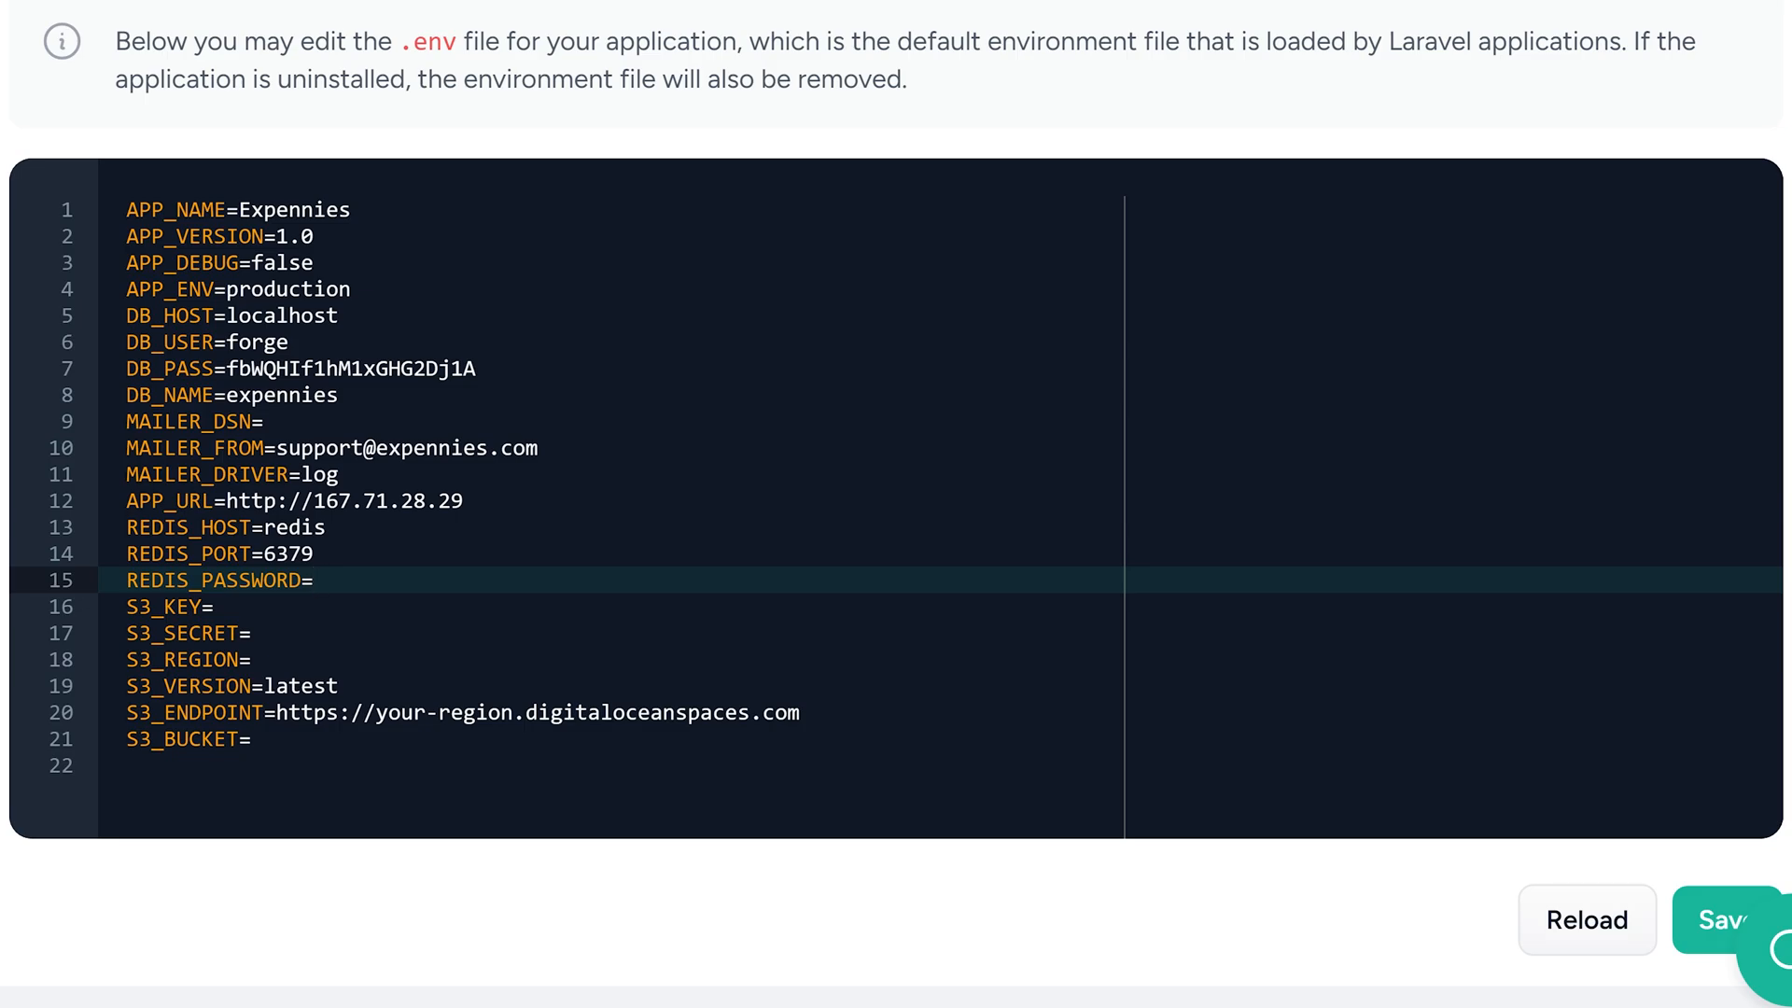
# Clear the values of S3_ENDPOINT and S3_VERSION
pyautogui.moveTo(276, 714); pyautogui.dragTo(804, 715)
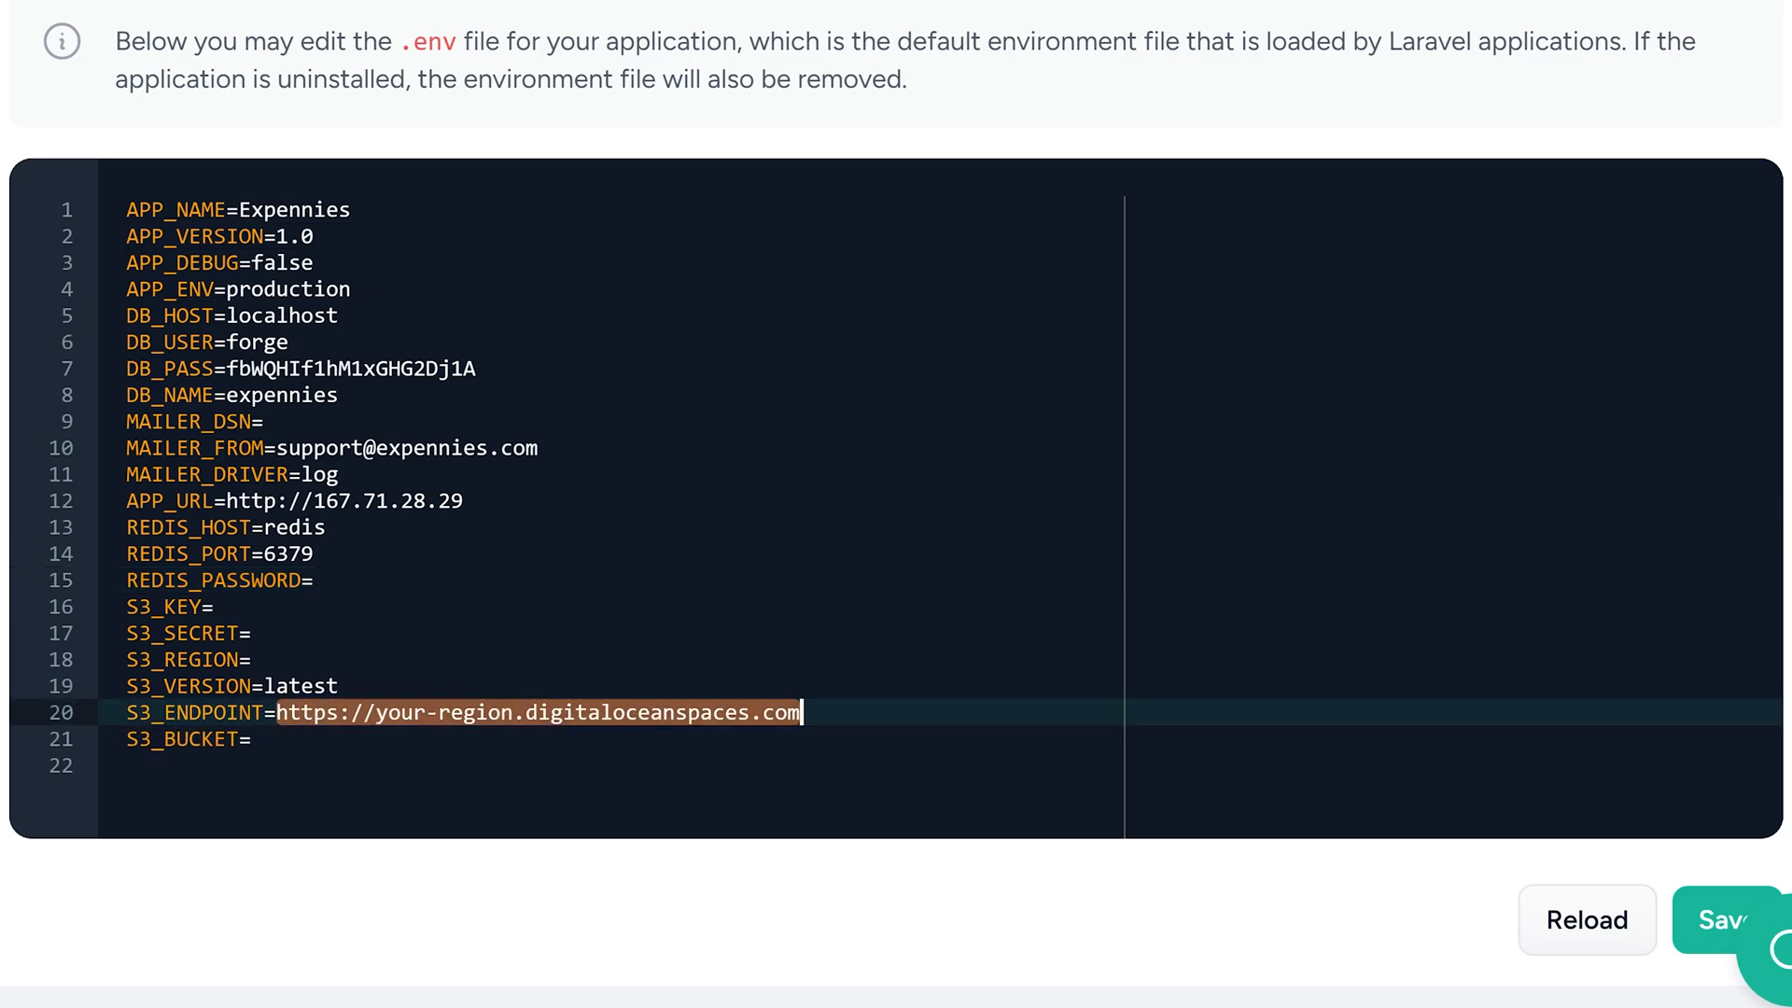
pyautogui.press('BackSpace')
pyautogui.doubleClick(300, 687)
pyautogui.press('BackSpace')
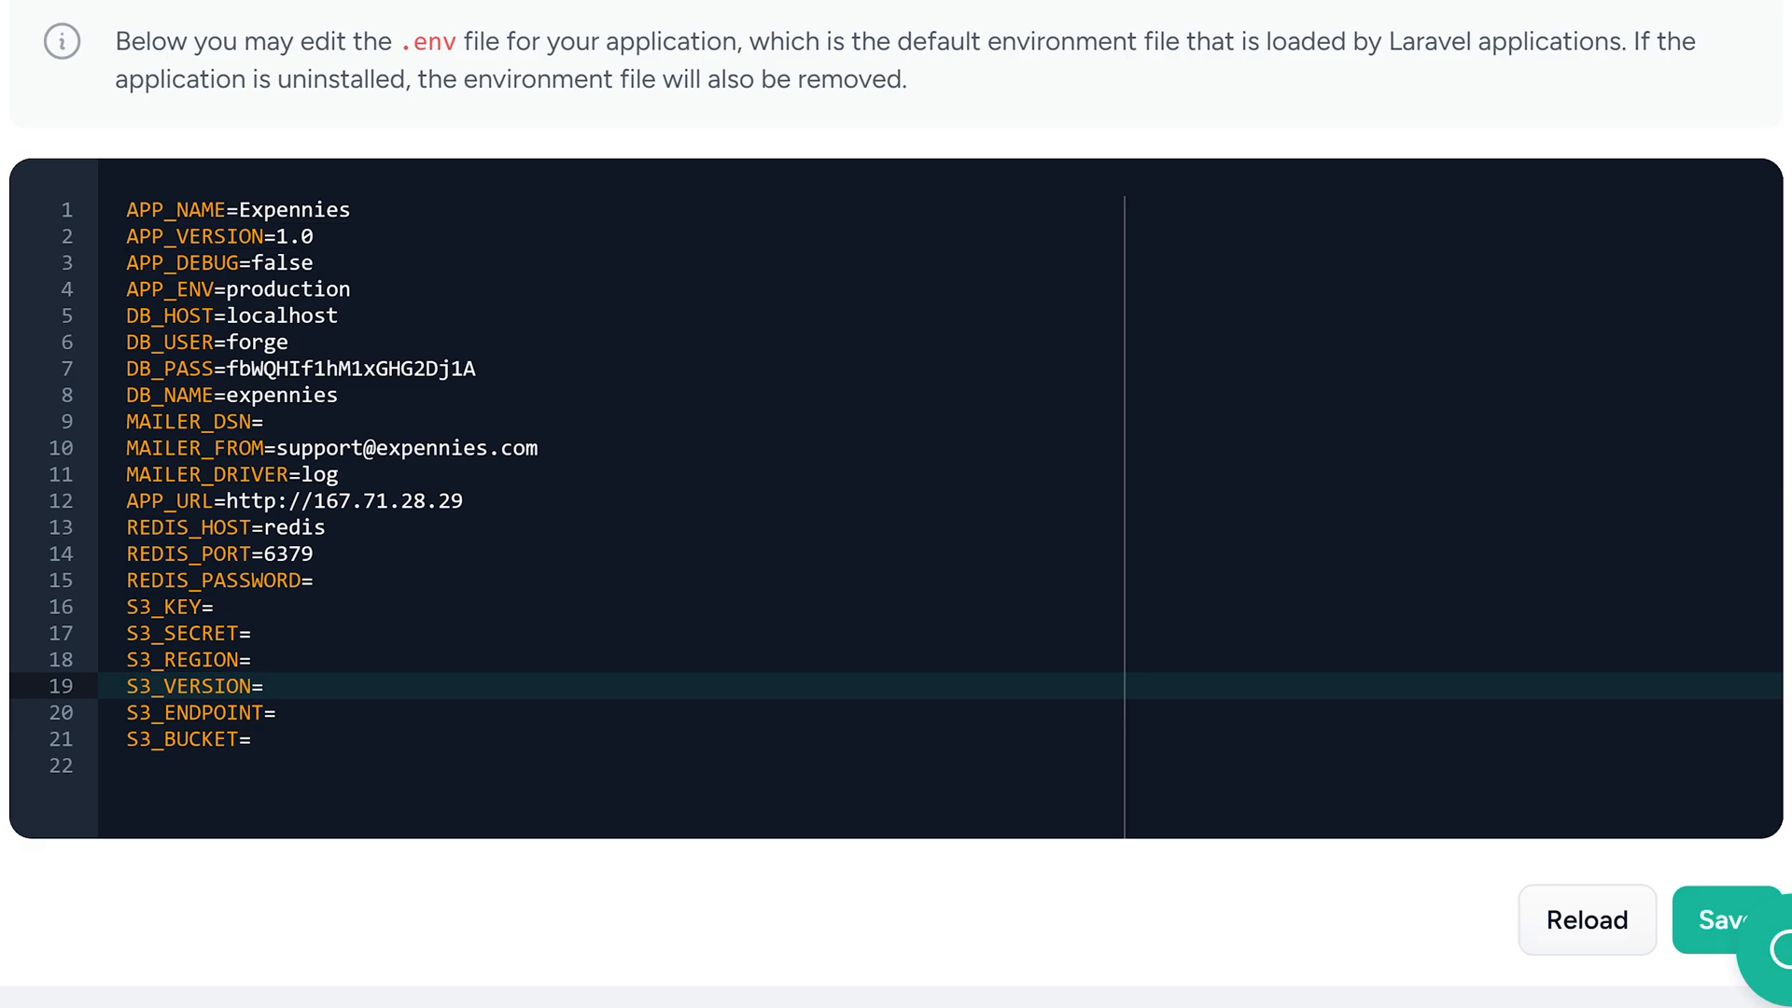
# Add a STORAGE_DRIVER variable with an empty value on a new line after S3_BUCKET
pyautogui.click(278, 713)
pyautogui.press('Down')
pyautogui.press('Return')
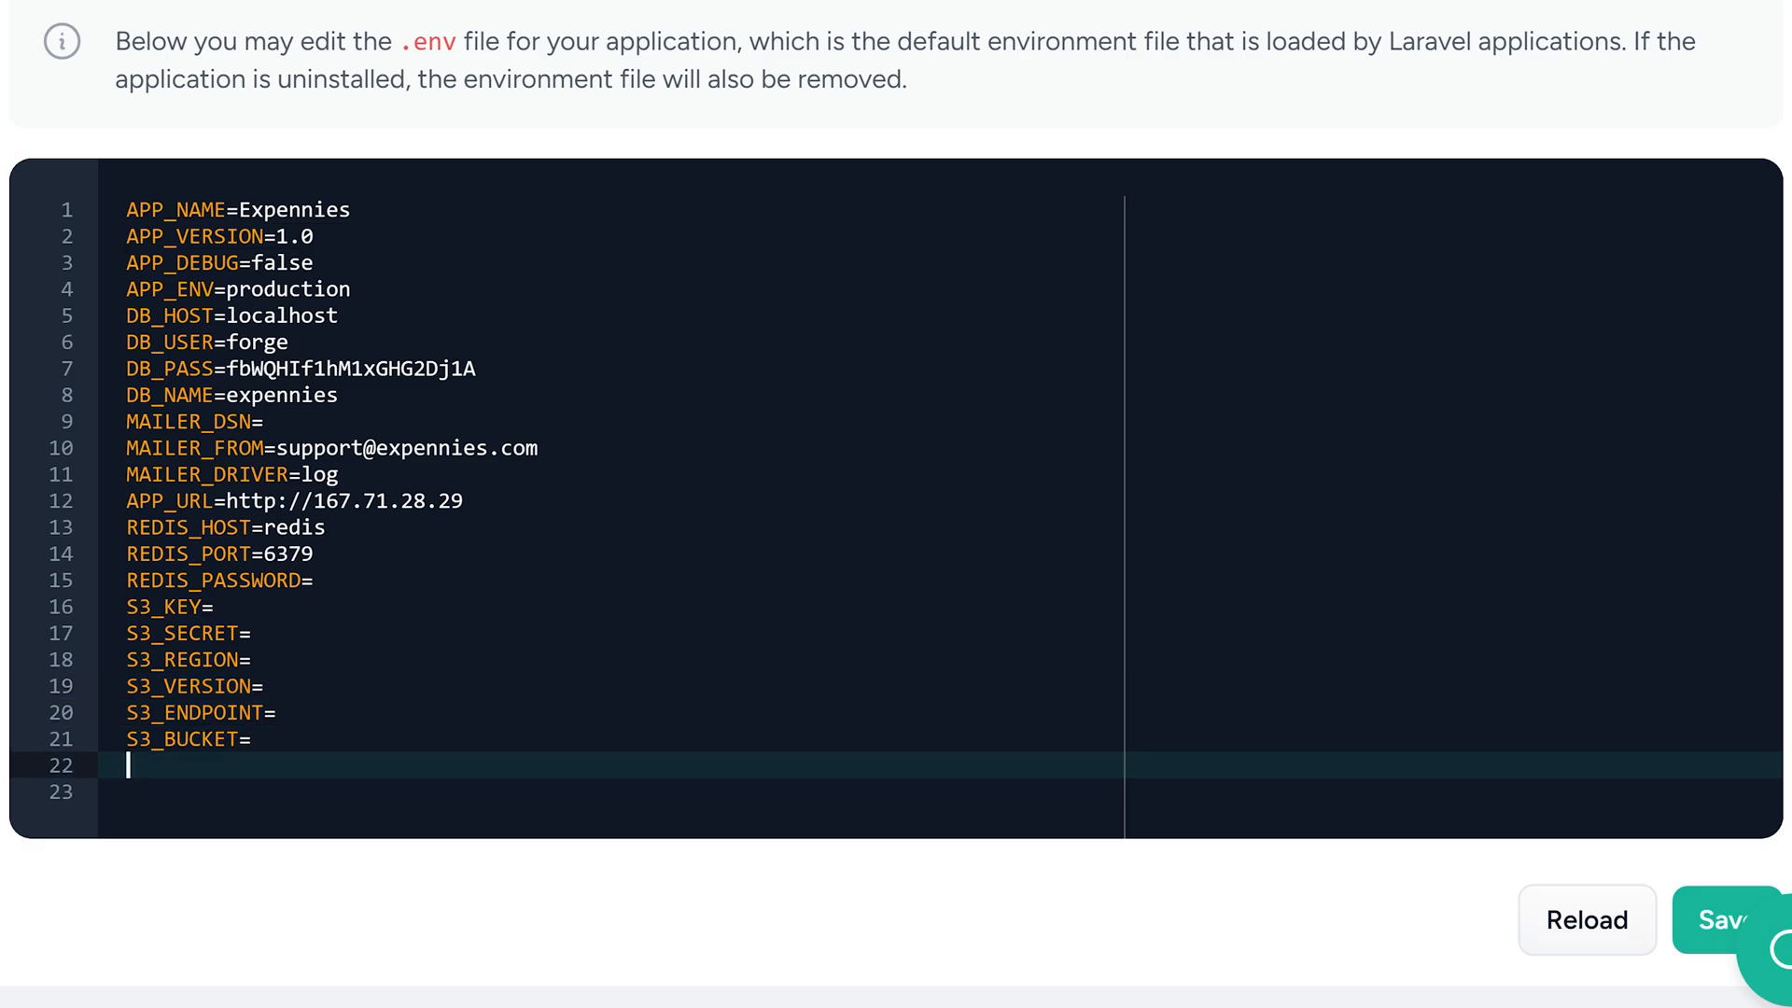
pyautogui.write('STORAGE_DRIVE=')
pyautogui.write('s3')
pyautogui.press('Left')
pyautogui.press('Left')
pyautogui.press('Left')
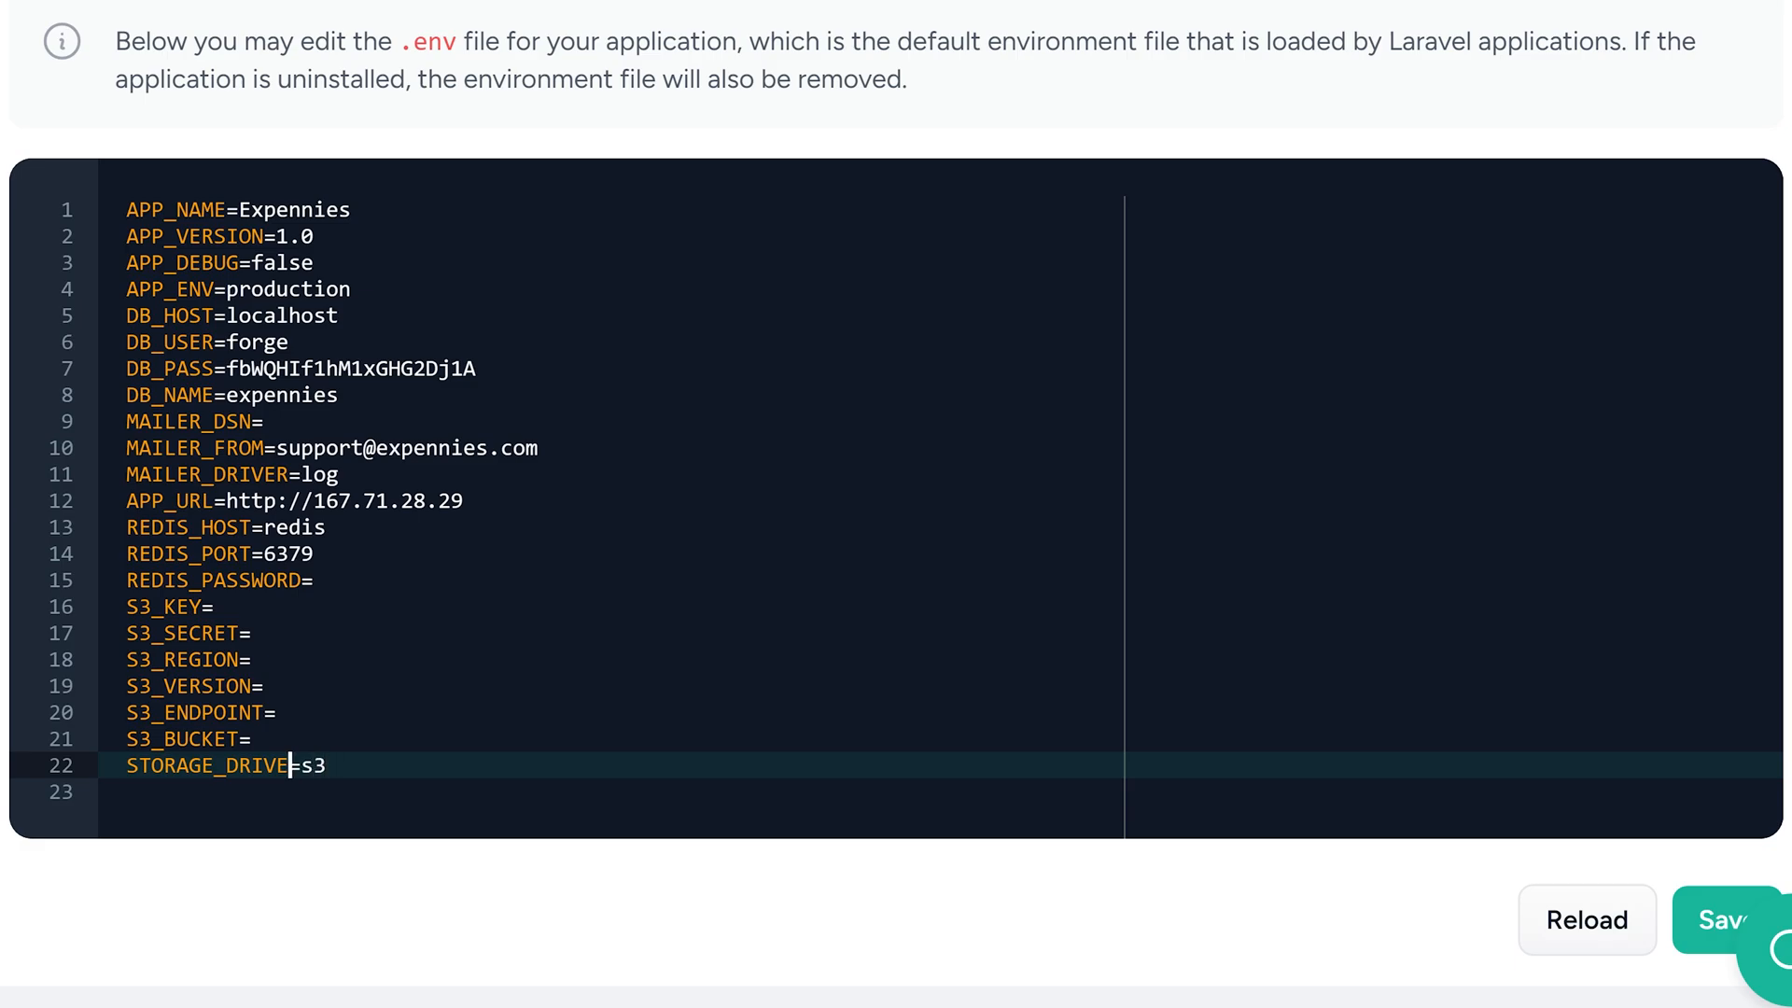
pyautogui.write('R')
pyautogui.press('End')
pyautogui.press('BackSpace')
pyautogui.press('BackSpace')
# Add SESSION_SECURE=false on a new line after STORAGE_DRIVER
pyautogui.moveTo(226, 501); pyautogui.dragTo(465, 501)
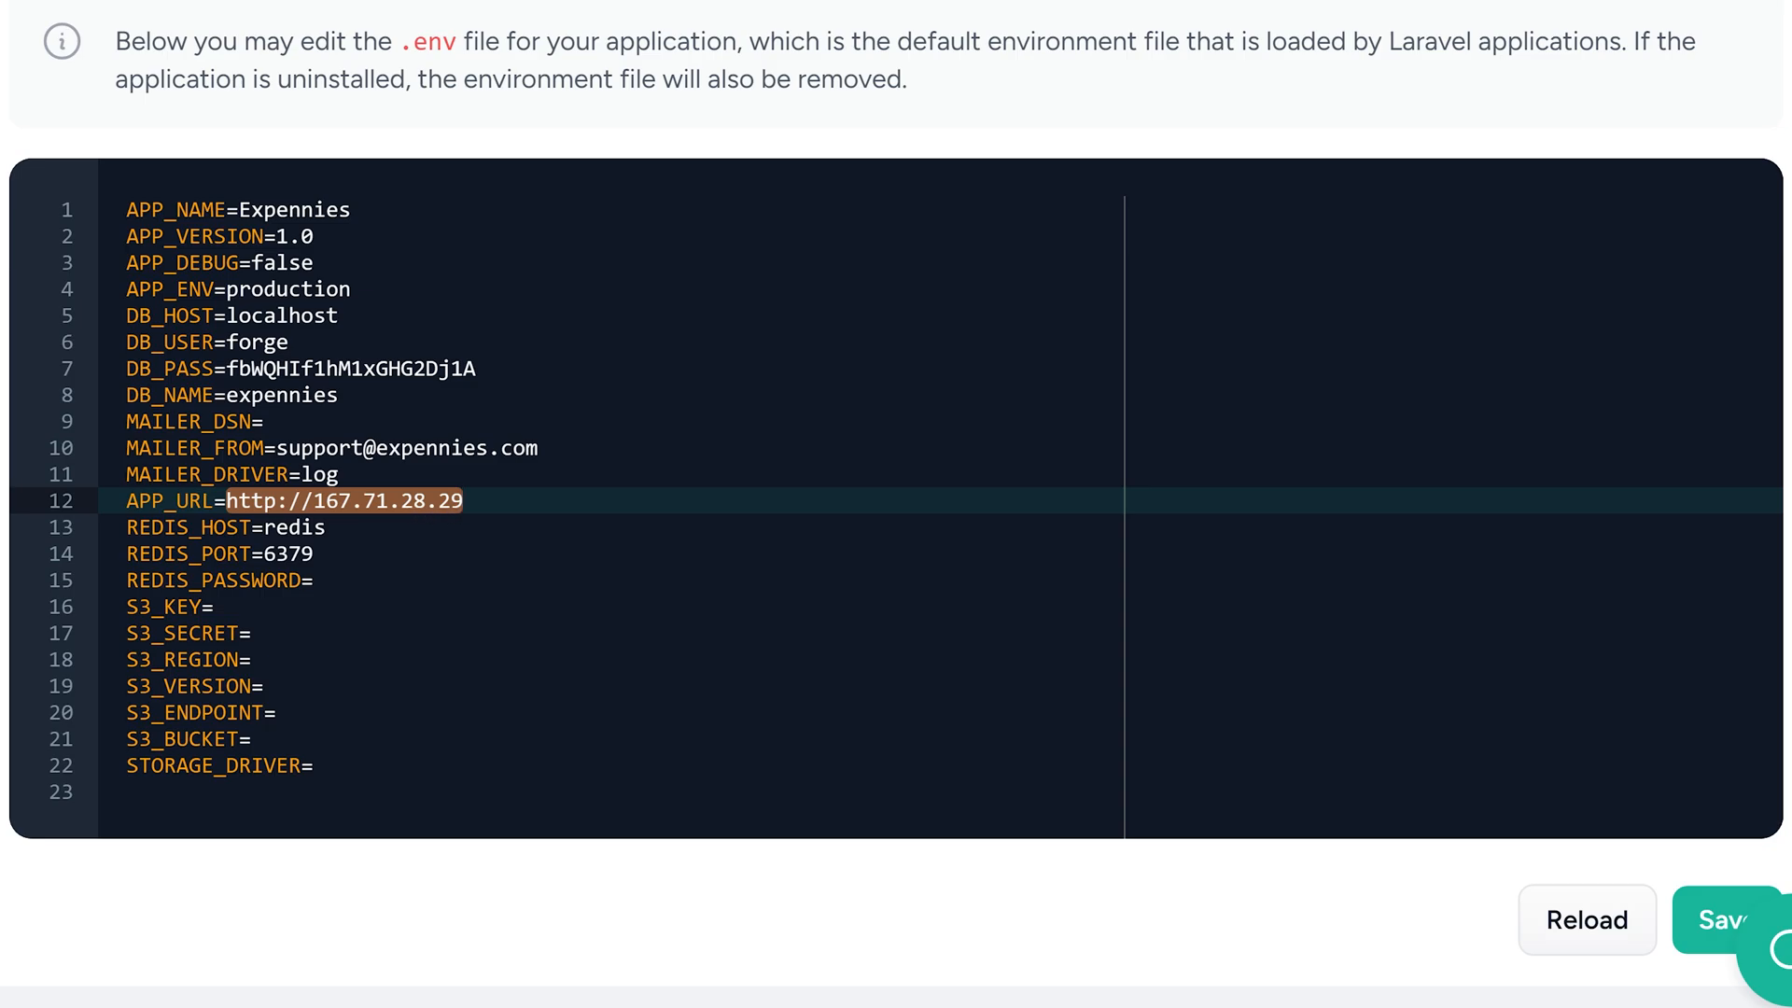
pyautogui.click(315, 765)
pyautogui.press('Return')
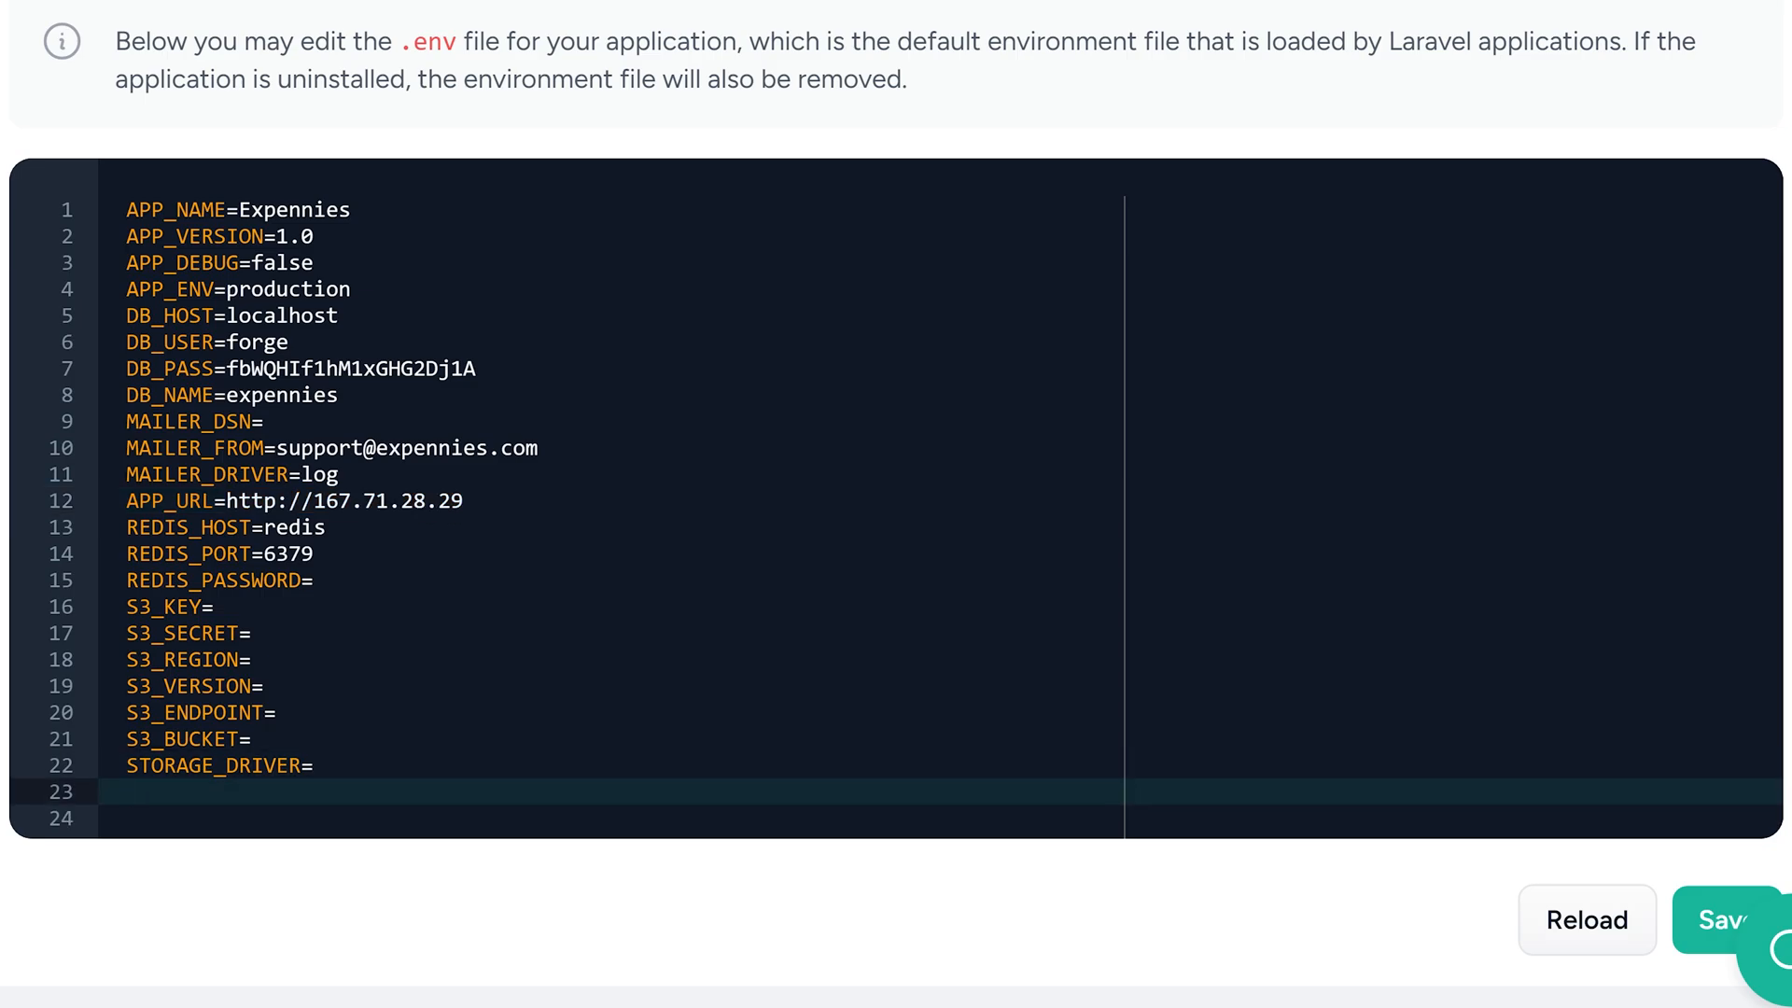
pyautogui.write('SESSION_SECURE=false')
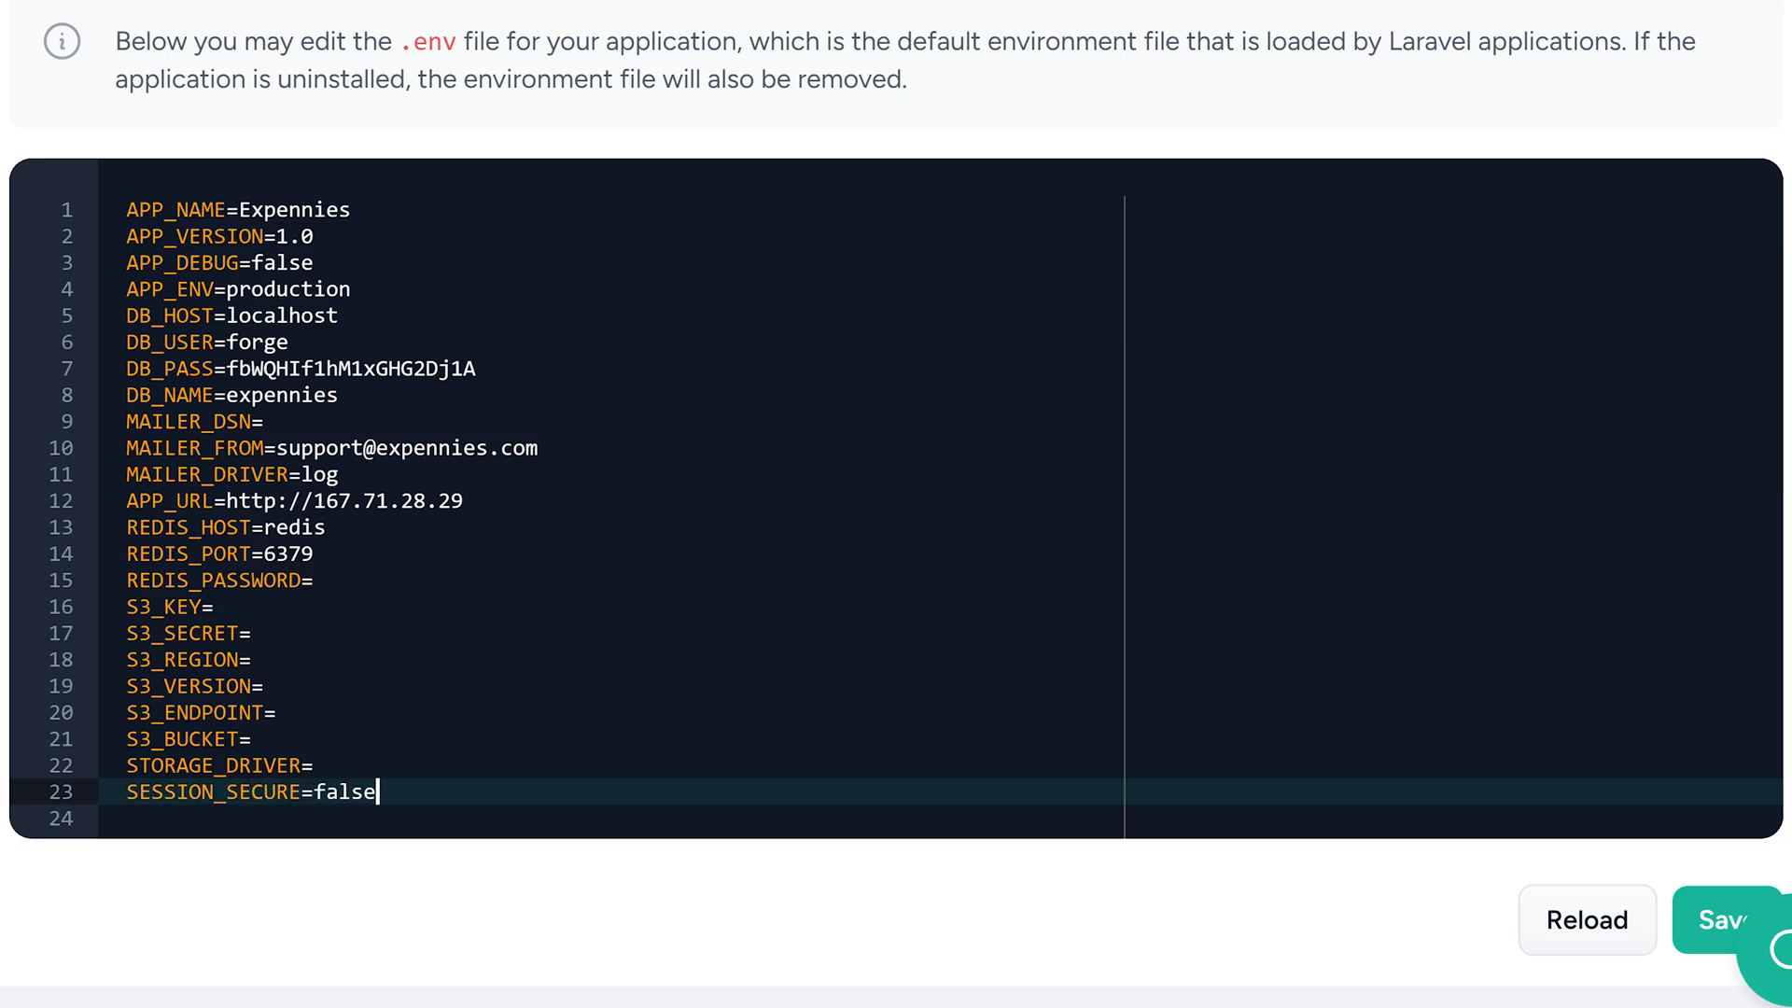
pyautogui.hotkey('shift', 'Home')
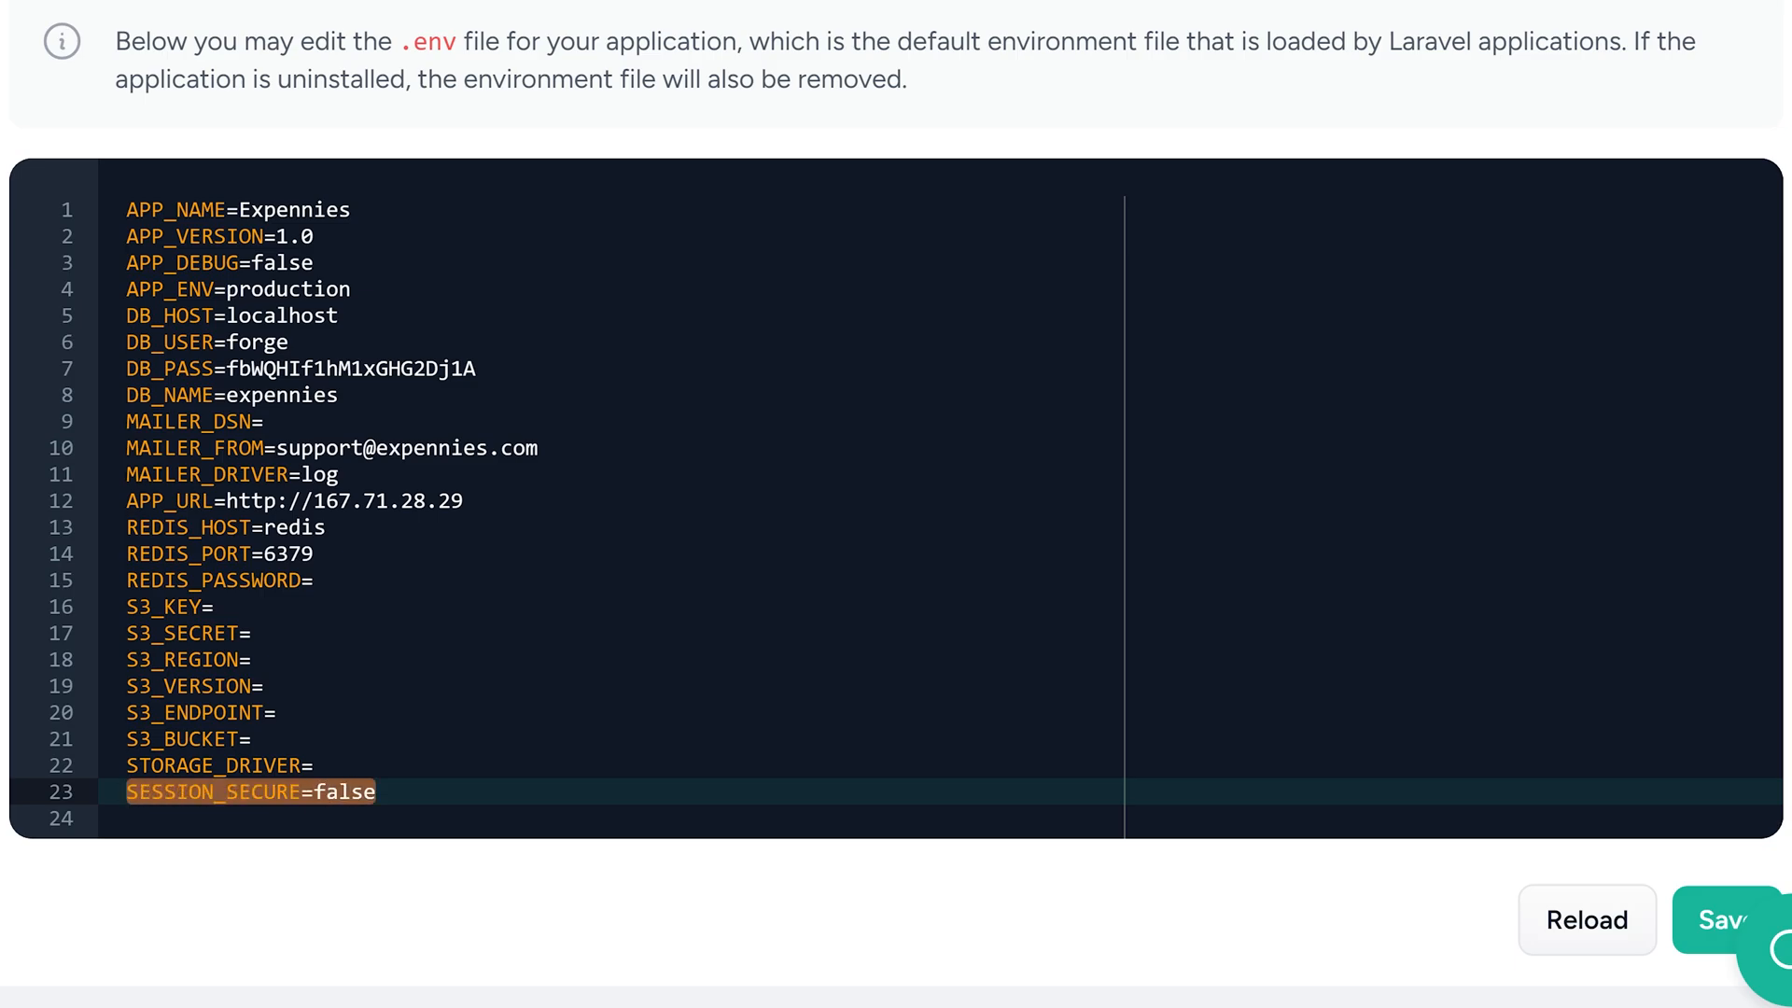
pyautogui.hotkey('ctrl', 'shift', 'Right')
pyautogui.hotkey('ctrl', 'shift', 'Right')
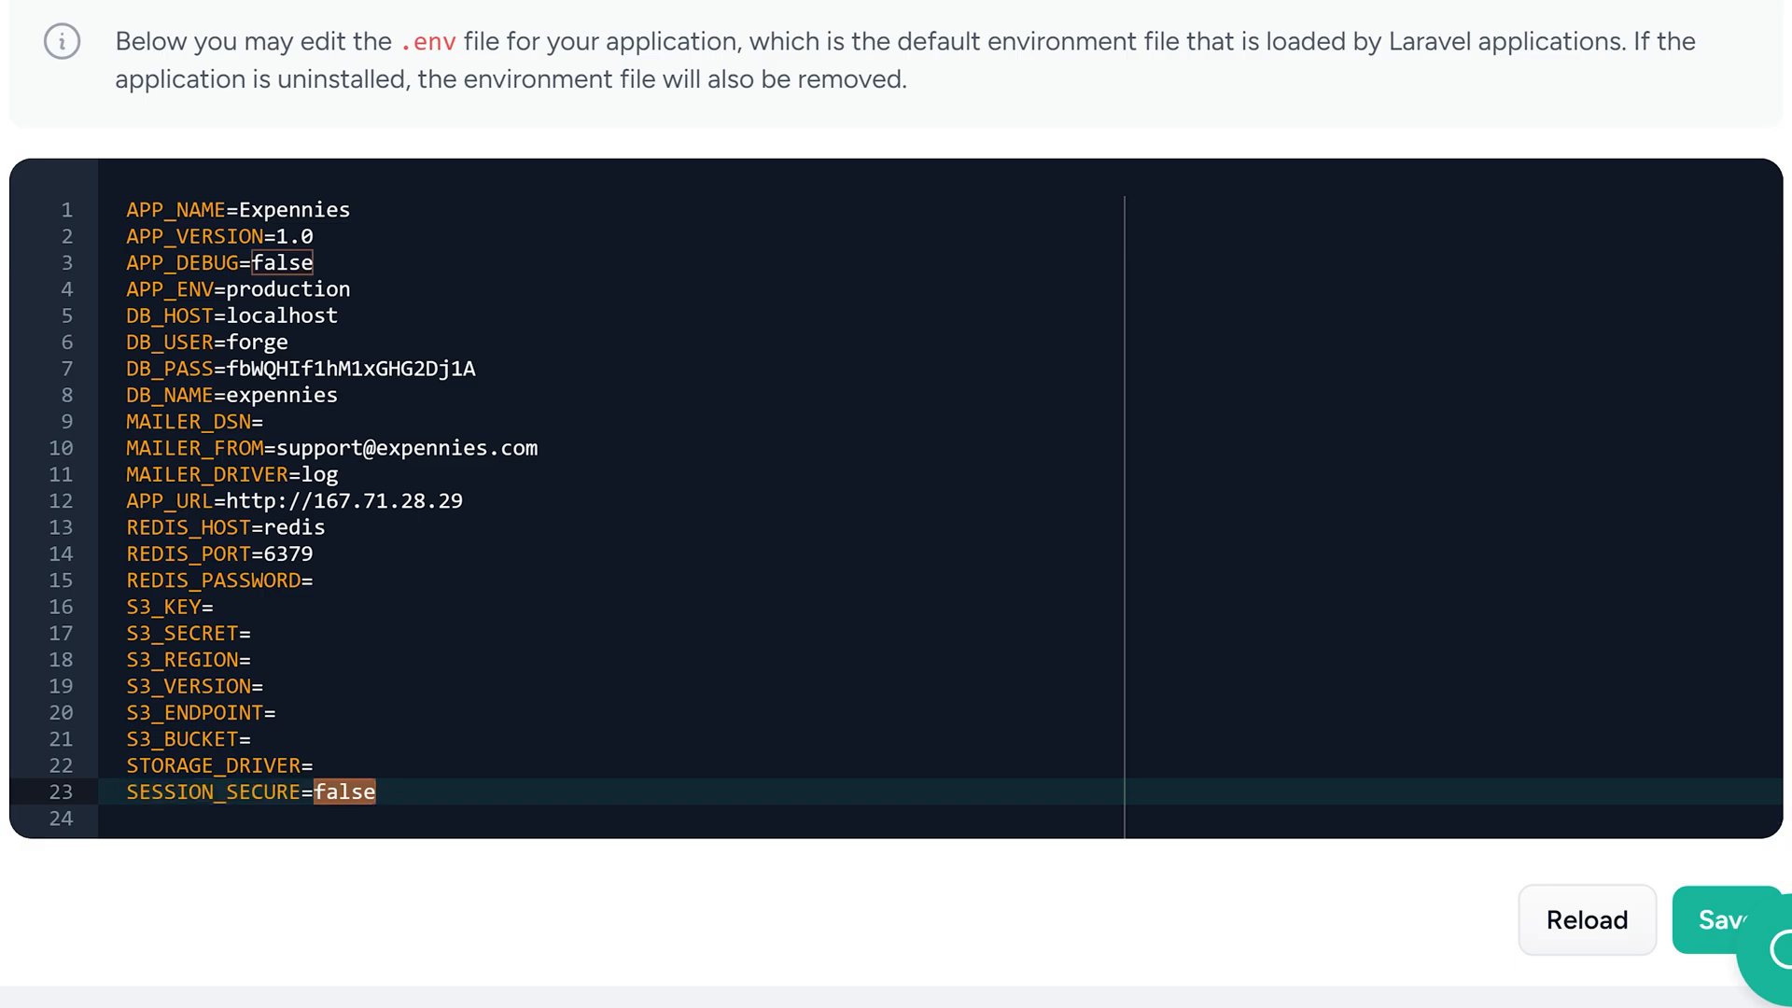
# Save the environment file and start a deployment of the site
pyautogui.click(253, 634)
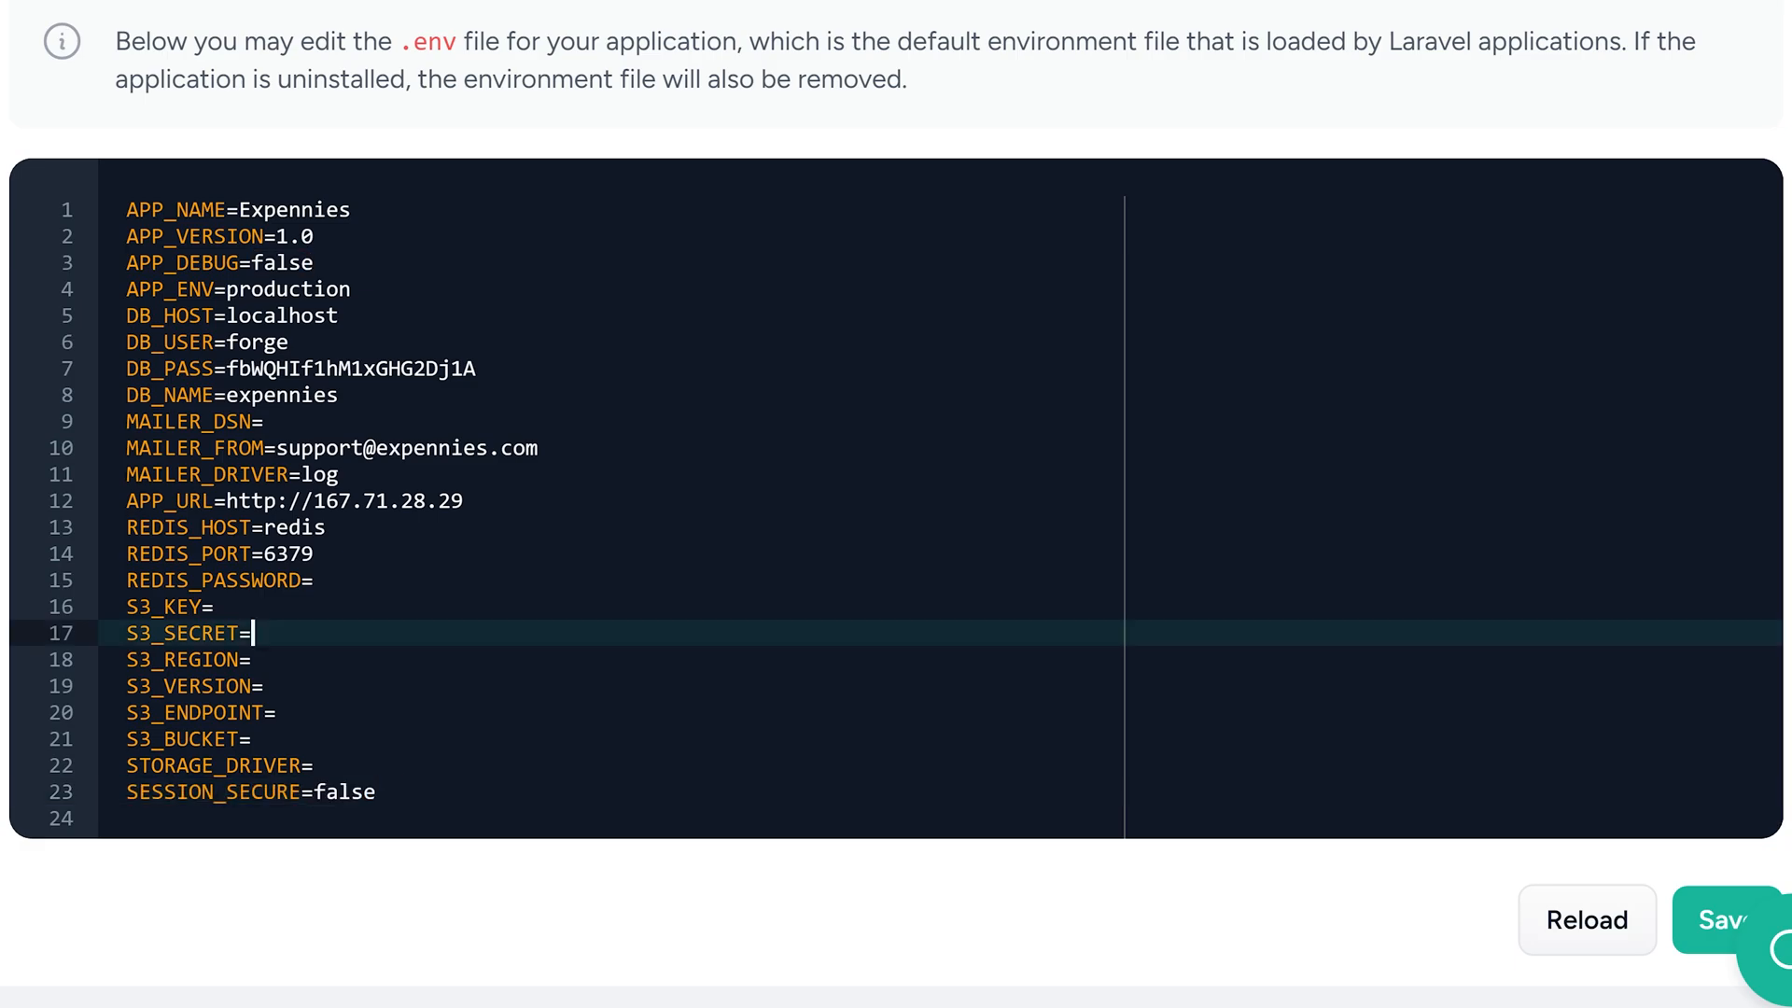
pyautogui.scroll(-5, 897, 634)
pyautogui.click(1718, 566)
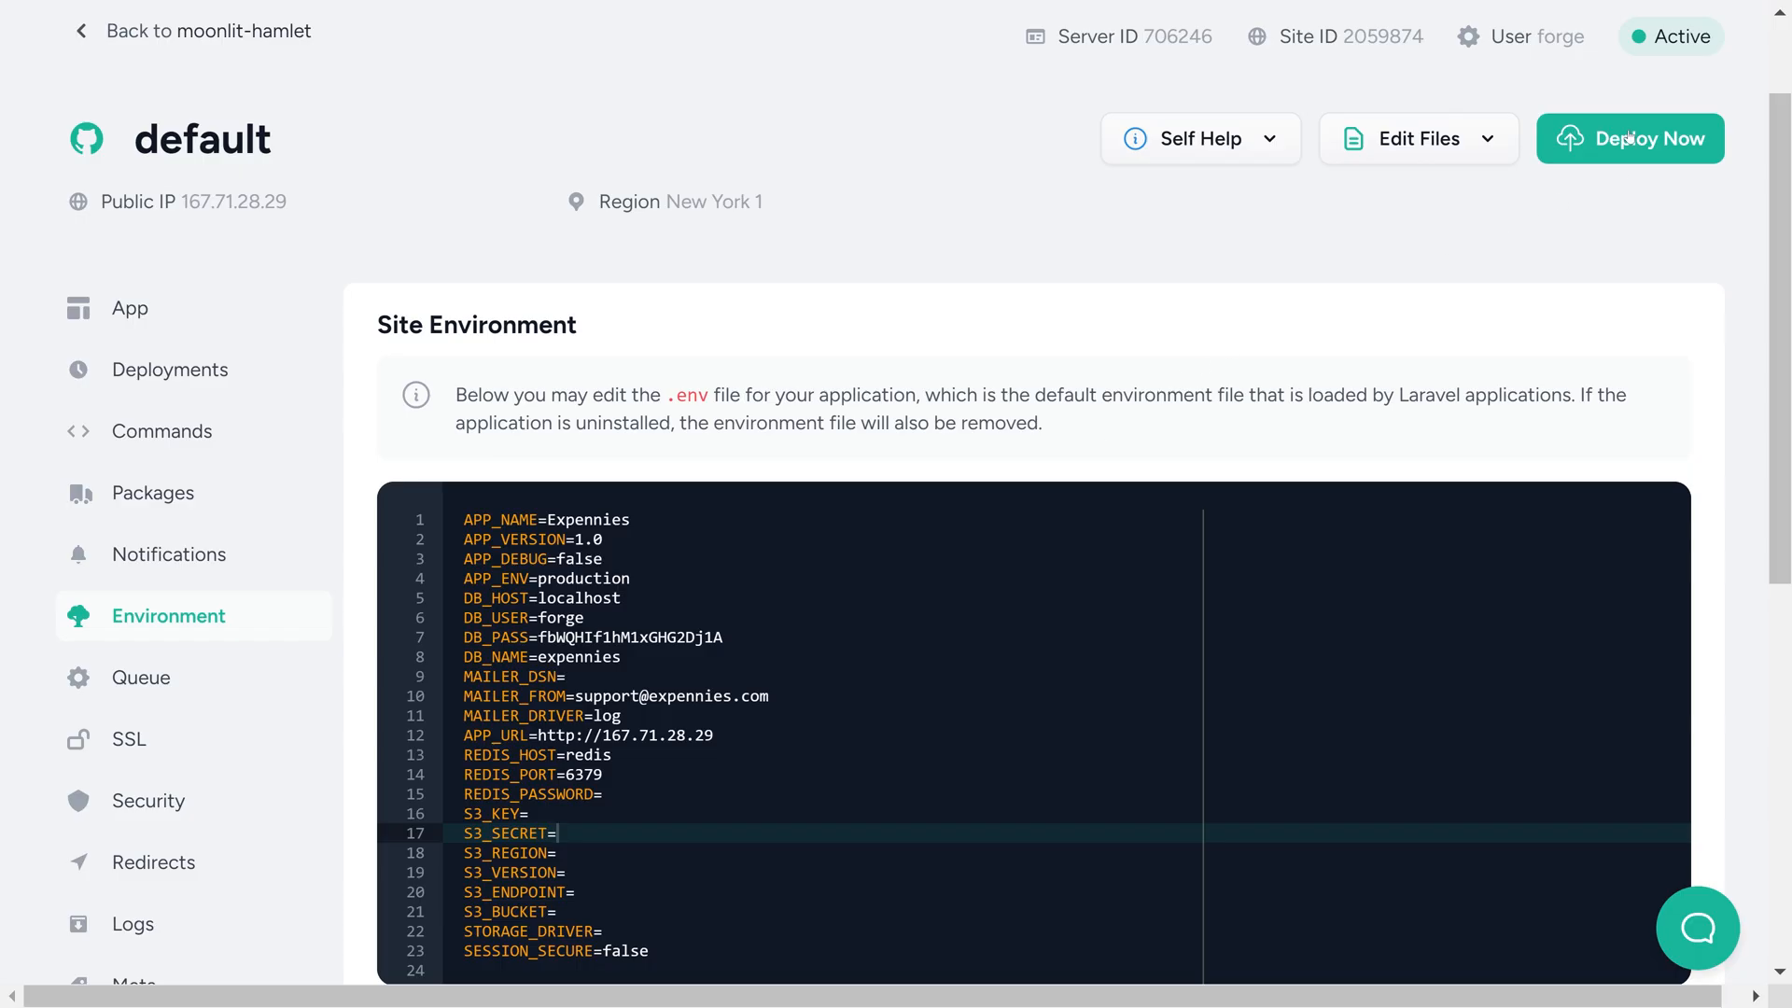
pyautogui.click(1629, 138)
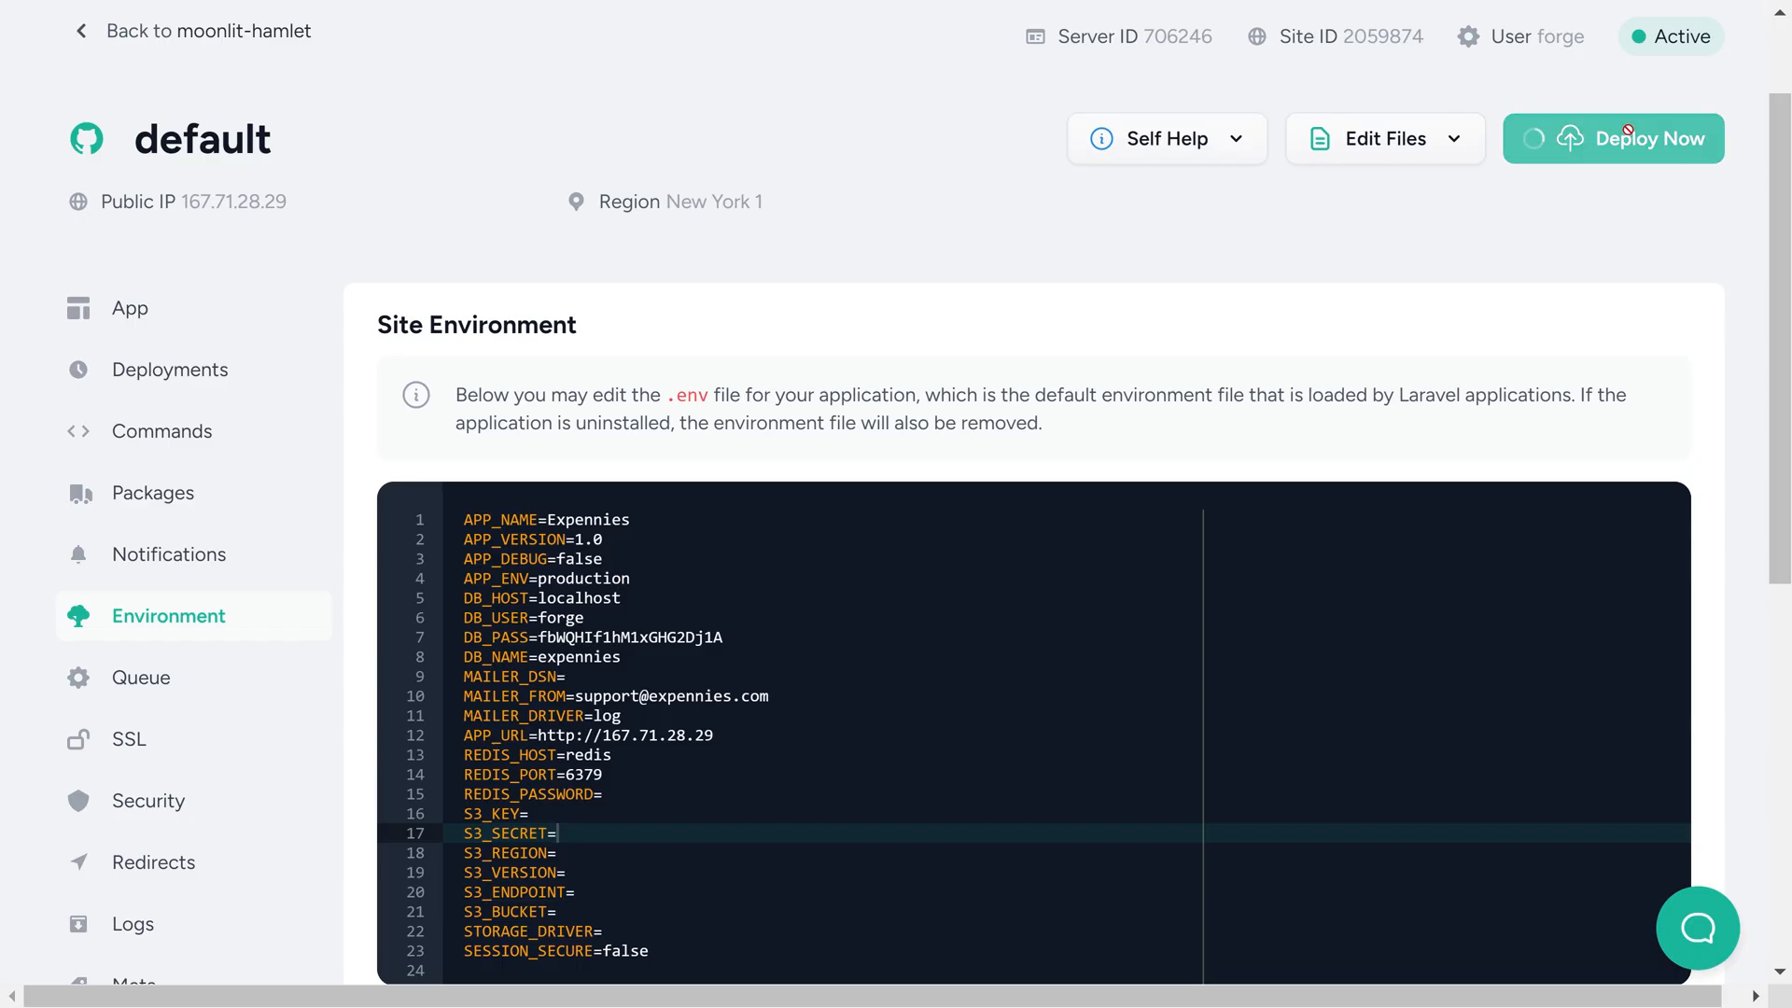
# Check the site's live deployment output and review its deploy script
pyautogui.scroll(2, 631, 367)
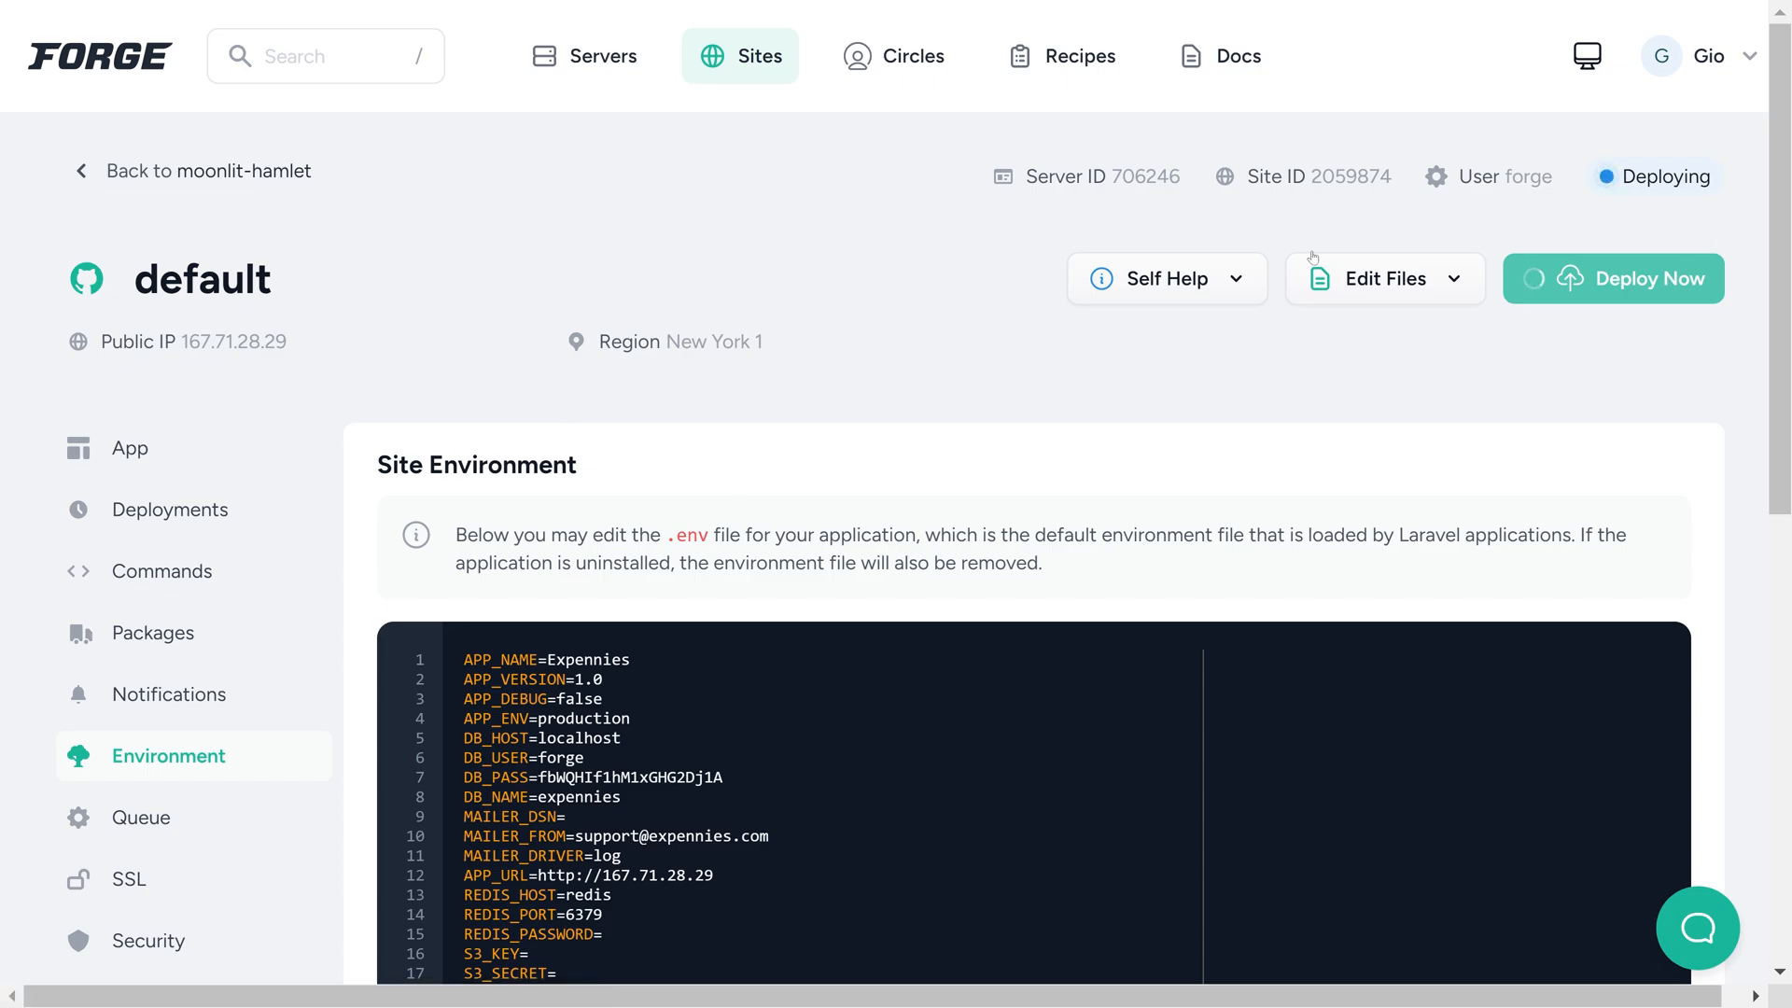
pyautogui.click(187, 525)
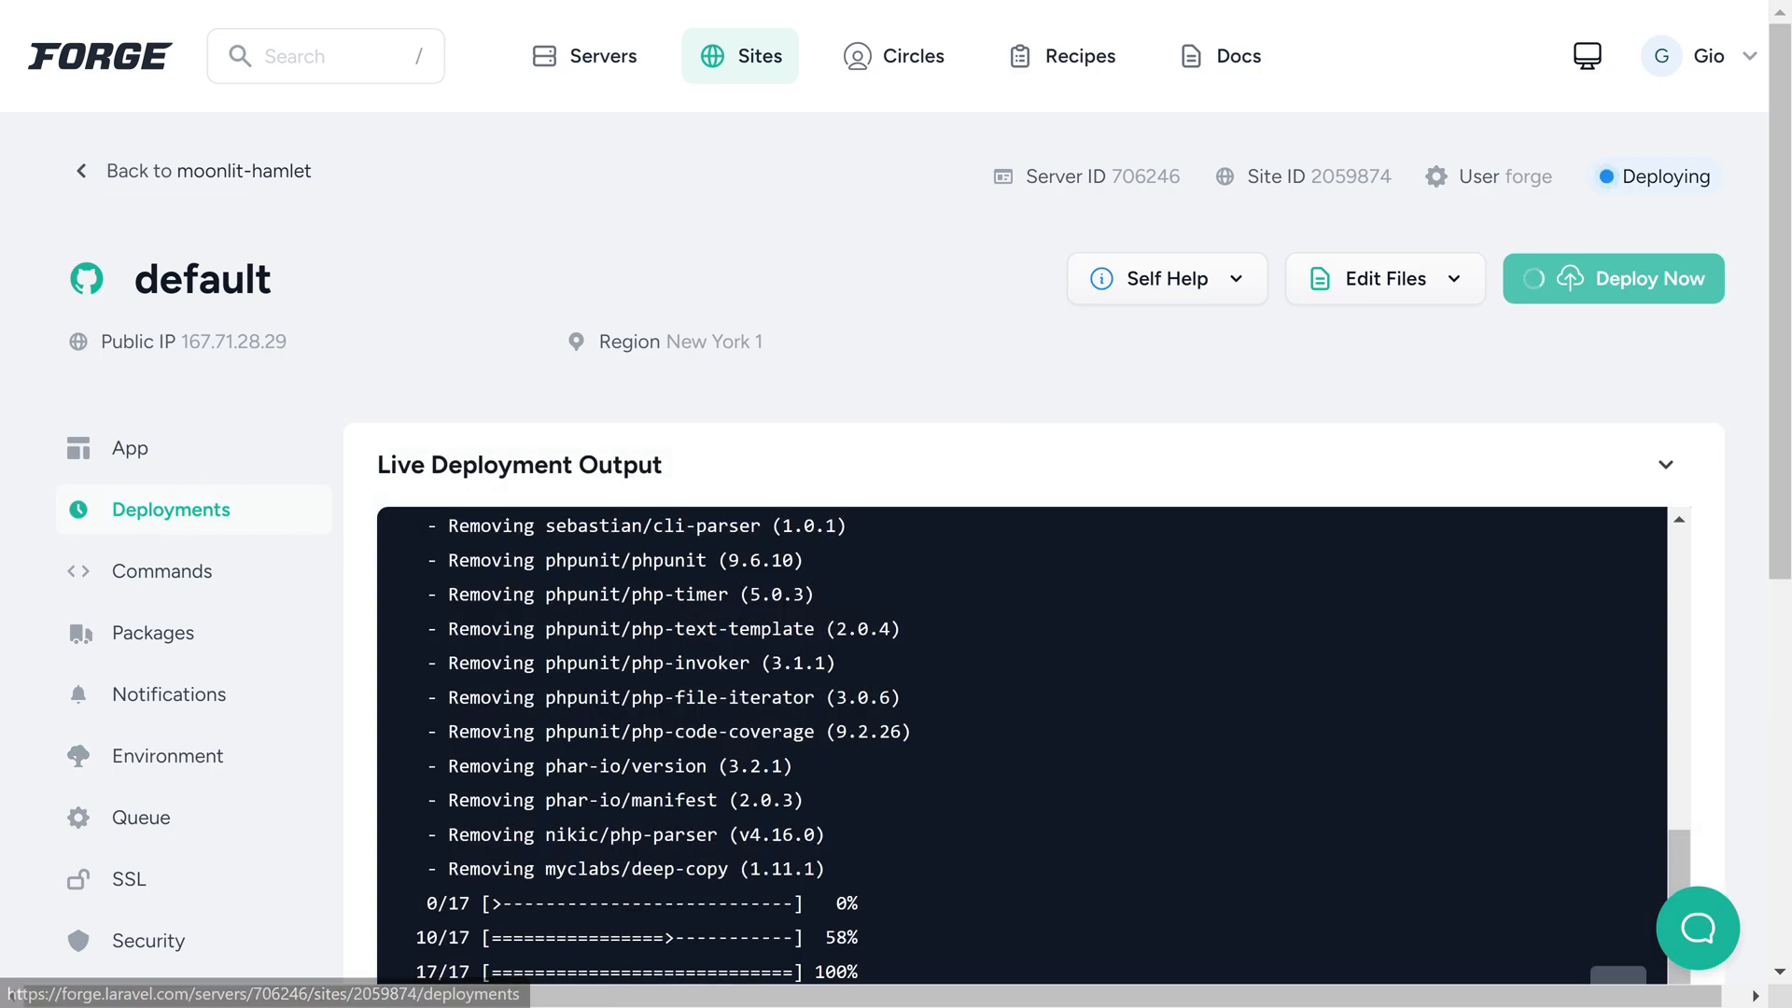
pyautogui.scroll(-4, 188, 525)
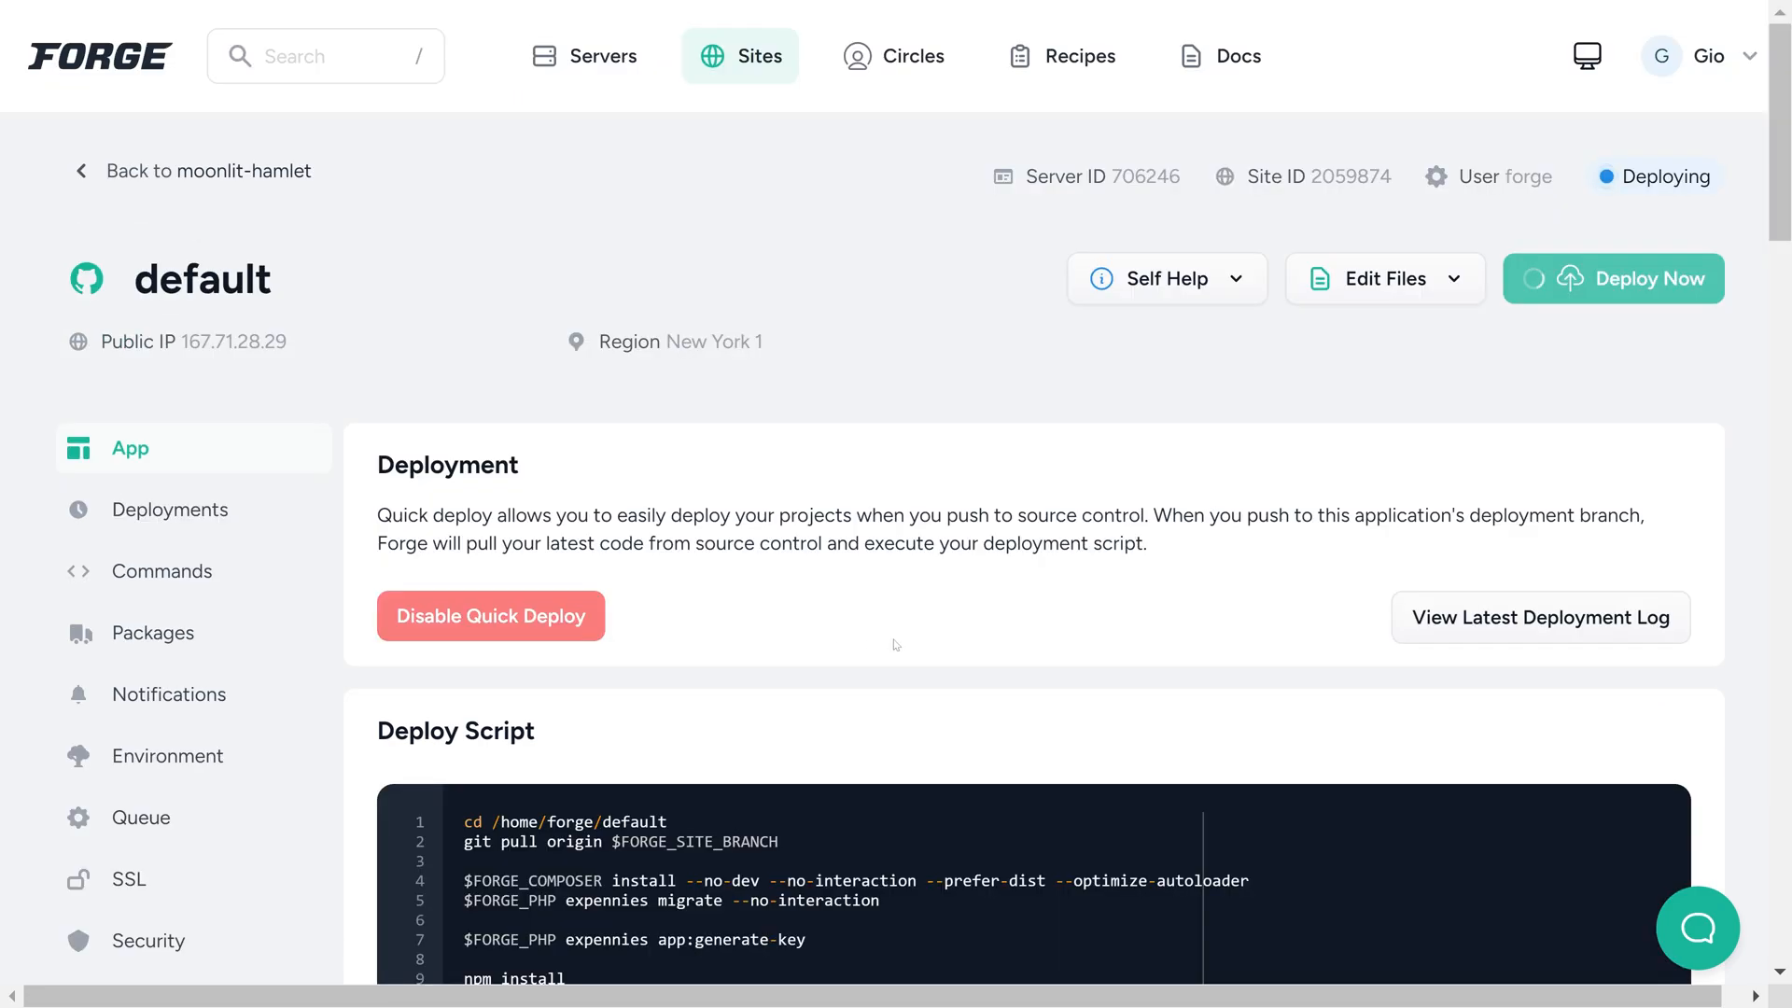
pyautogui.scroll(-1, 818, 624)
pyautogui.scroll(-3, 819, 624)
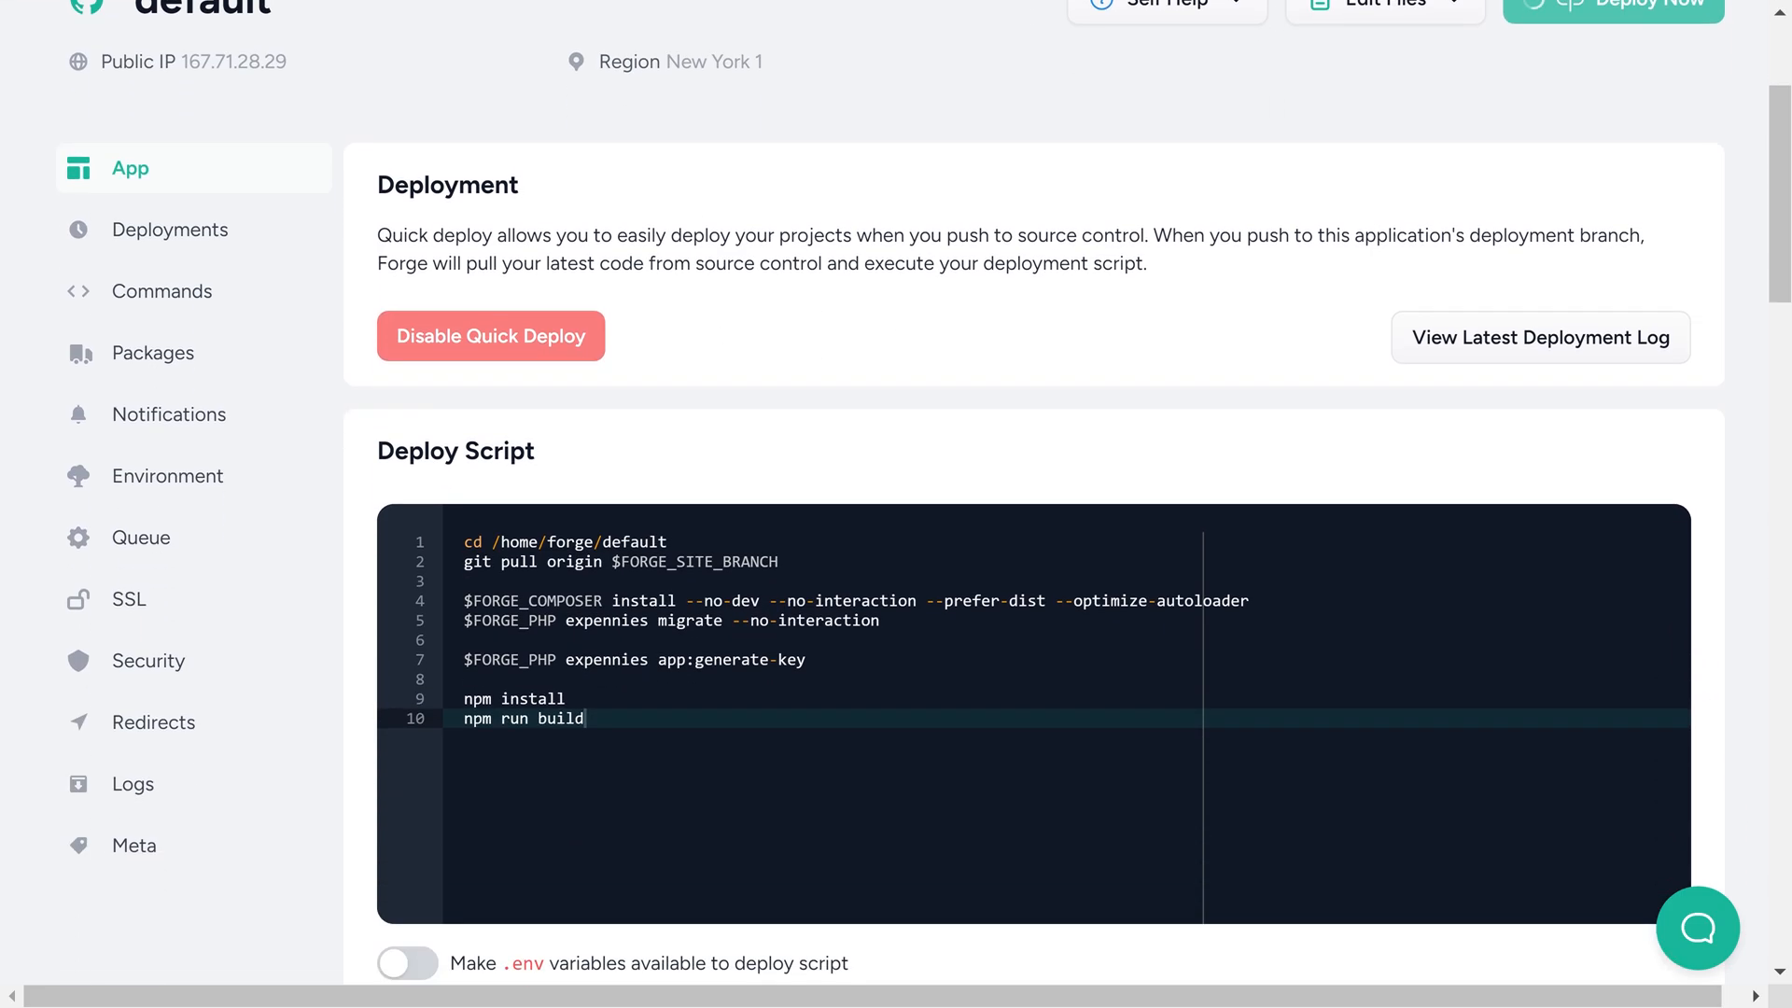
# Remove the app:generate-key line from the site's deploy script and save the script
pyautogui.moveTo(809, 659); pyautogui.dragTo(455, 639)
pyautogui.press('BackSpace')
pyautogui.press('BackSpace')
pyautogui.scroll(-2, 1026, 653)
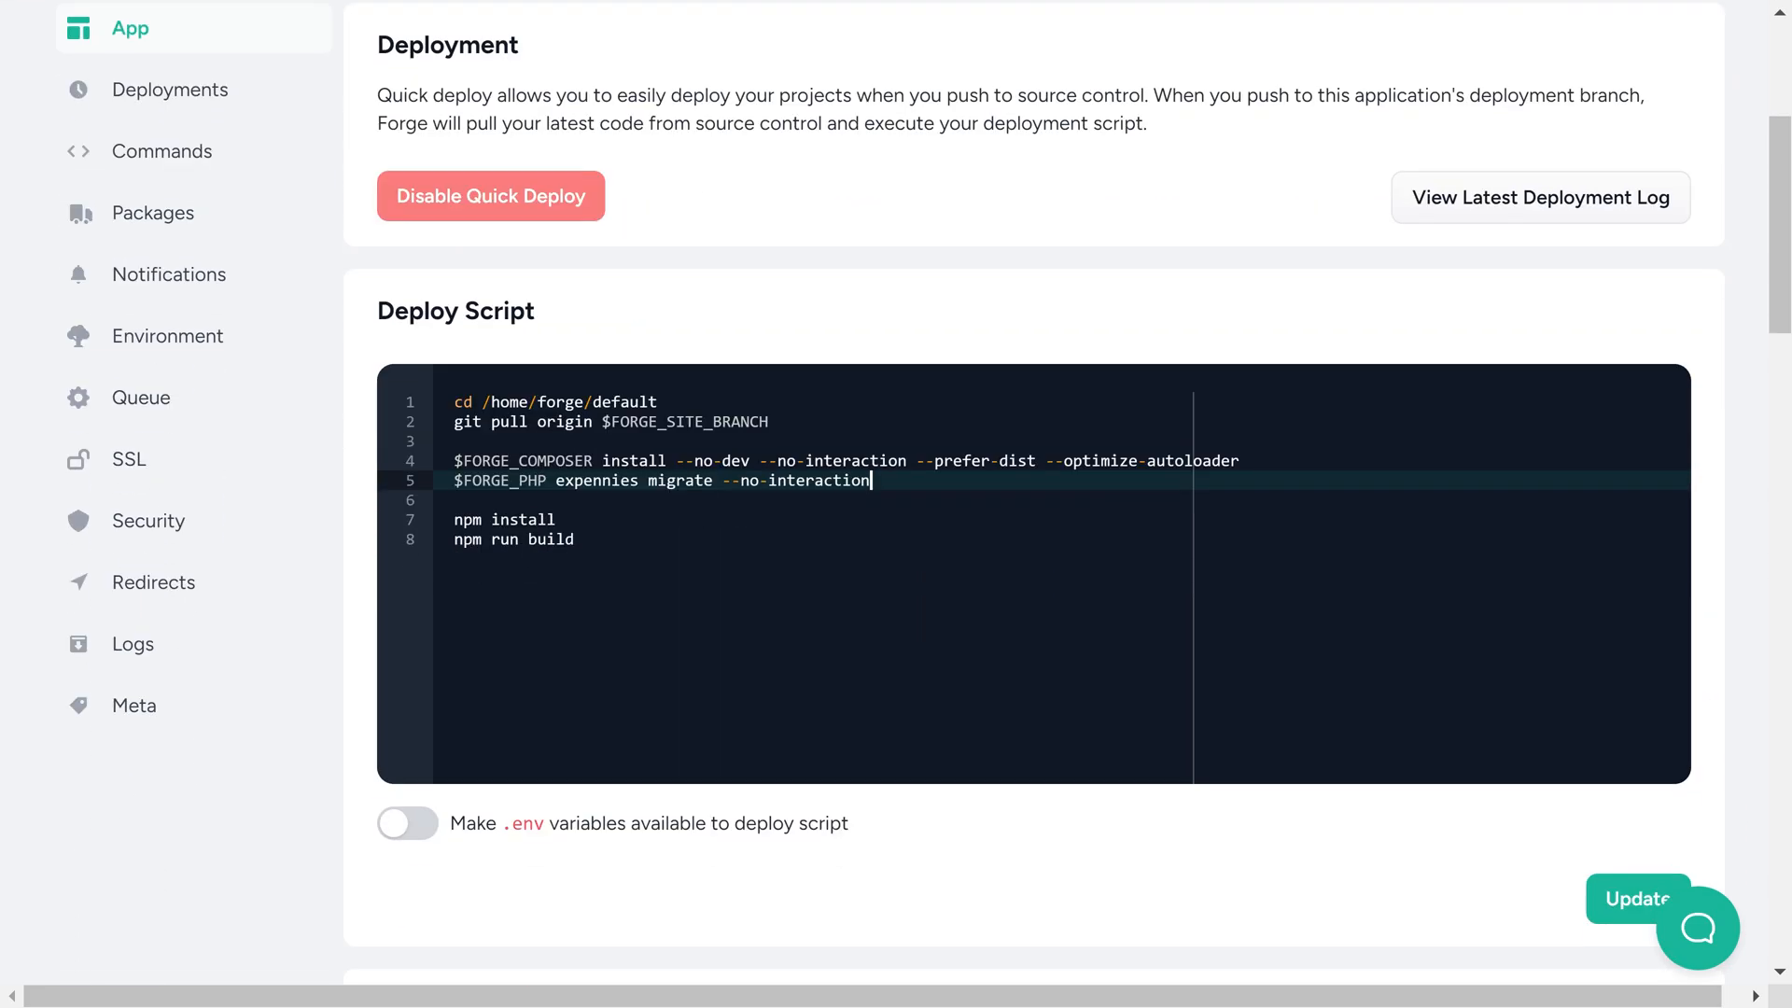
pyautogui.click(1633, 894)
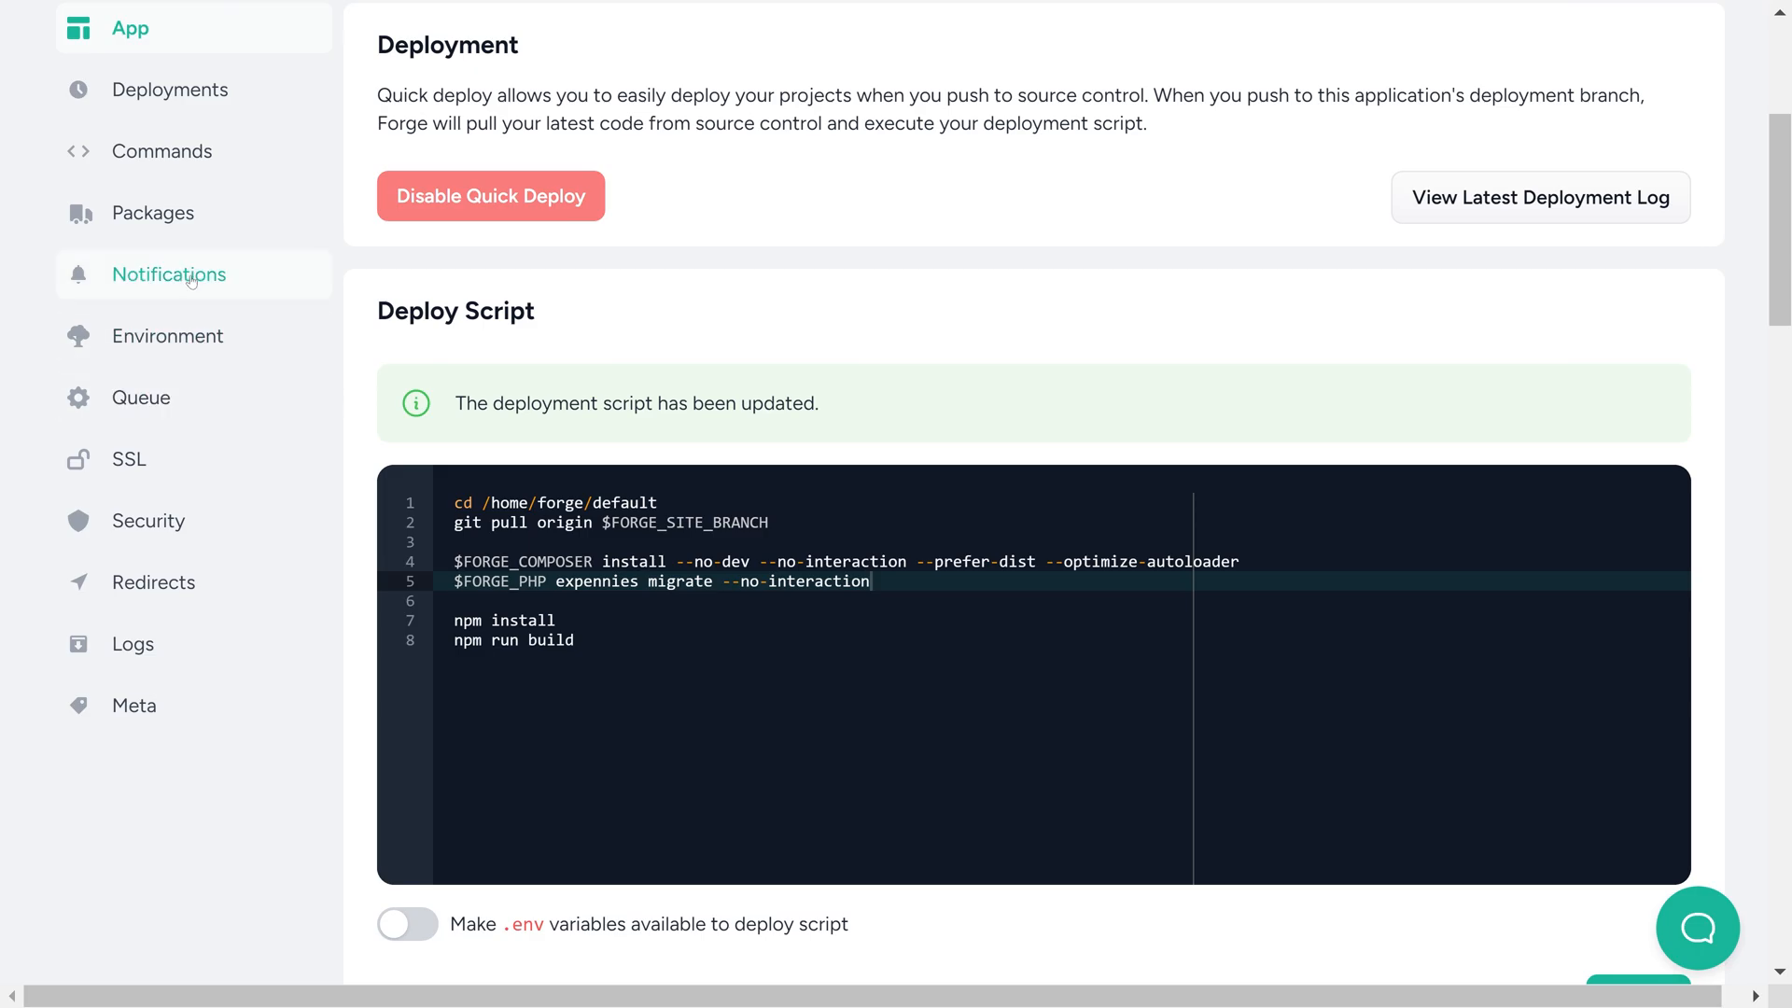
# Examine the APP_KEY entry at the end of the site's environment file
pyautogui.click(168, 336)
pyautogui.scroll(-1, 1027, 766)
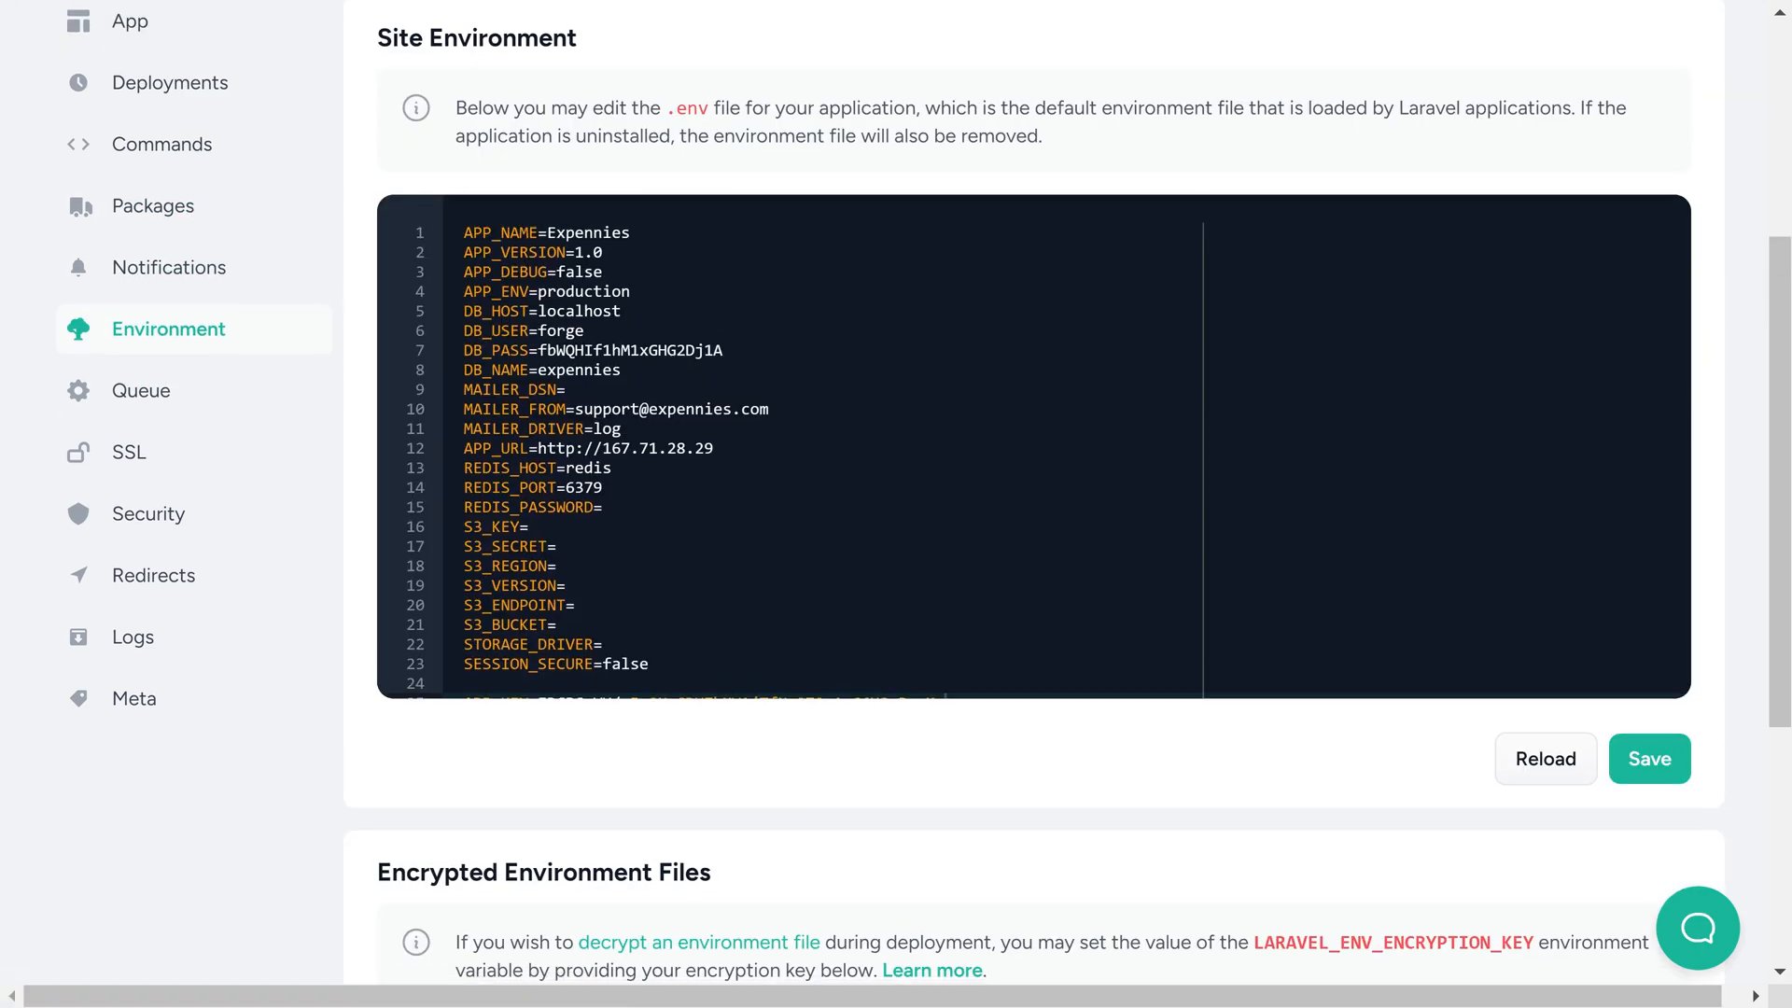
pyautogui.scroll(-1, 1027, 420)
pyautogui.click(1027, 527)
pyautogui.hotkey('shift', 'Up')
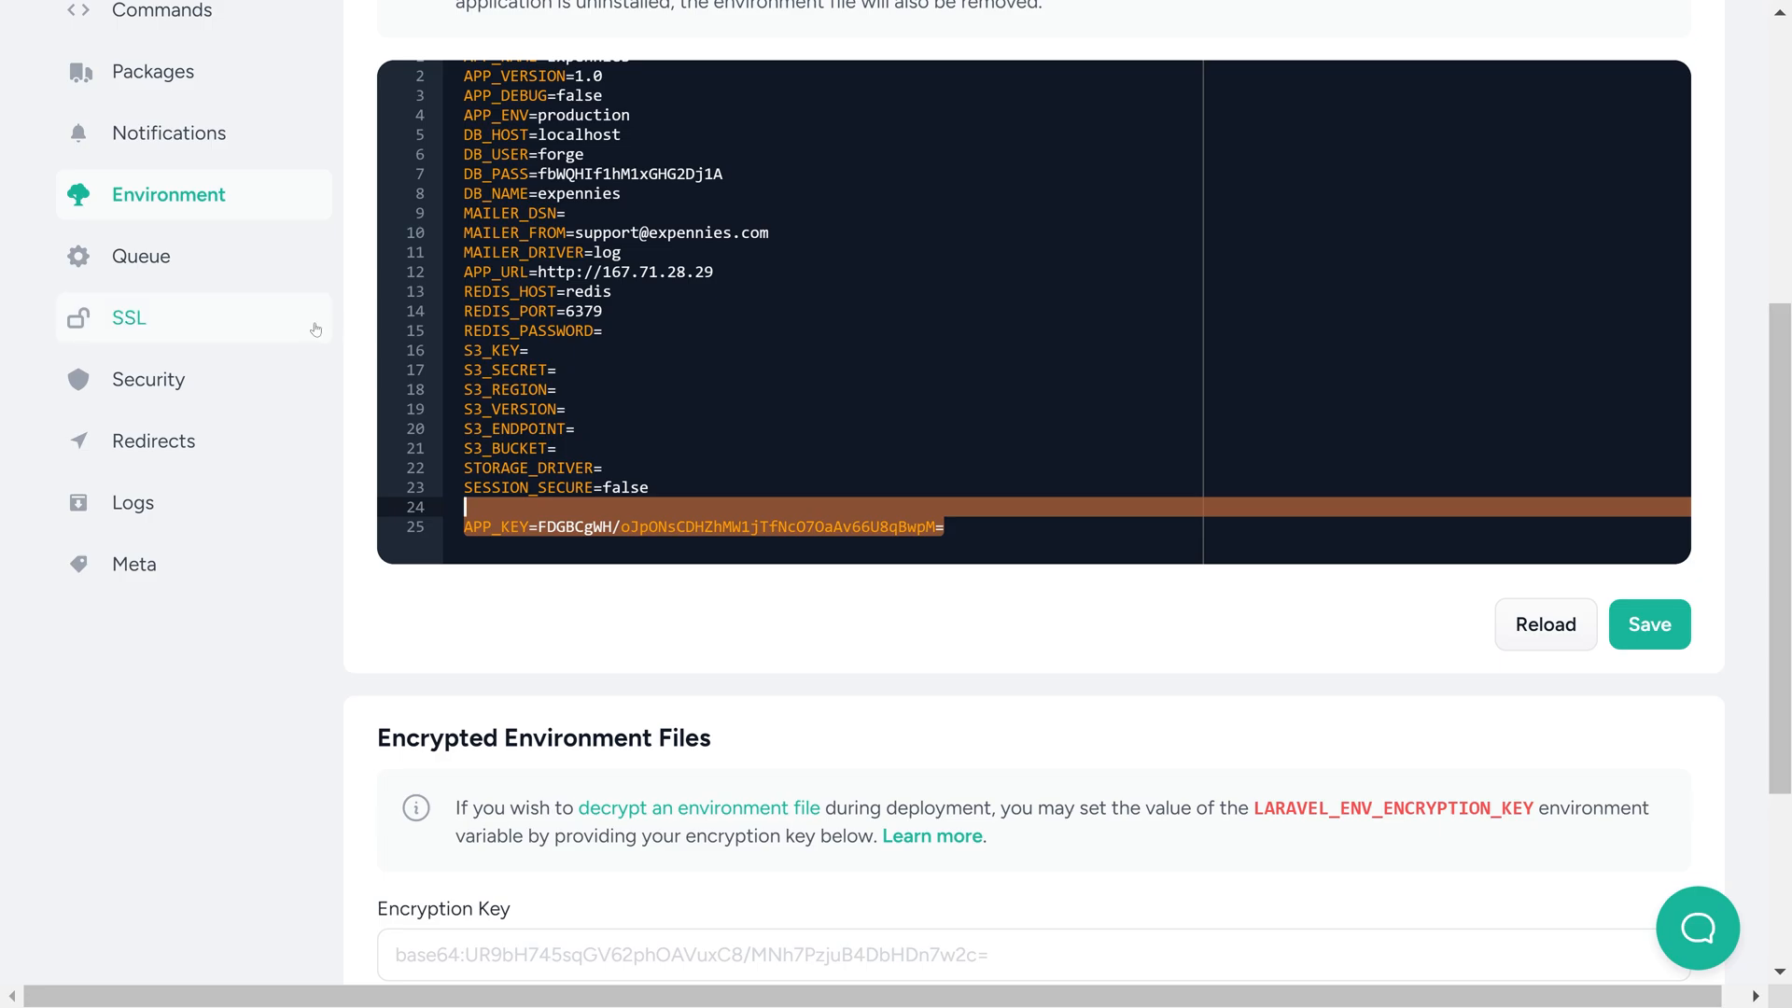
pyautogui.scroll(1, 140, 317)
pyautogui.click(180, 101)
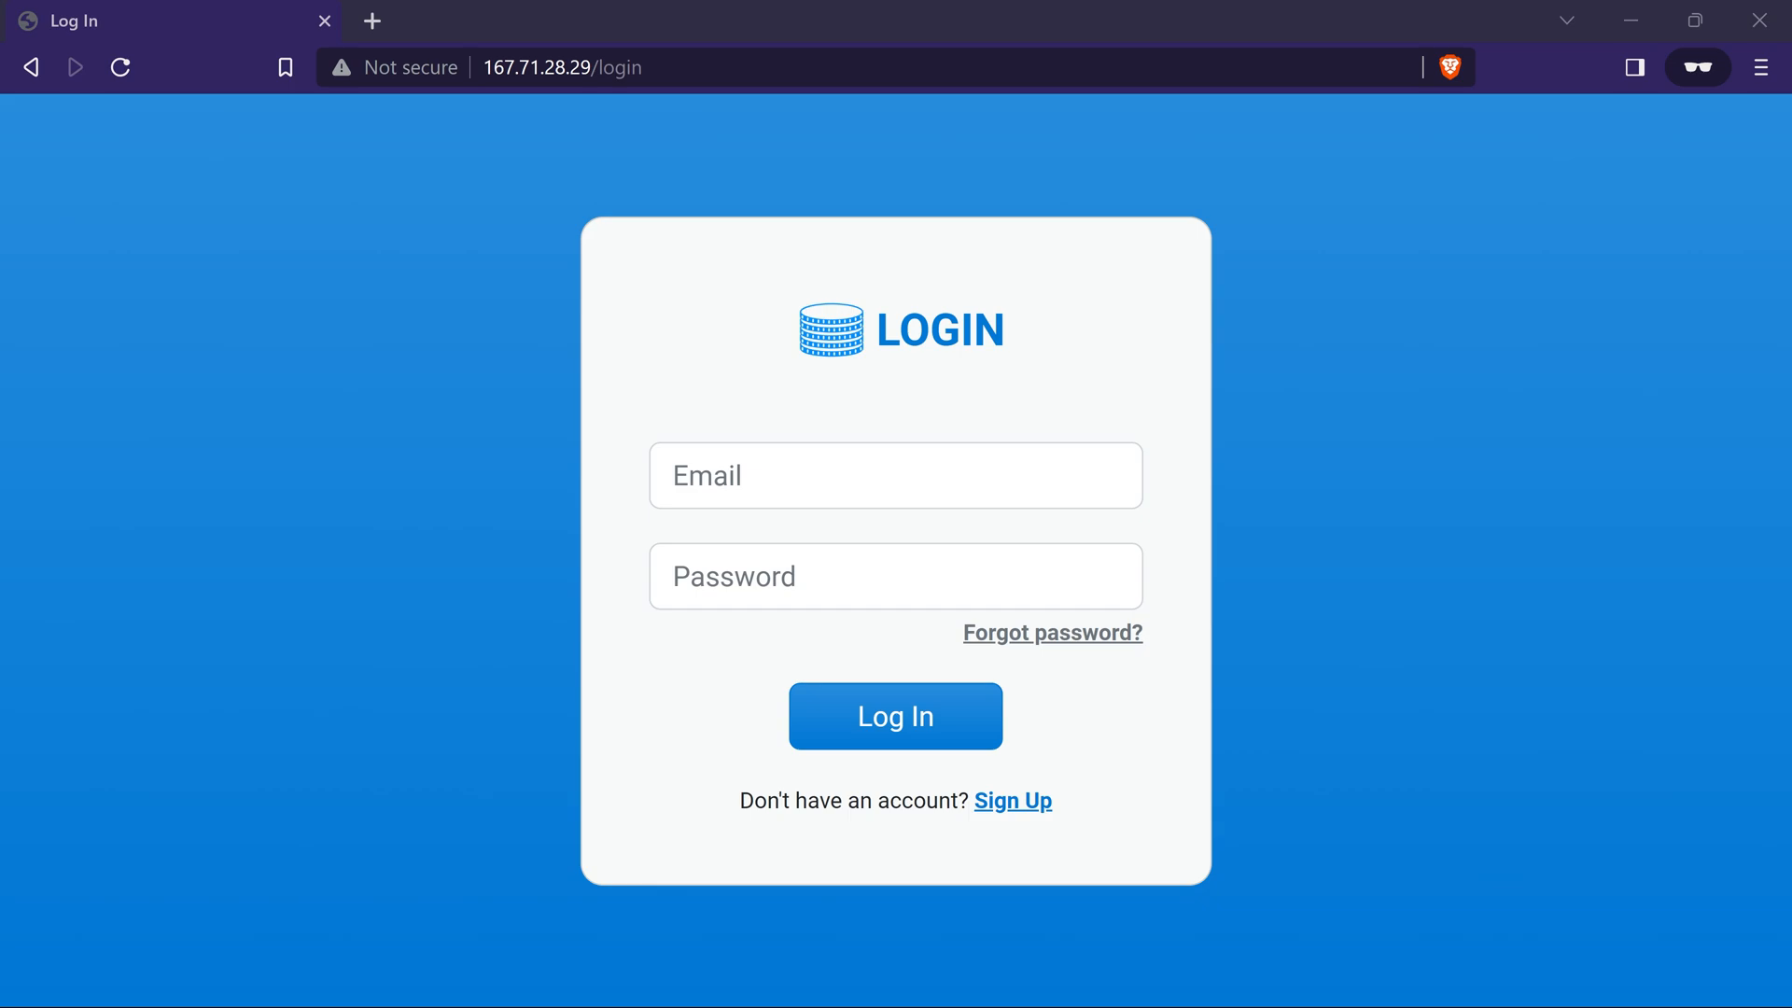
# Register an account in the deployed Expennies app with a name, e-mail address and confirmed account password
pyautogui.click(1012, 801)
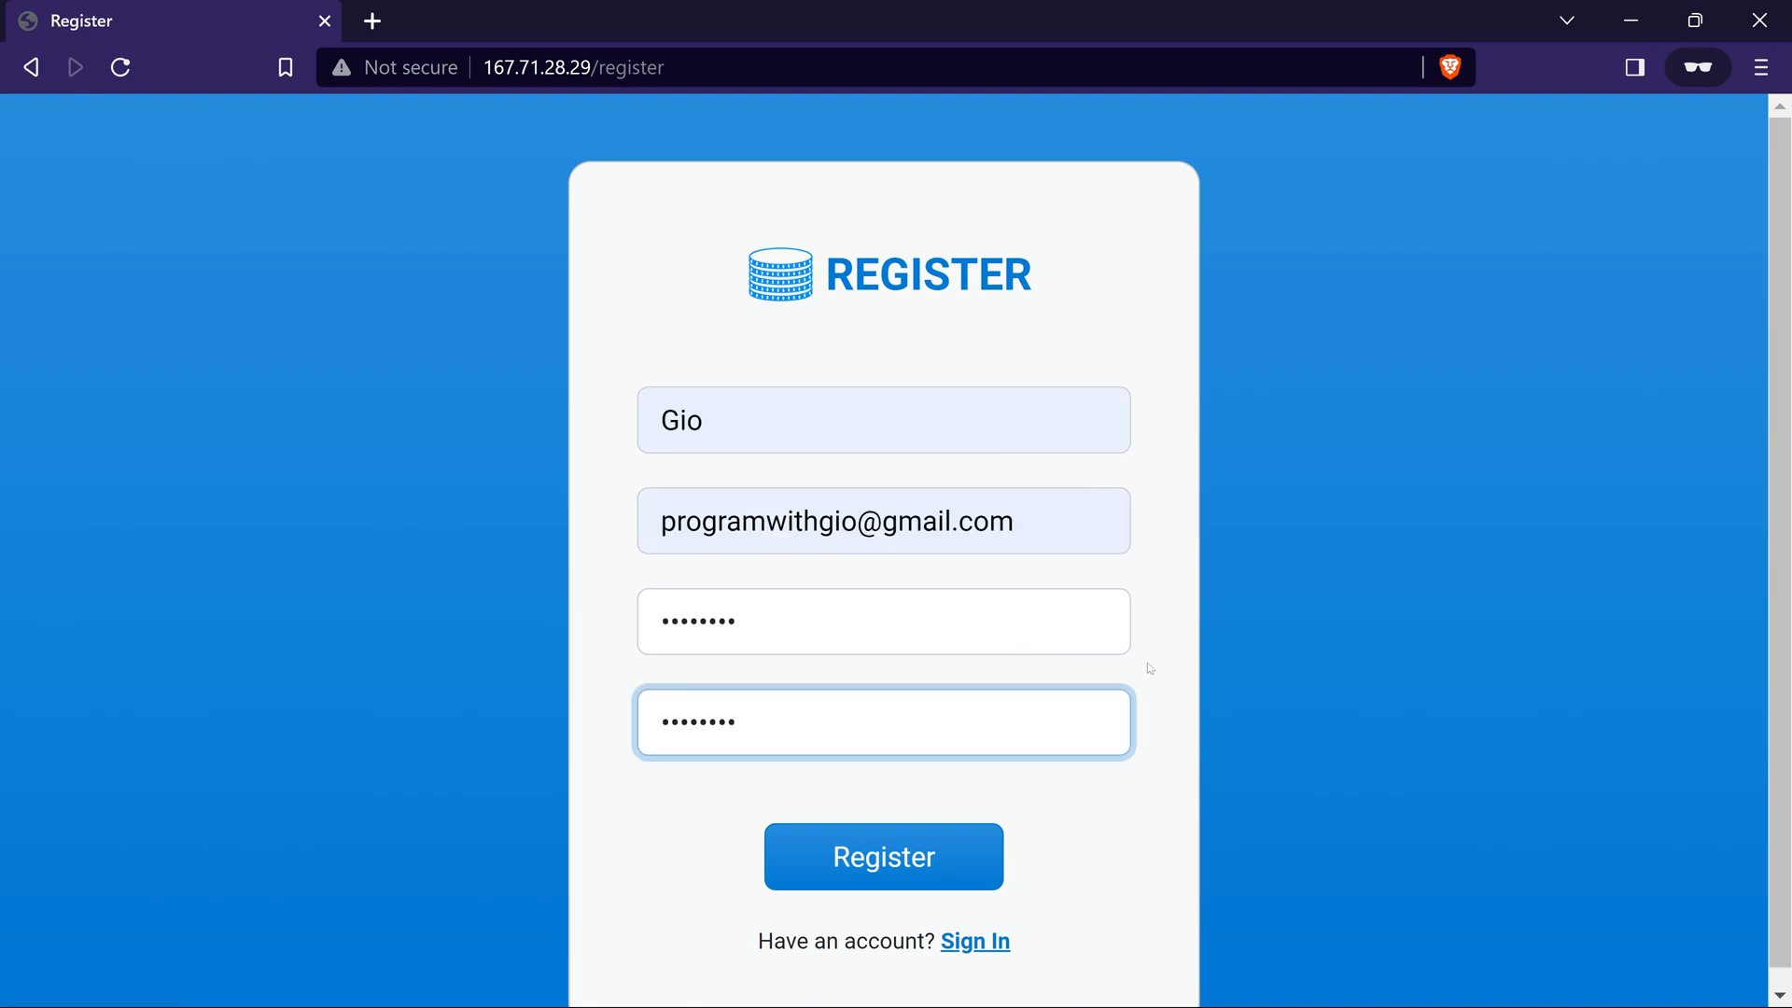
pyautogui.click(867, 852)
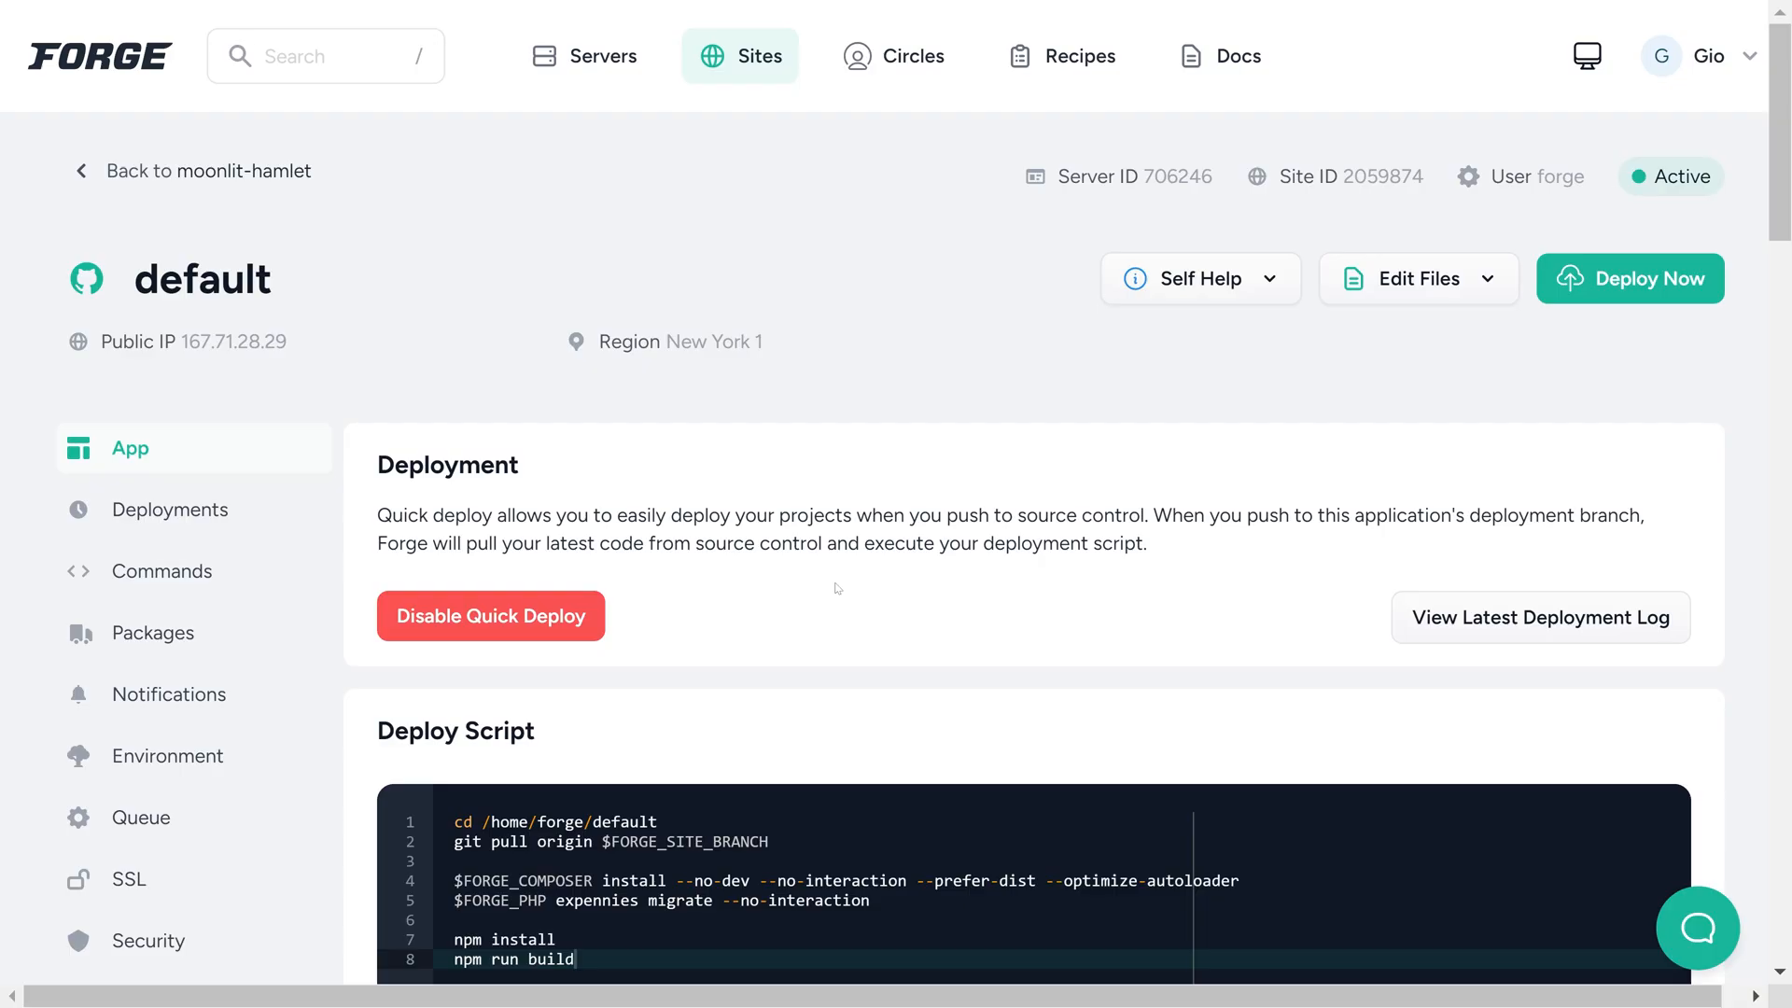
# Open the site's logs in Forge and load a log to examine the registration request
pyautogui.scroll(-2, 158, 560)
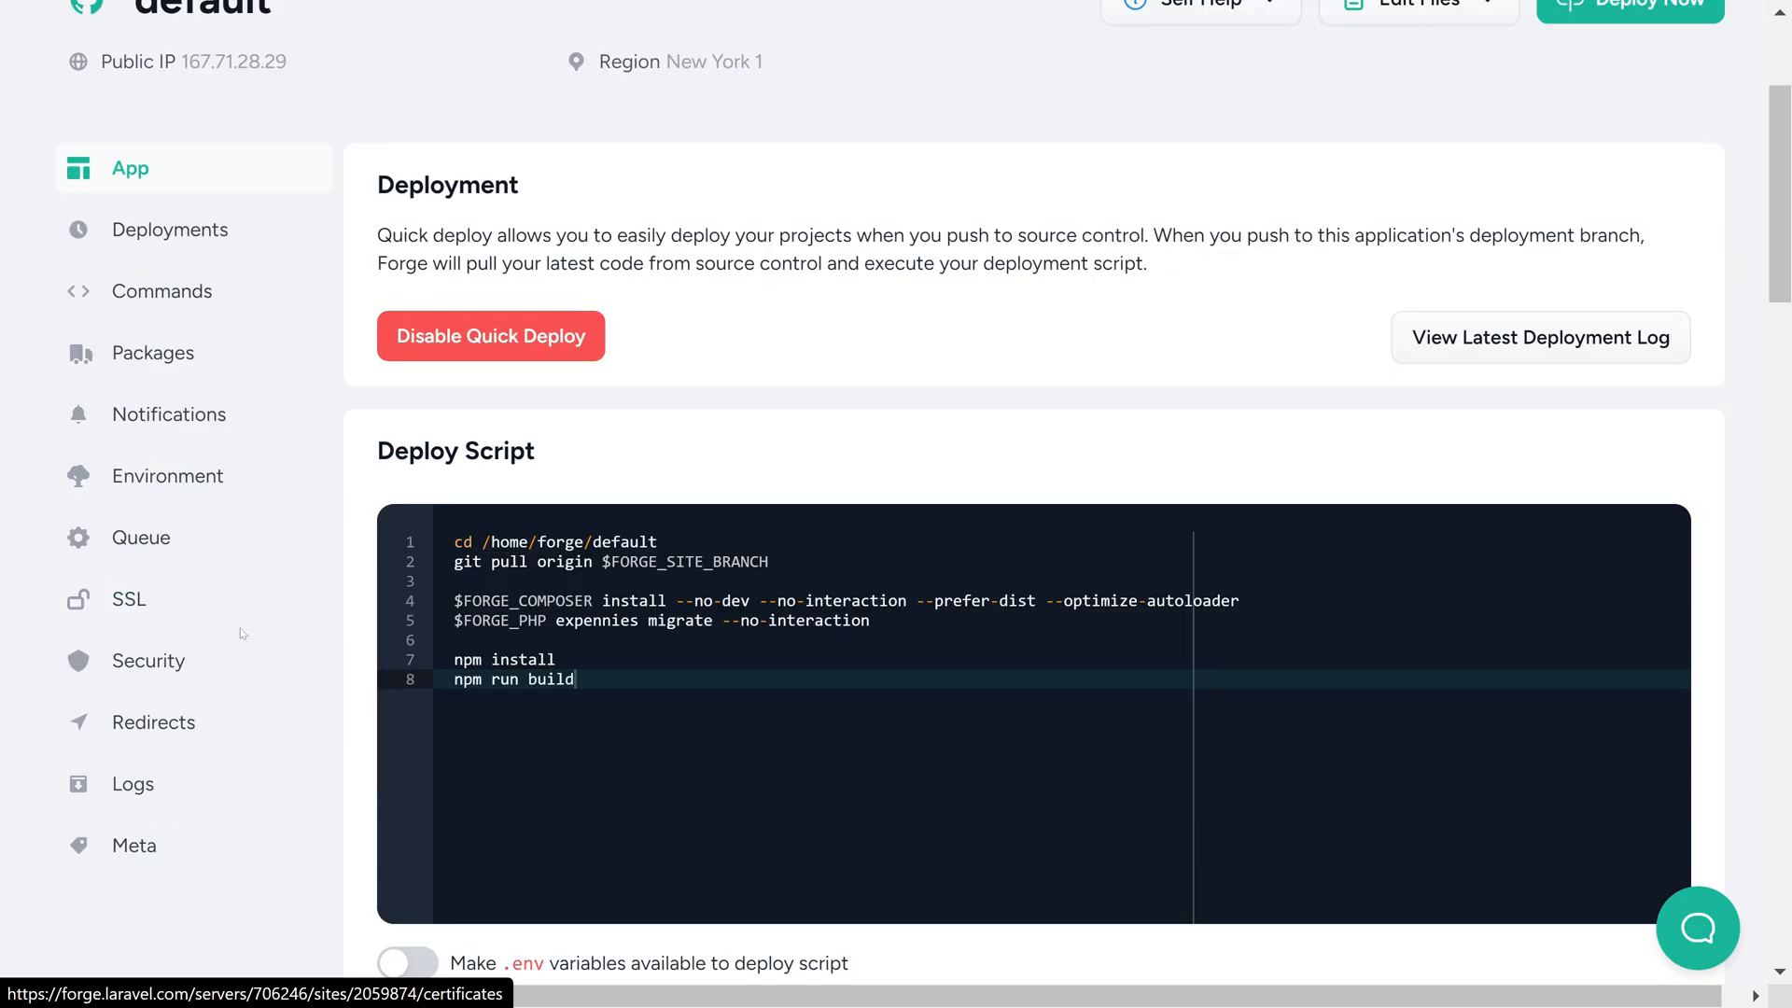
pyautogui.click(135, 782)
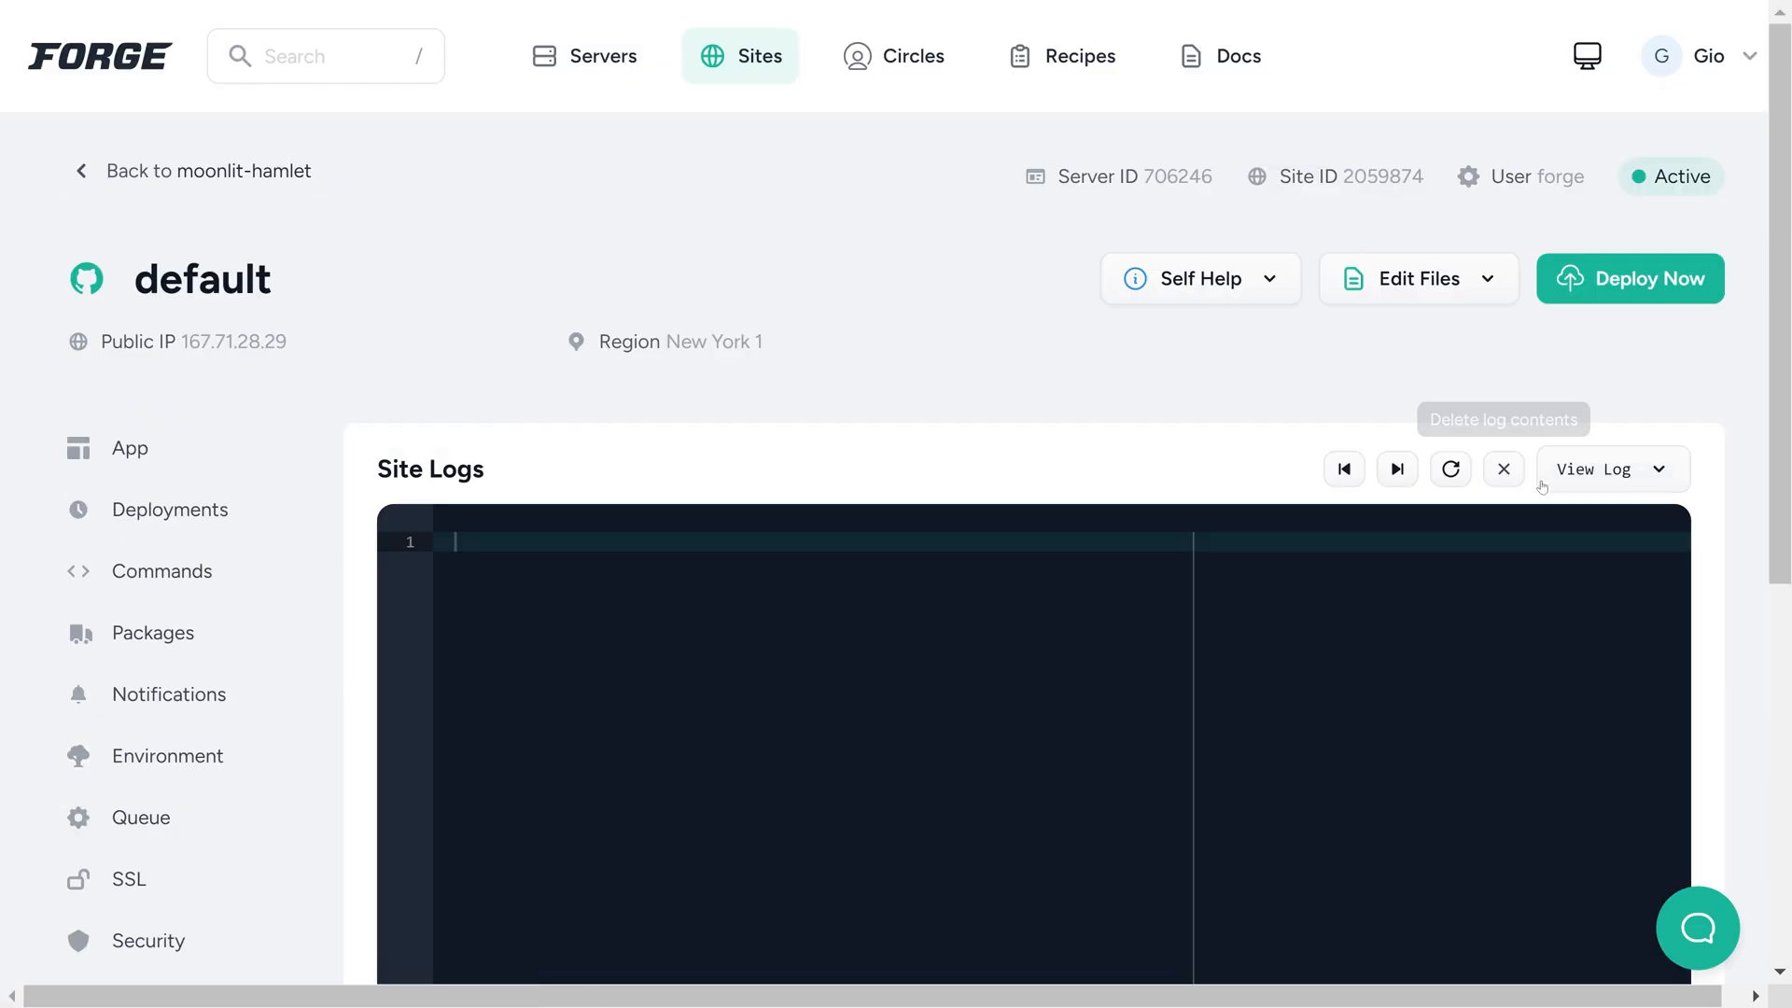
pyautogui.click(1624, 467)
pyautogui.click(1575, 624)
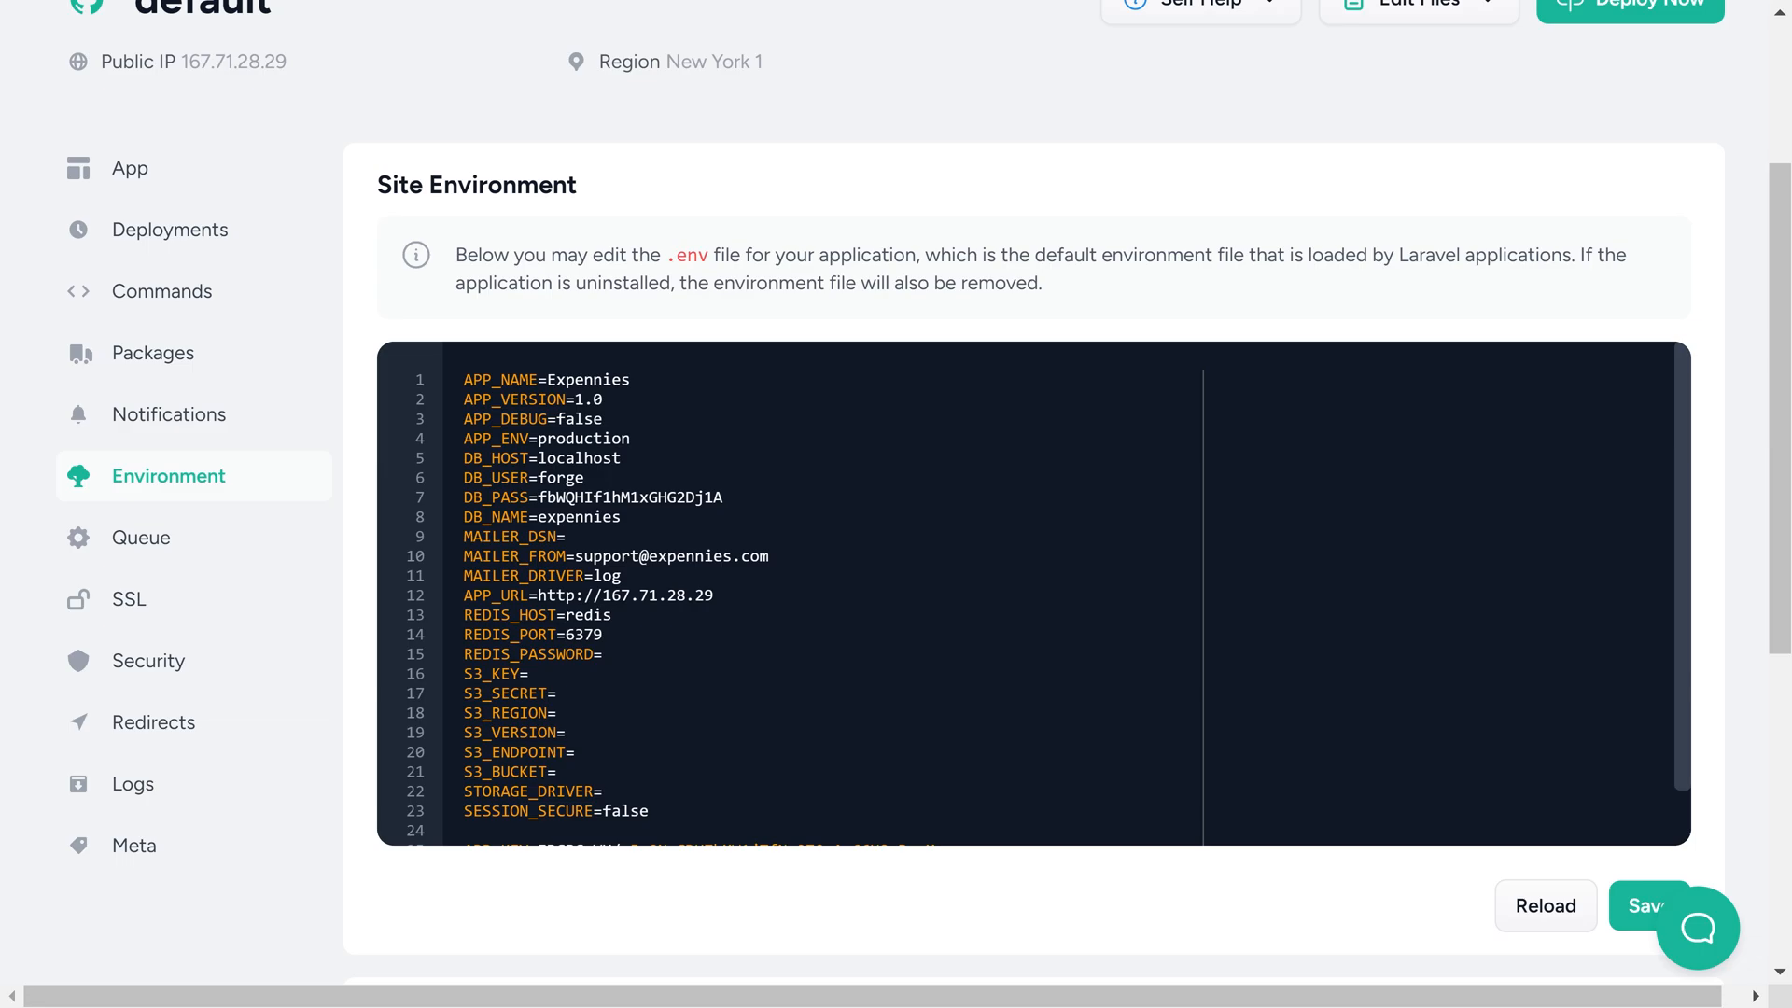
# Set REDIS_HOST to localhost in the site's environment file and save it
pyautogui.doubleClick(589, 615)
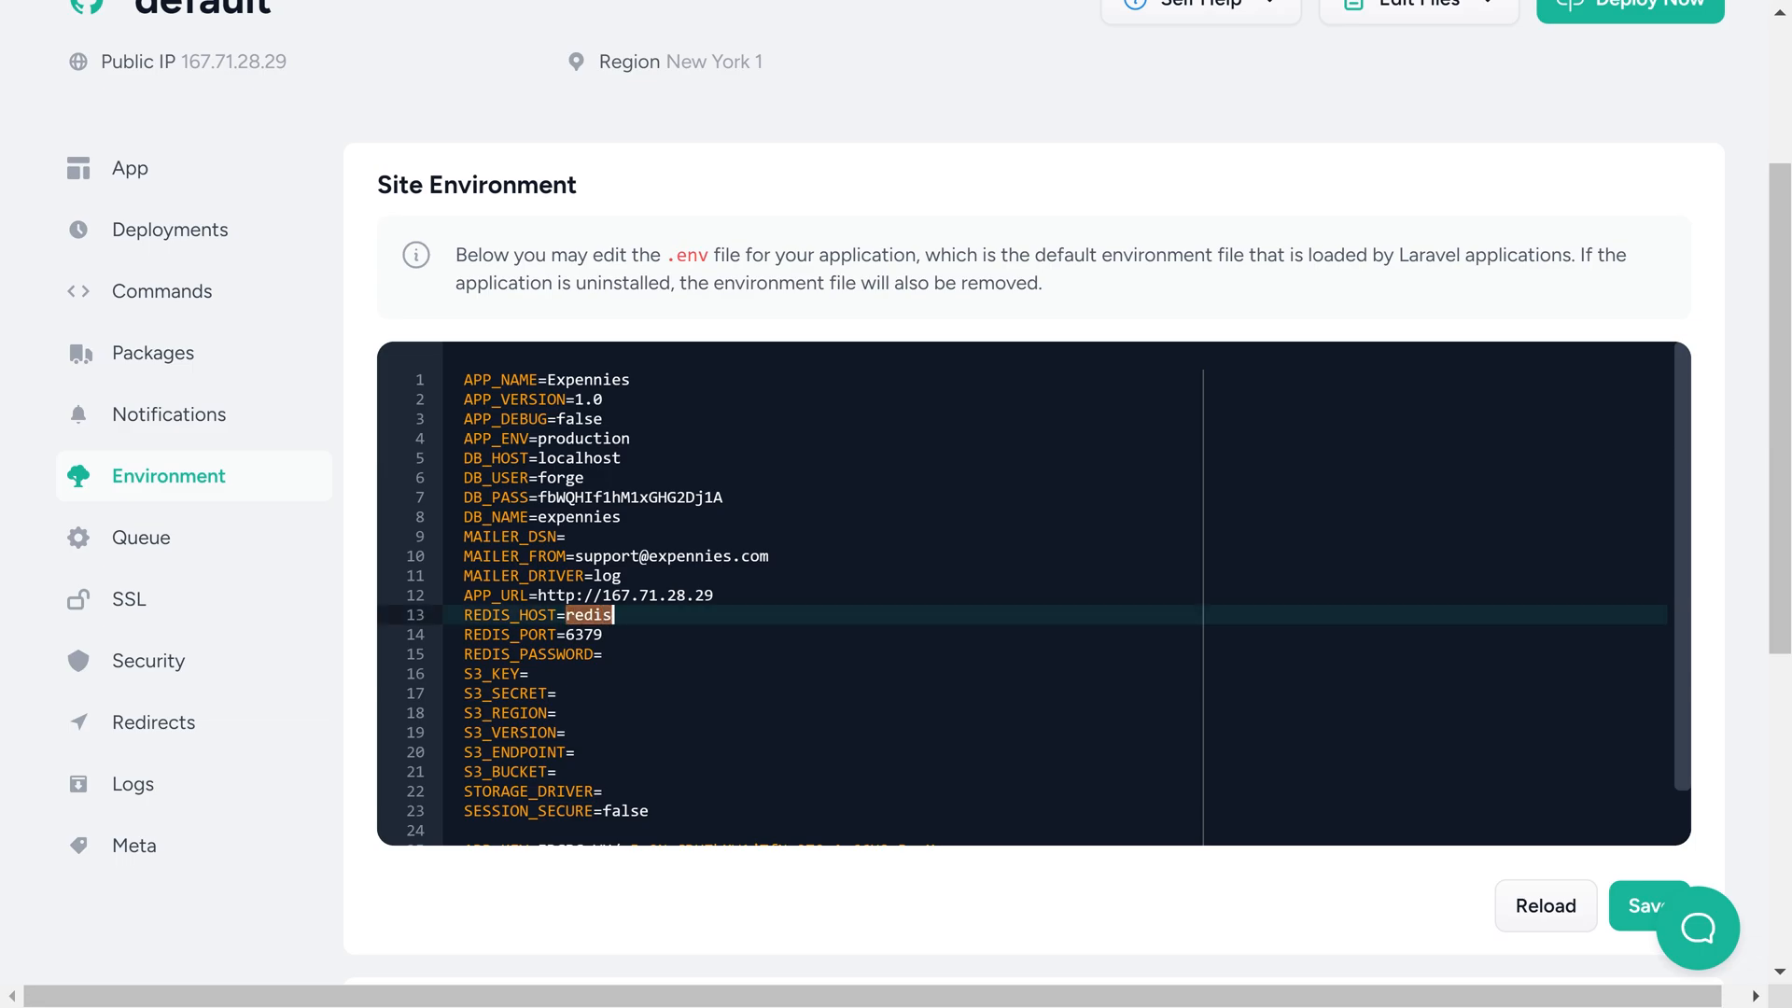
pyautogui.write('localhost')
pyautogui.hotkey('ctrl', 'shift', 'Left')
pyautogui.write('127.0.0.1')
pyautogui.hotkey('shift', 'Left')
pyautogui.hotkey('shift', 'Left')
pyautogui.hotkey('shift', 'Left')
pyautogui.hotkey('shift', 'Left')
pyautogui.hotkey('shift', 'Left')
pyautogui.hotkey('shift', 'Left')
pyautogui.hotkey('shift', 'Left')
pyautogui.write('localhost')
pyautogui.hotkey('ctrl', 's')
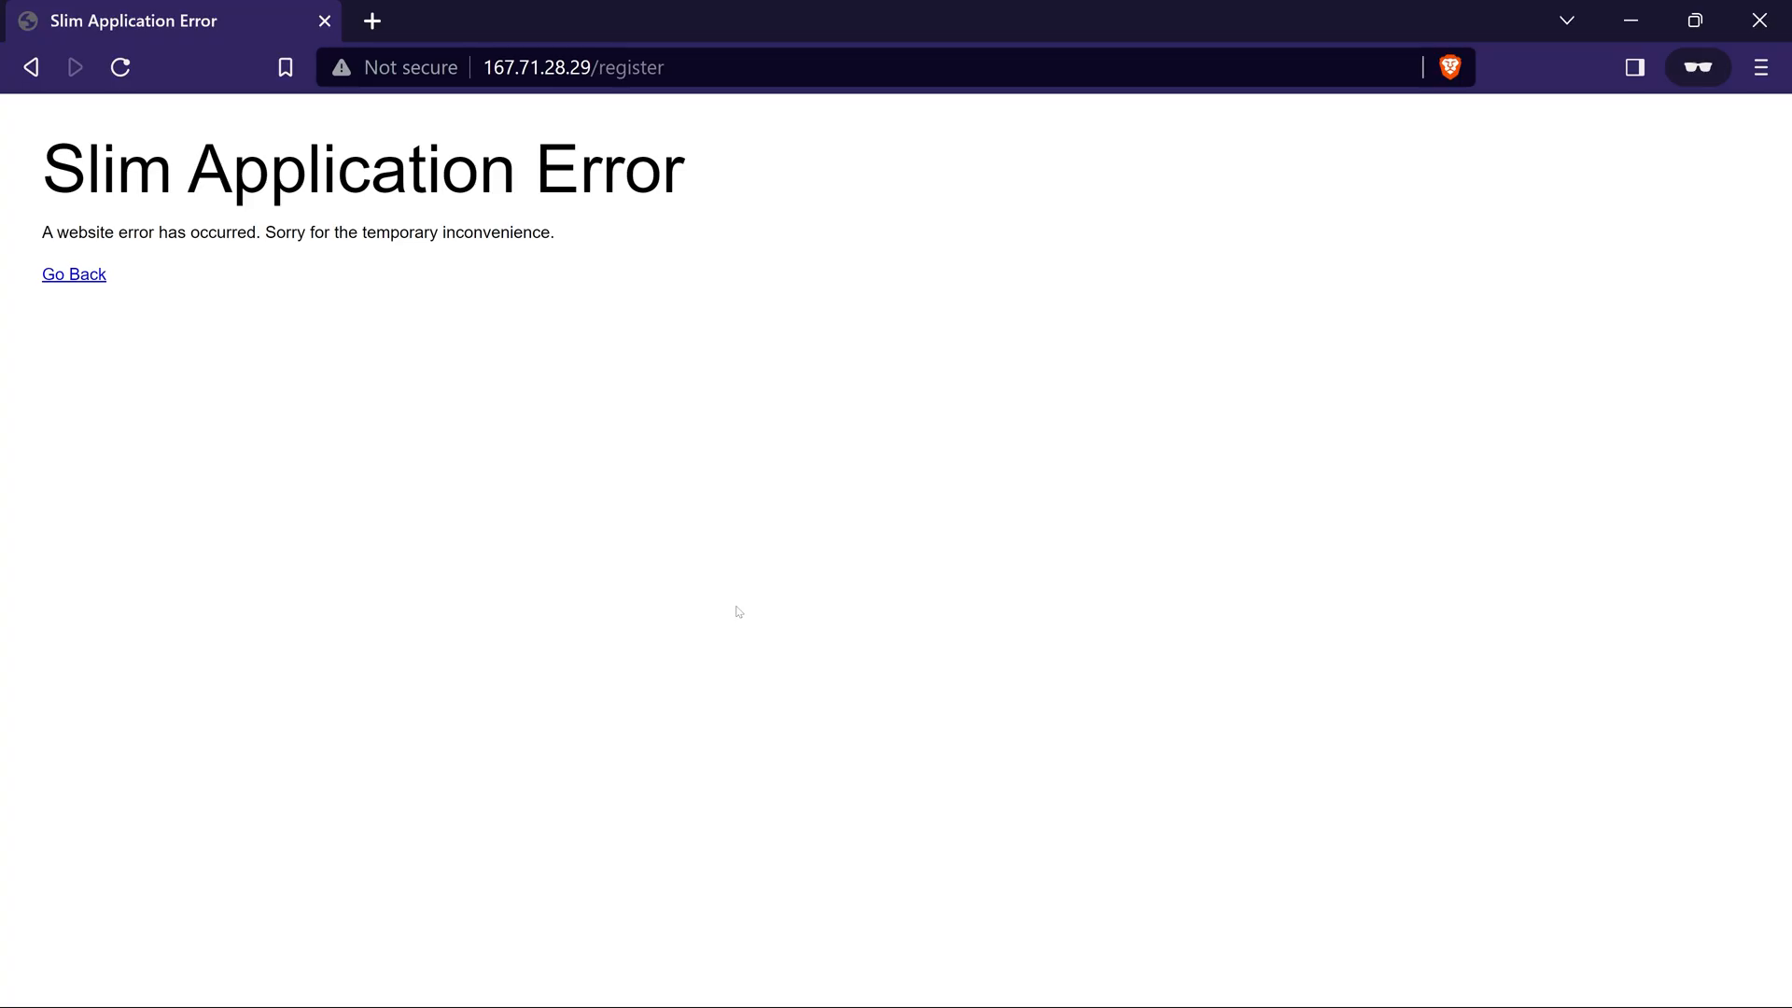
# Reload the app's registration page and resubmit the sign-up form
pyautogui.press('F5')
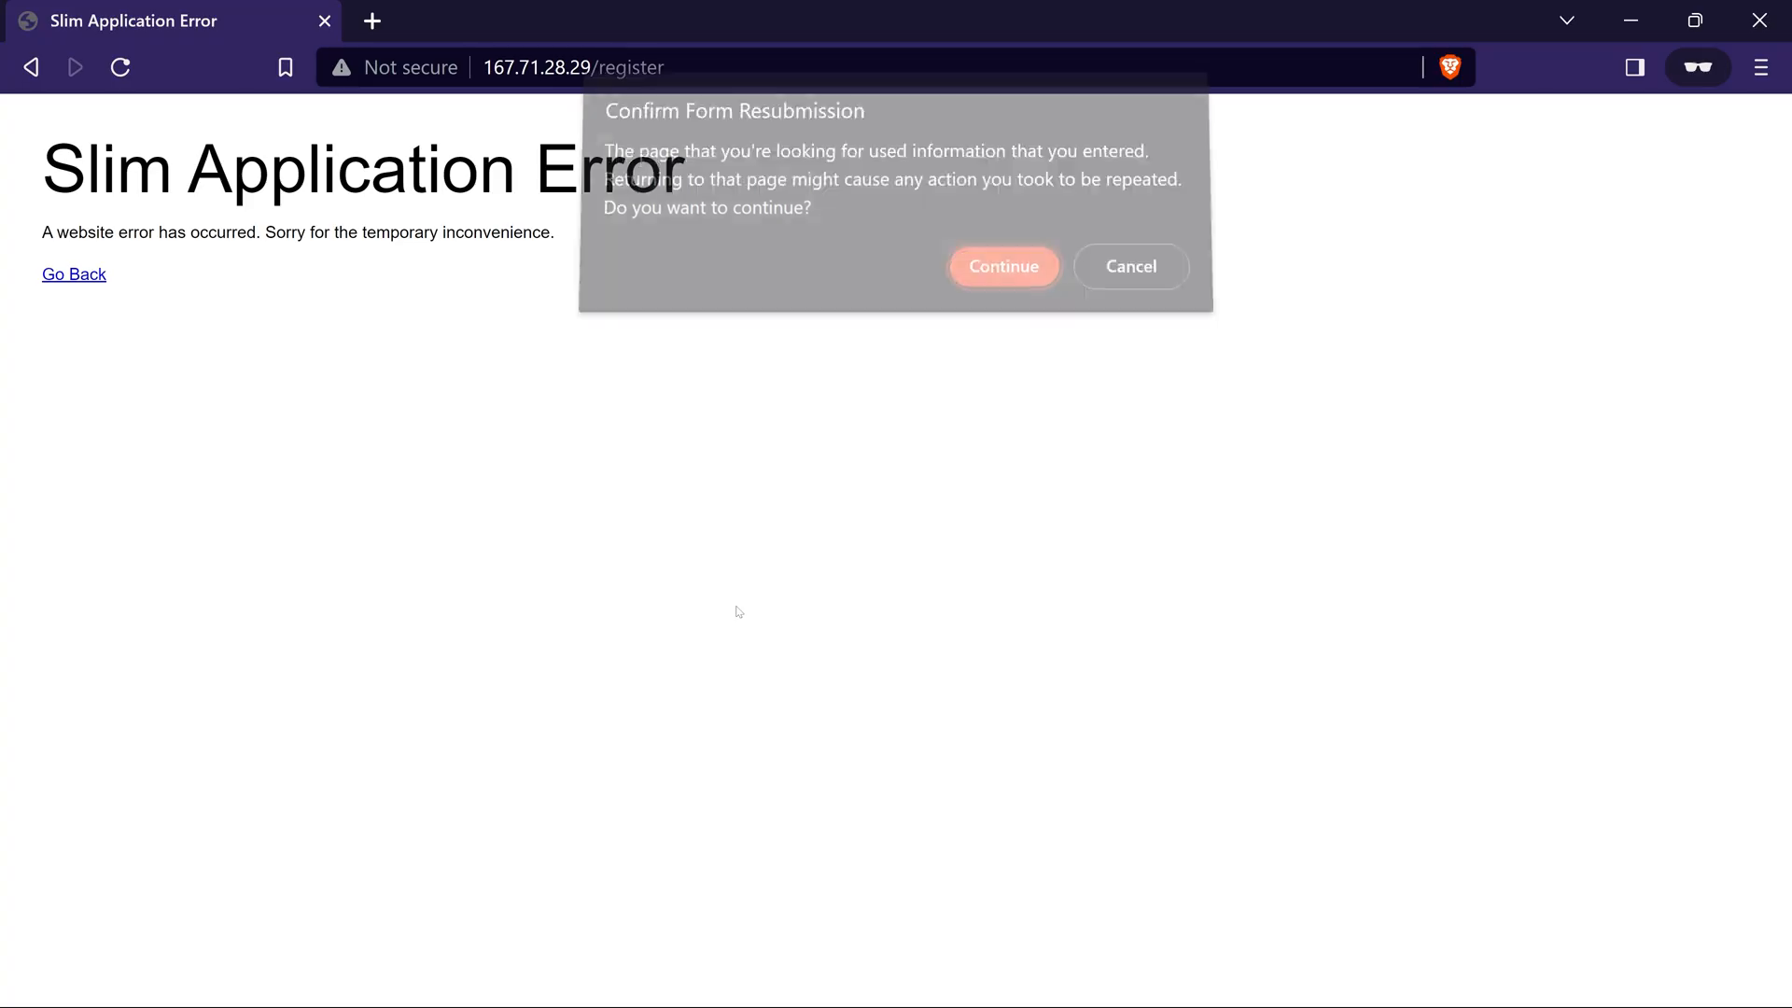
pyautogui.press('Return')
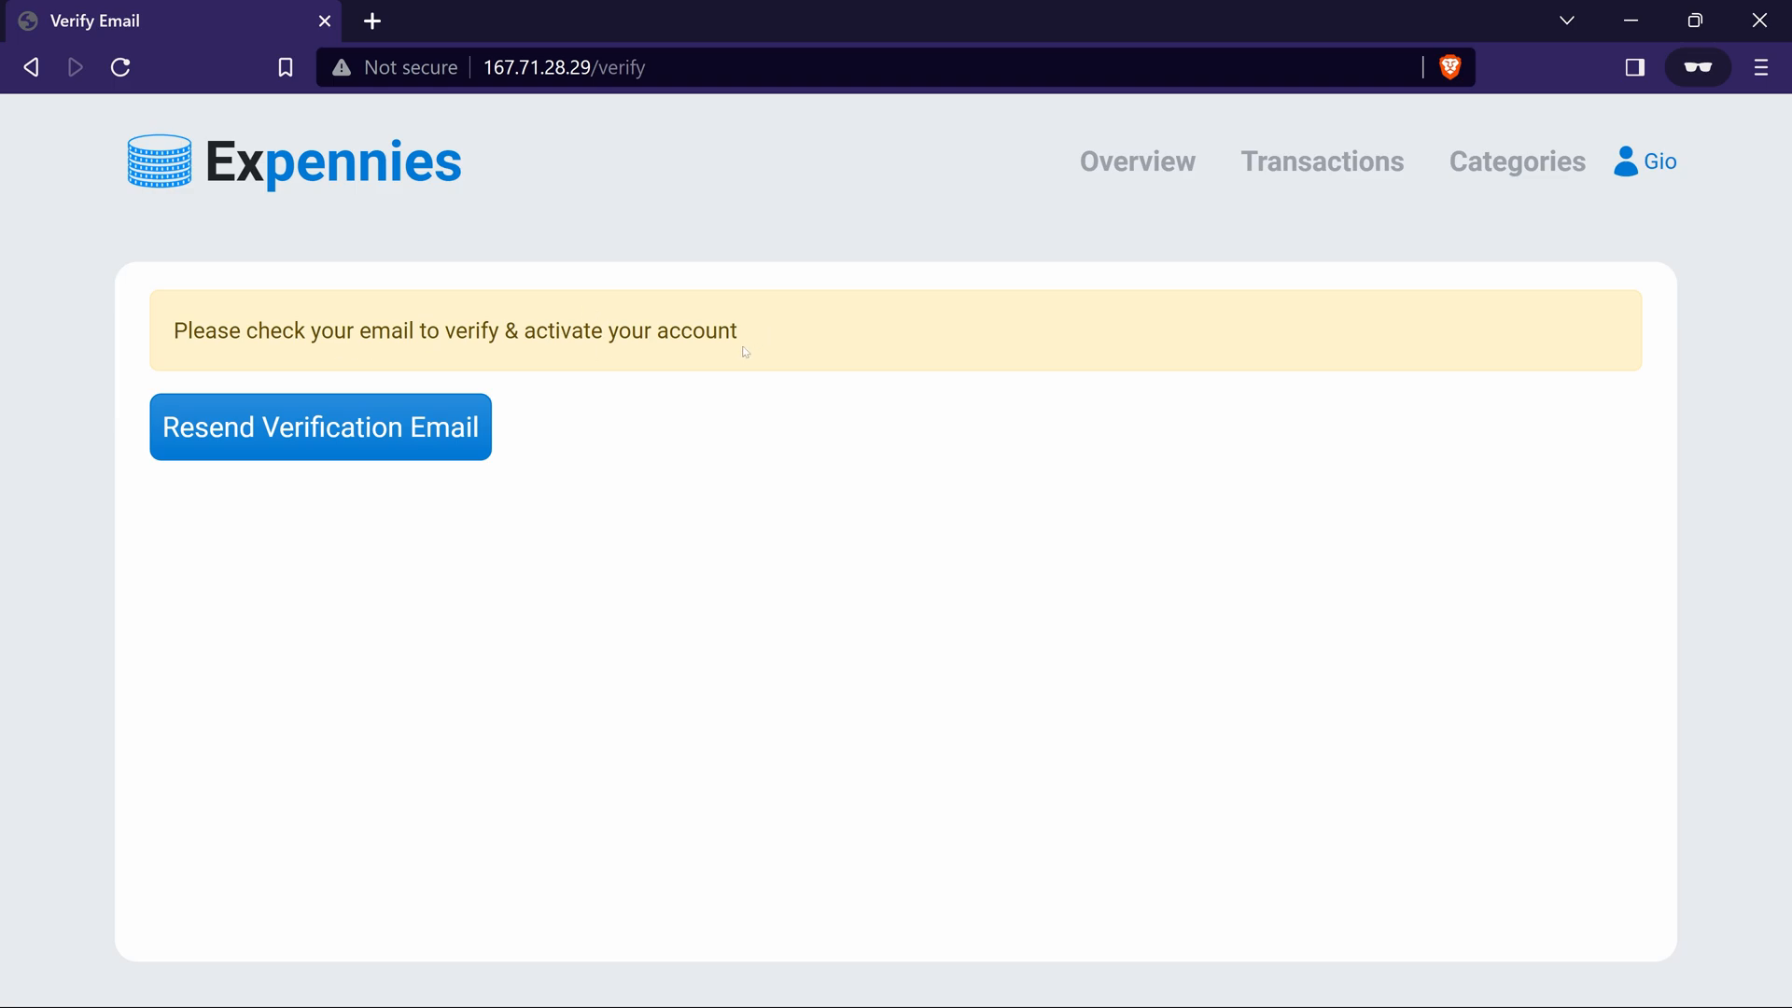
# Add an SSH key named PC for the forge user on the moonlit-hamlet server, using the computer's public key
pyautogui.hotkey('alt', 'Tab')
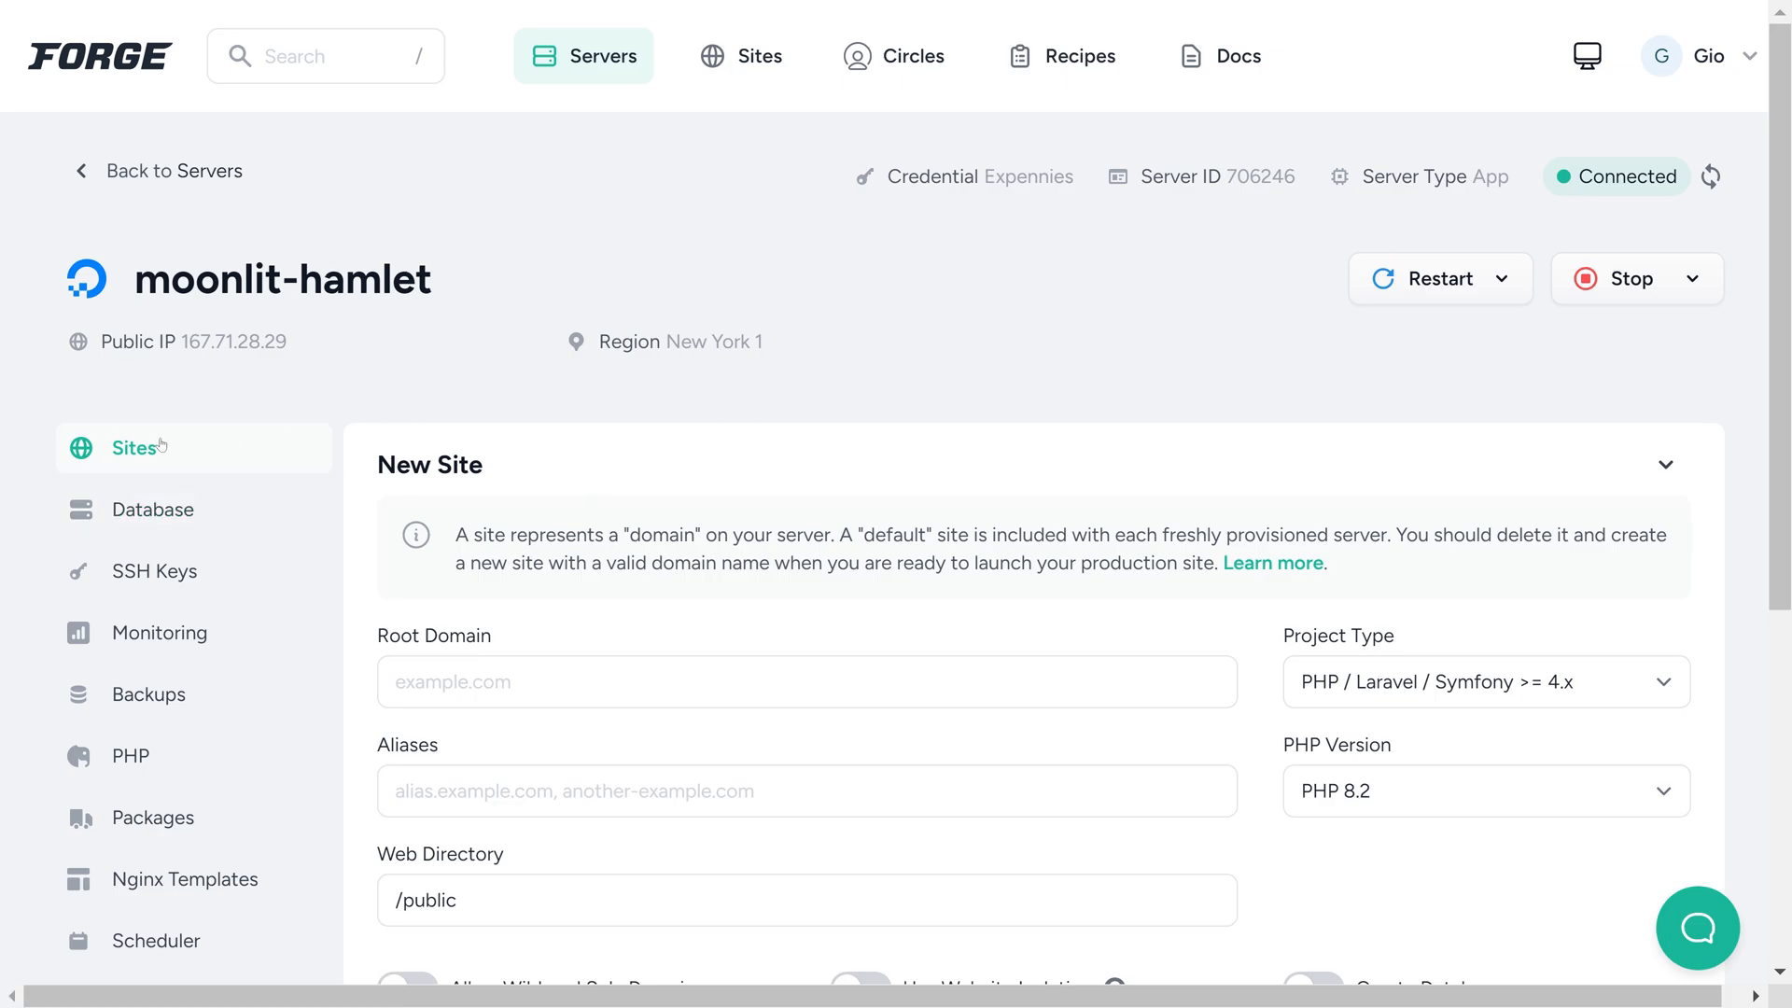
pyautogui.click(168, 572)
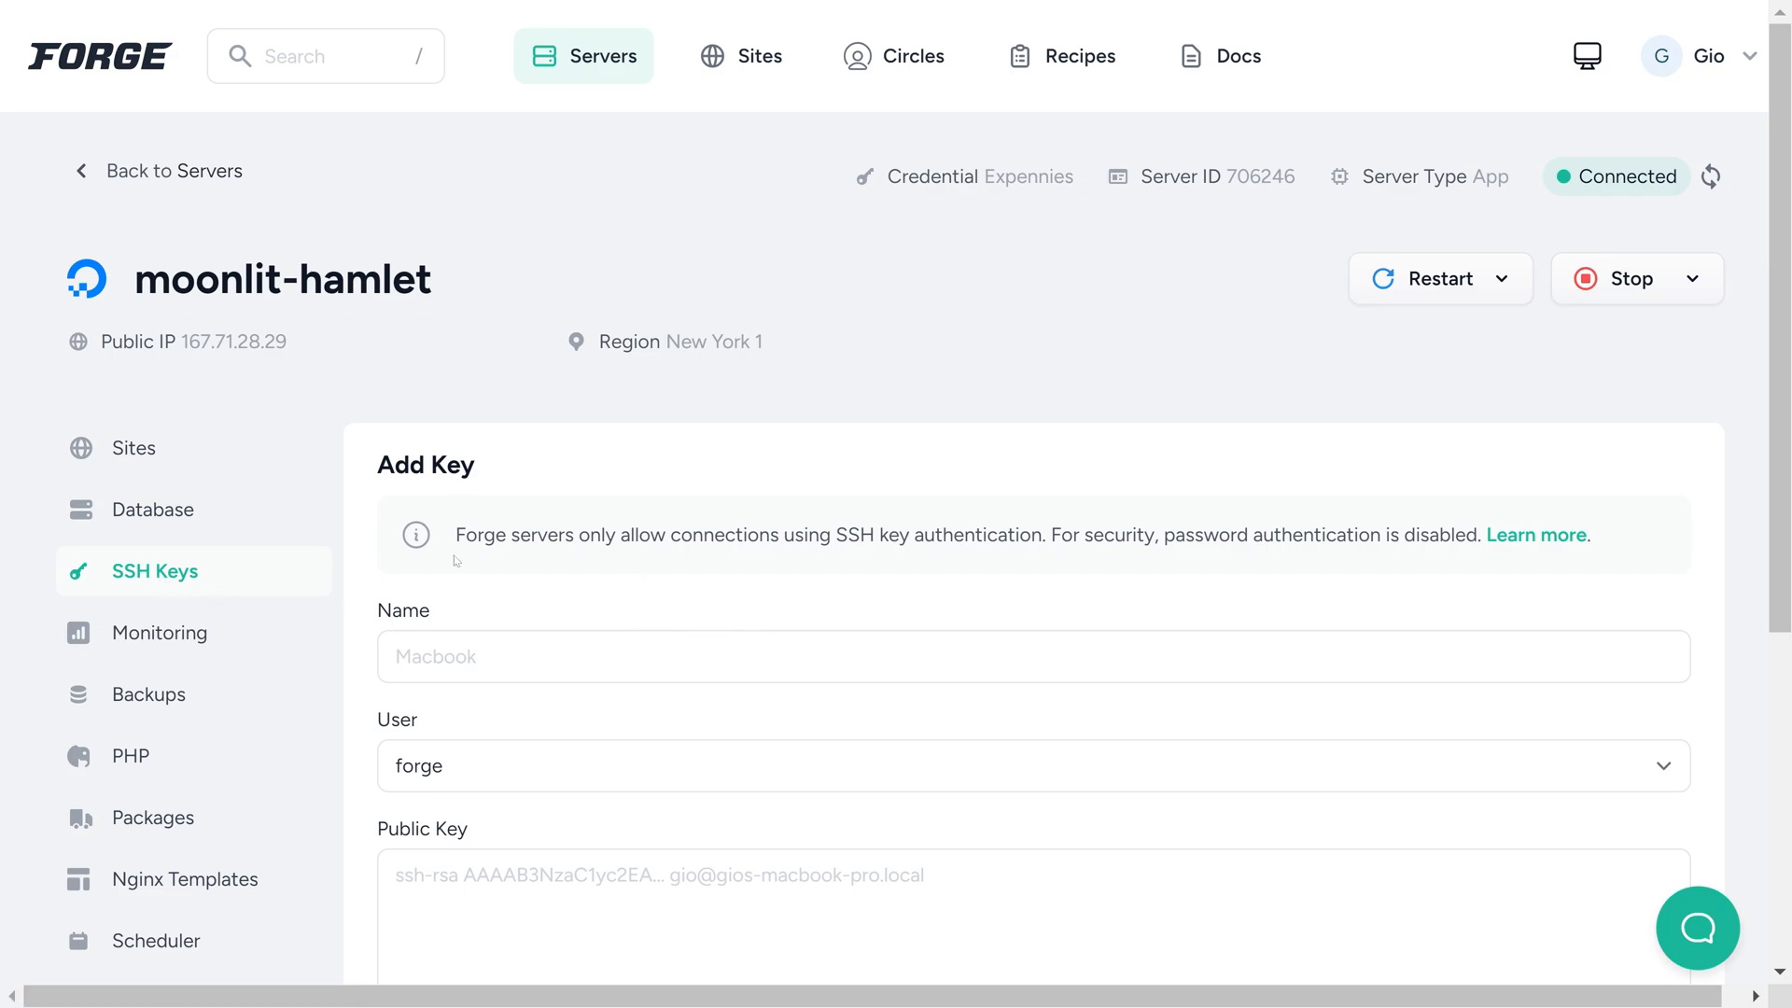
pyautogui.click(746, 656)
pyautogui.write('PC')
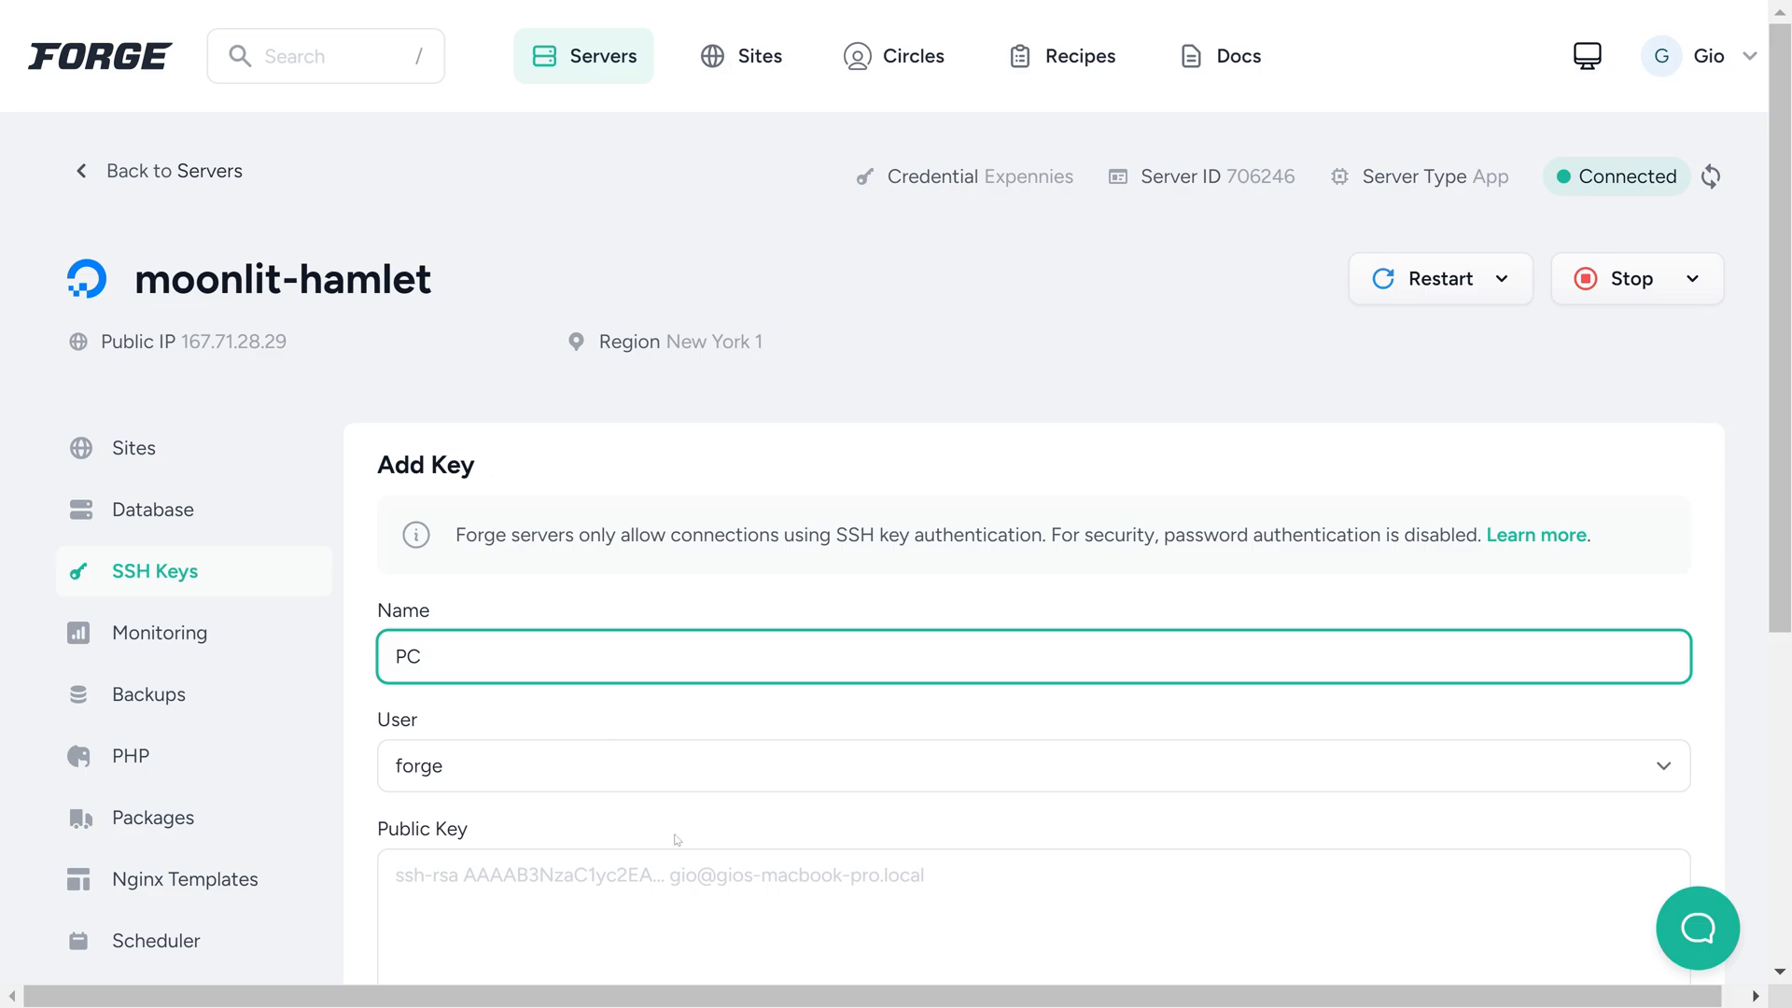
pyautogui.scroll(-3, 677, 841)
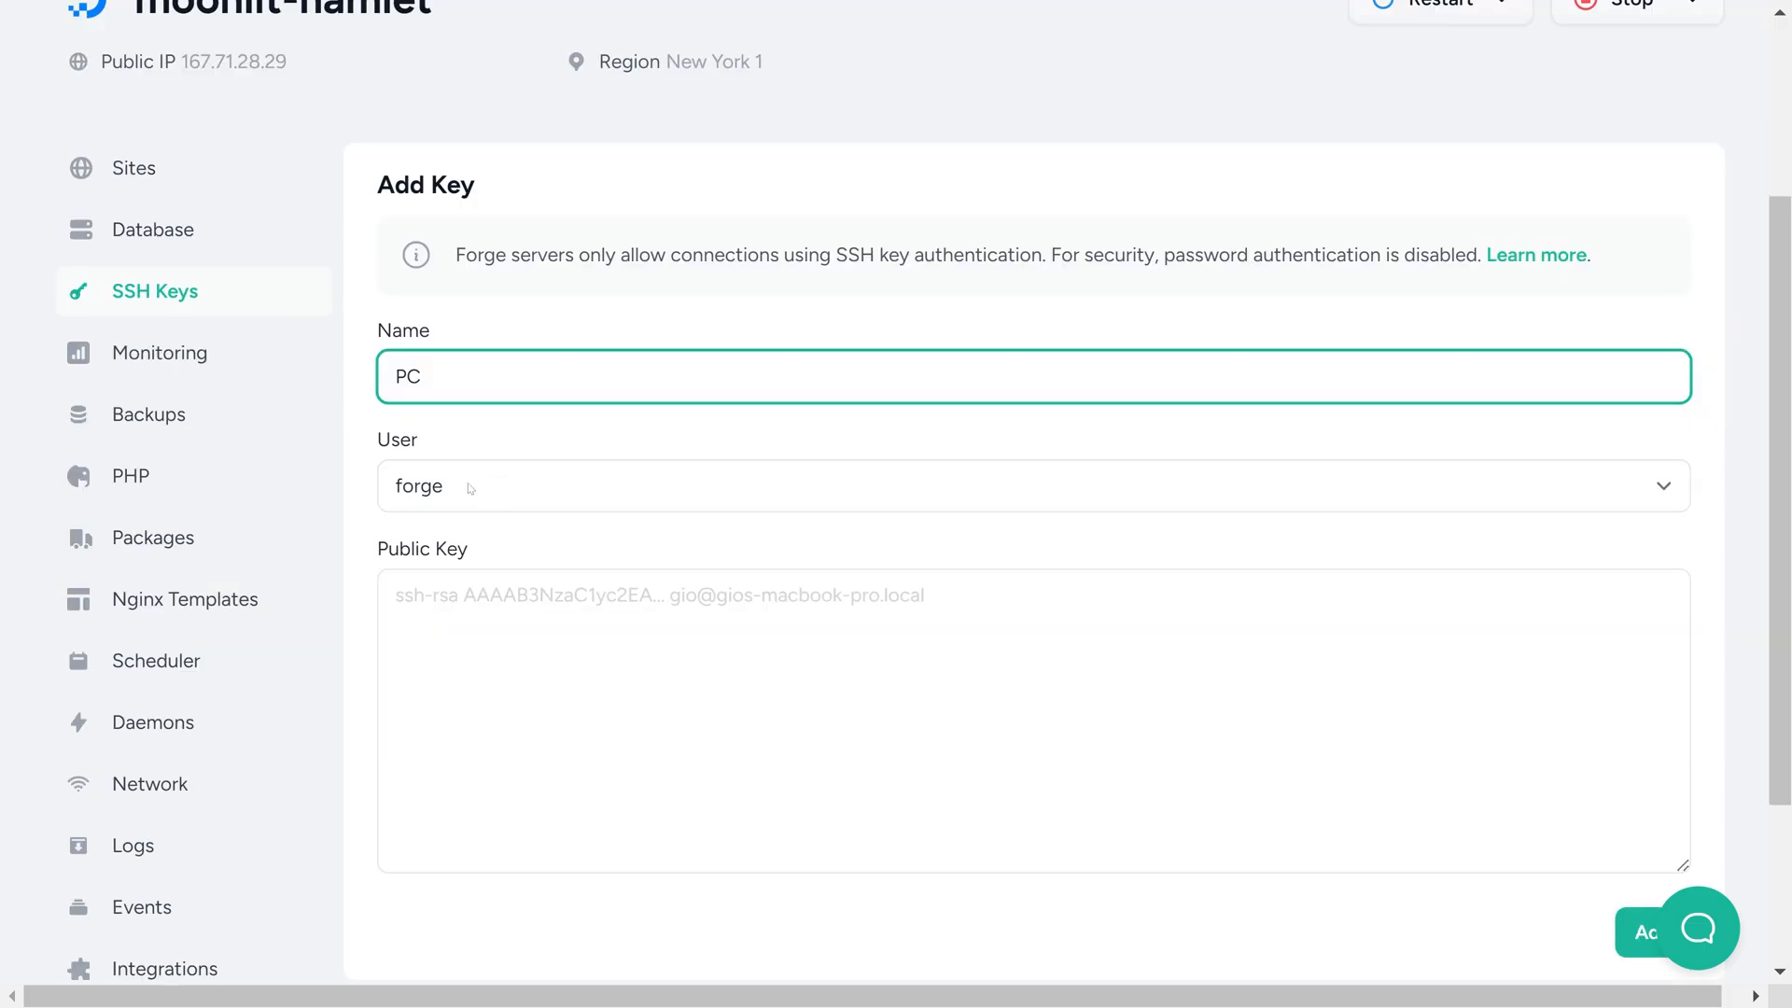
pyautogui.click(509, 485)
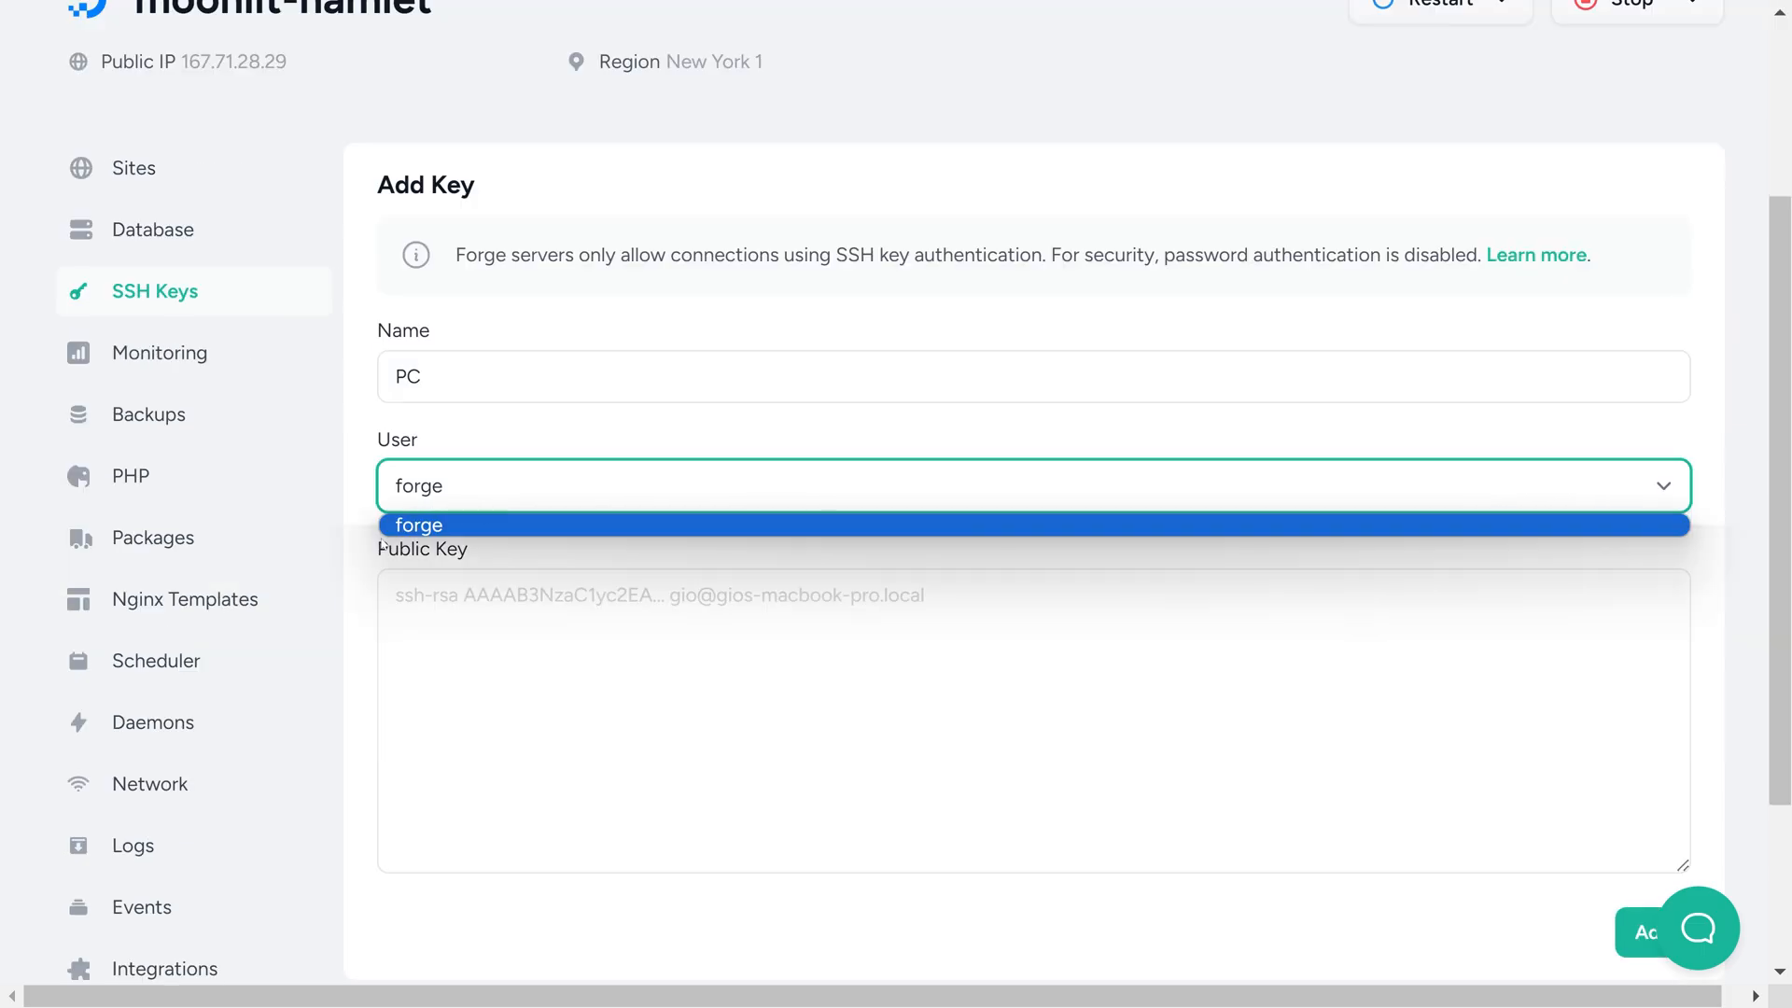
pyautogui.click(509, 561)
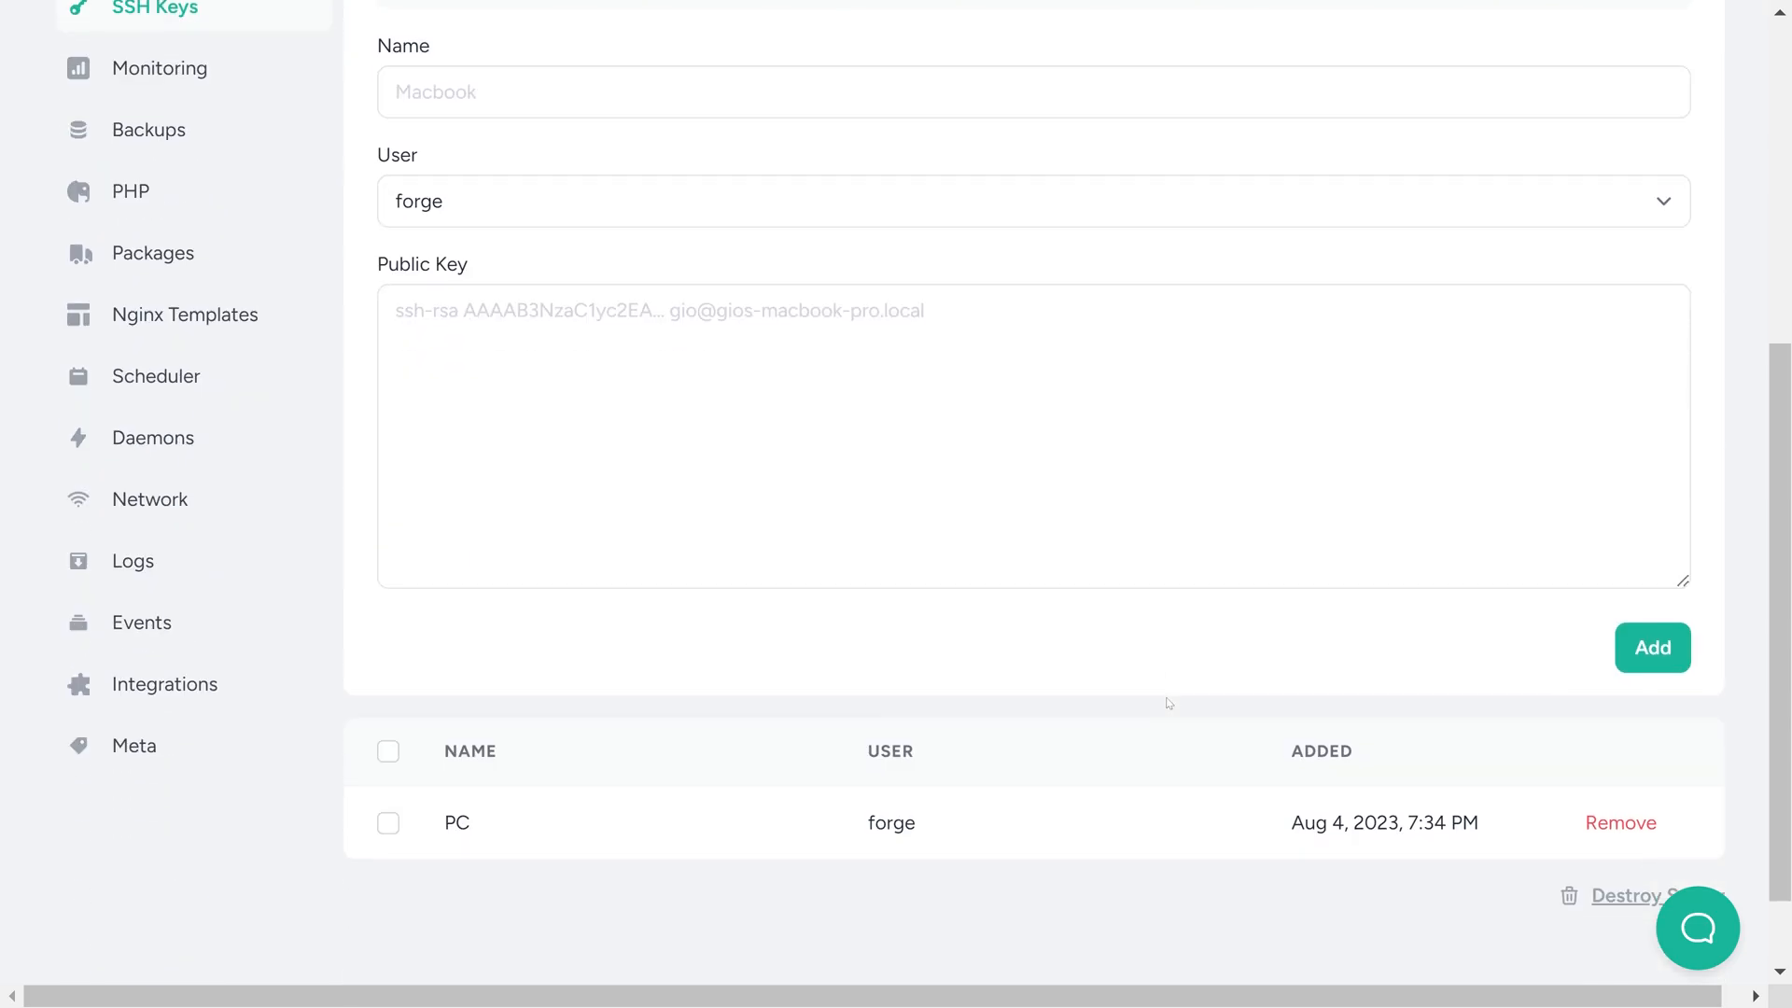
pyautogui.scroll(-1, 1213, 729)
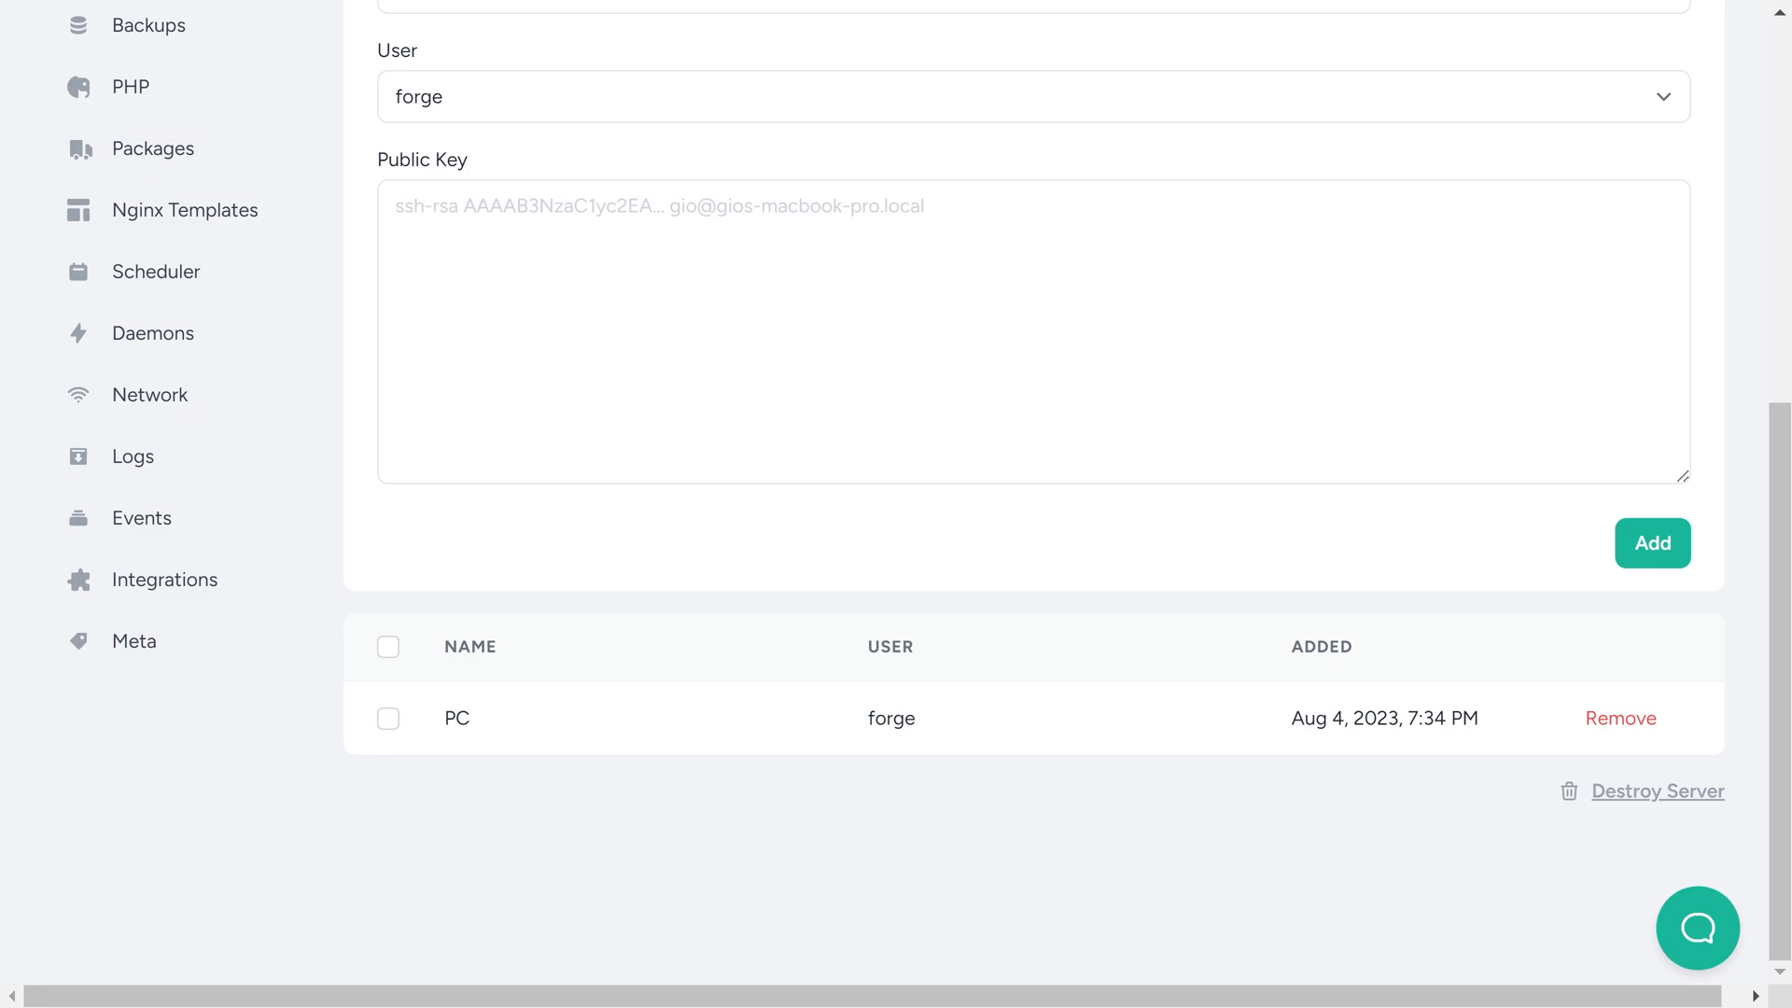
pyautogui.hotkey('alt', 'Tab')
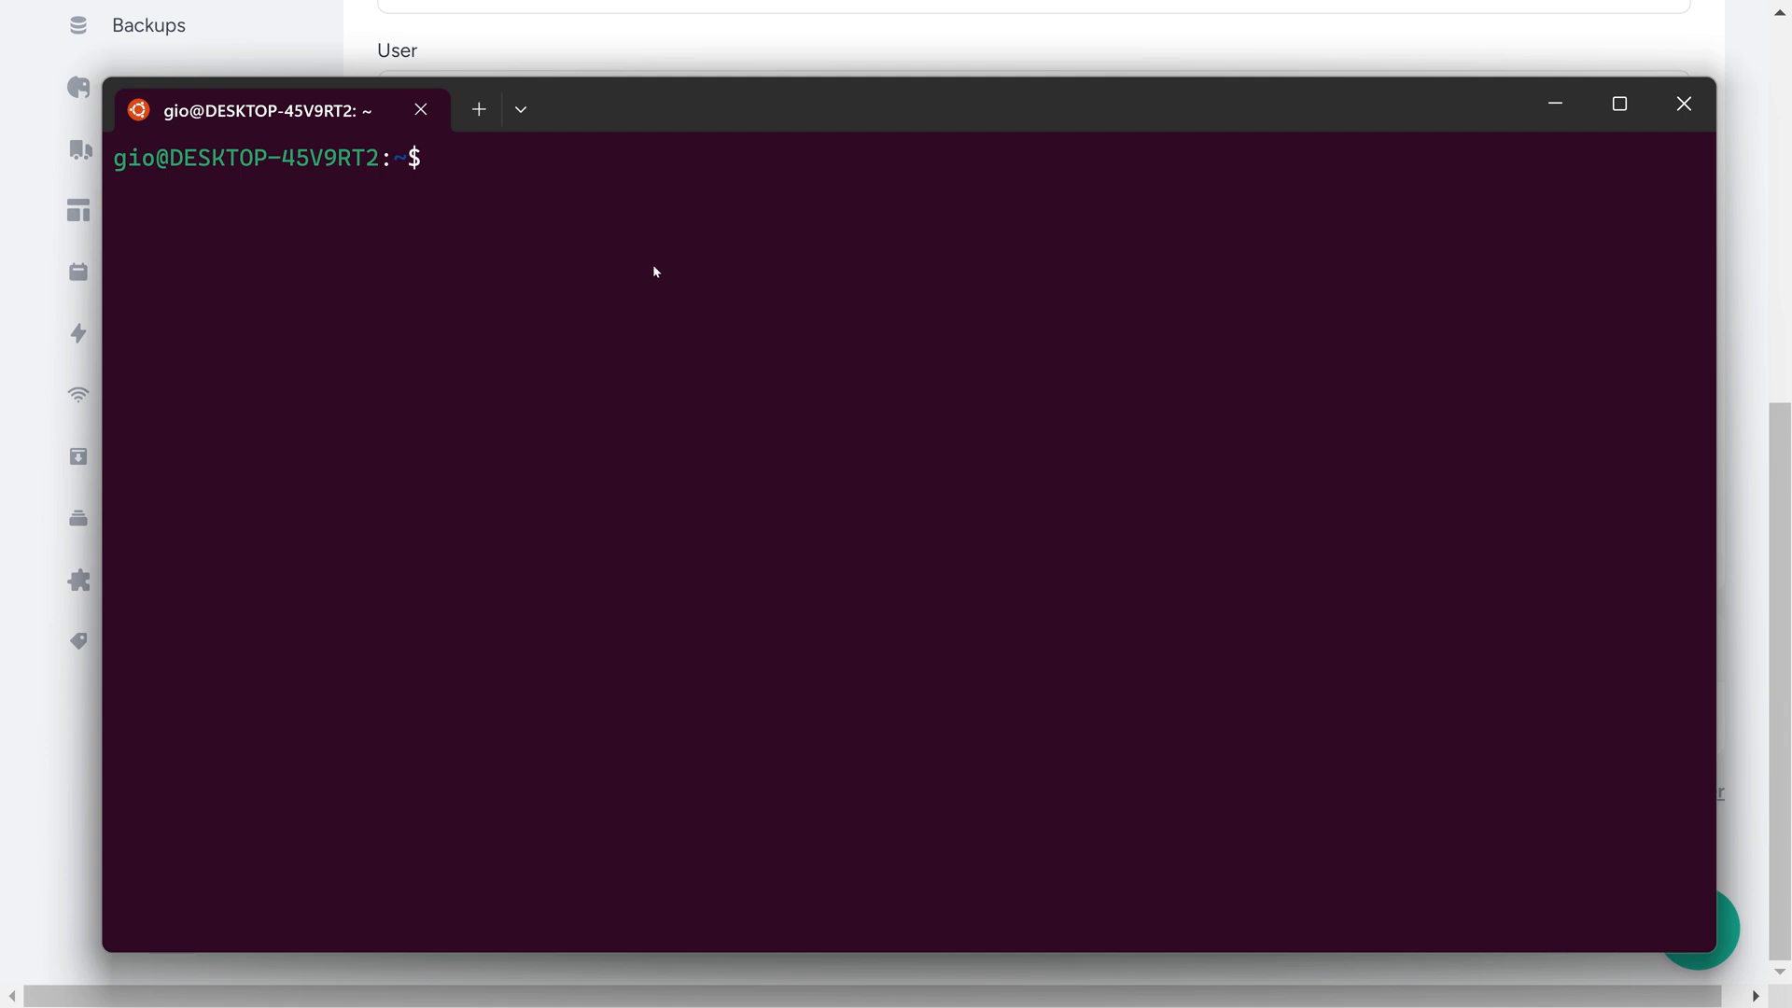
pyautogui.write('ssh ')
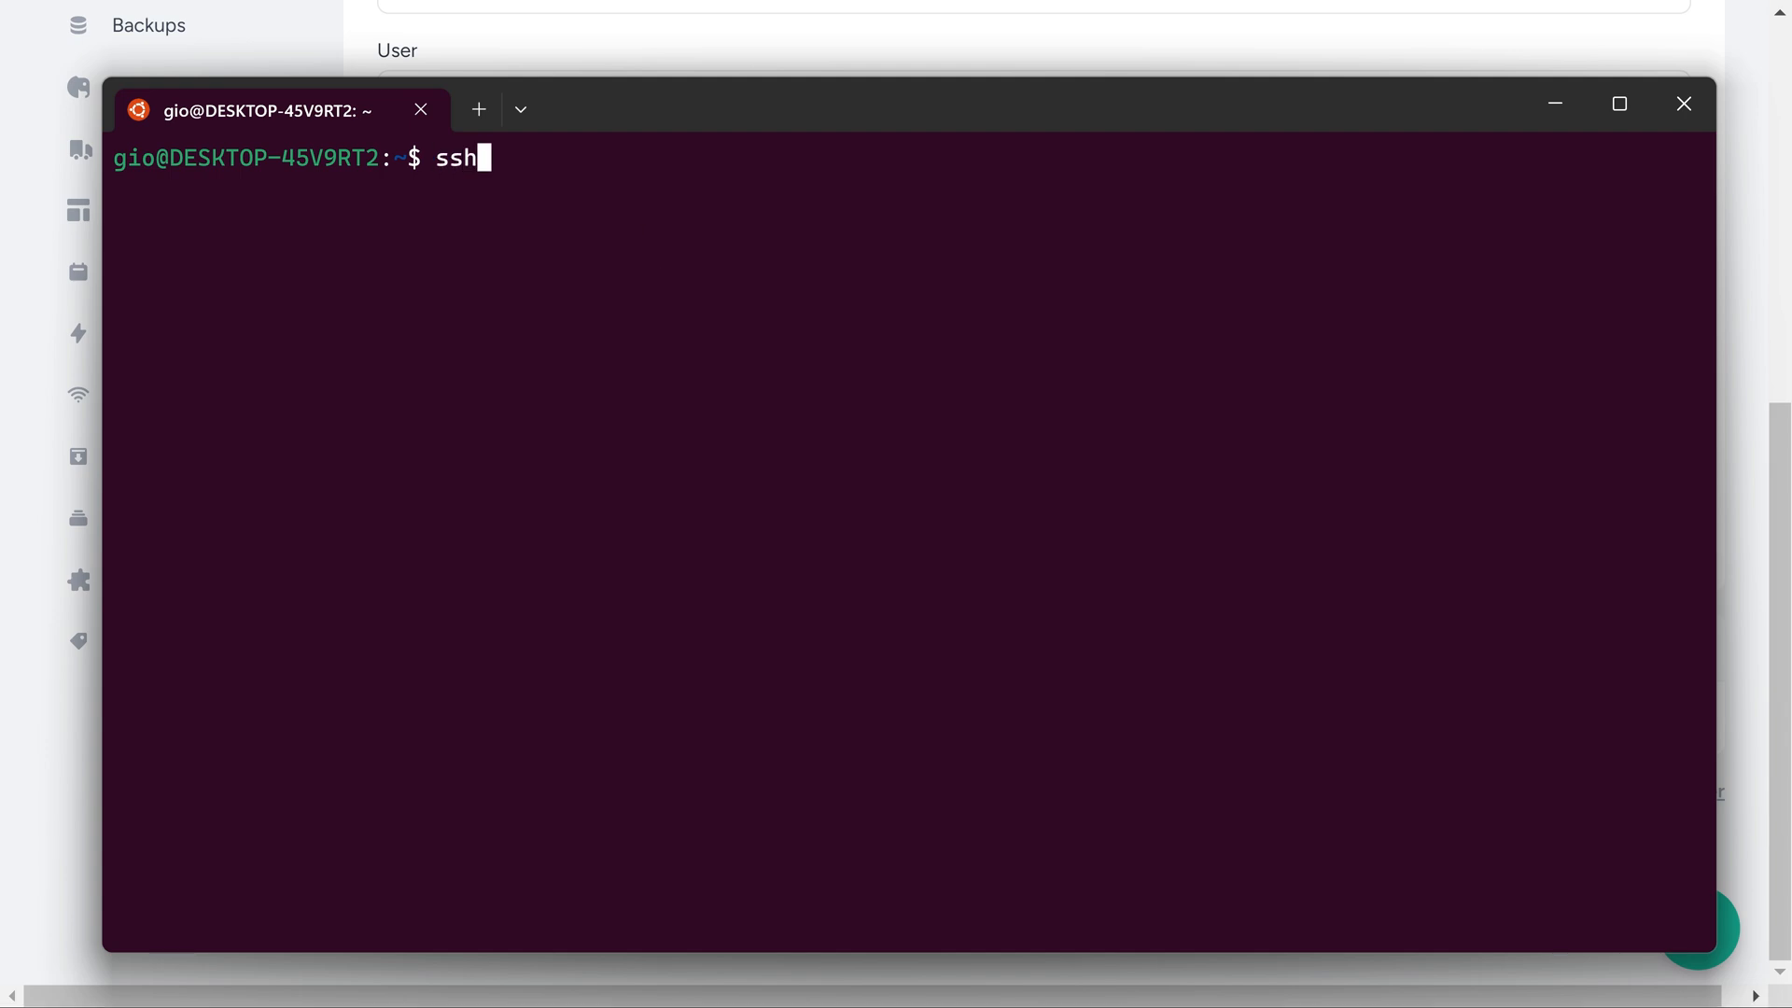
pyautogui.write('forge@')
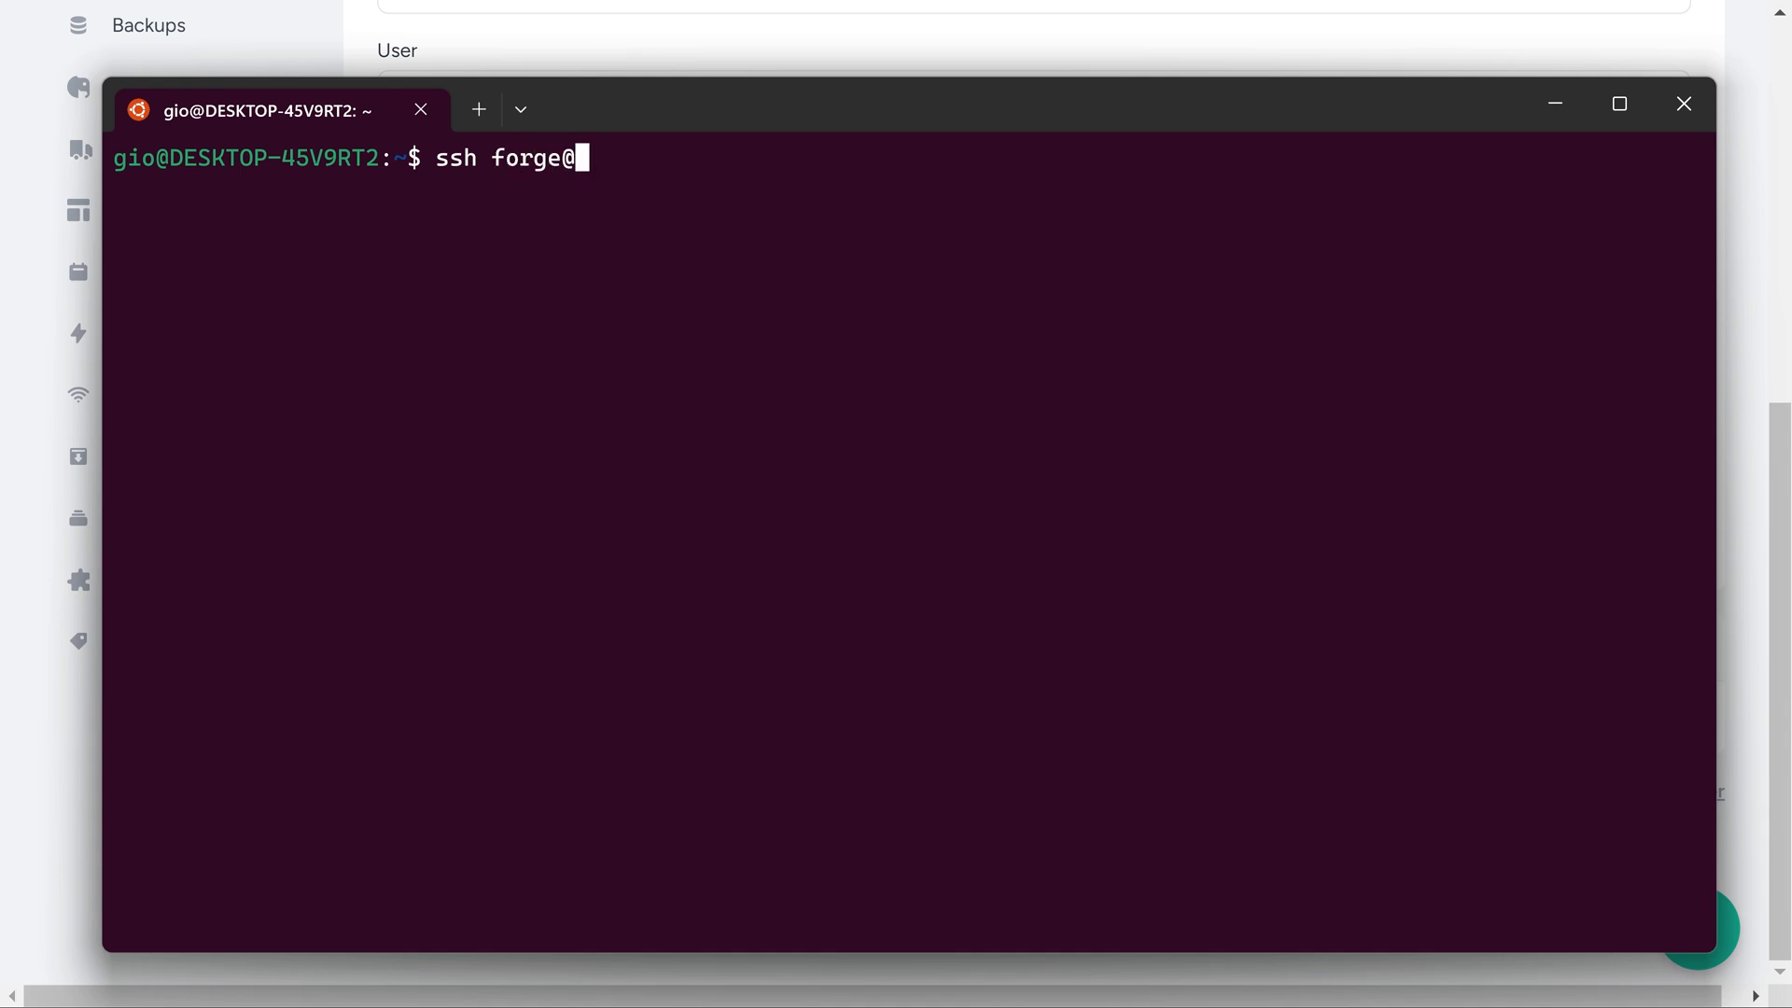
pyautogui.write('167.71.28.29')
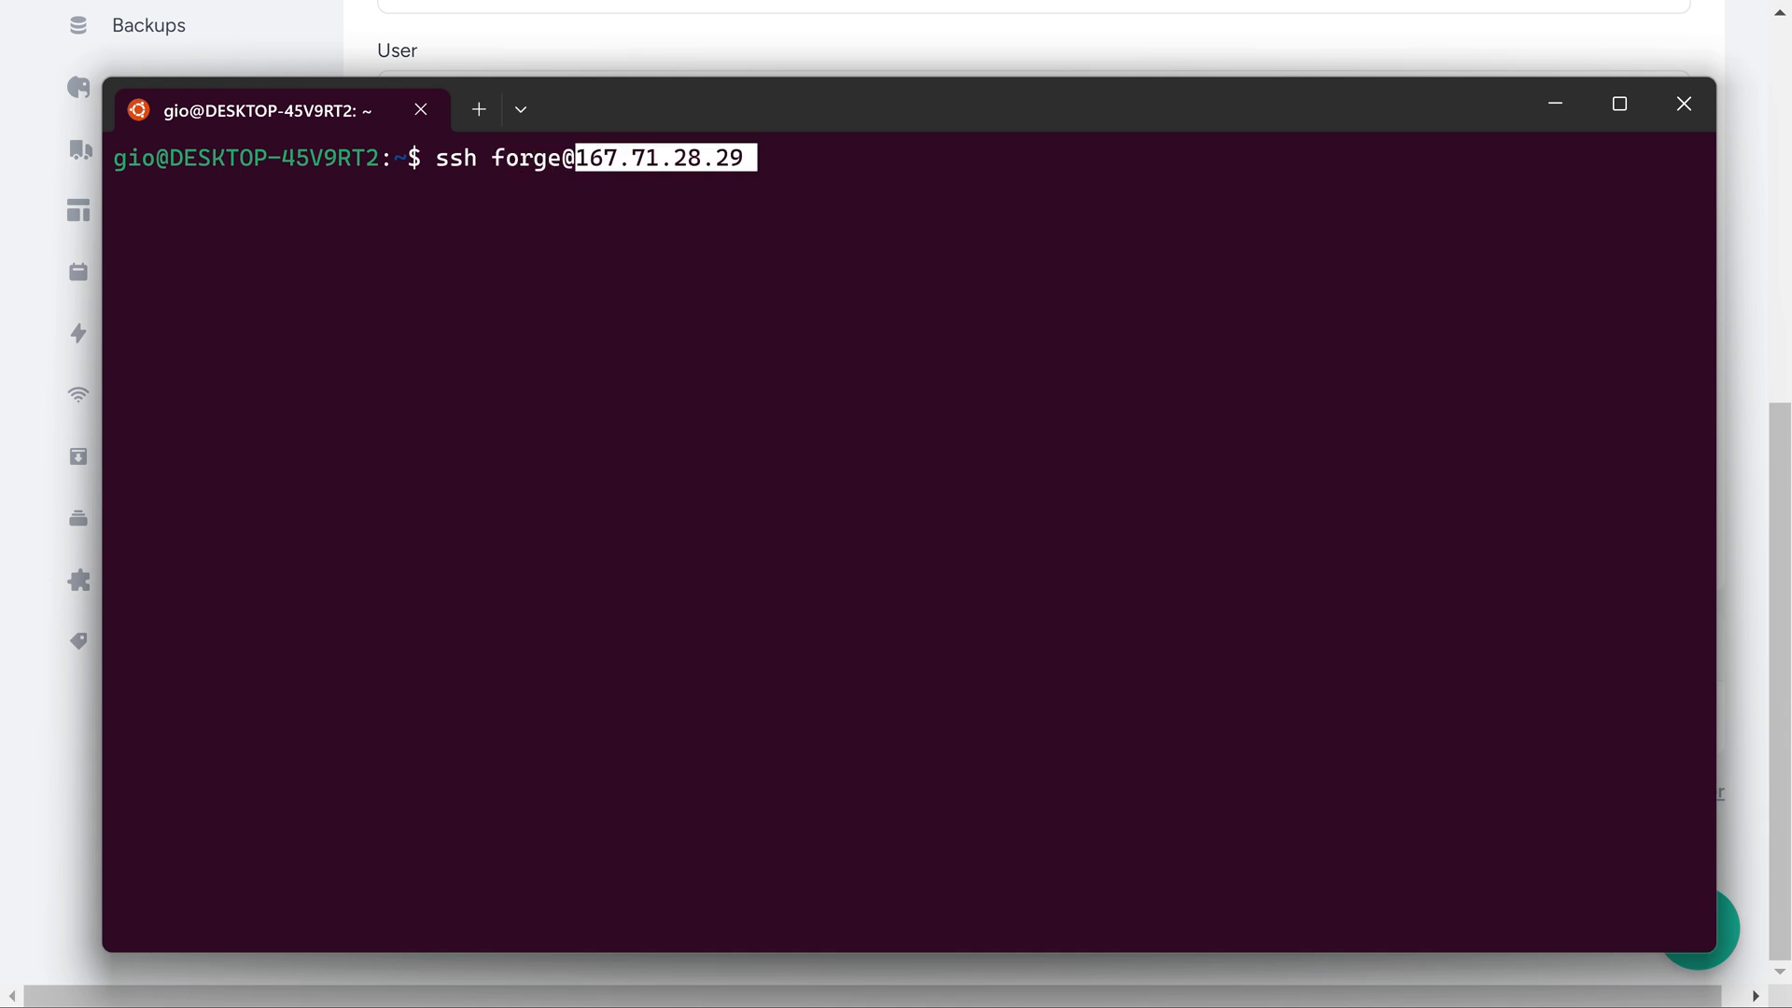
pyautogui.press('Return')
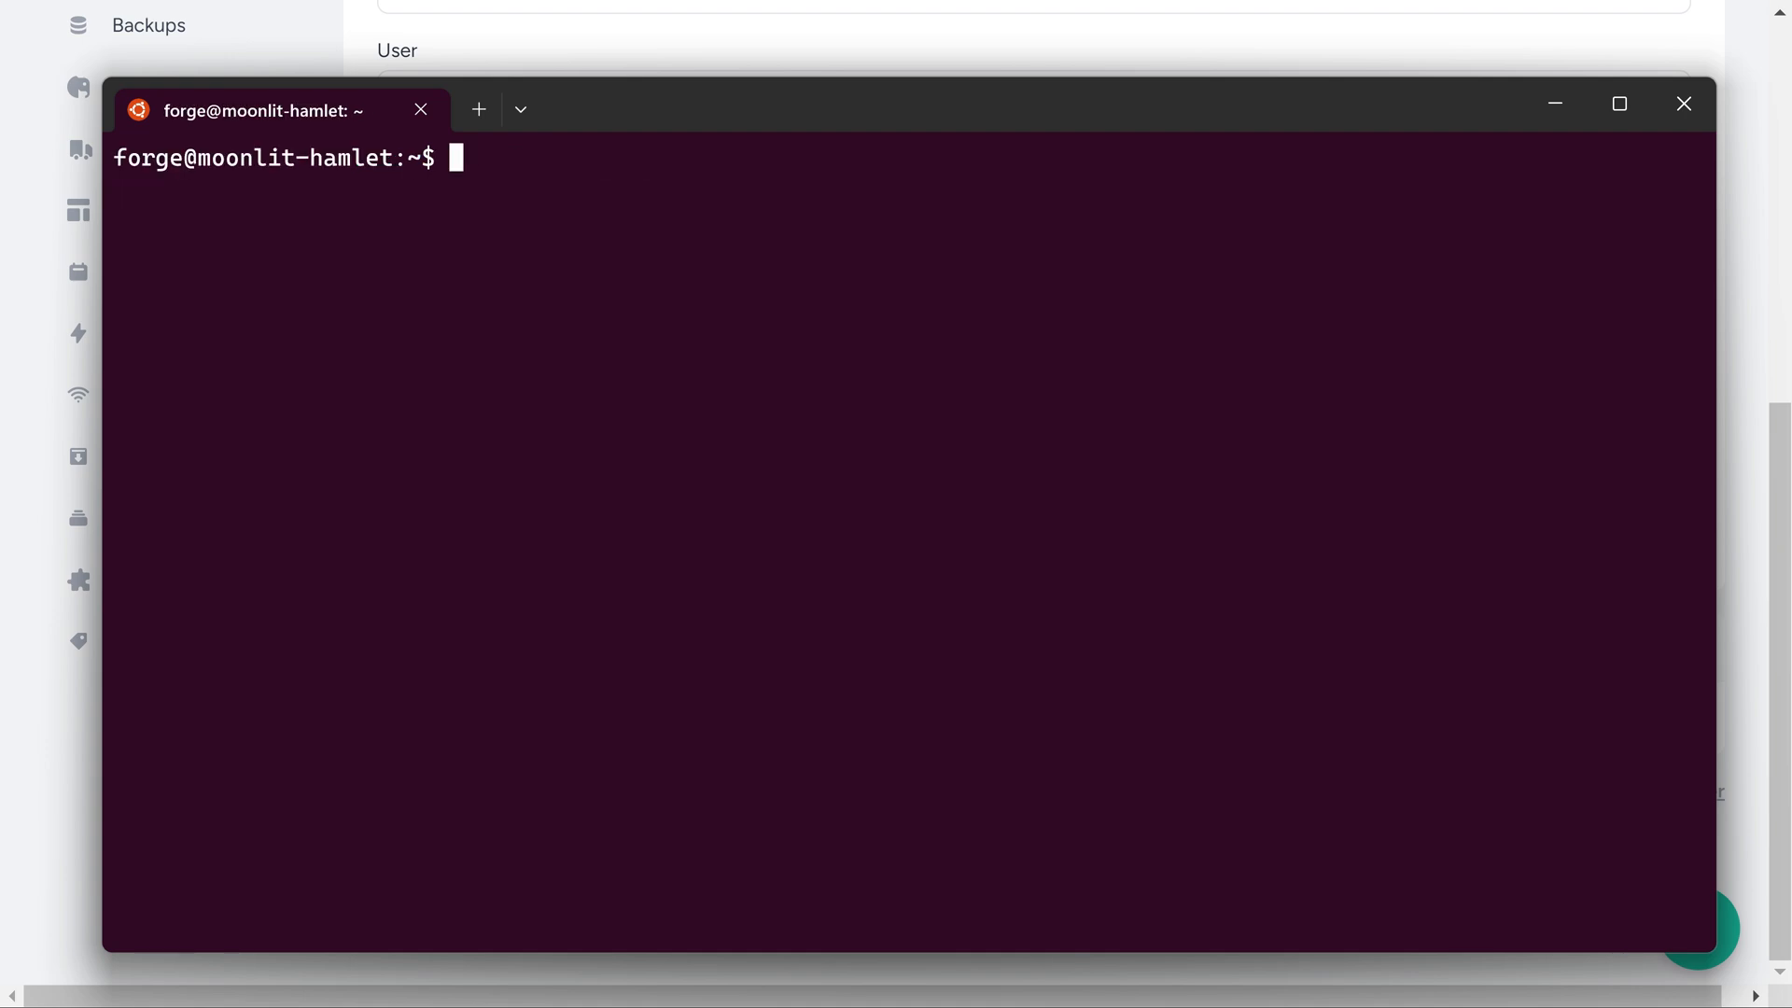
# List the home directory, change into the default site directory and list its contents
pyautogui.write('ls')
pyautogui.press('Return')
pyautogui.write('cd d')
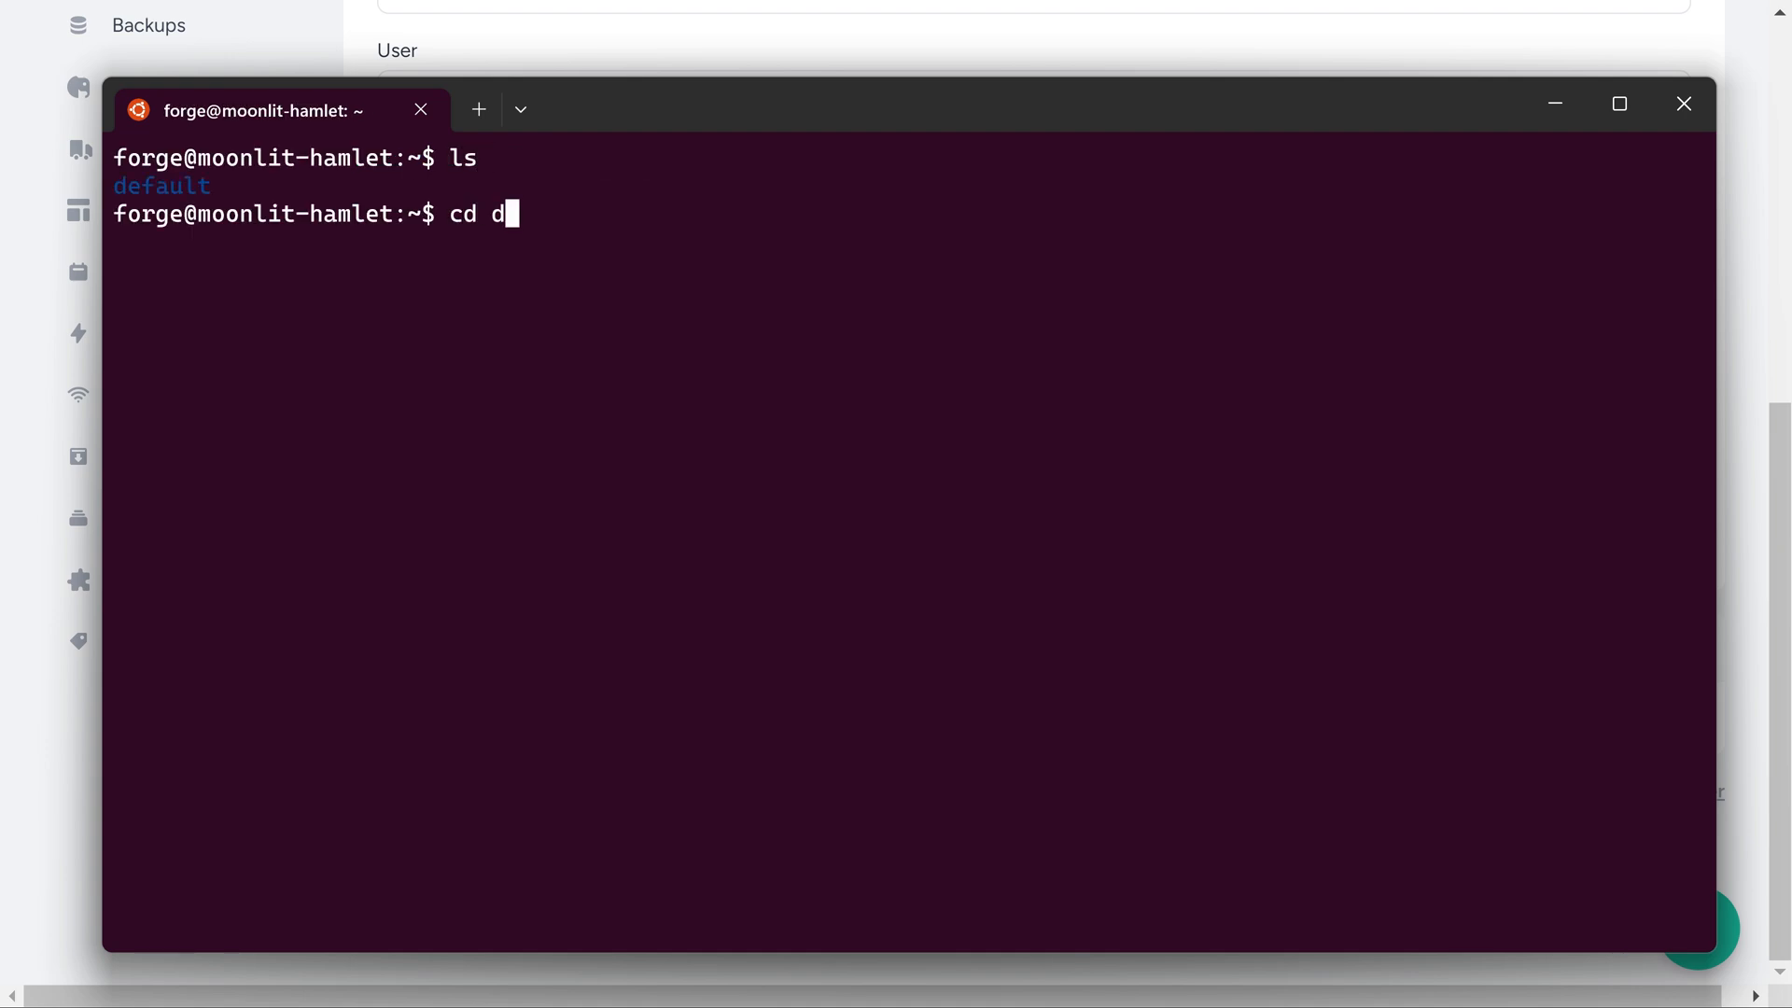
pyautogui.press('Tab')
pyautogui.press('Return')
pyautogui.write('ls')
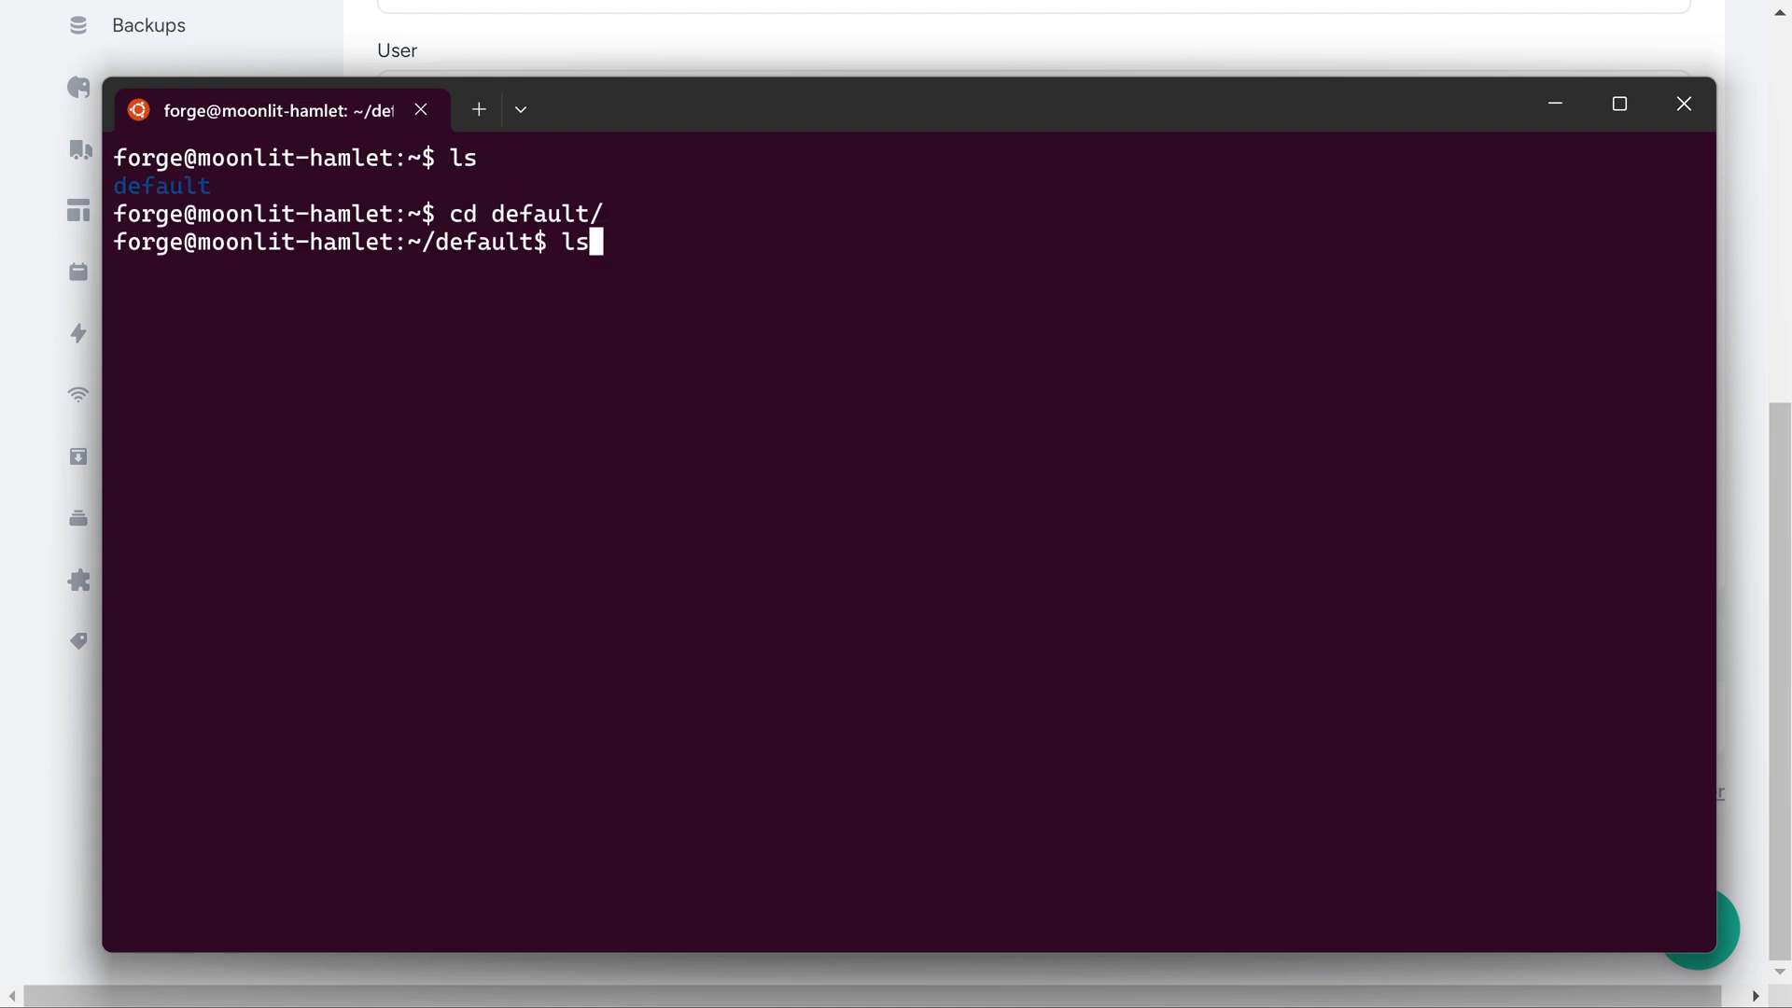
pyautogui.press('Return')
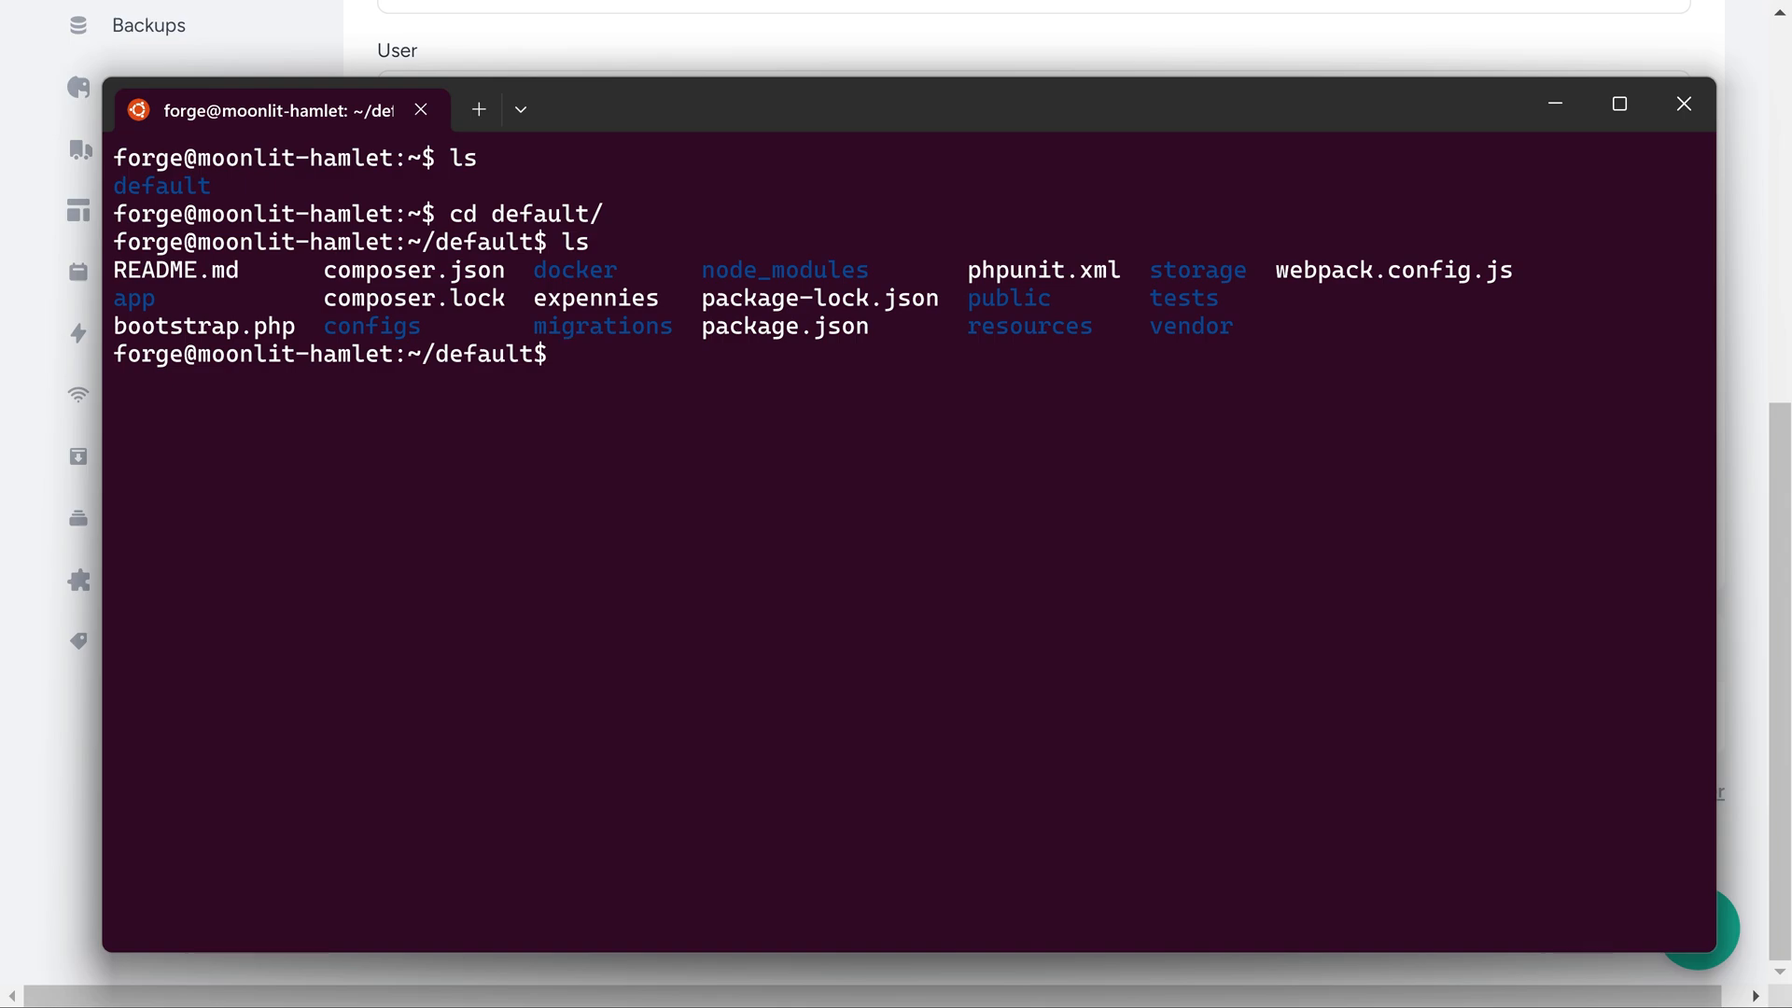
# Change into the storage/mail directory and list the logged mail files
pyautogui.write('cd sto')
pyautogui.press('Tab')
pyautogui.write('mail/')
pyautogui.press('Return')
pyautogui.write('ls')
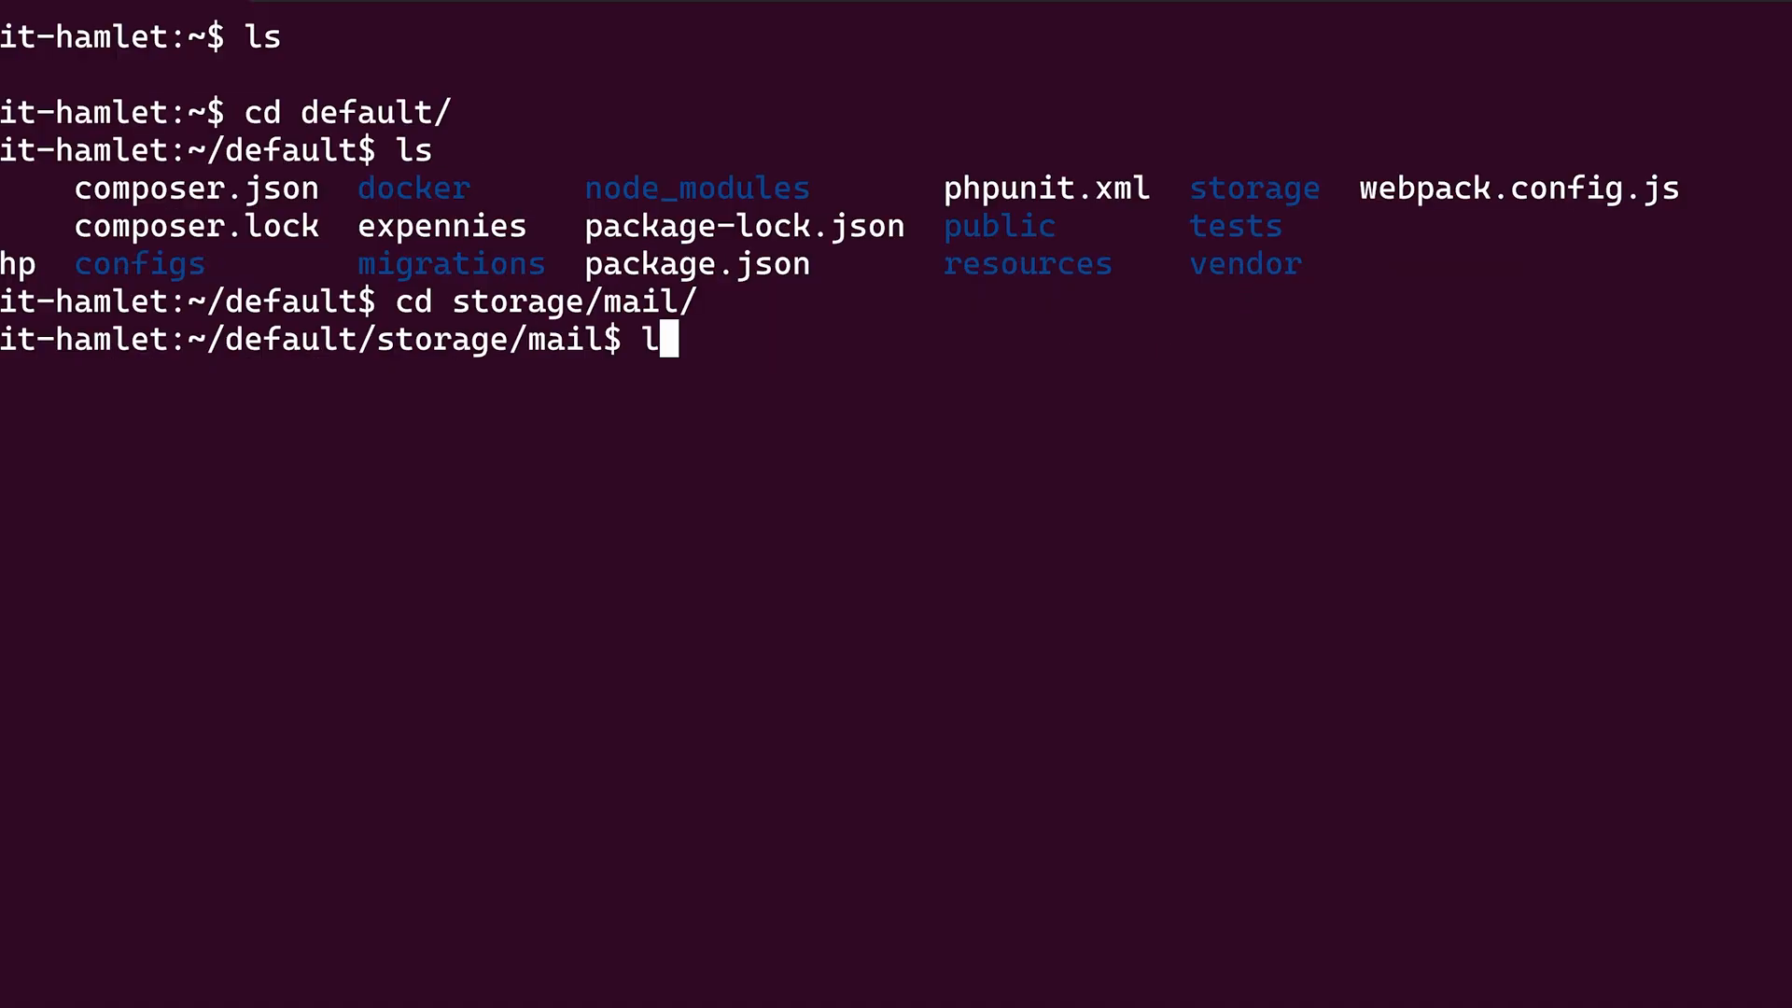
pyautogui.press('Return')
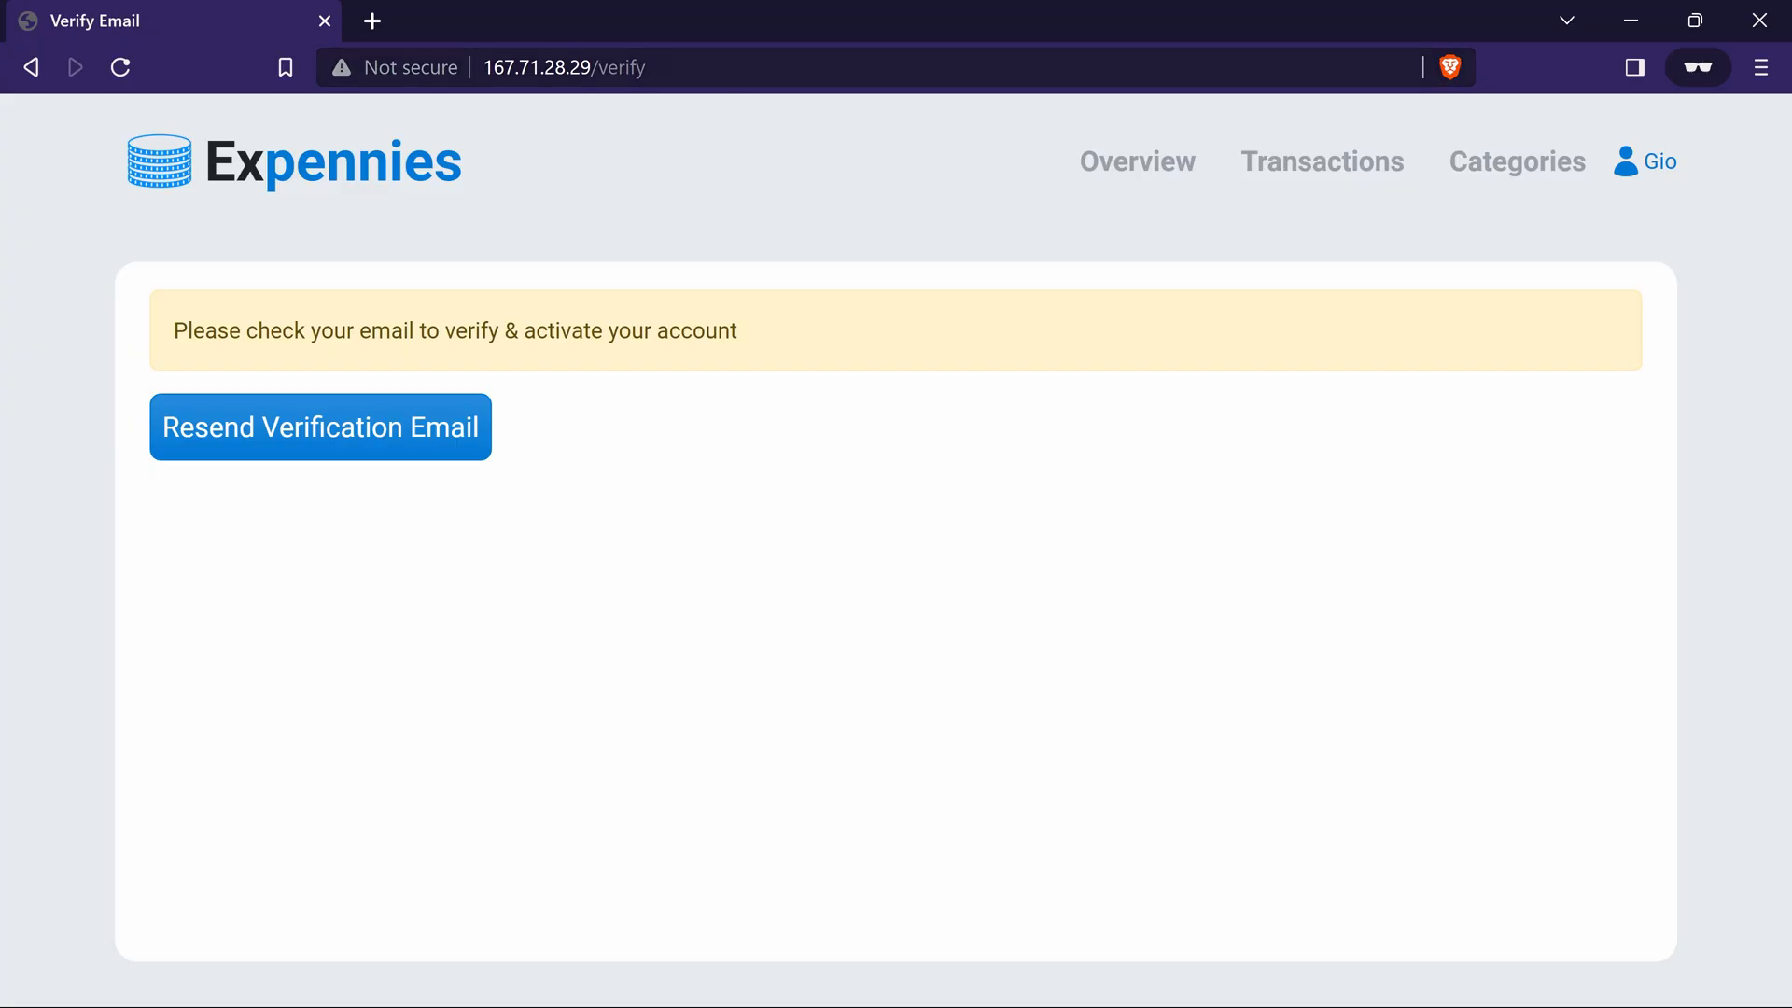
# Switch to the browser and open the account verification link containing the signed token
pyautogui.hotkey('ctrl', 'l')
pyautogui.hotkey('ctrl', 'v')
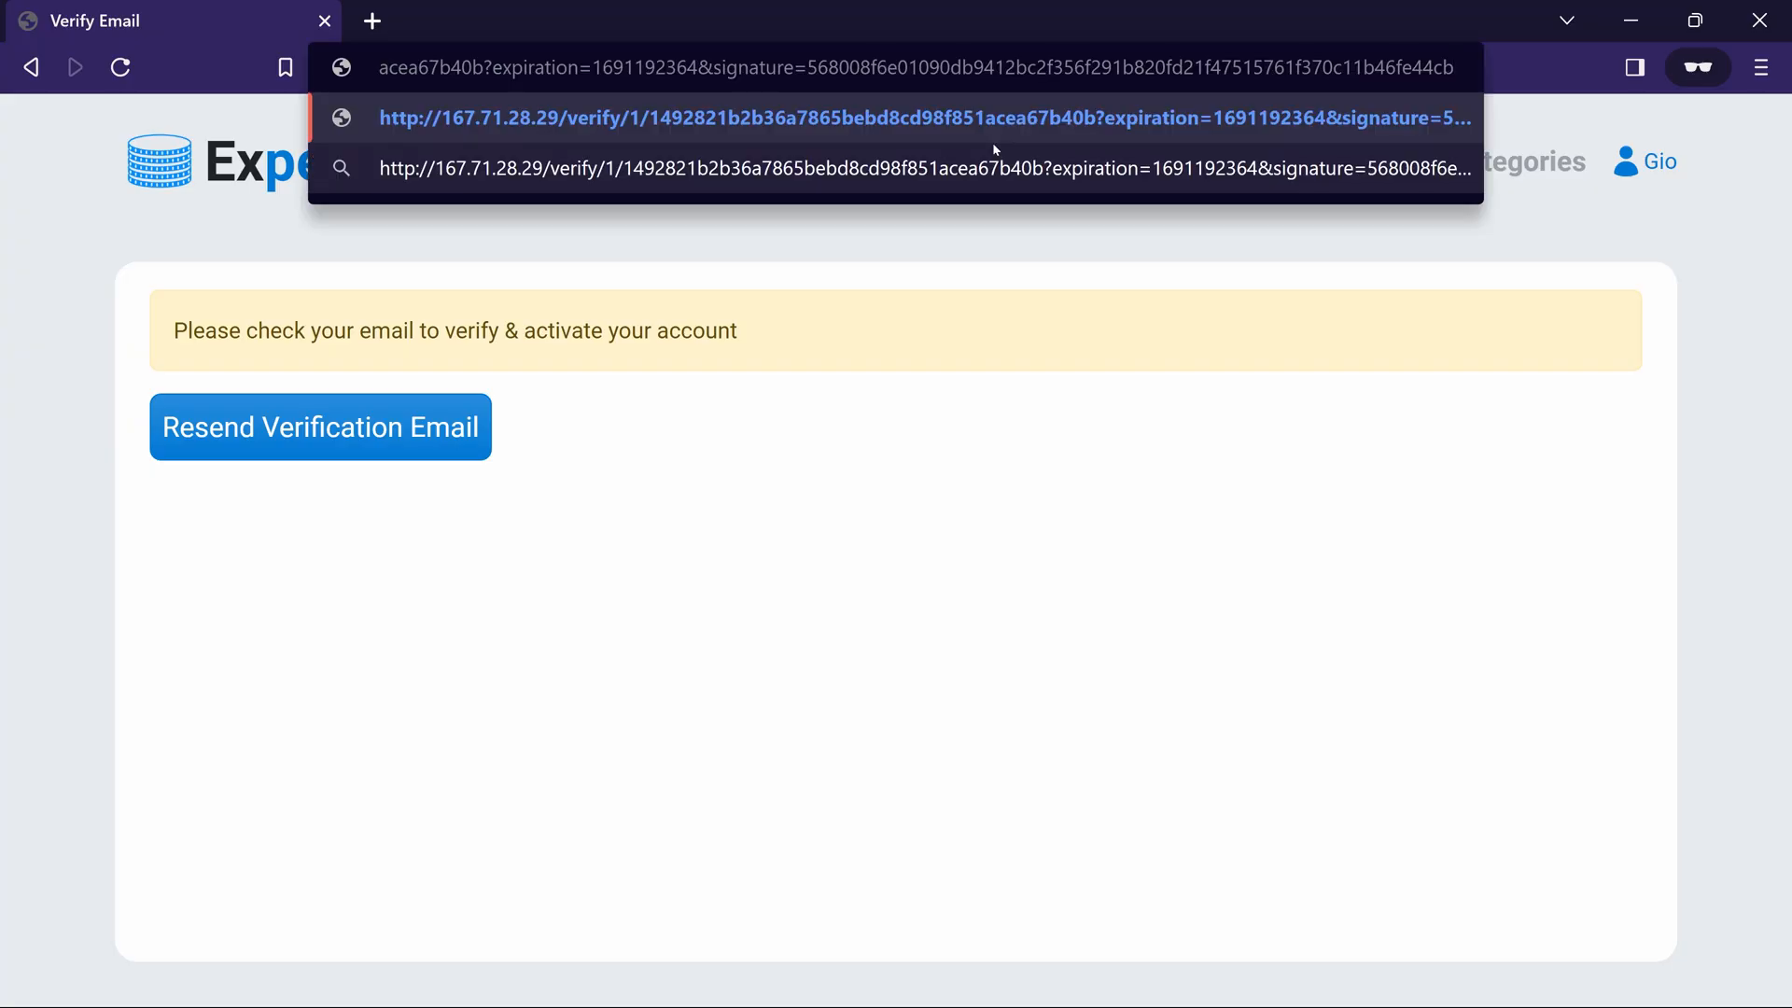
pyautogui.press('Return')
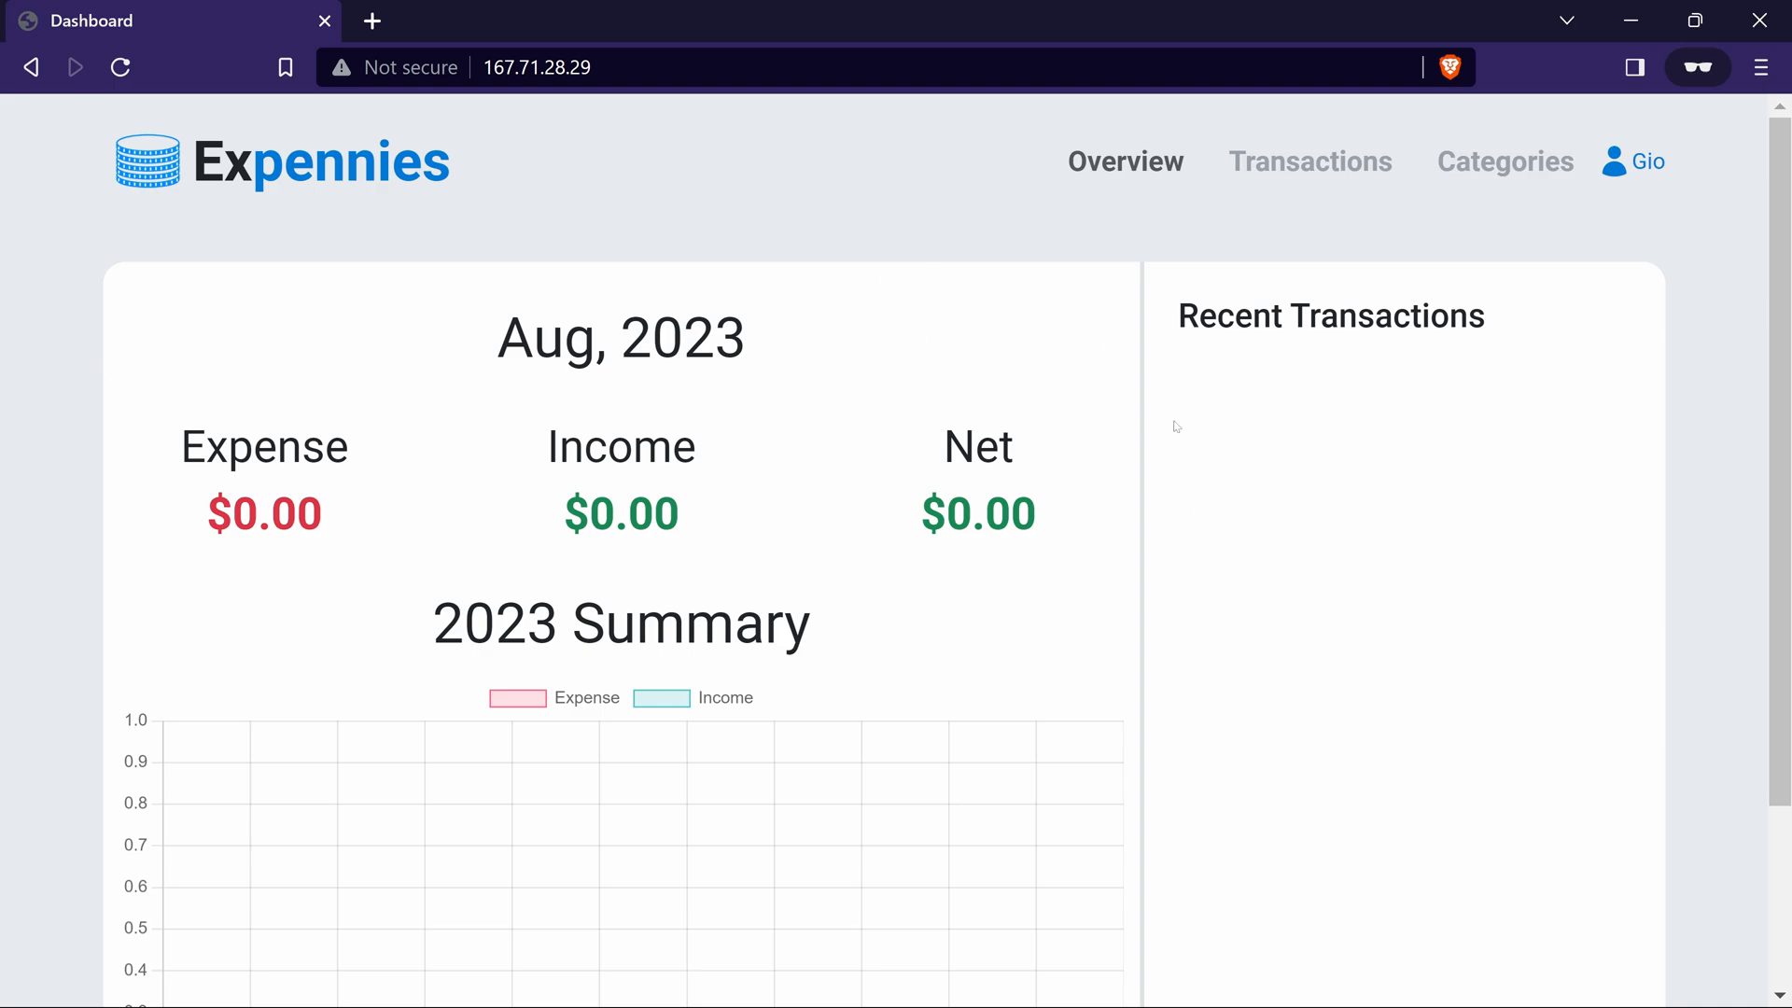
# Create a category named Test in the Expennies app
pyautogui.click(1318, 172)
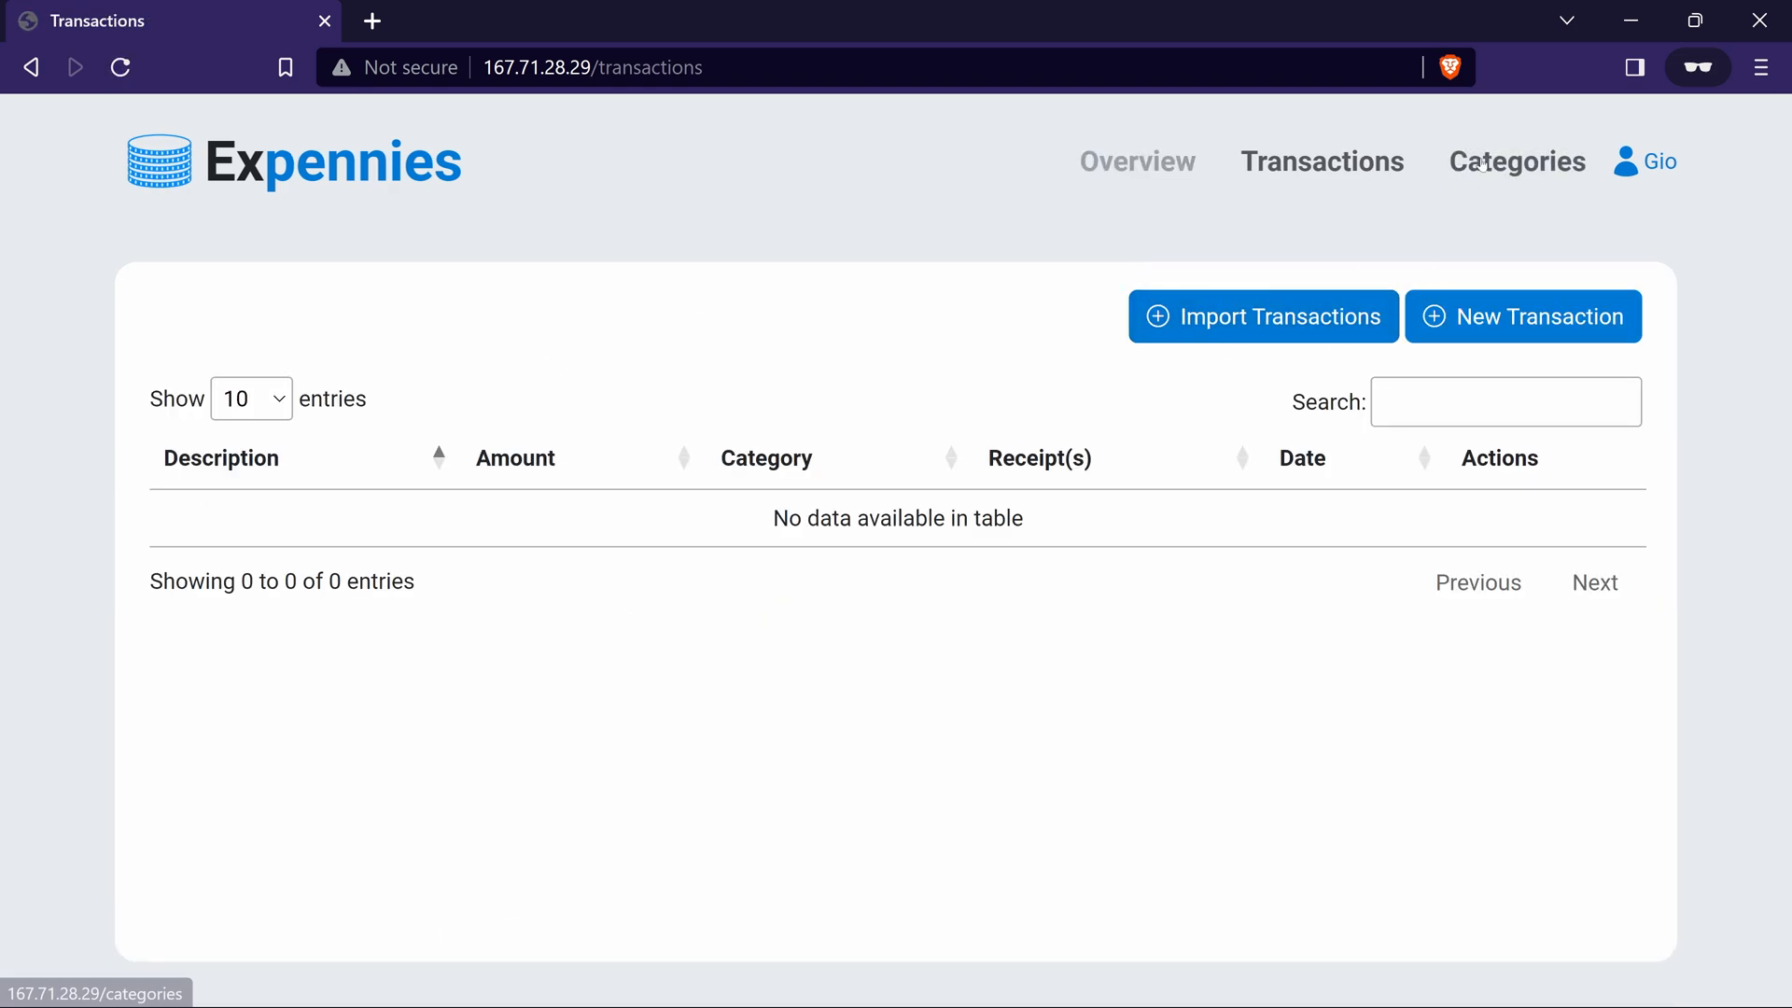
pyautogui.click(1482, 165)
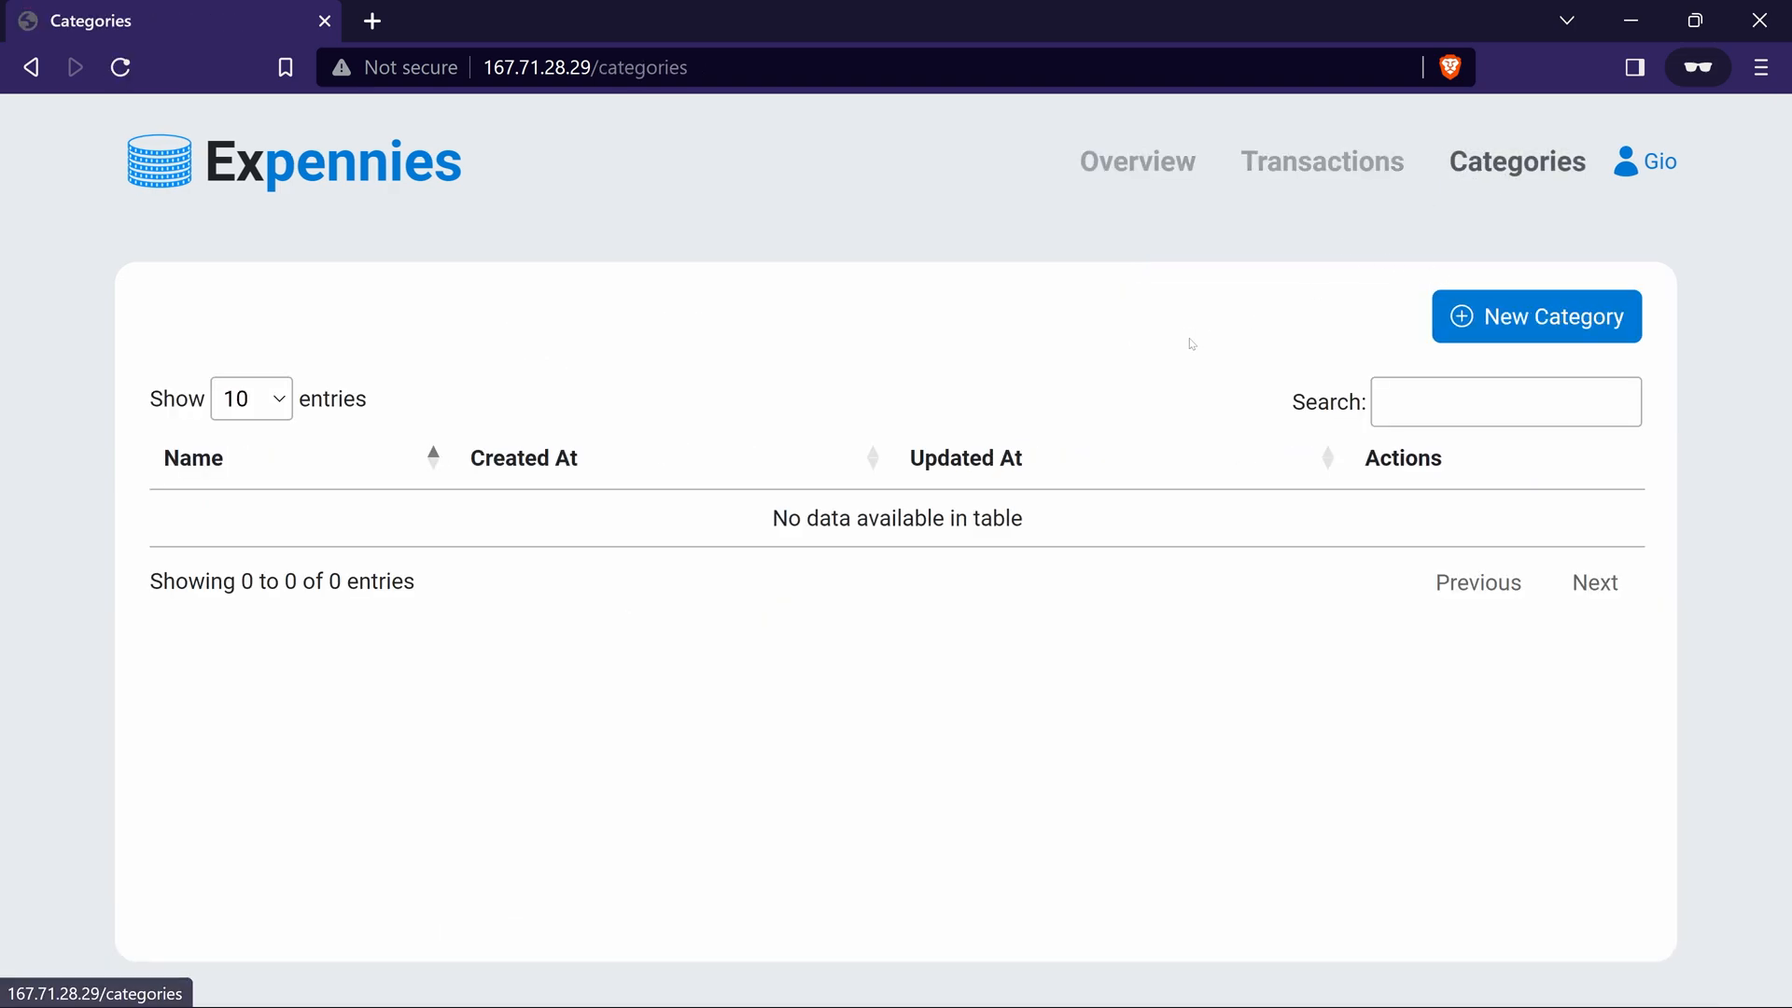
pyautogui.click(1523, 319)
pyautogui.write('Test')
pyautogui.click(1152, 424)
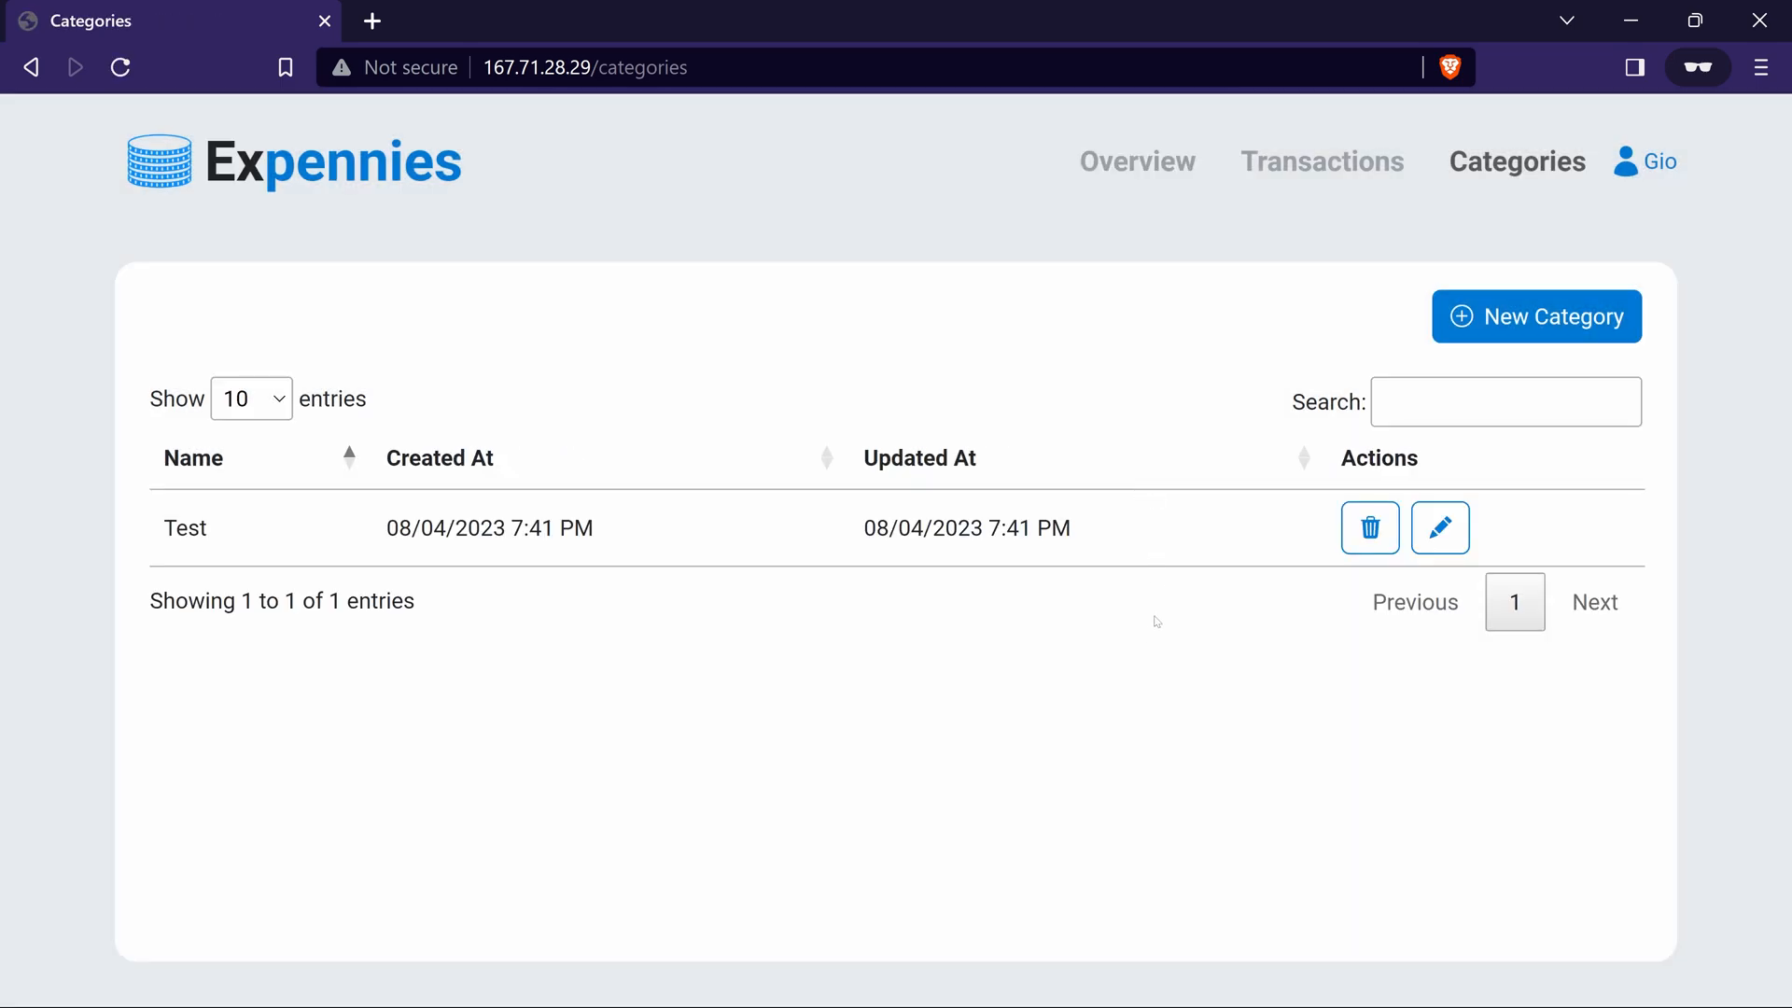
# Import transactions from a file into the Expennies transactions list
pyautogui.click(1323, 162)
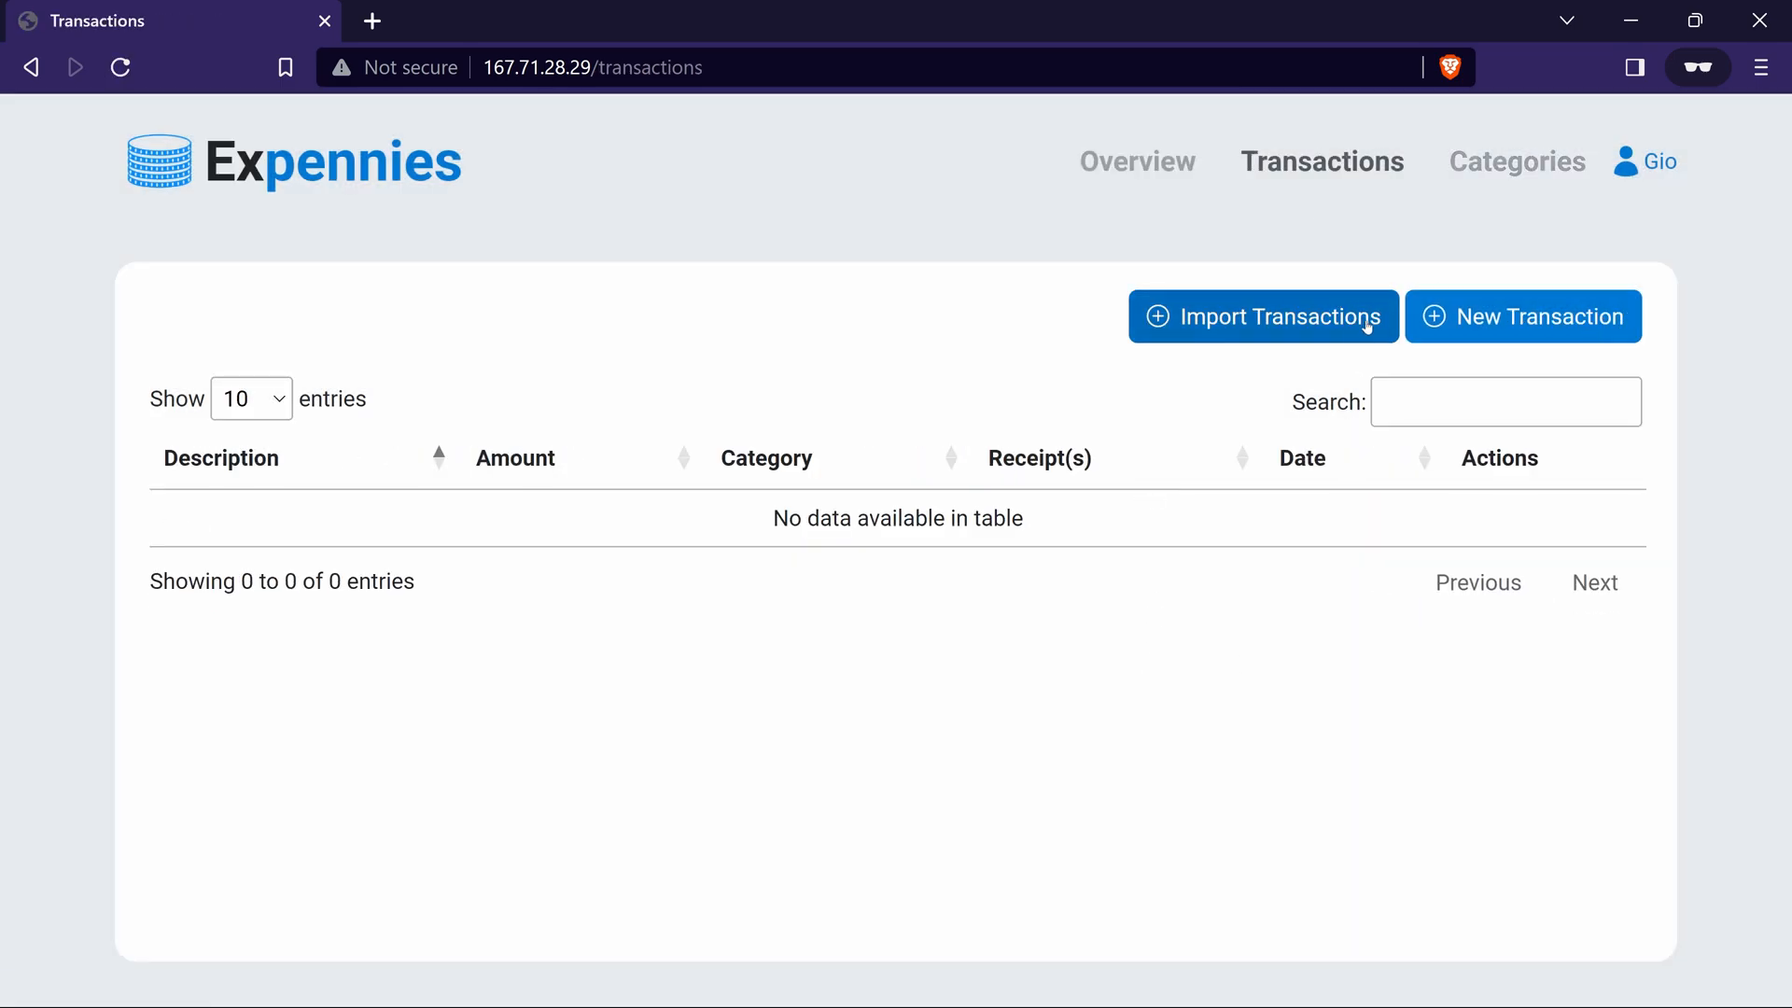
pyautogui.click(1314, 318)
pyautogui.click(667, 279)
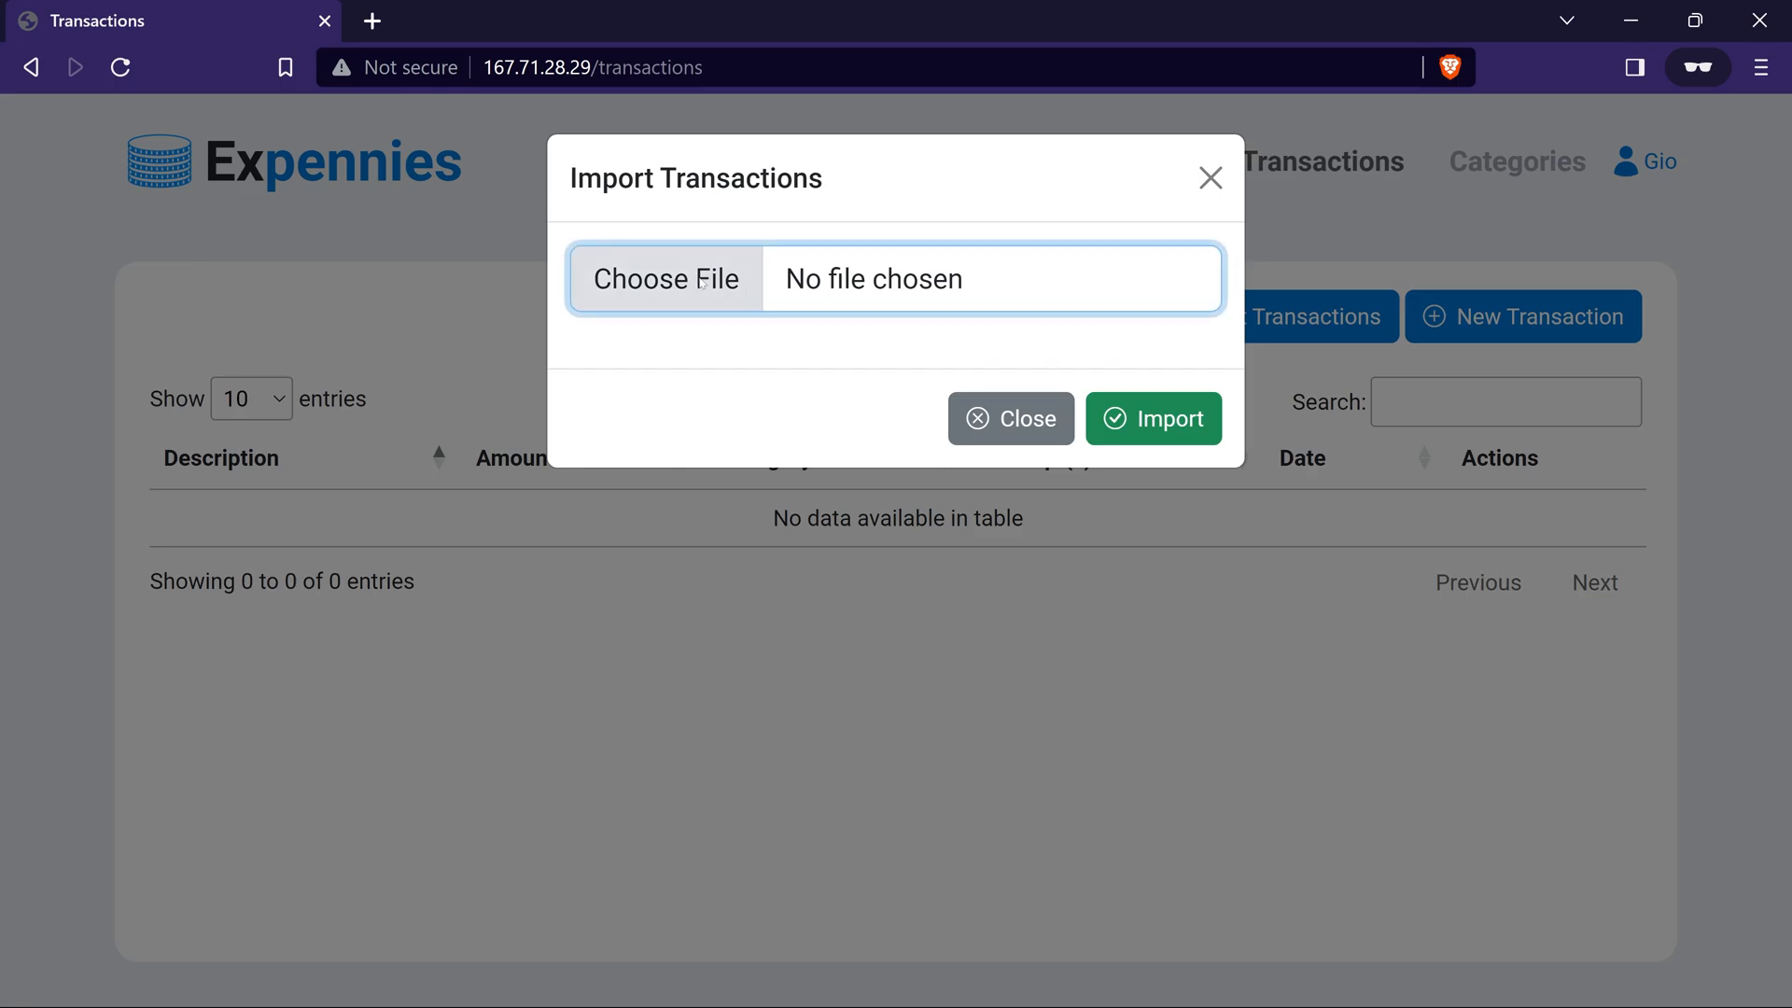
pyautogui.click(1192, 422)
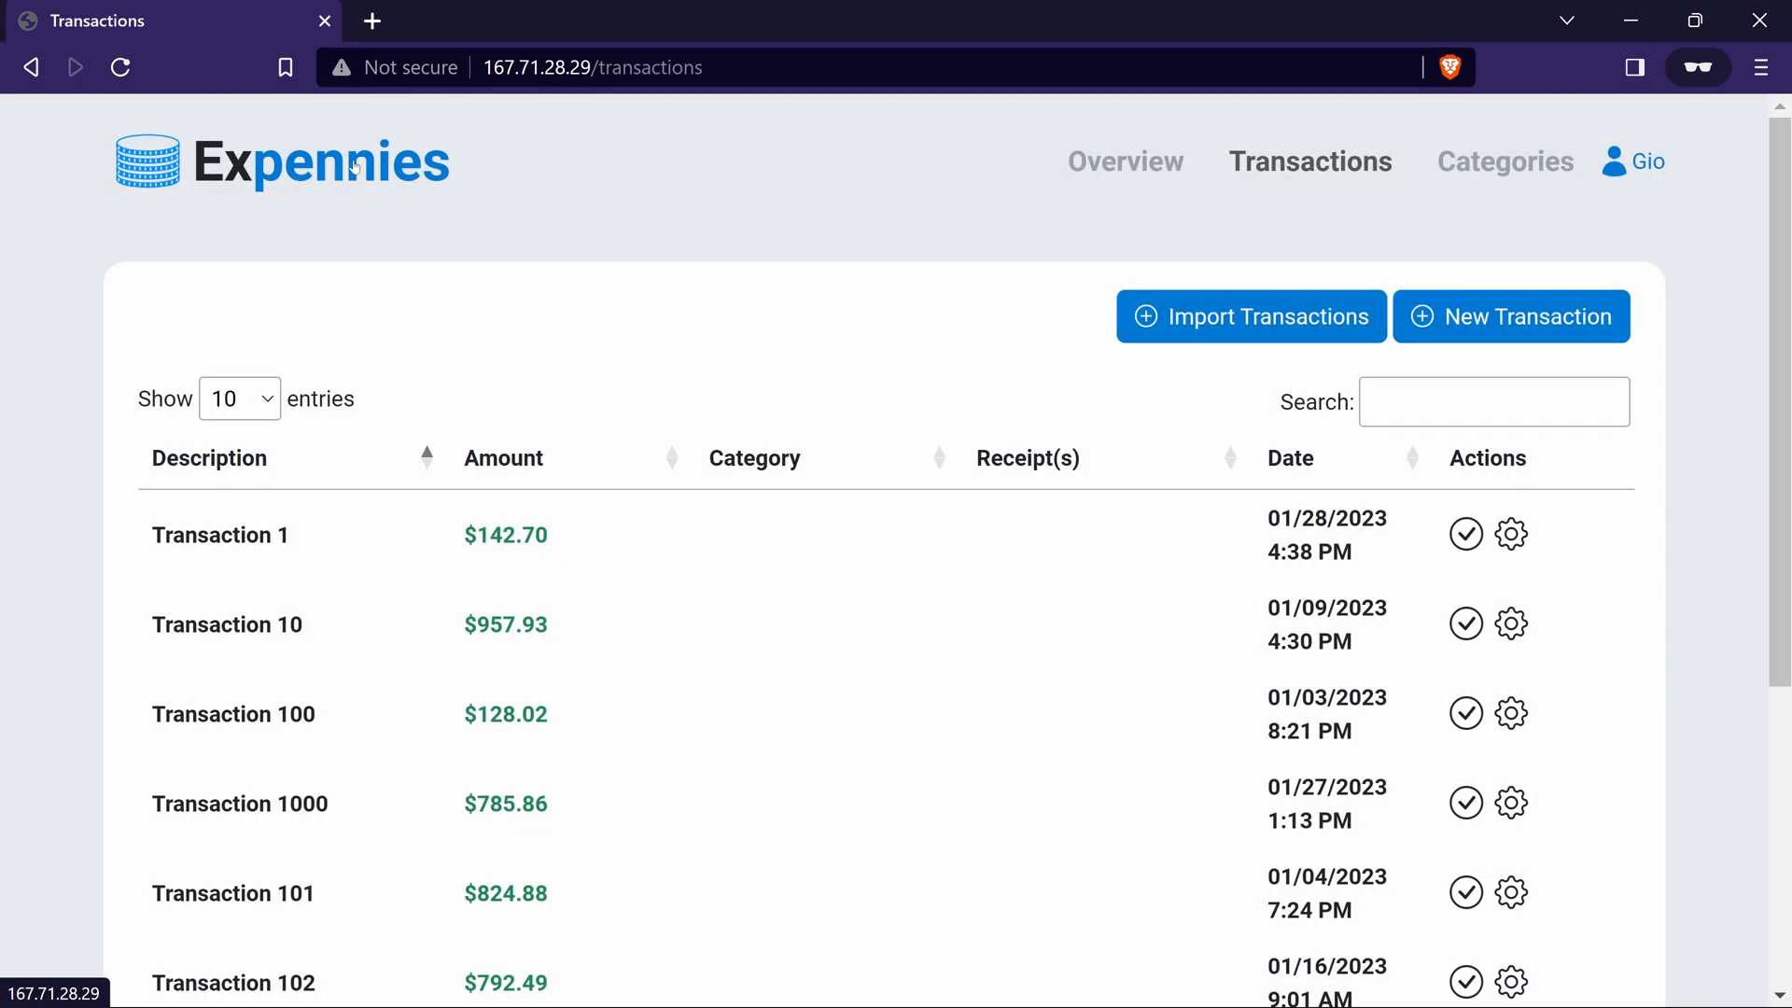
# Examine the 2023 summary chart and recent transactions on the dashboard
pyautogui.click(355, 166)
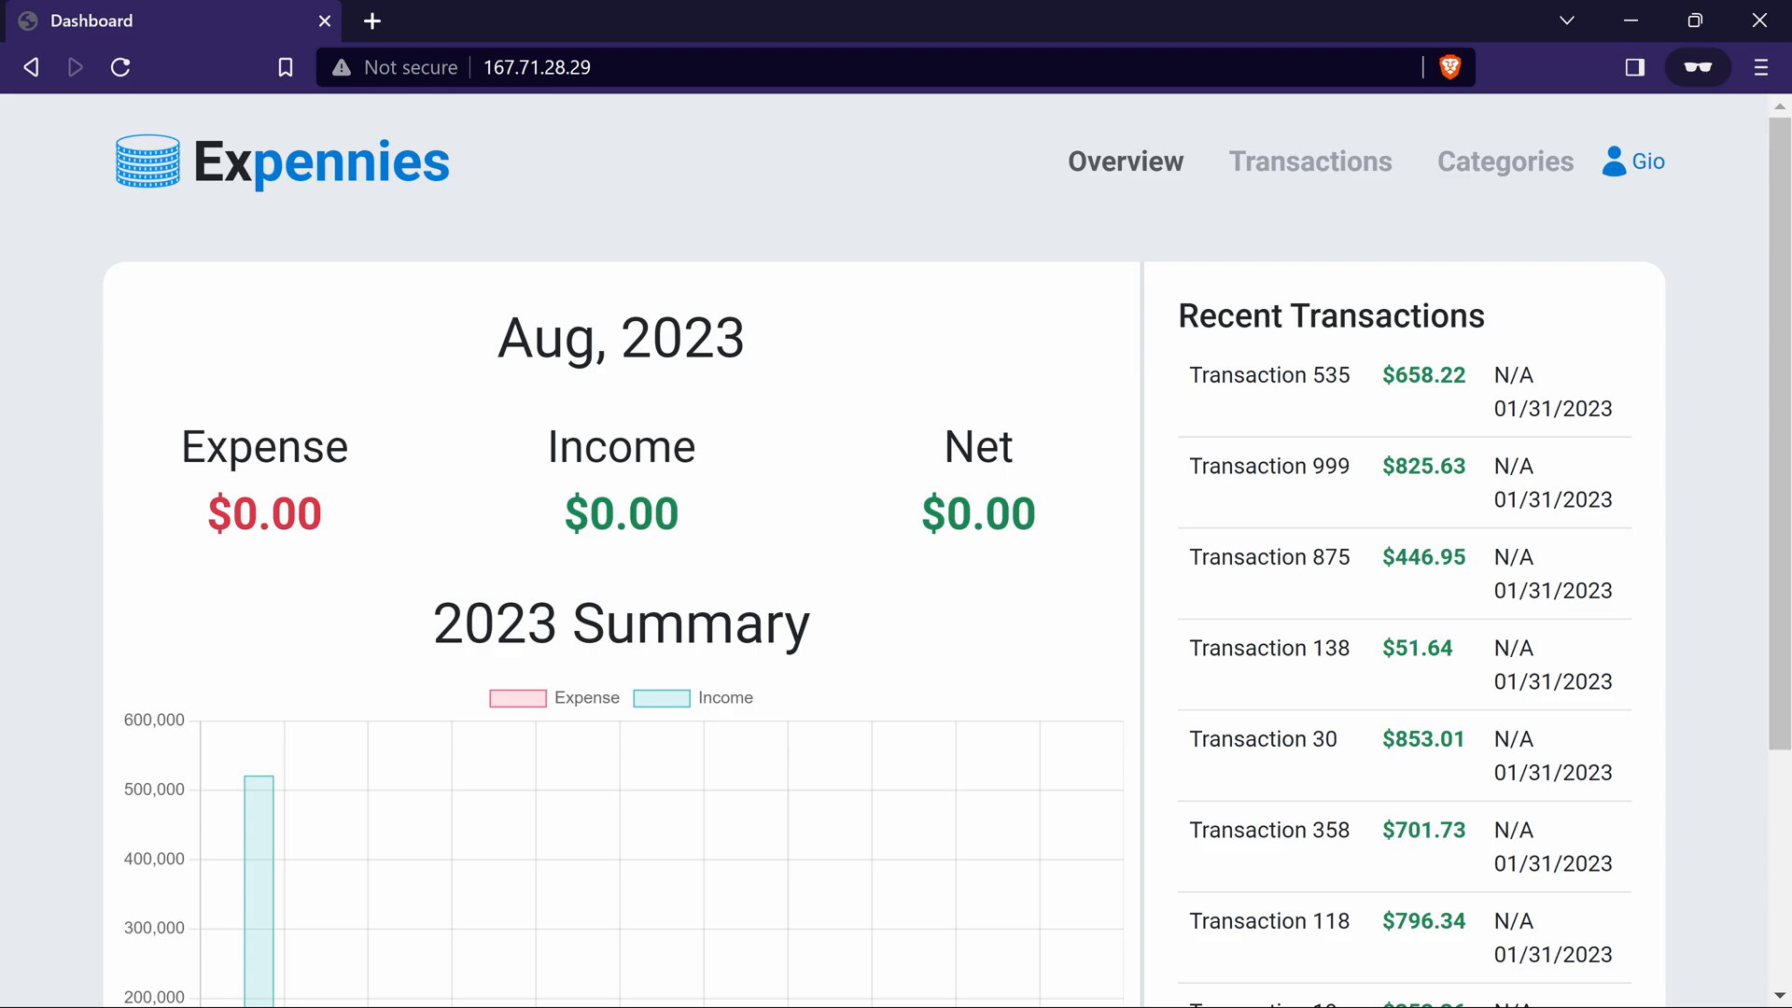
pyautogui.scroll(-4, 996, 588)
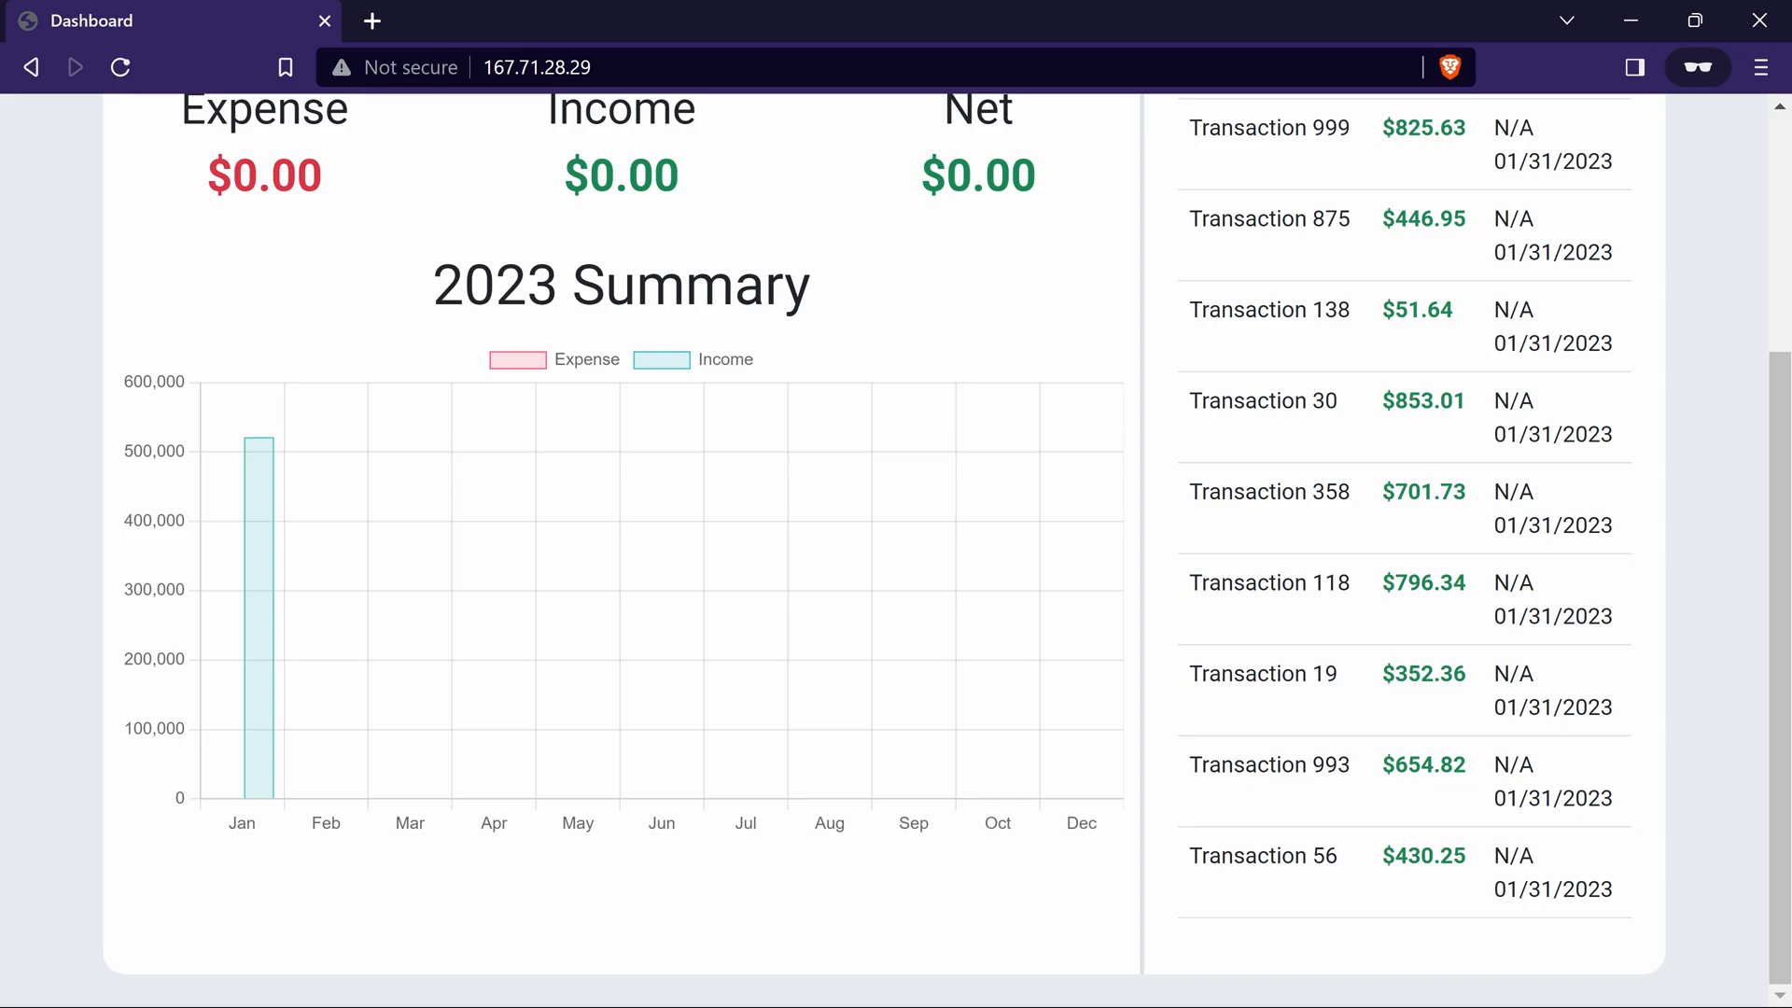
pyautogui.hotkey('alt', 'Tab')
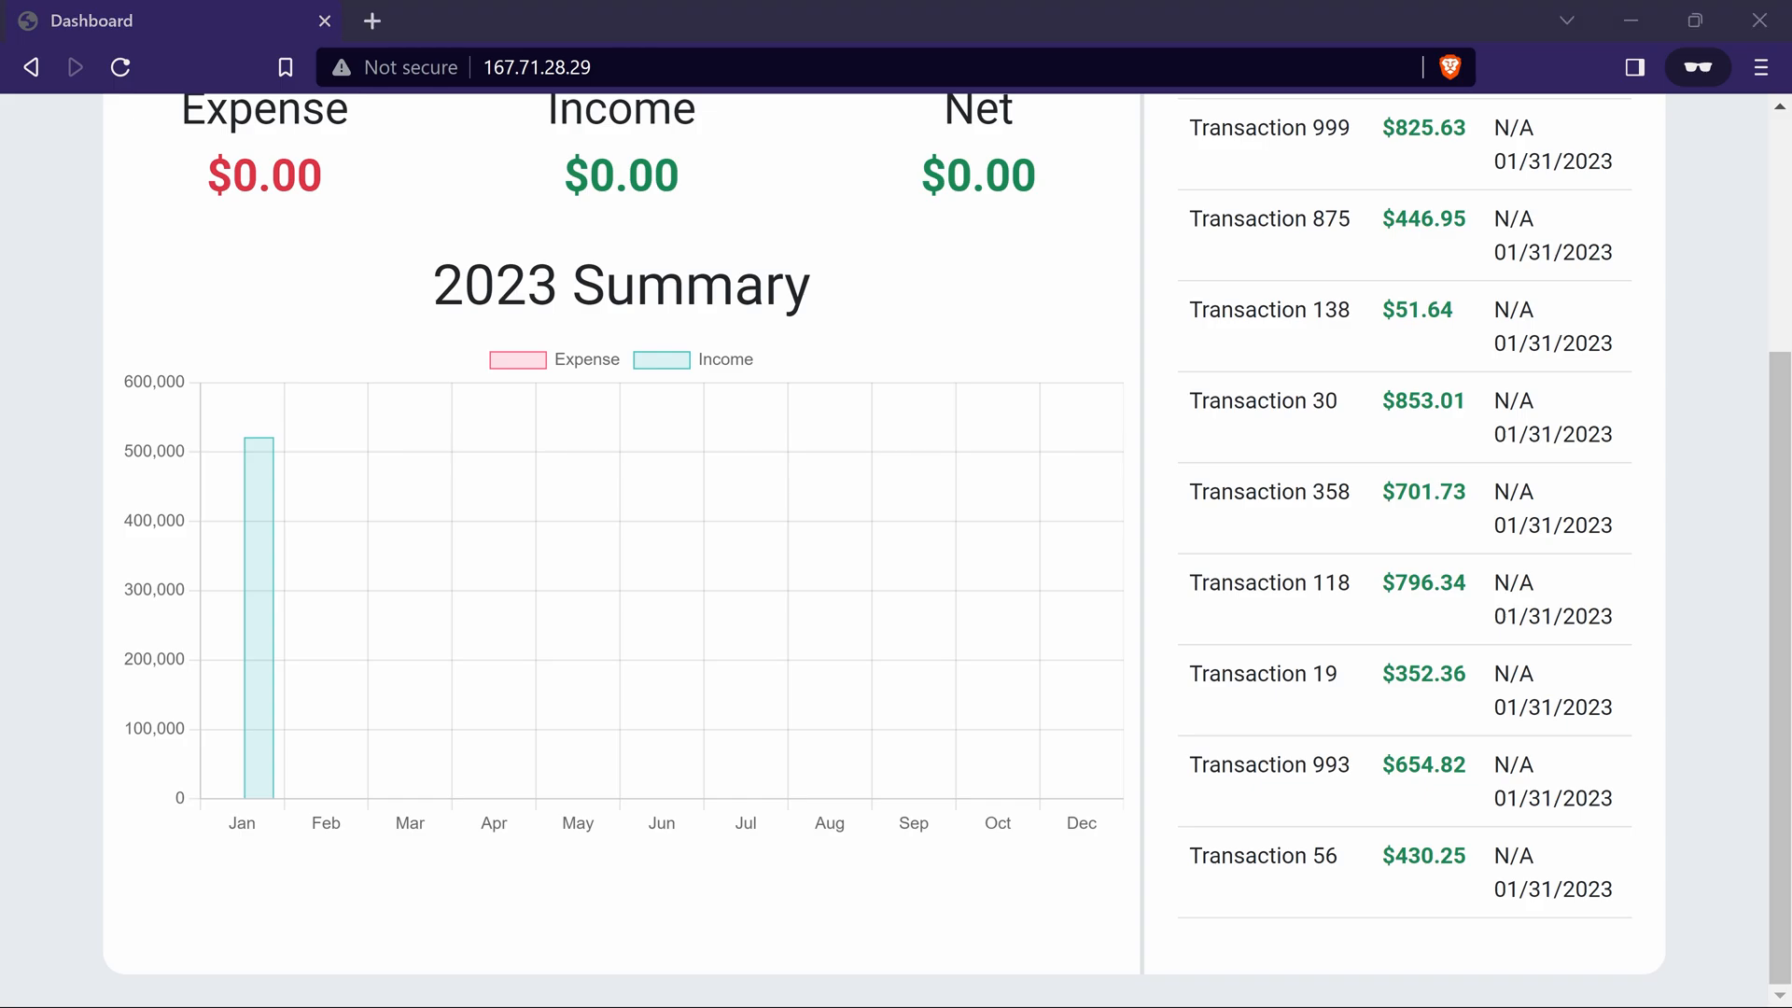